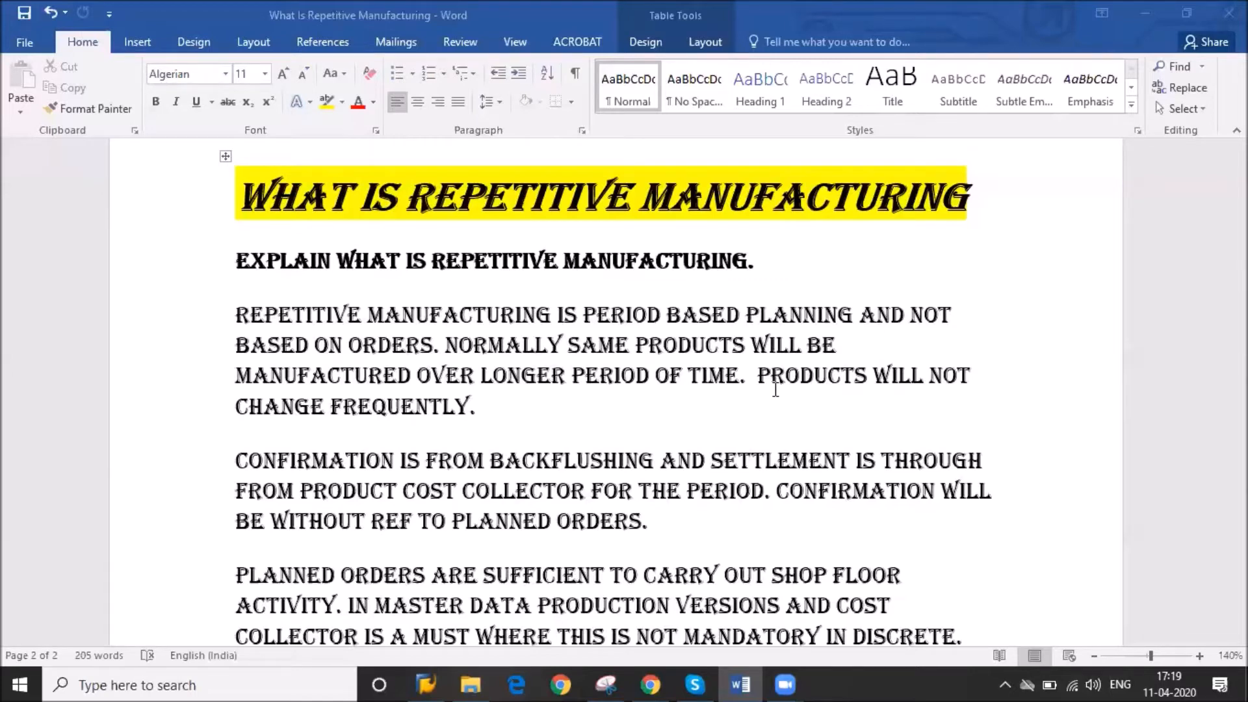
- Skim the repetitive manufacturing notes to the end and return to the list of steps for REM production
{"action": "scroll", "coordinate": [776, 390], "scroll_direction": "down", "scroll_amount": 10}
{"action": "scroll", "coordinate": [775, 390], "scroll_direction": "up", "scroll_amount": 10}
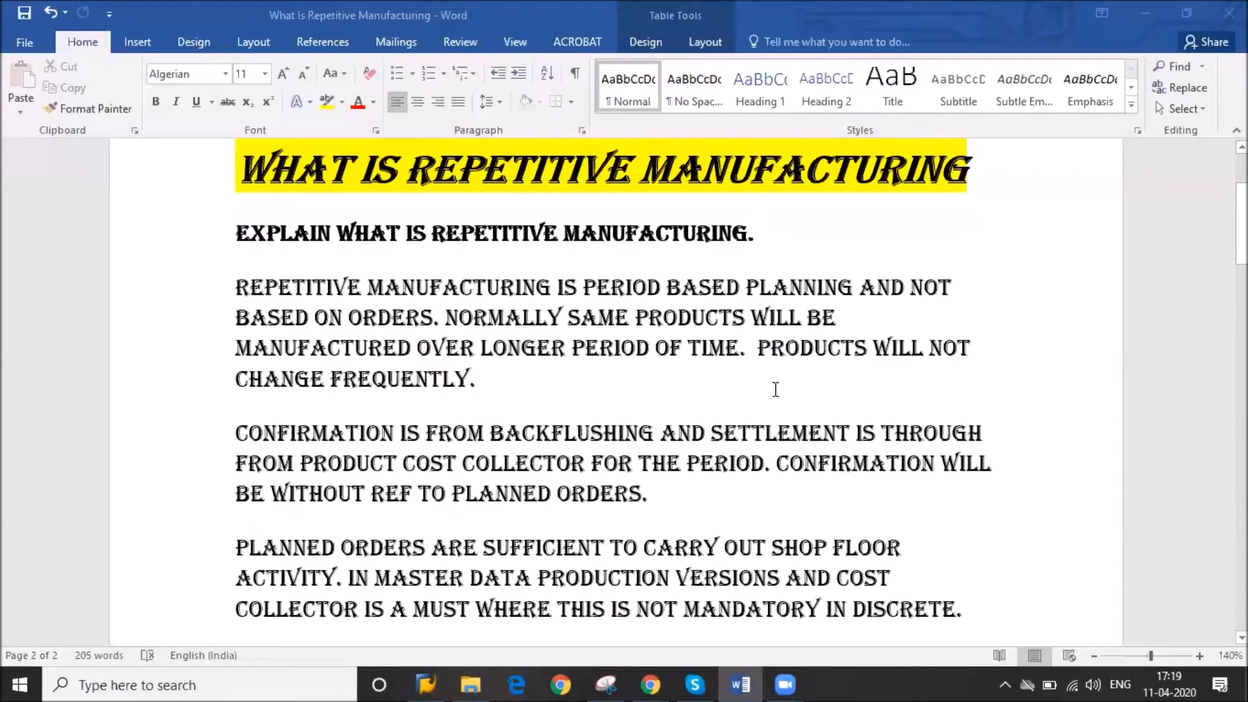
{"action": "scroll", "coordinate": [776, 389], "scroll_direction": "down", "scroll_amount": 10}
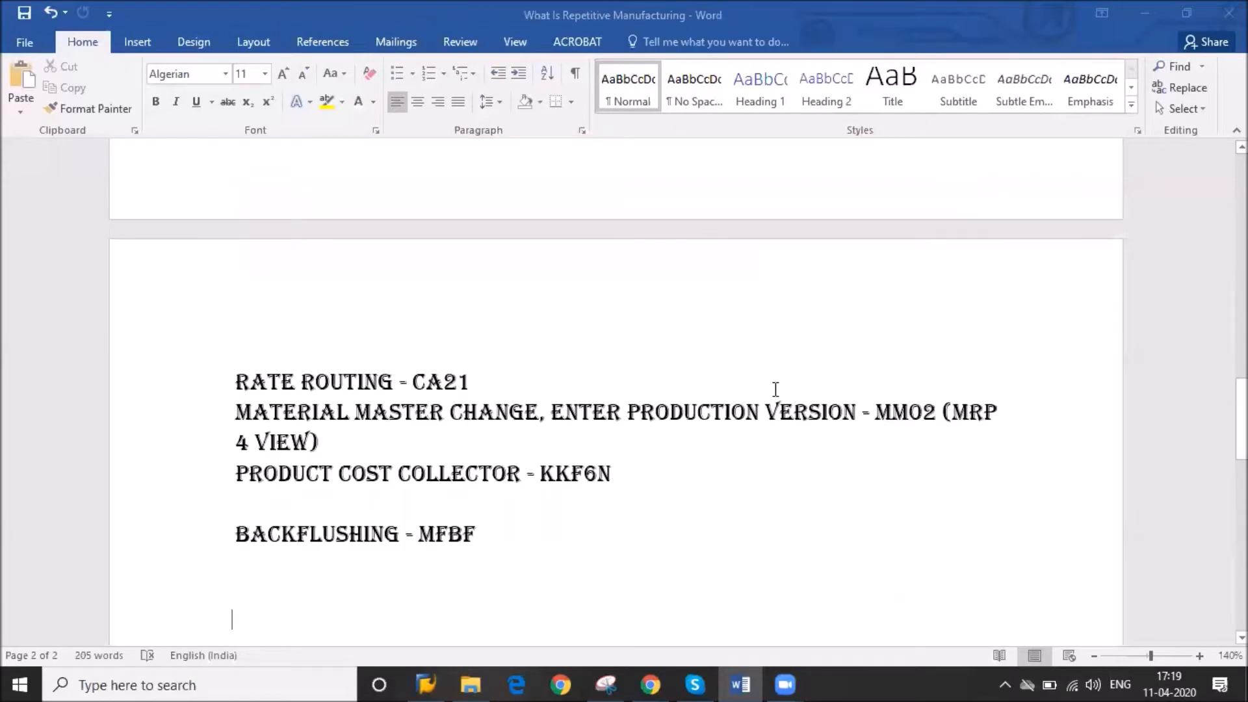
{"action": "key", "text": "Up"}
{"action": "key", "text": "Up"}
{"action": "key", "text": "Up"}
{"action": "key", "text": "Up"}
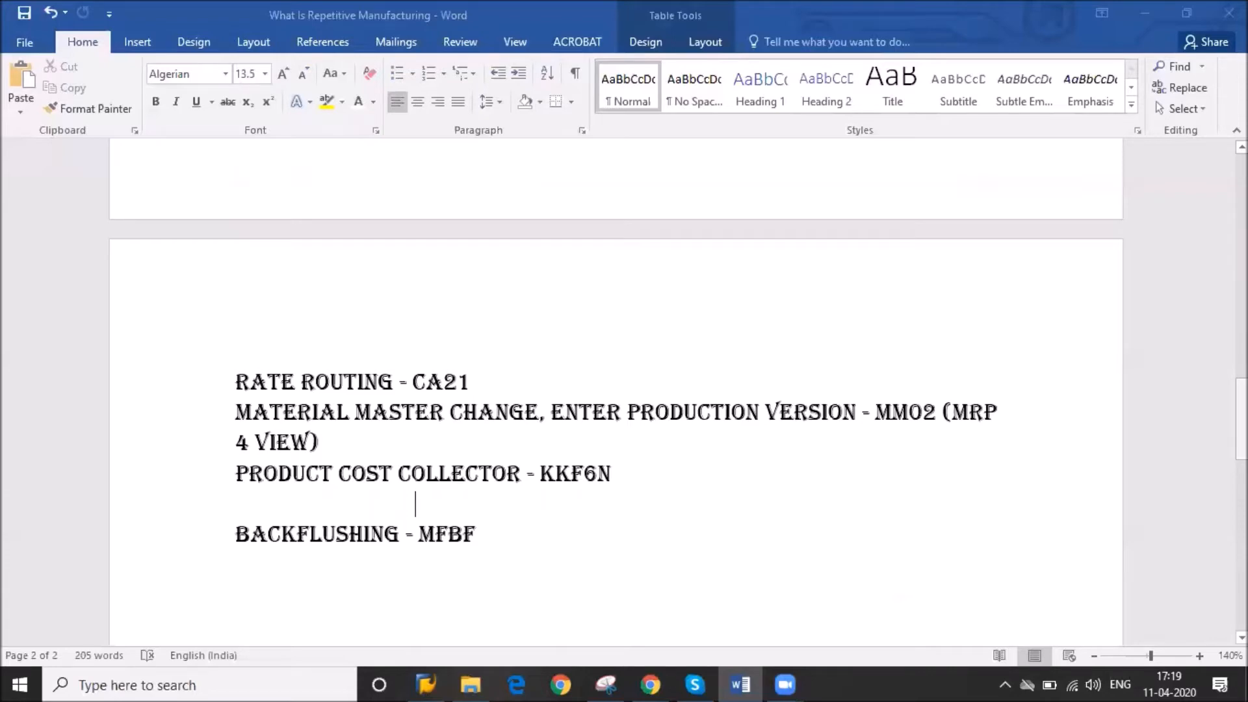
{"action": "left_click_drag", "start_coordinate": [1241, 419], "coordinate": [1241, 292]}
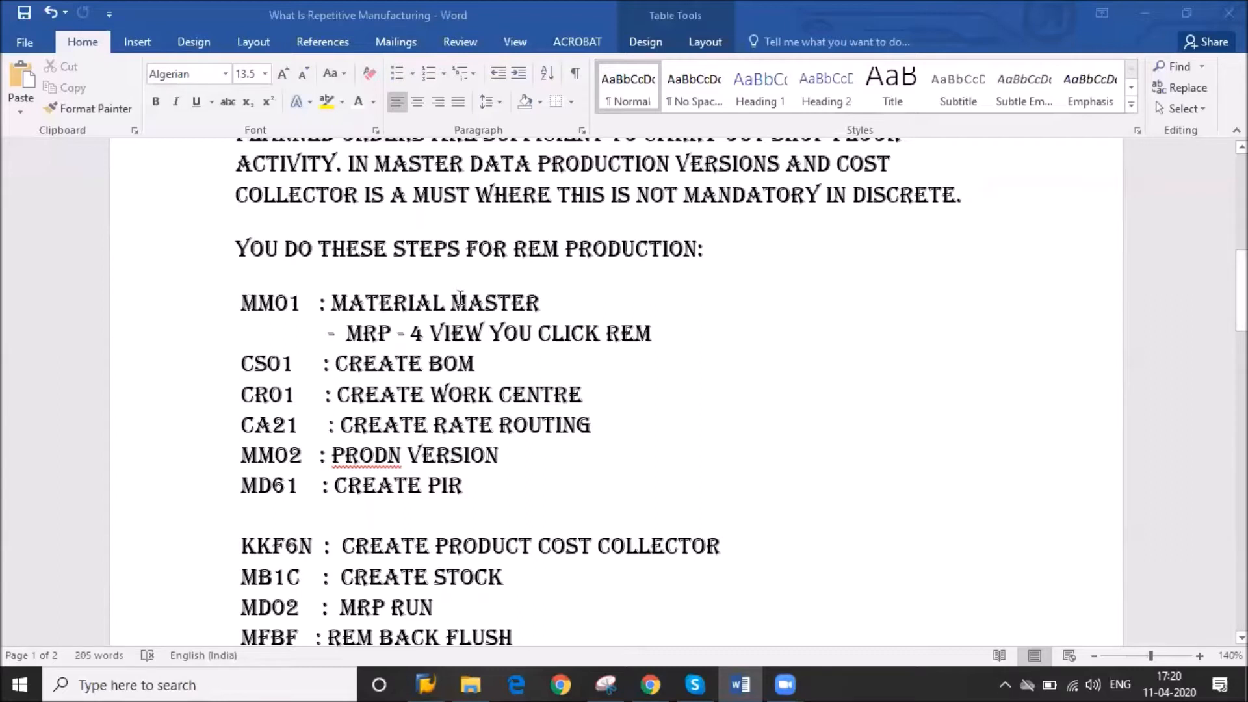
- Review the REM production steps, marking the MM01, CA21, MM02 and KKF6N lines in turn while reading
{"action": "left_click_drag", "start_coordinate": [241, 301], "coordinate": [539, 292]}
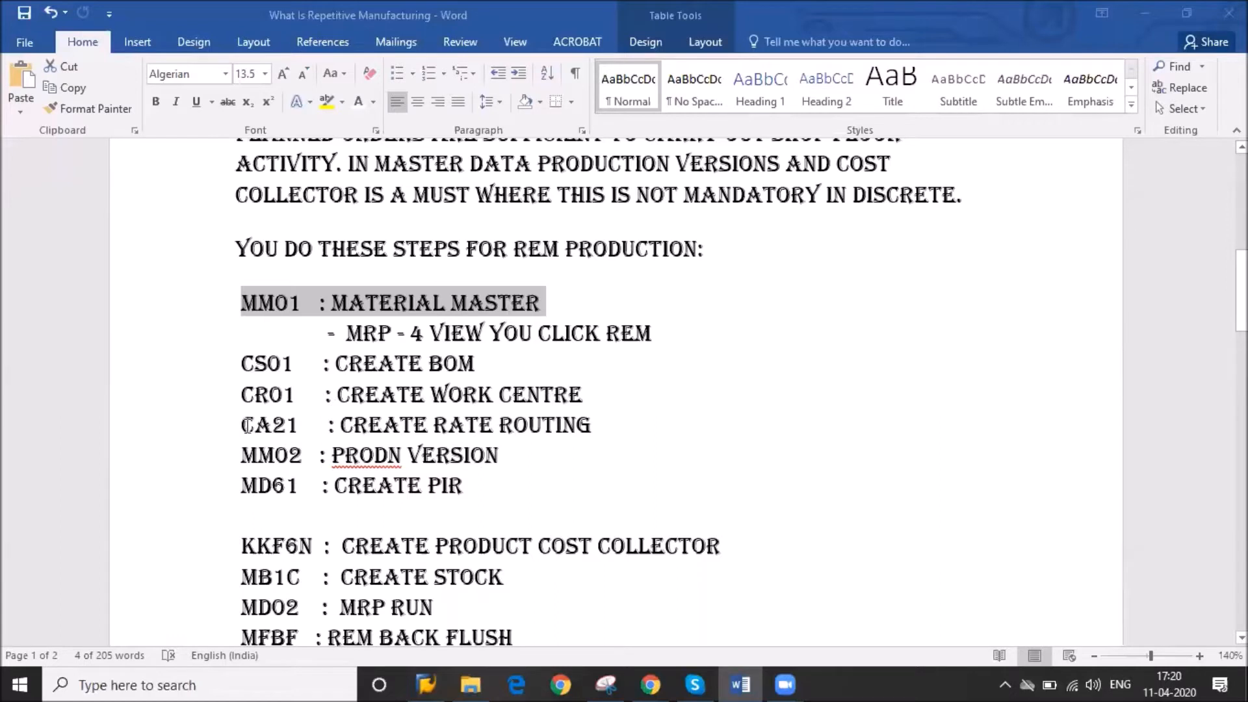
{"action": "left_click_drag", "start_coordinate": [245, 426], "coordinate": [564, 434]}
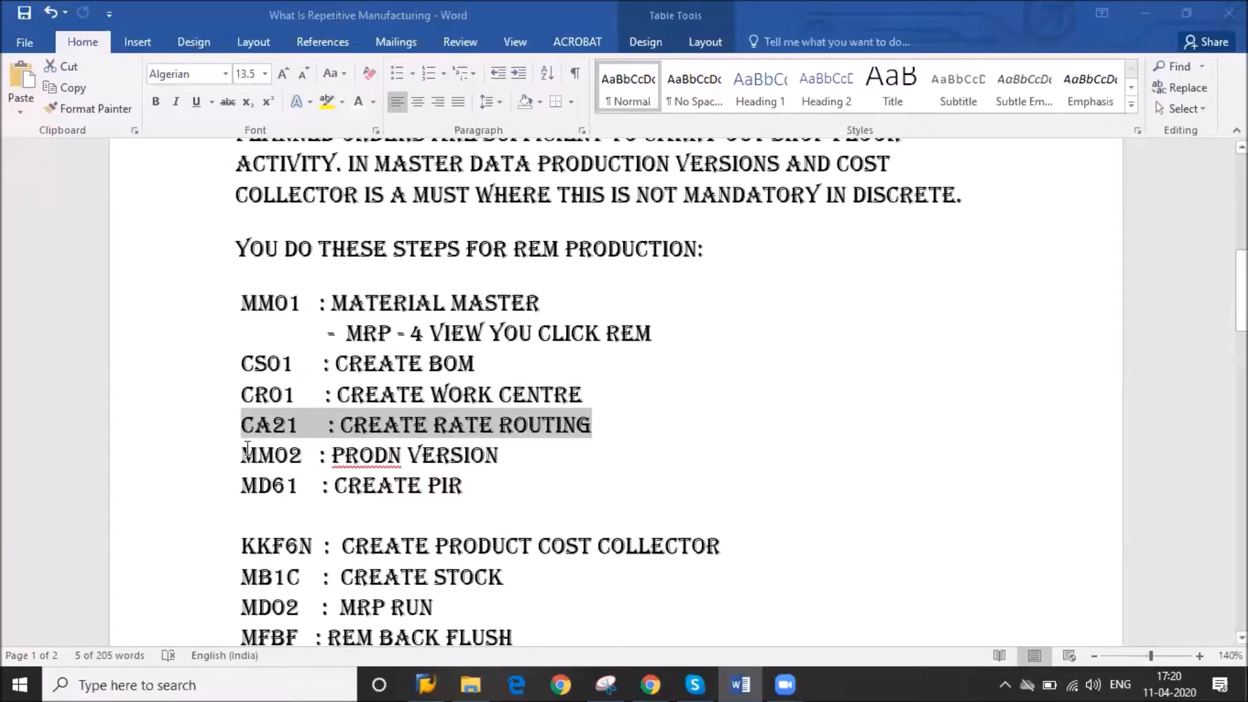
{"action": "left_click_drag", "start_coordinate": [248, 459], "coordinate": [468, 460]}
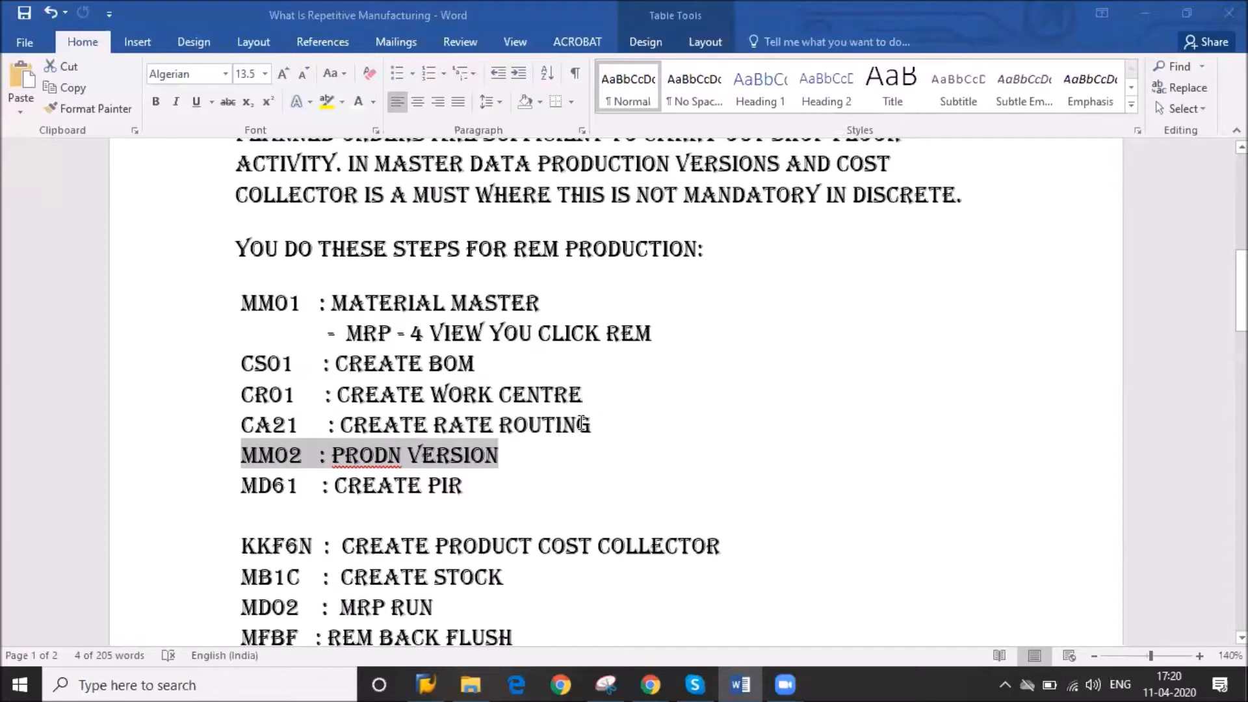
{"action": "left_click_drag", "start_coordinate": [597, 421], "coordinate": [277, 431]}
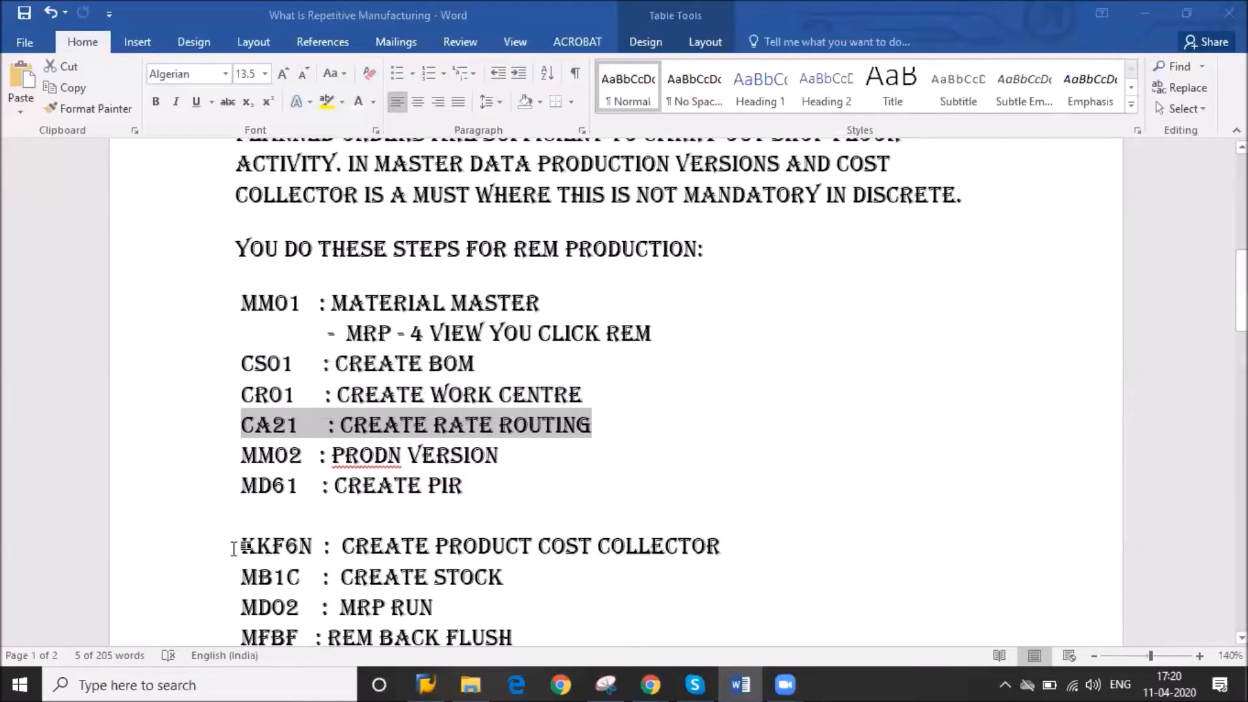
{"action": "left_click", "coordinate": [722, 546]}
{"action": "left_click_drag", "start_coordinate": [490, 558], "coordinate": [276, 549]}
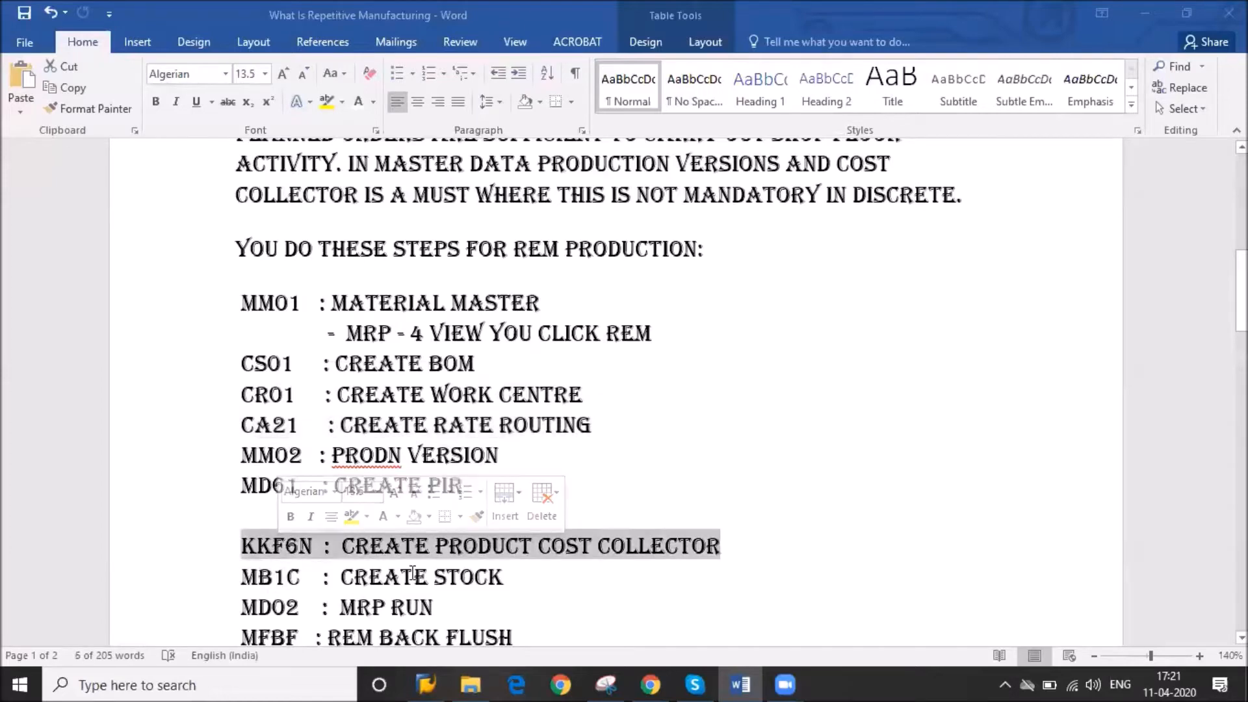
{"action": "left_click", "coordinate": [516, 573]}
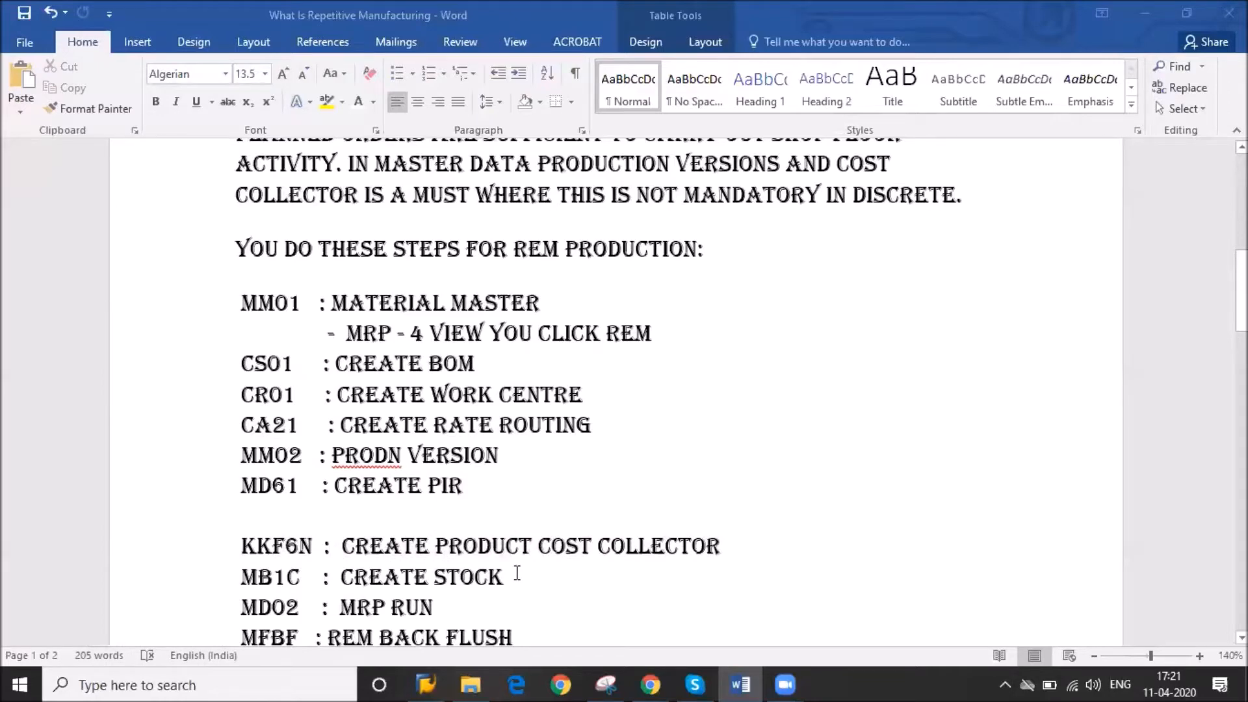
- Read the detailed sequence of T.codes for REM, from the material master through to backflushing
{"action": "scroll", "coordinate": [517, 573], "scroll_direction": "down", "scroll_amount": 1}
{"action": "scroll", "coordinate": [517, 573], "scroll_direction": "down", "scroll_amount": 1}
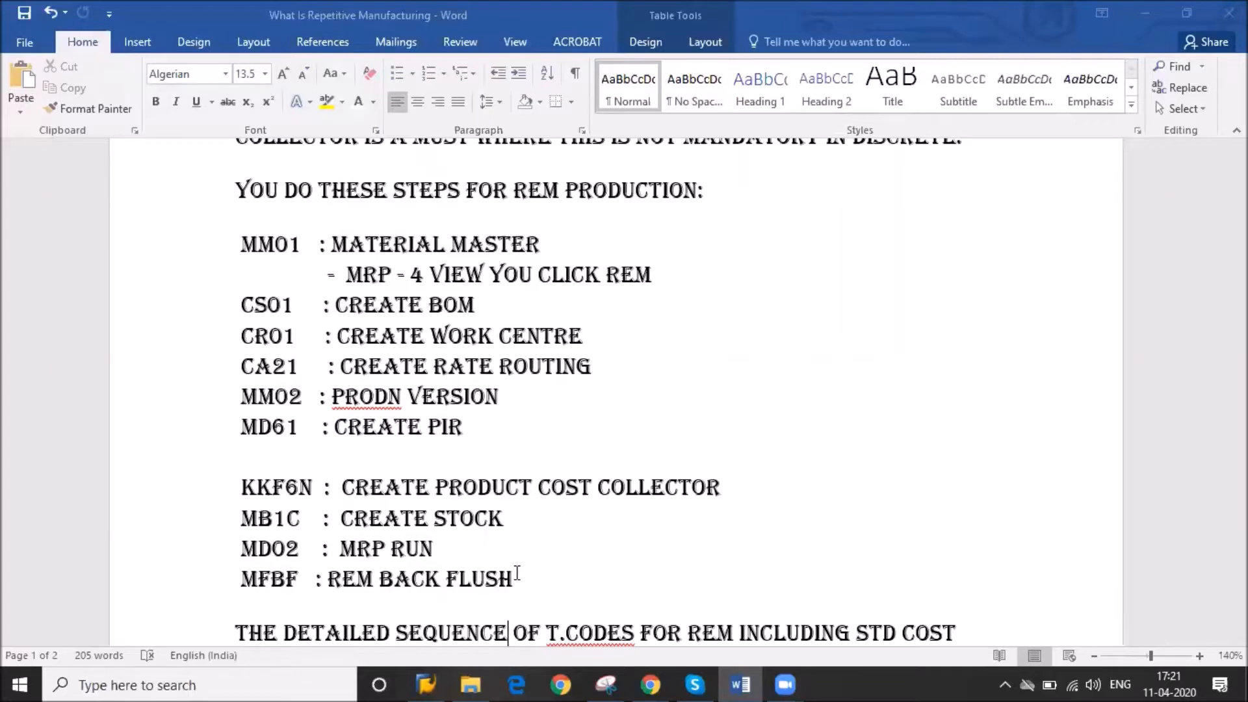
{"action": "scroll", "coordinate": [517, 573], "scroll_direction": "down", "scroll_amount": 2}
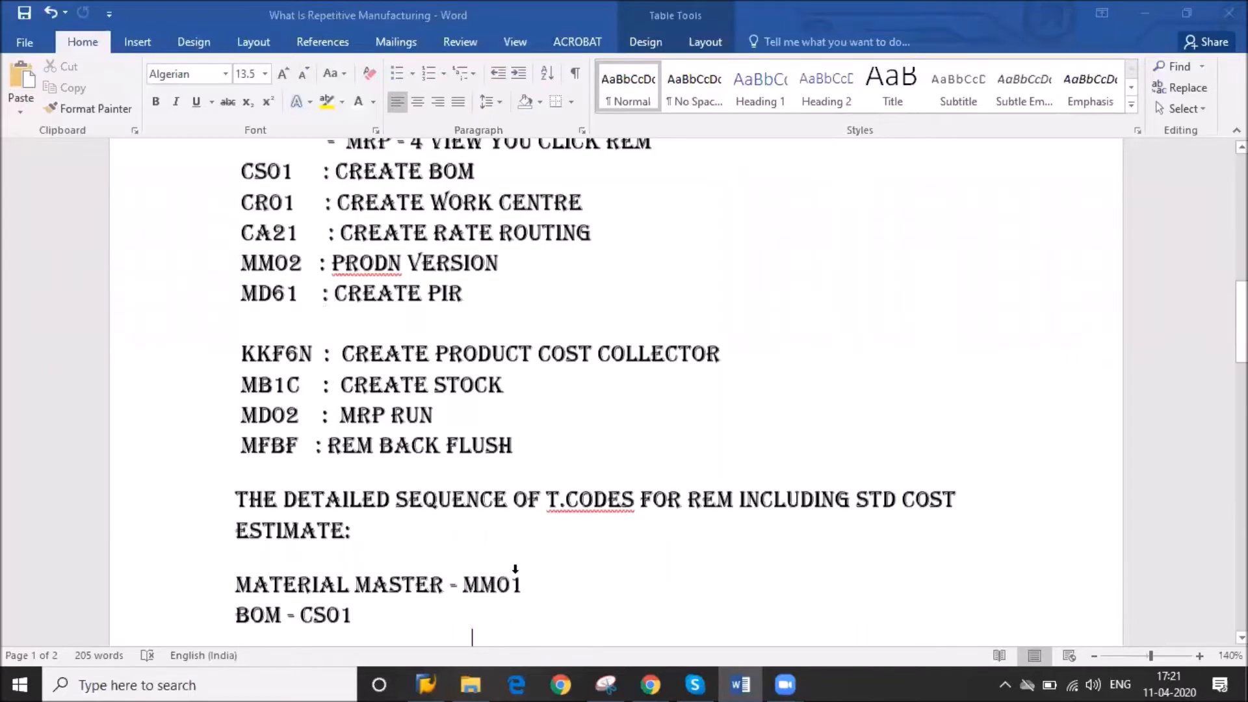
{"action": "scroll", "coordinate": [515, 570], "scroll_direction": "down", "scroll_amount": 6}
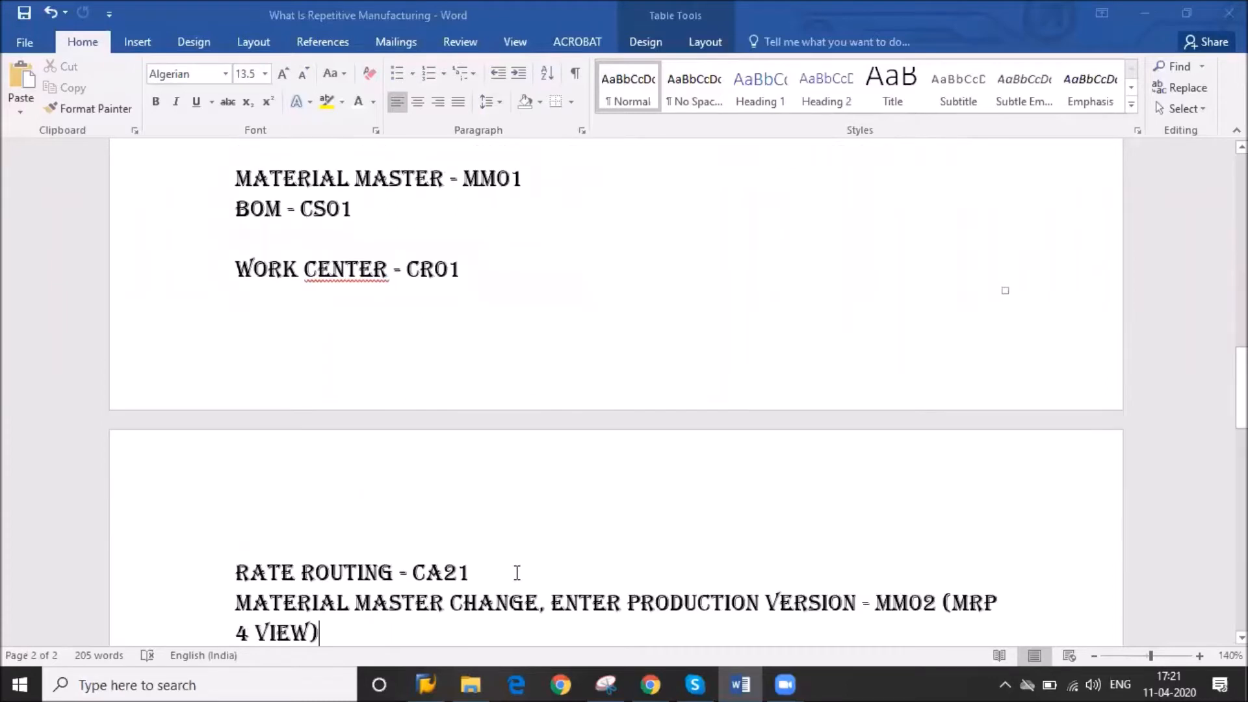
{"action": "key", "text": "ctrl+End"}
{"action": "key", "text": "Down"}
{"action": "key", "text": "Down"}
{"action": "key", "text": "Down"}
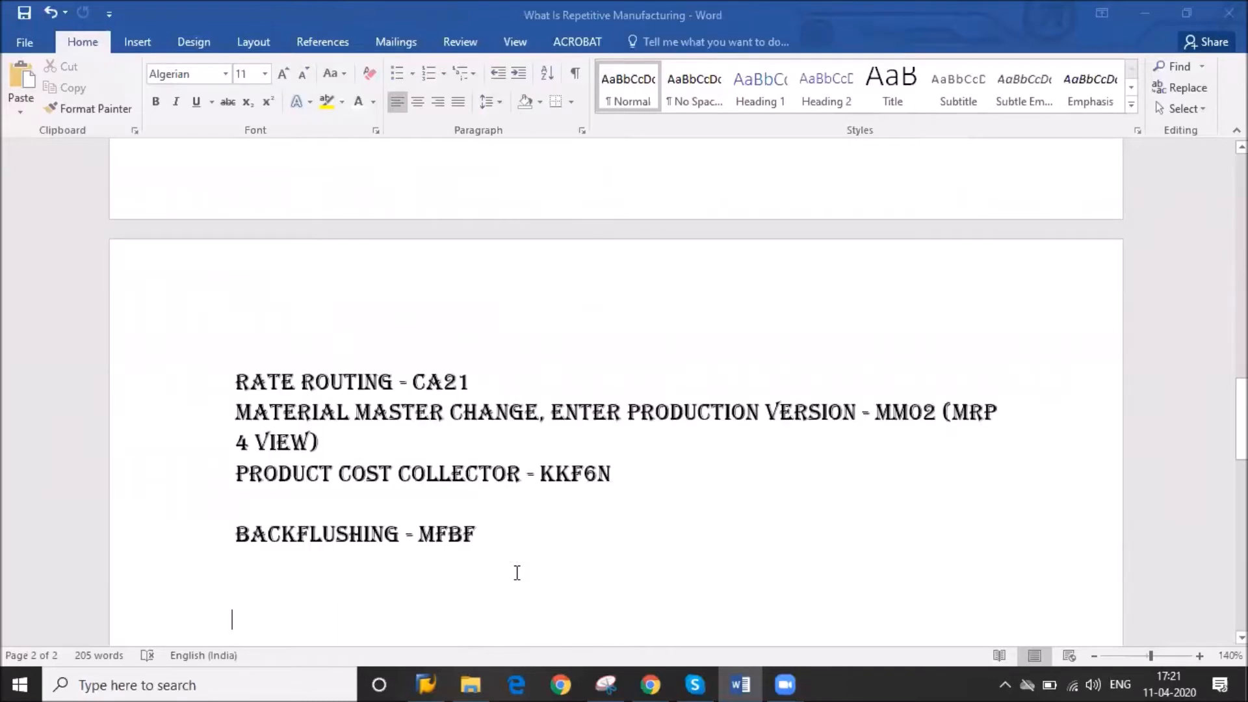
- Switch to SAP Logon and open the server-17 connection
{"action": "key", "text": "ctrl+s"}
{"action": "left_click", "coordinate": [424, 683]}
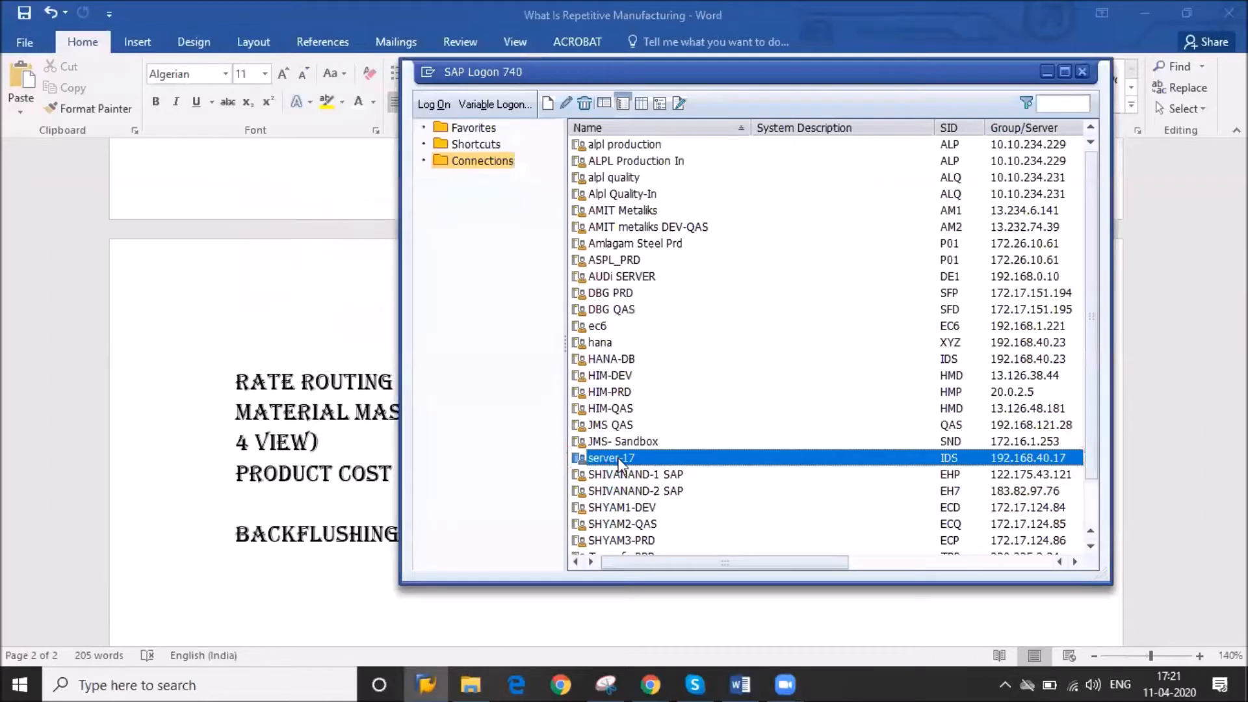
{"action": "double_click", "coordinate": [624, 458]}
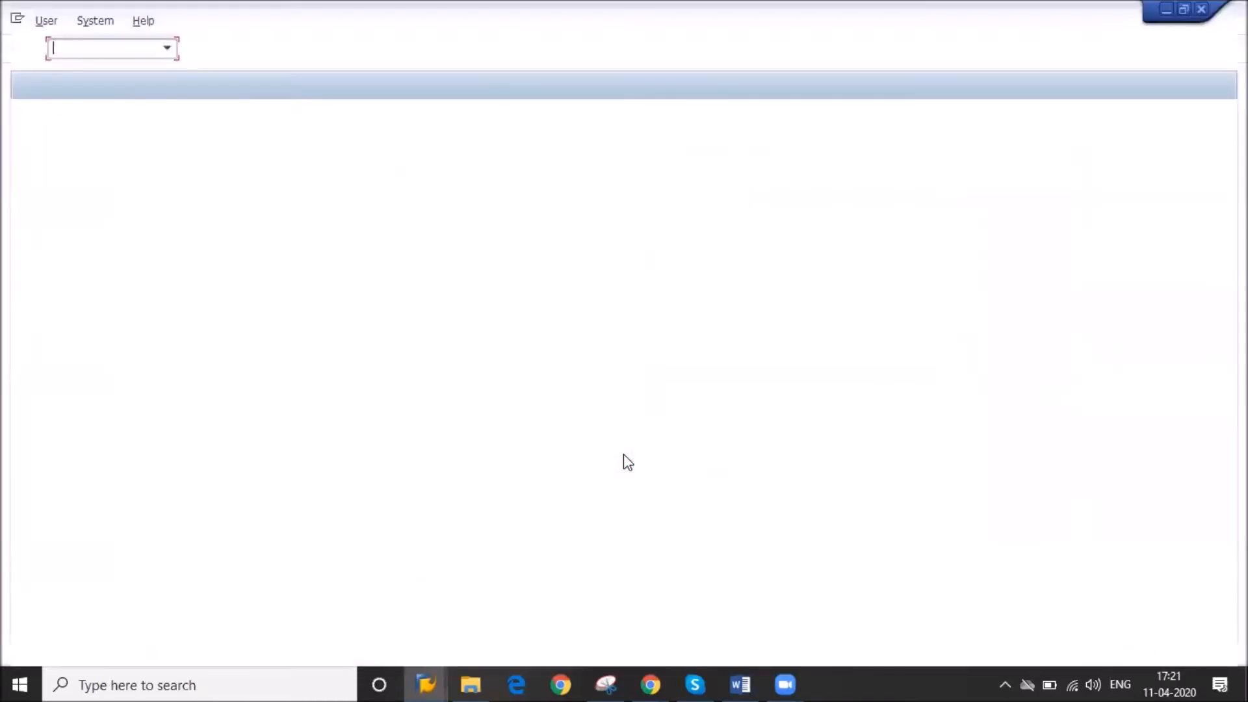
- Log on to SAP client 812 with the user ID and the account password
{"action": "key", "text": "shift+Tab"}
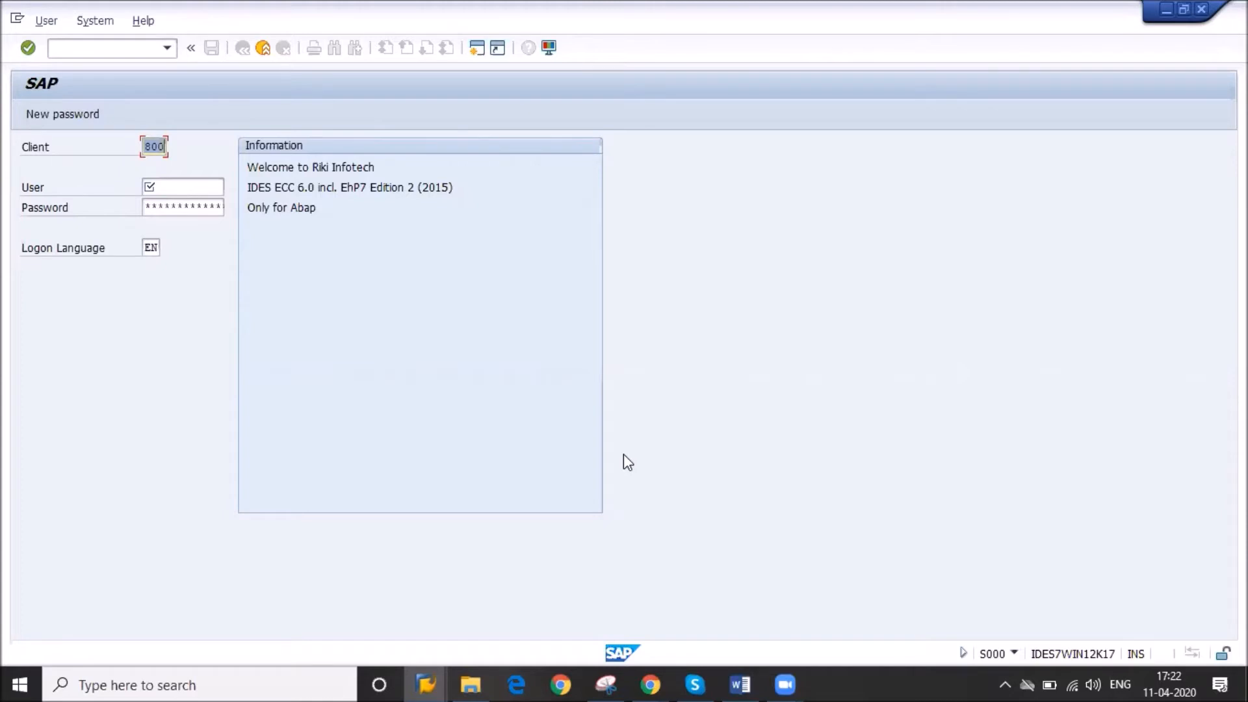
{"action": "key", "text": "shift+Tab"}
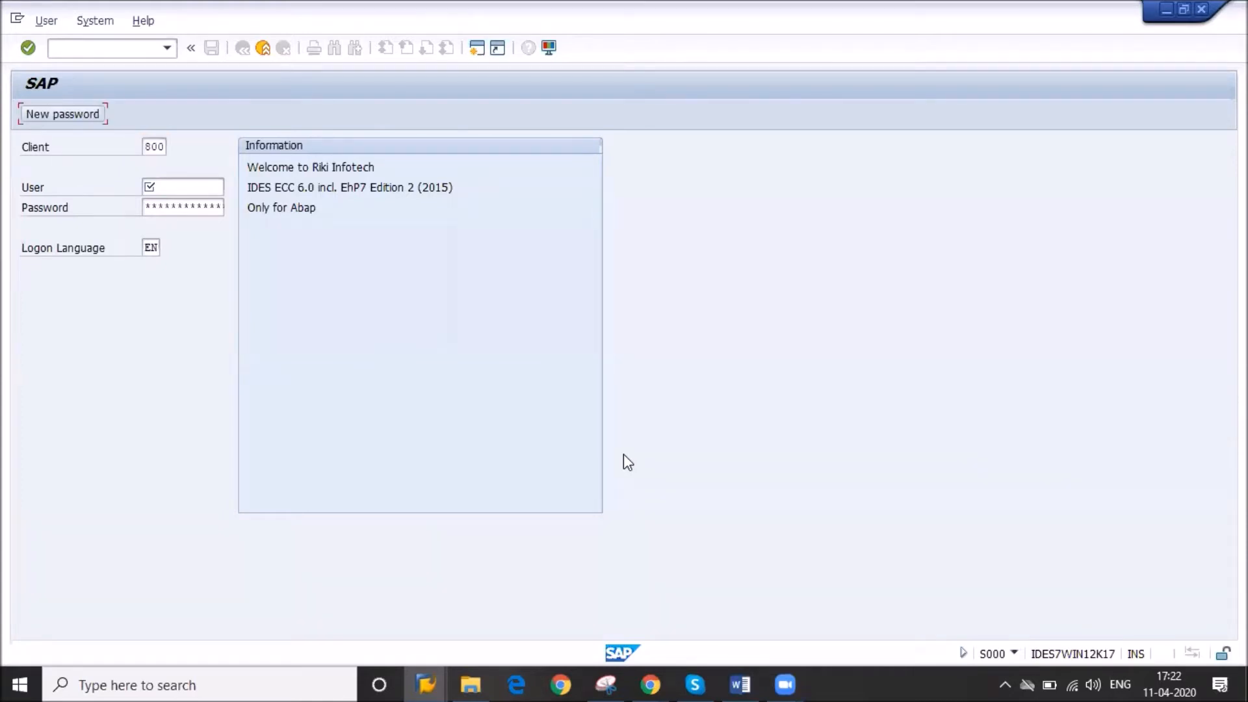
{"action": "key", "text": "Tab"}
{"action": "key", "text": "BackSpace"}
{"action": "type", "text": "812"}
{"action": "key", "text": "Tab"}
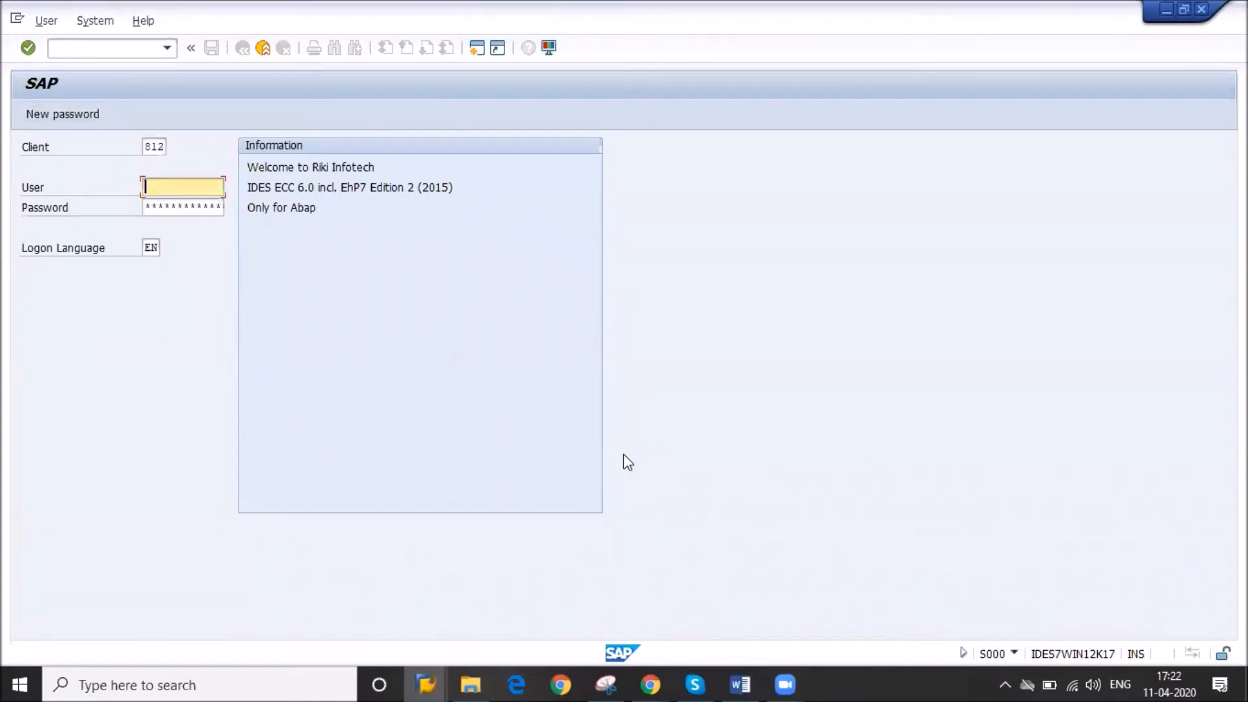
{"action": "key", "text": "BackSpace"}
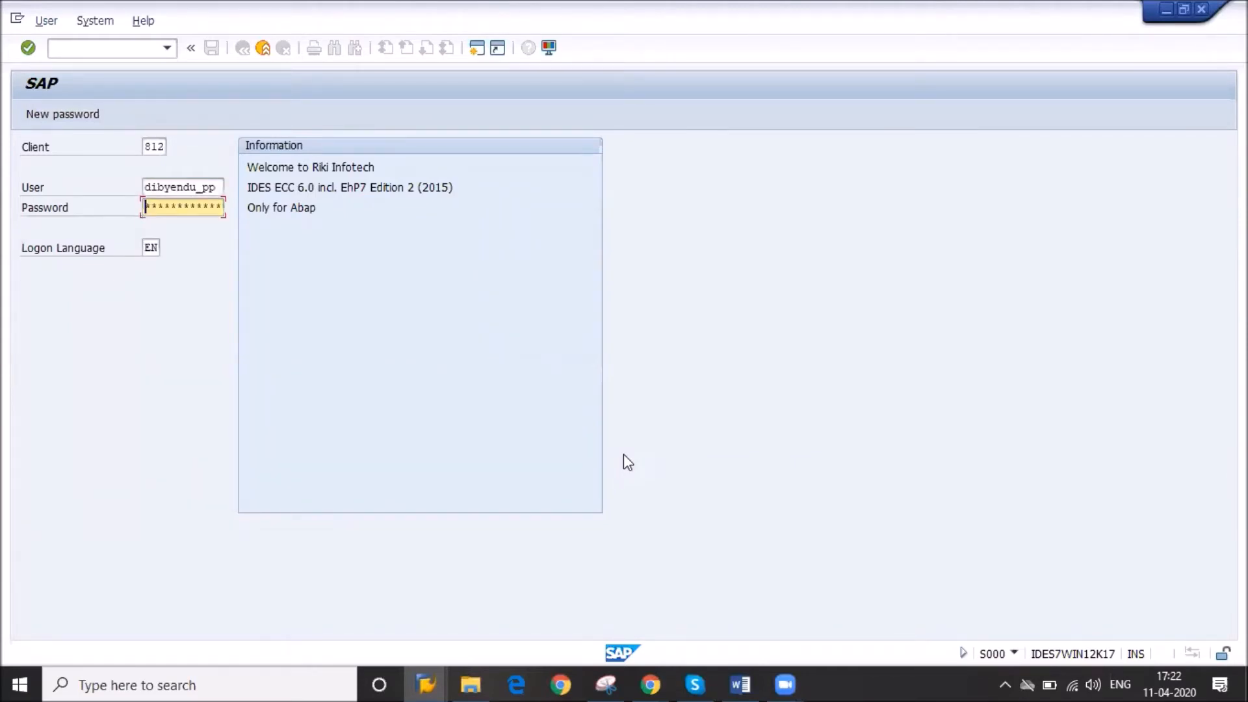
{"action": "type", "text": "**"}
{"action": "type", "text": "*****"}
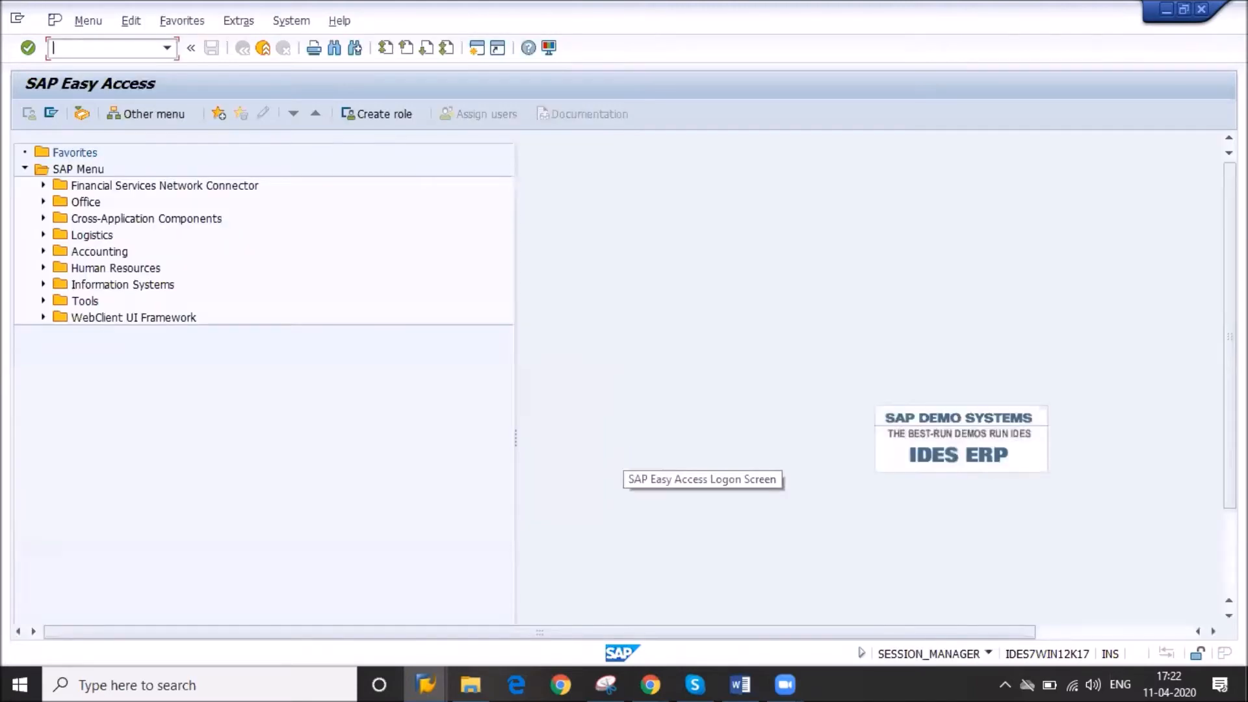
- Run the MM60 materials list for plant DP01
{"action": "type", "text": "mm60"}
{"action": "key", "text": "Return"}
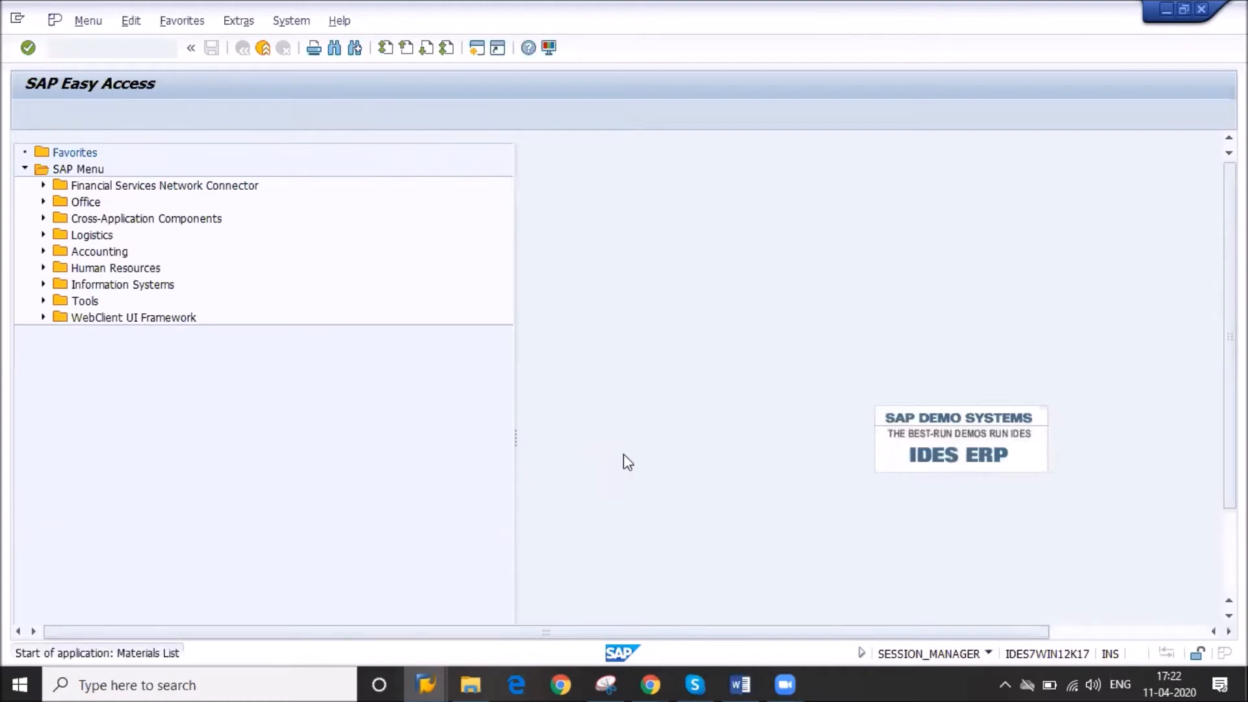
{"action": "key", "text": "Tab"}
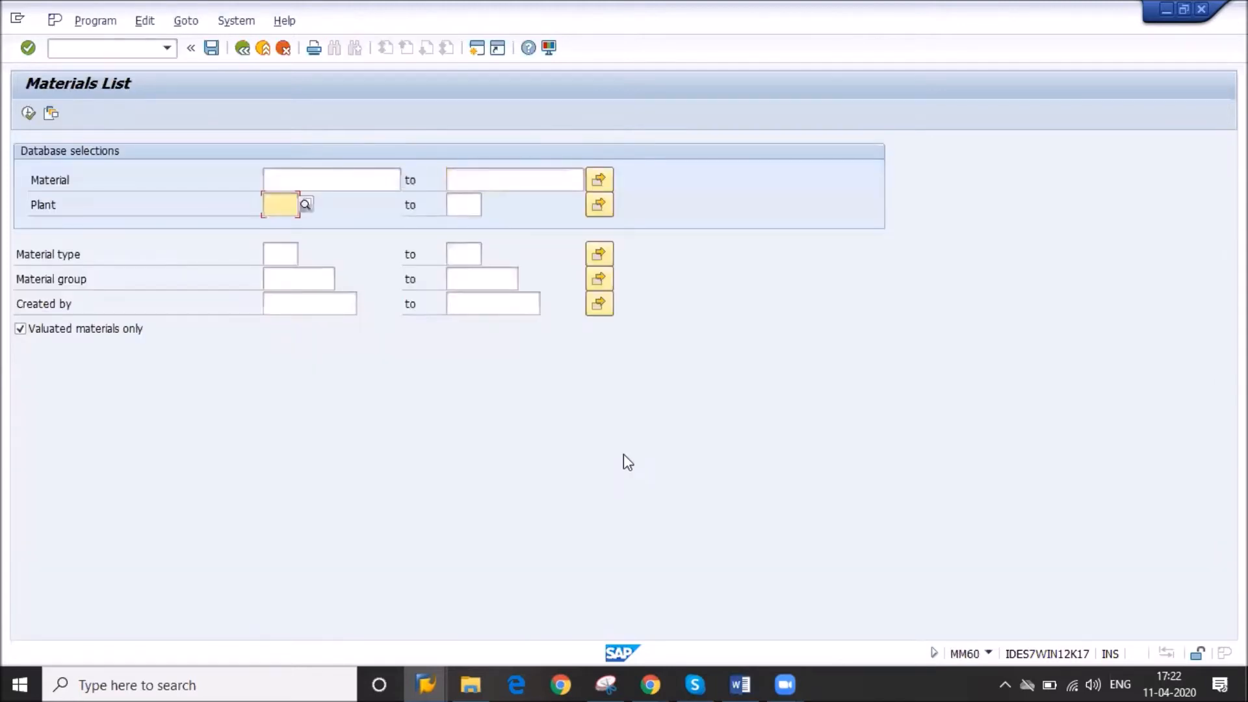
{"action": "type", "text": "DP"}
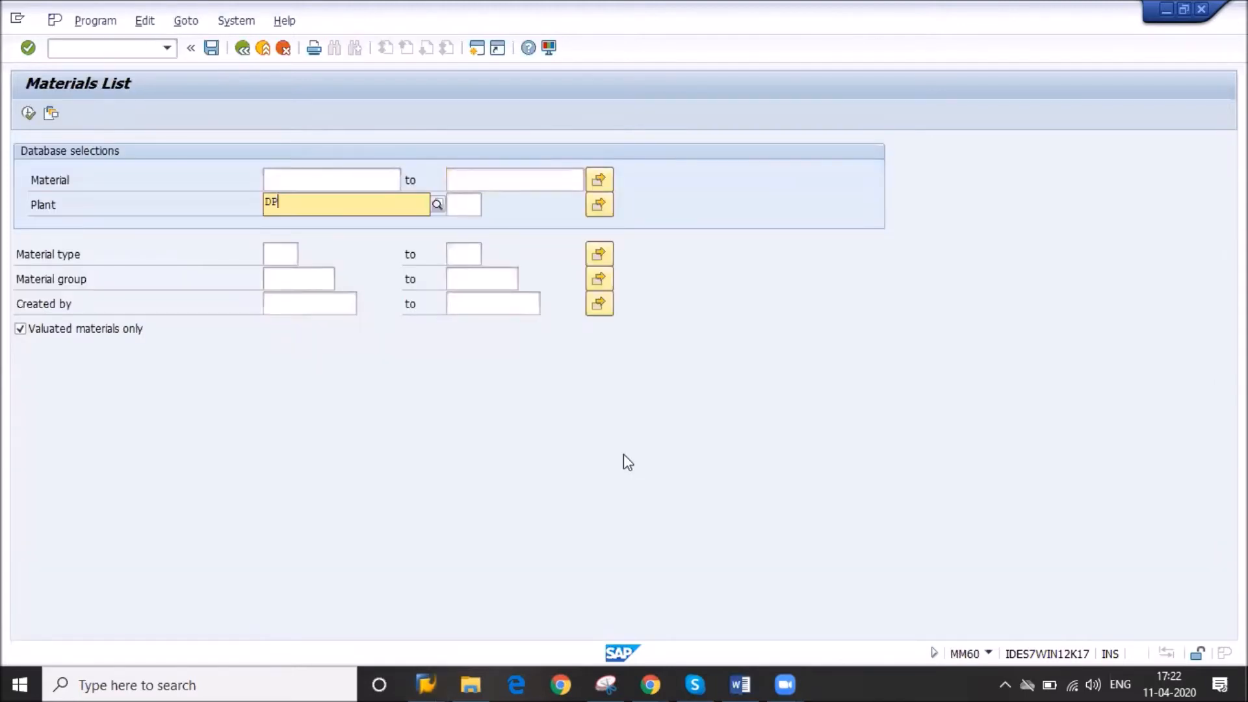
{"action": "type", "text": "01"}
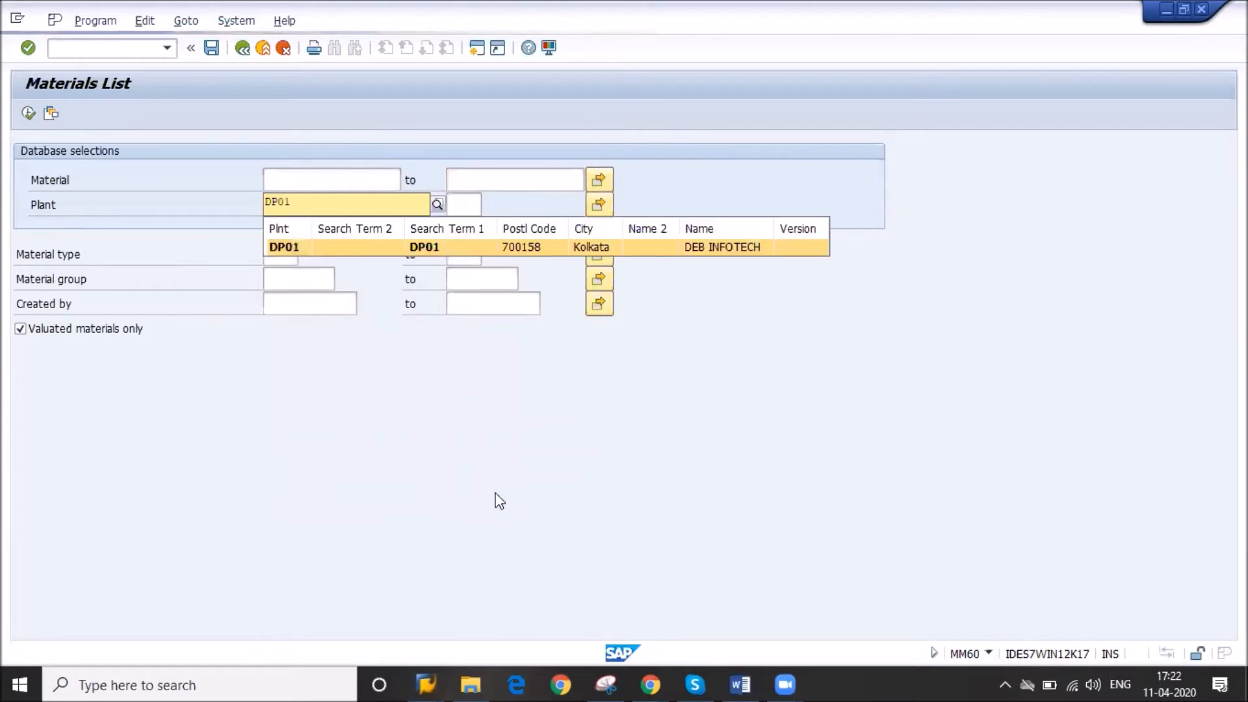
{"action": "key", "text": "Return"}
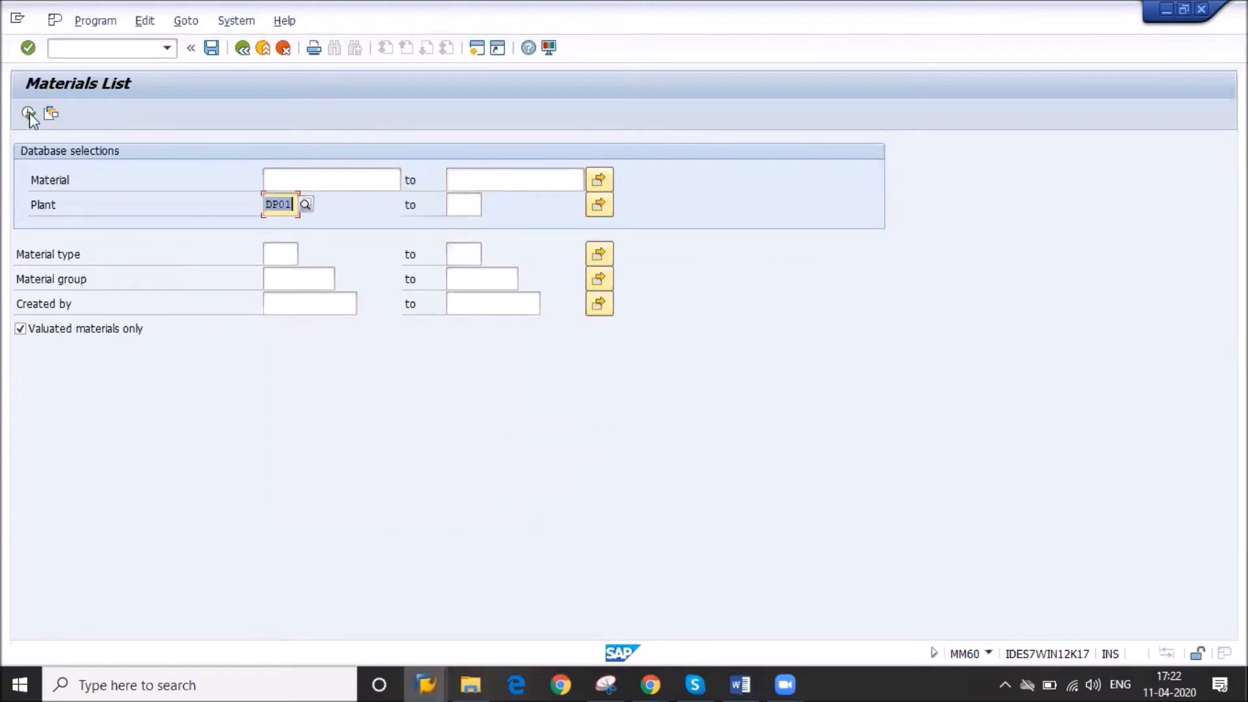
{"action": "left_click", "coordinate": [29, 113]}
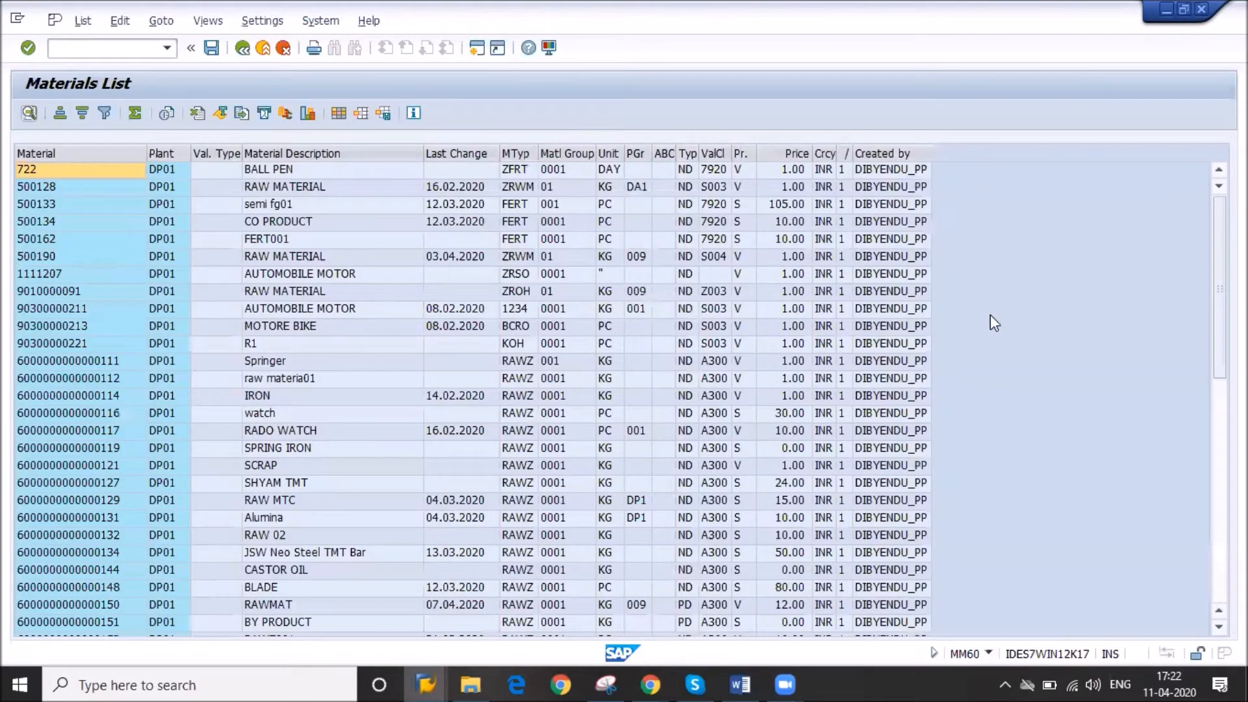
- Look through the end of the materials list and select the finished product REP_MFG_HEAD
{"action": "left_click", "coordinate": [1001, 276]}
{"action": "left_click", "coordinate": [1215, 582]}
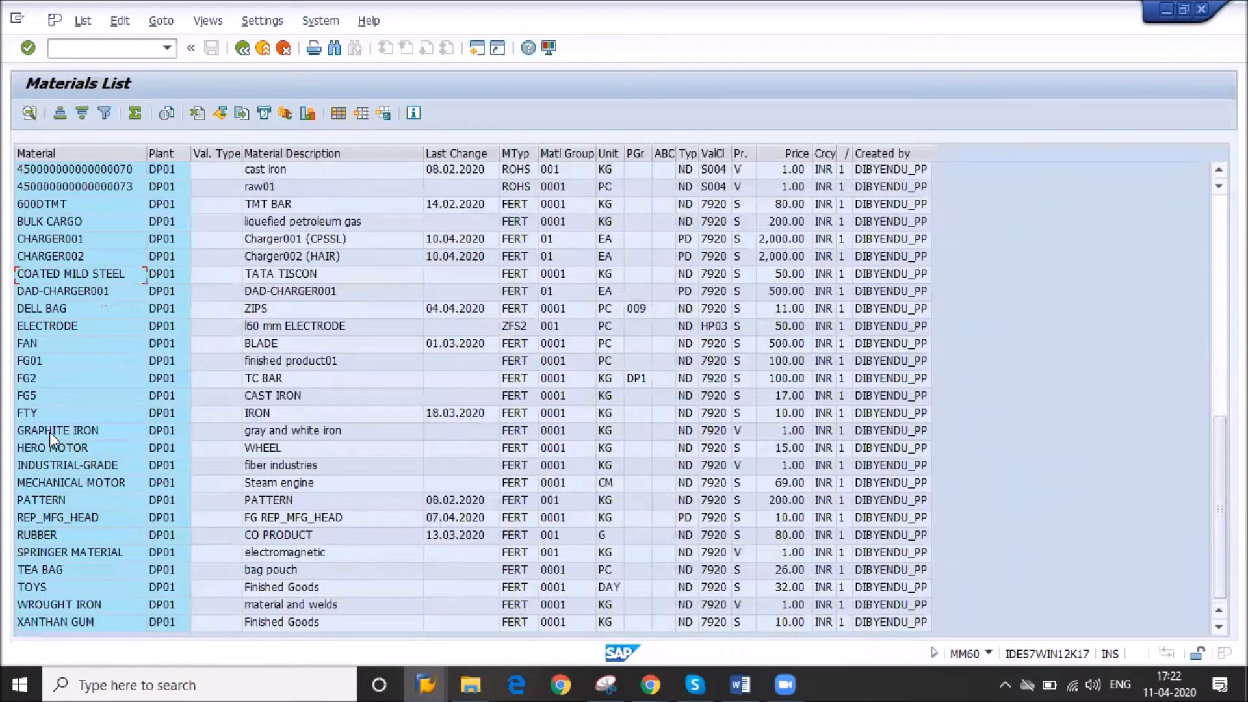
{"action": "left_click", "coordinate": [49, 436]}
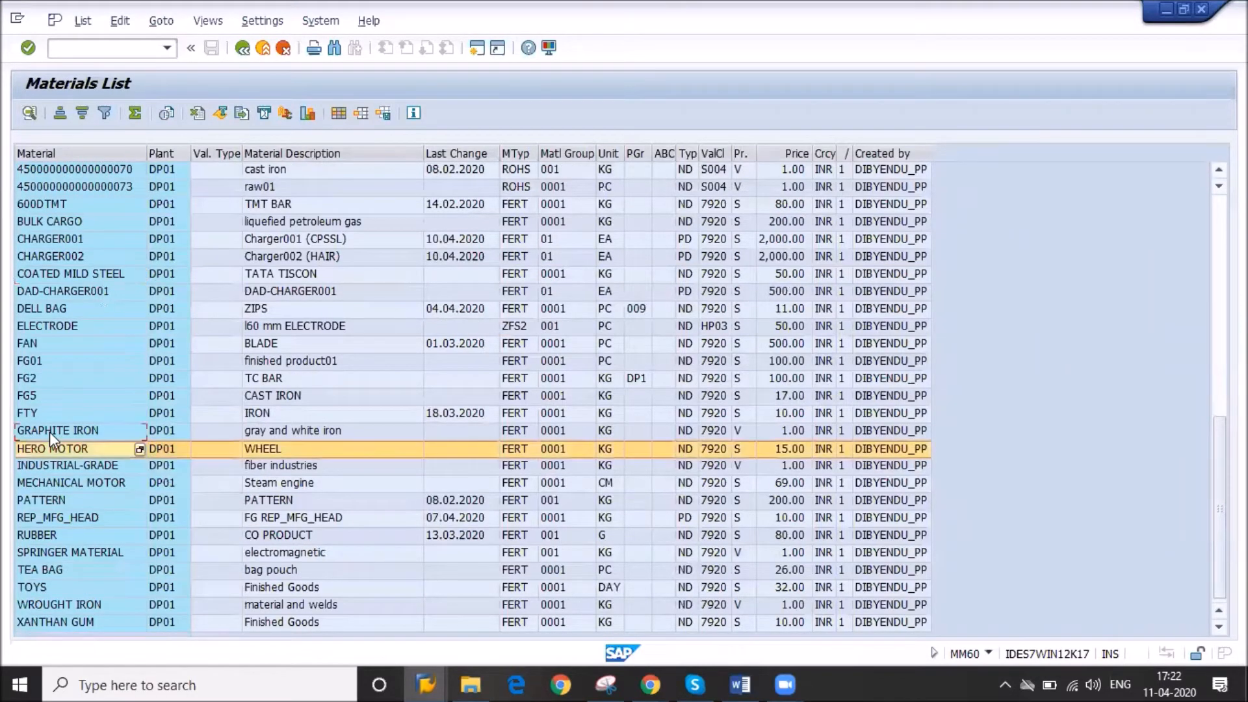
{"action": "key", "text": "Down"}
{"action": "key", "text": "Down"}
{"action": "key", "text": "Down"}
{"action": "key", "text": "Down"}
{"action": "key", "text": "Down"}
{"action": "key", "text": "Down"}
{"action": "key", "text": "Down"}
{"action": "key", "text": "Down"}
{"action": "key", "text": "Down"}
{"action": "key", "text": "Down"}
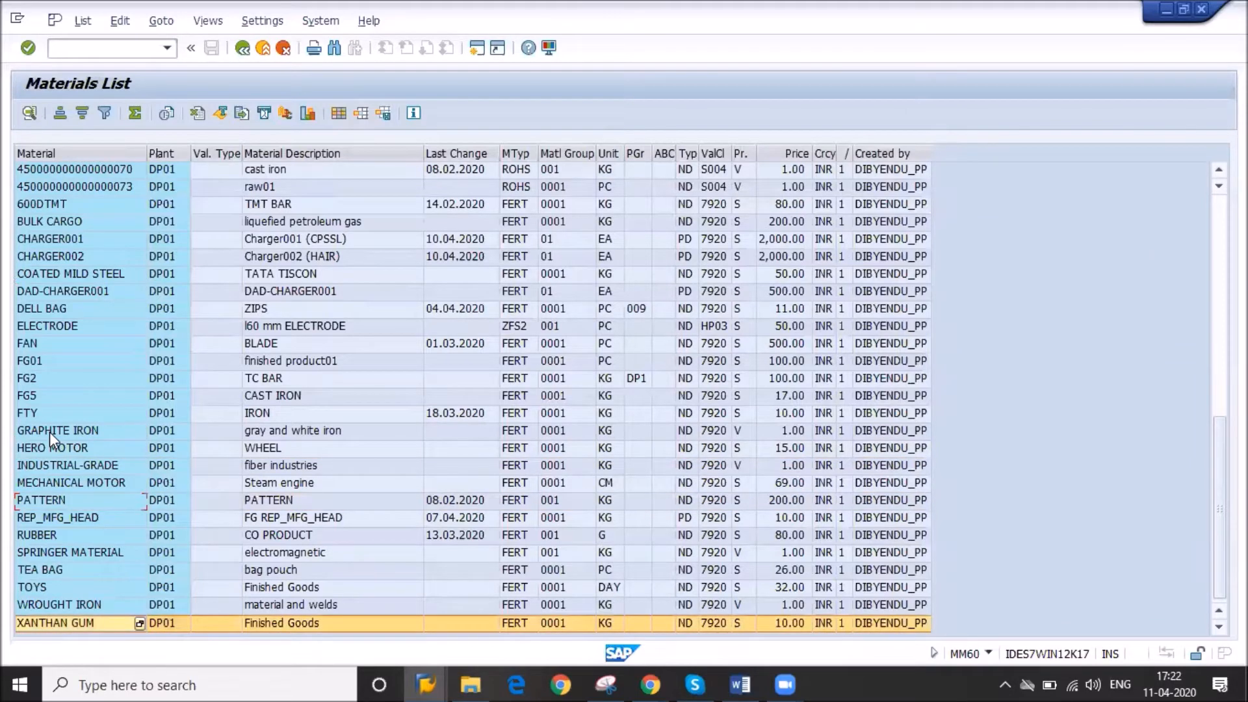
{"action": "key", "text": "Up"}
{"action": "key", "text": "Up"}
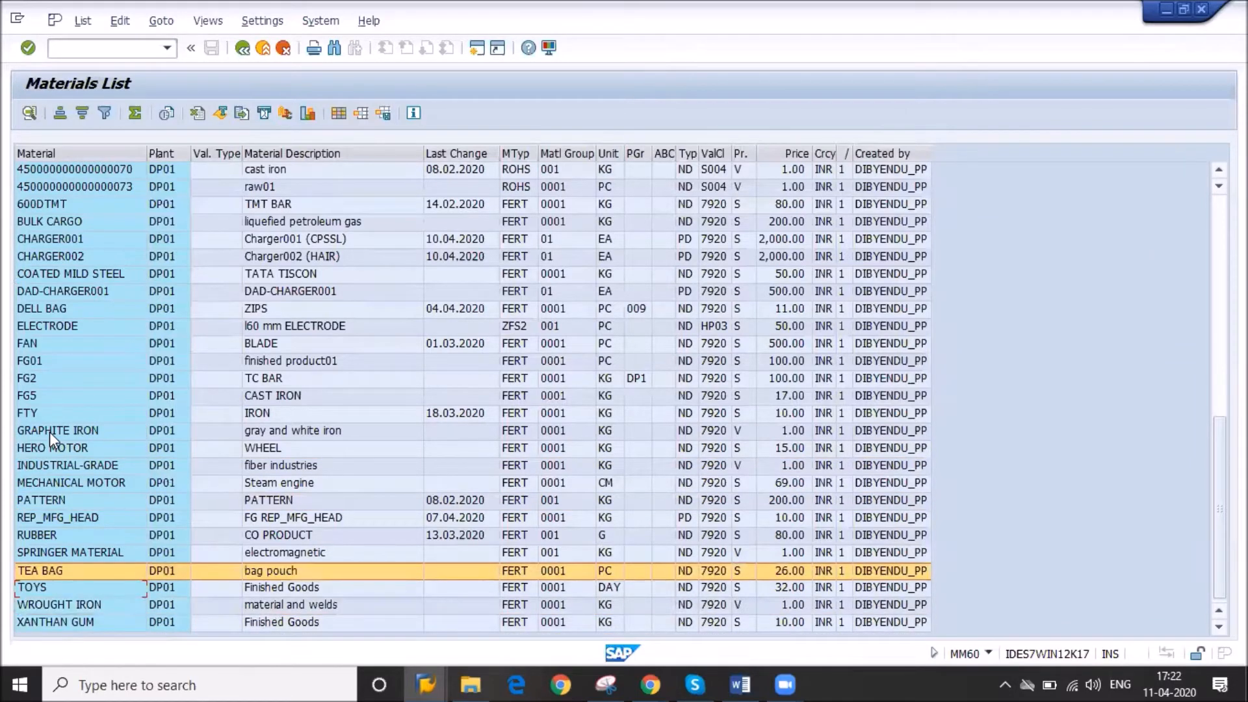
{"action": "key", "text": "Up"}
{"action": "key", "text": "Up"}
{"action": "key", "text": "Up"}
{"action": "key", "text": "Up"}
{"action": "key", "text": "Up"}
{"action": "key", "text": "Up"}
{"action": "key", "text": "Down"}
{"action": "key", "text": "Down"}
{"action": "key", "text": "Down"}
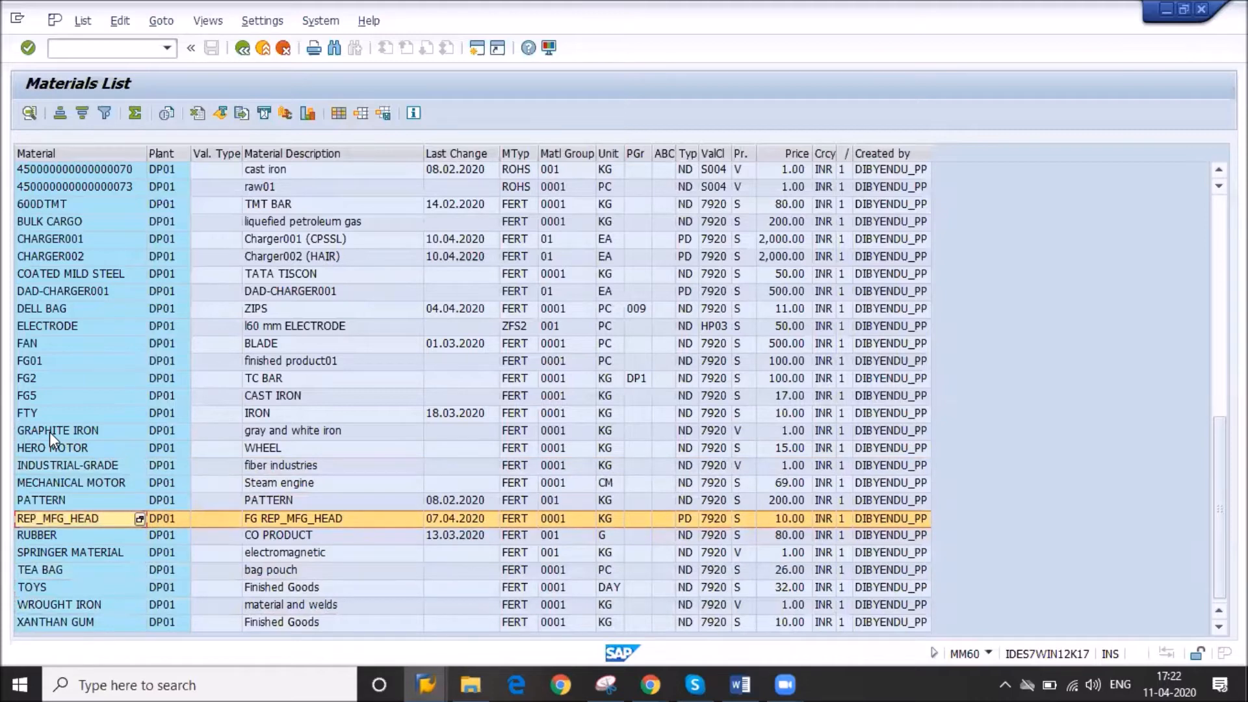
{"action": "key", "text": "Left"}
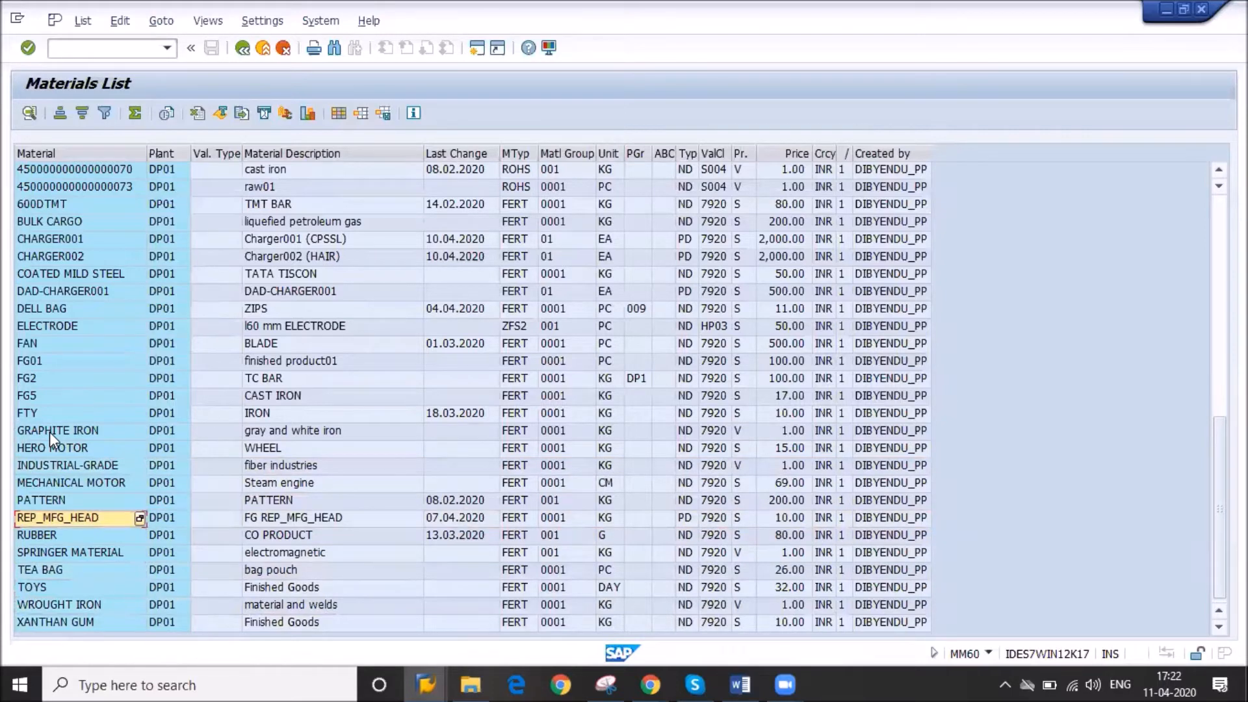
{"action": "left_click", "coordinate": [417, 677]}
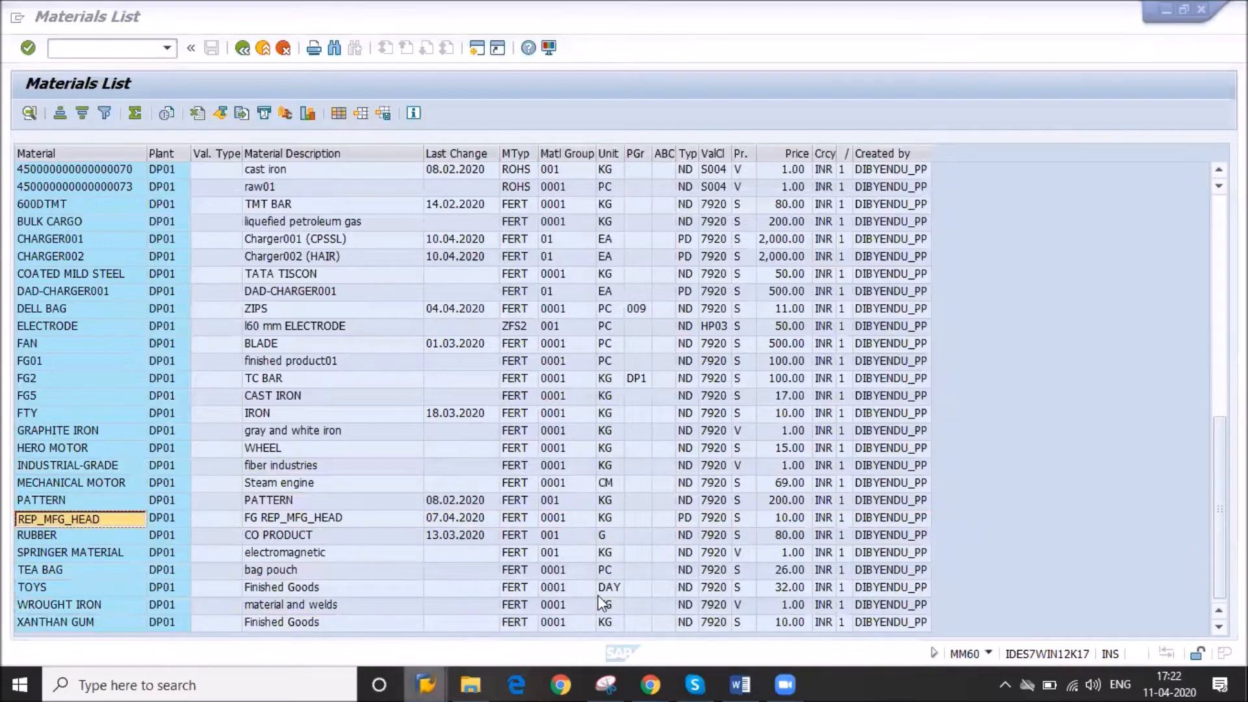
{"action": "left_click", "coordinate": [501, 528]}
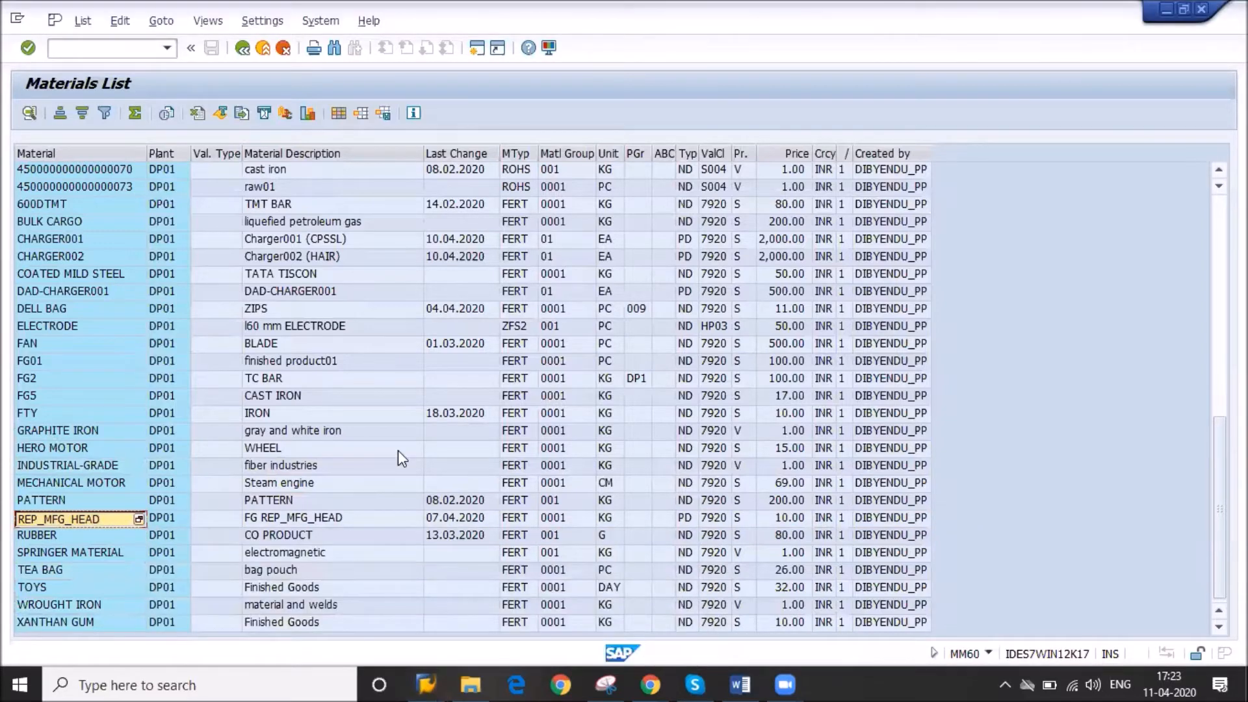
{"action": "left_click", "coordinate": [434, 673]}
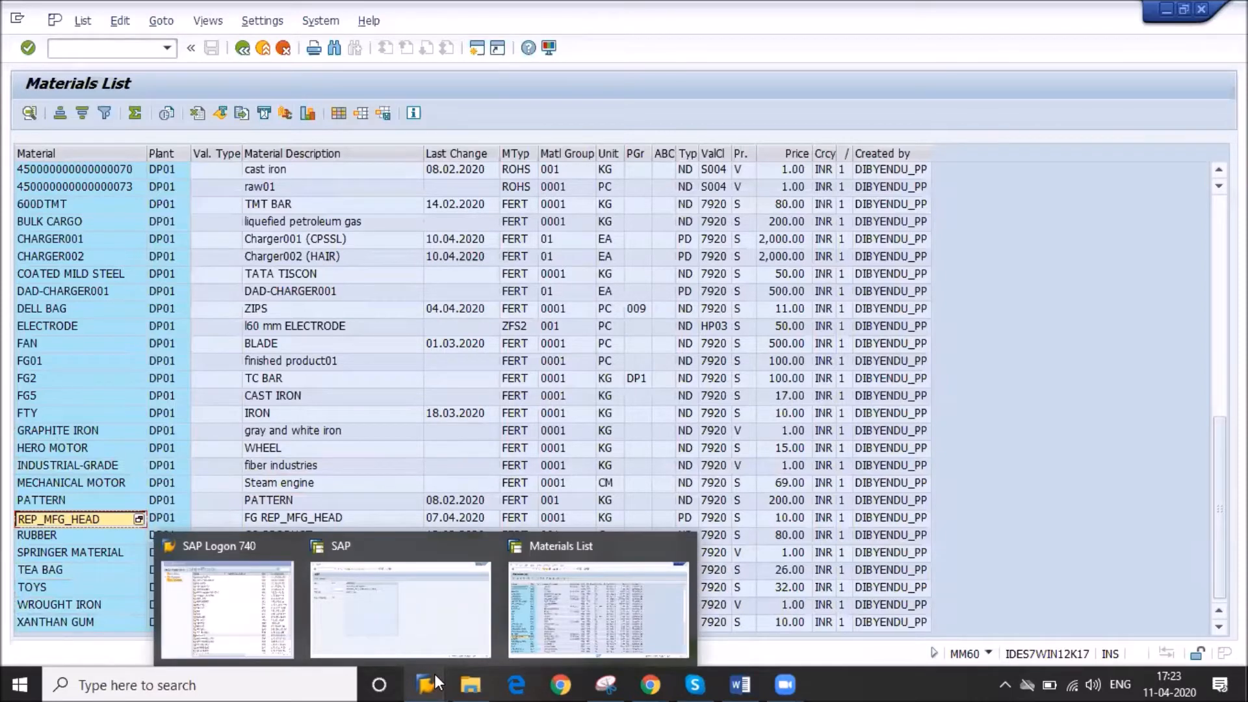
{"action": "left_click", "coordinate": [654, 644]}
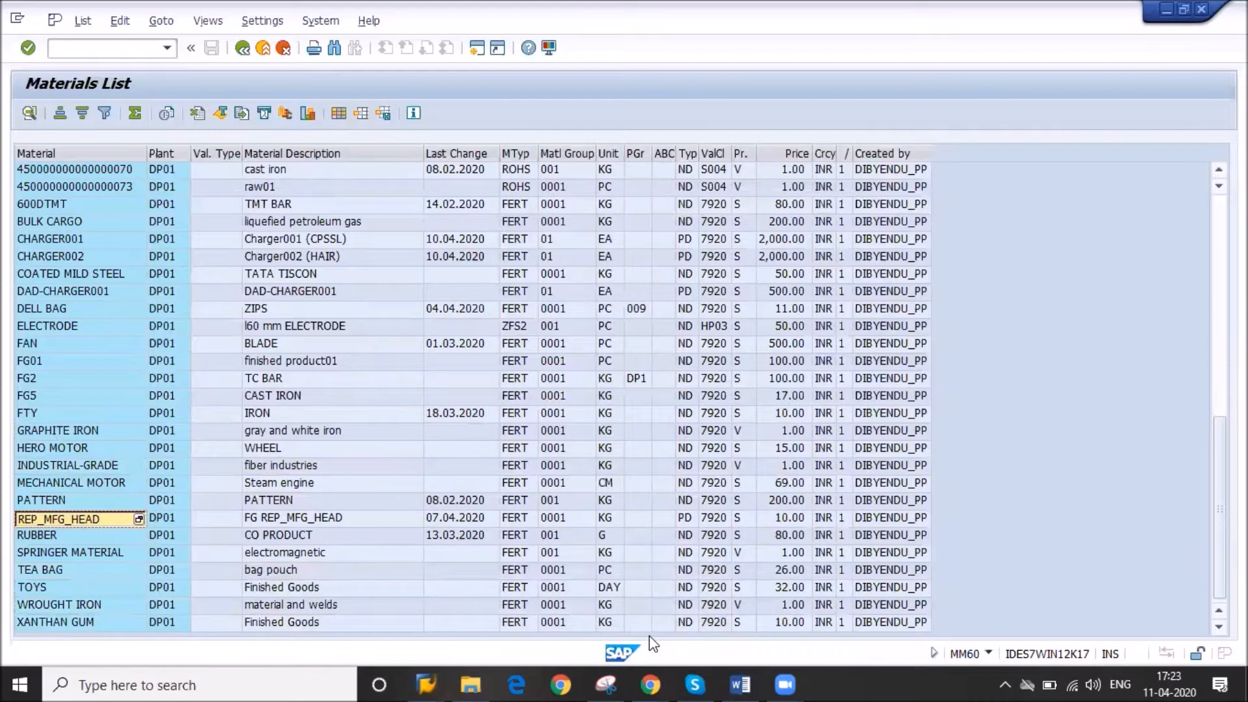
{"action": "left_click", "coordinate": [187, 380]}
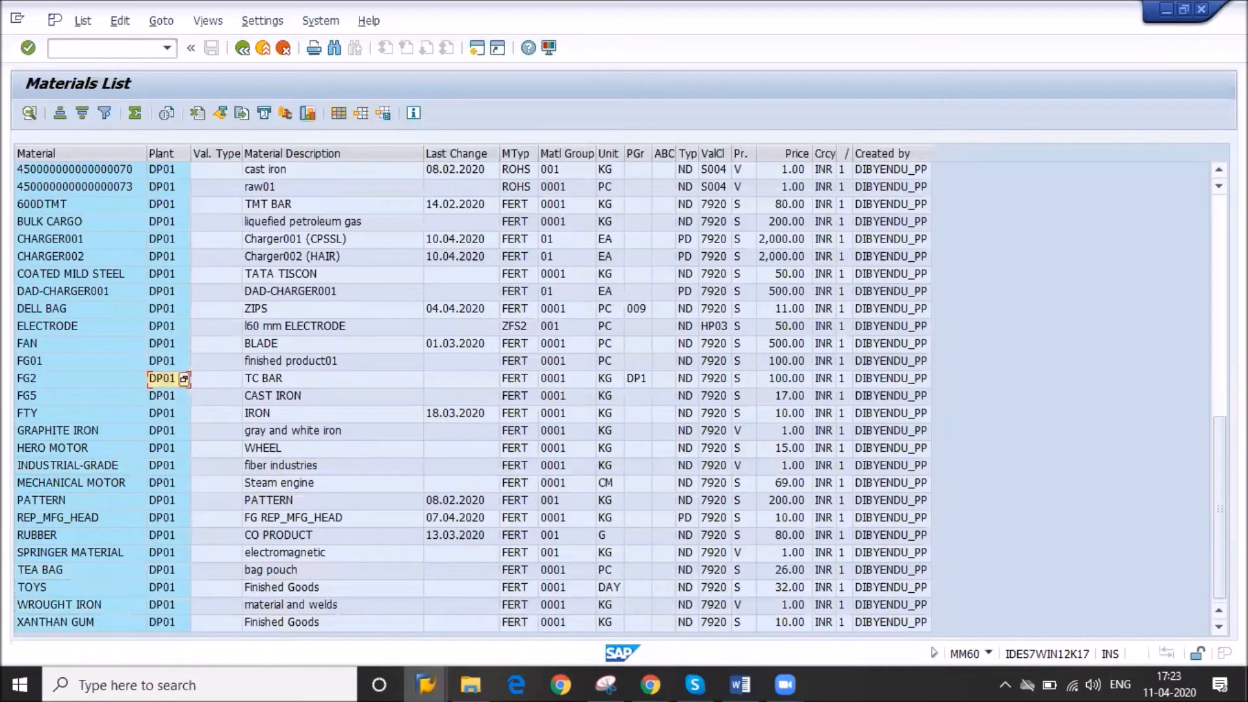
- Run CS03 in a new session and display the usage 1 BOM of material REP_MFG_HEAD in plant DP01
{"action": "left_click", "coordinate": [104, 49]}
{"action": "type", "text": "/ocs03"}
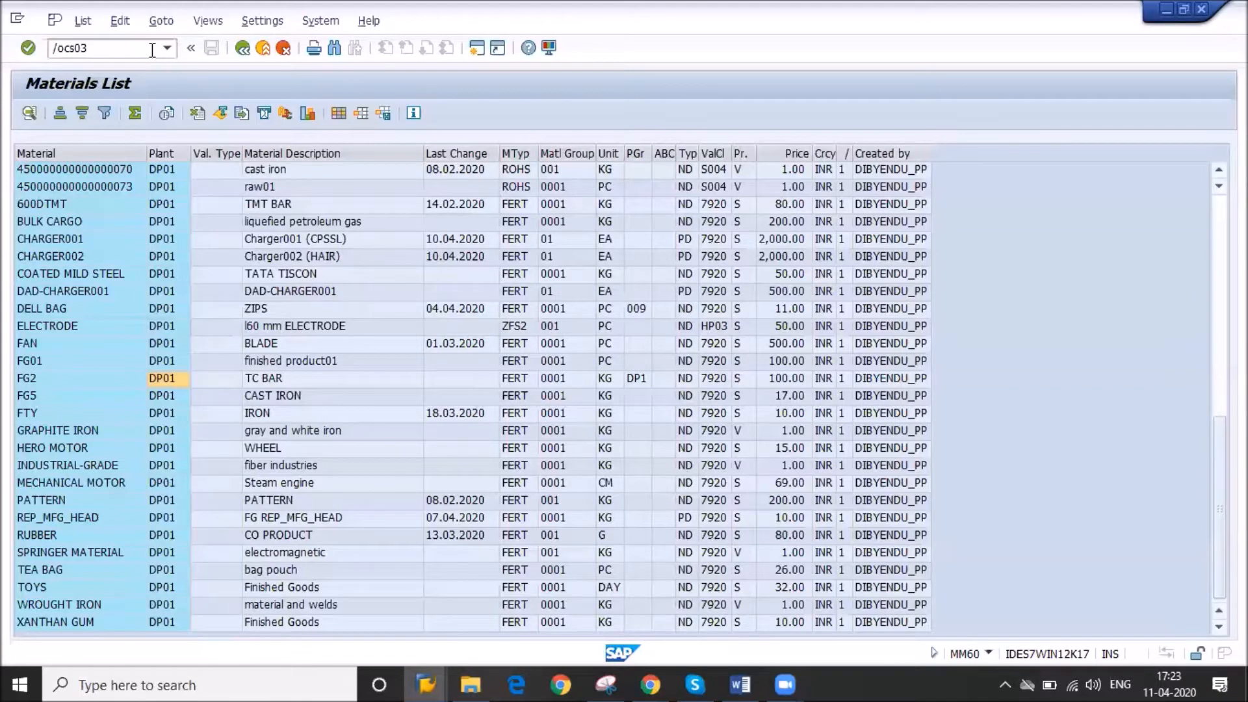
{"action": "key", "text": "Return"}
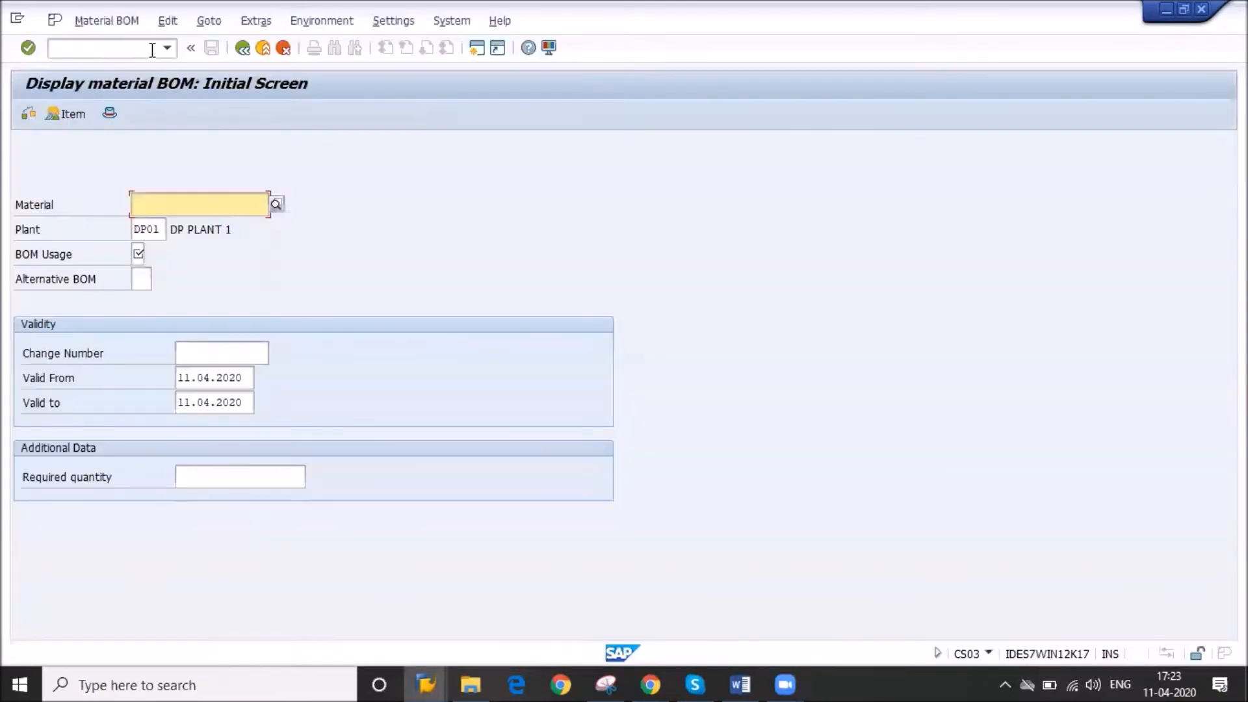
{"action": "key", "text": "ctrl+v"}
{"action": "key", "text": "Tab"}
{"action": "key", "text": "Tab"}
{"action": "type", "text": "1"}
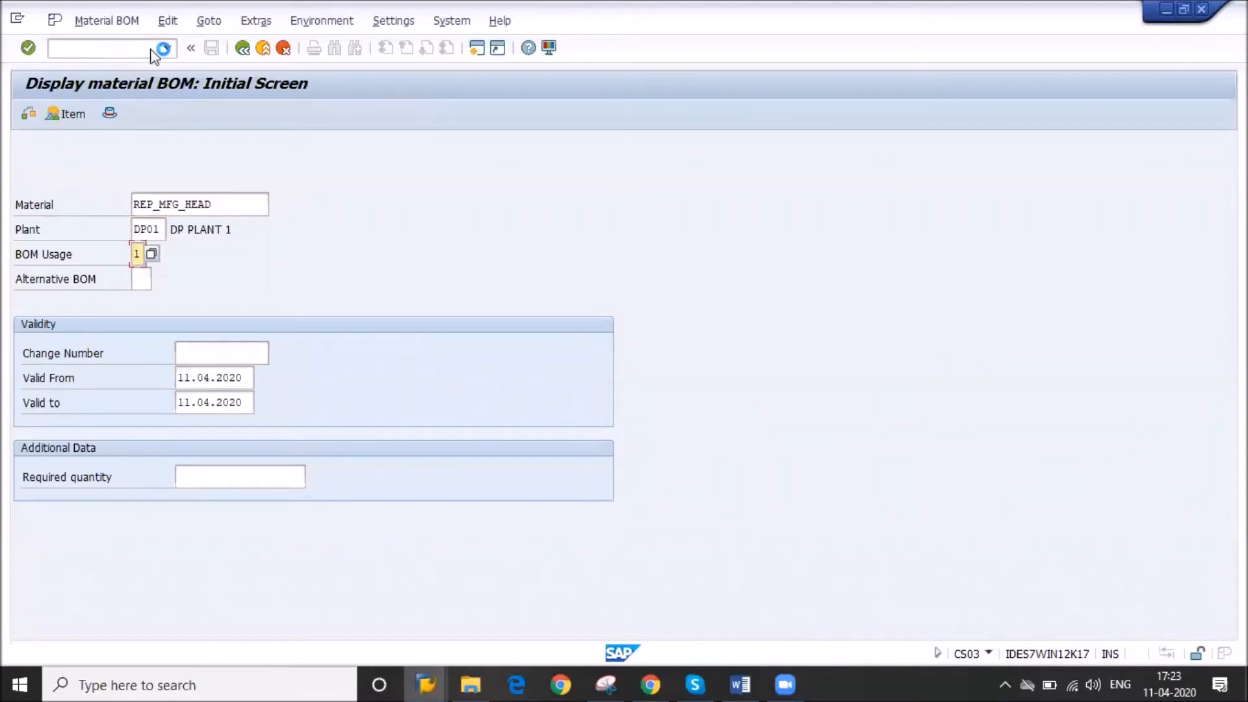
{"action": "key", "text": "Return"}
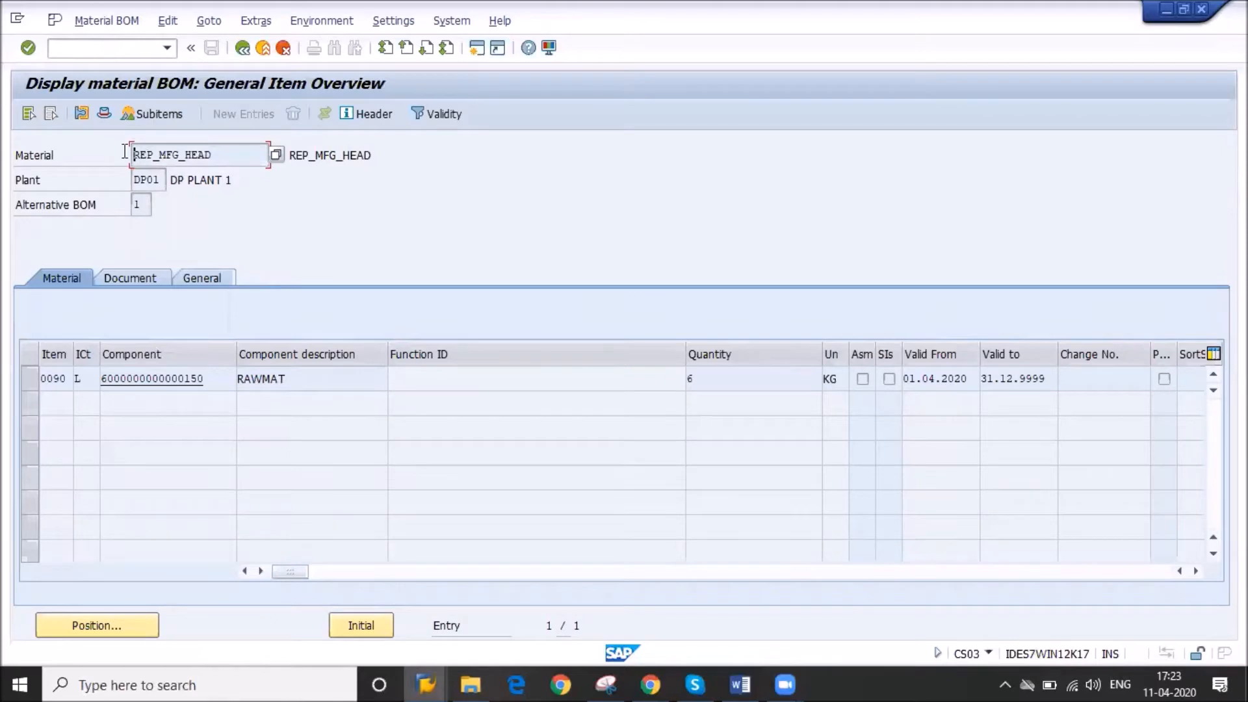
- Open the MRP 2 view of the BOM's RAWMAT component for plant DP01 and storage location DS01
{"action": "left_click_drag", "start_coordinate": [125, 156], "coordinate": [213, 155]}
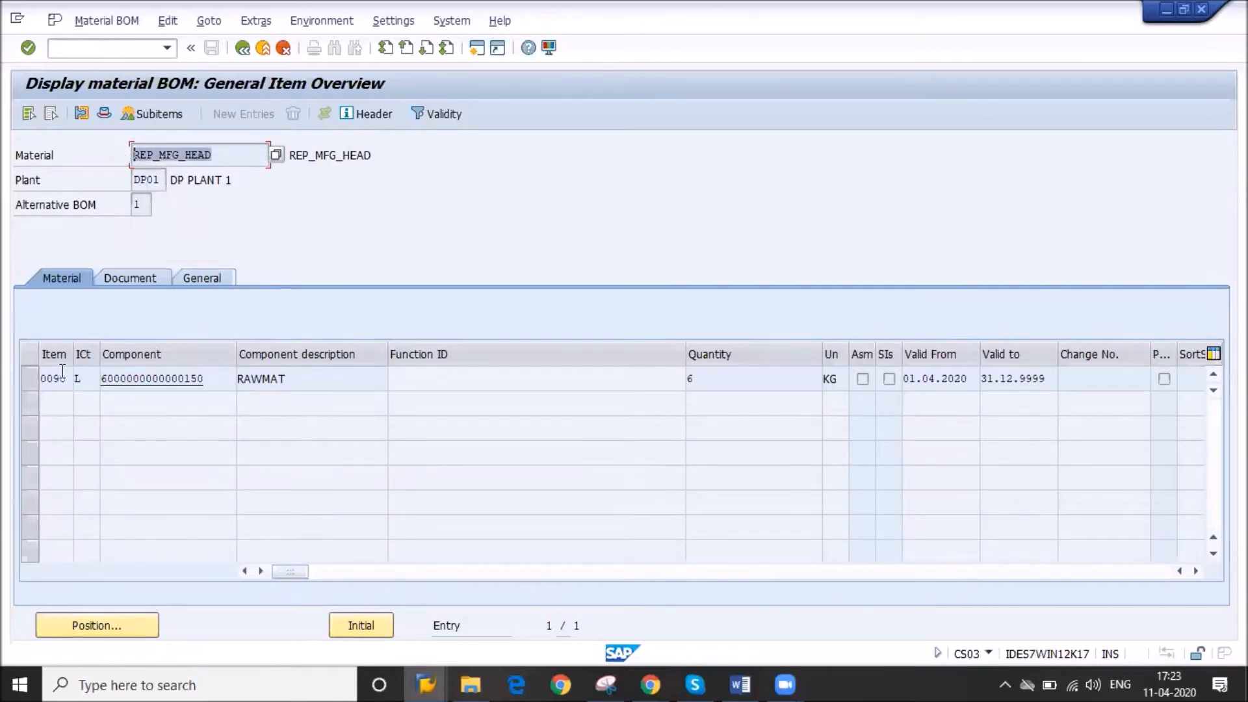
{"action": "key", "text": "Tab"}
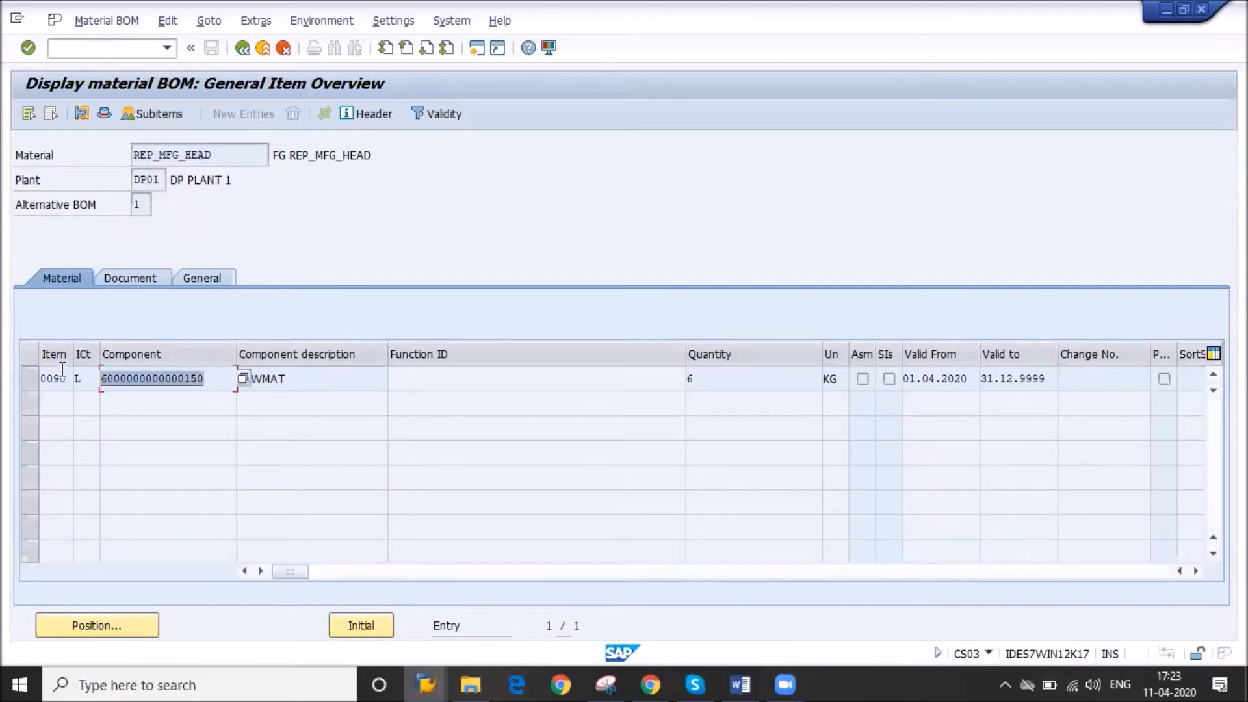
{"action": "double_click", "coordinate": [173, 378]}
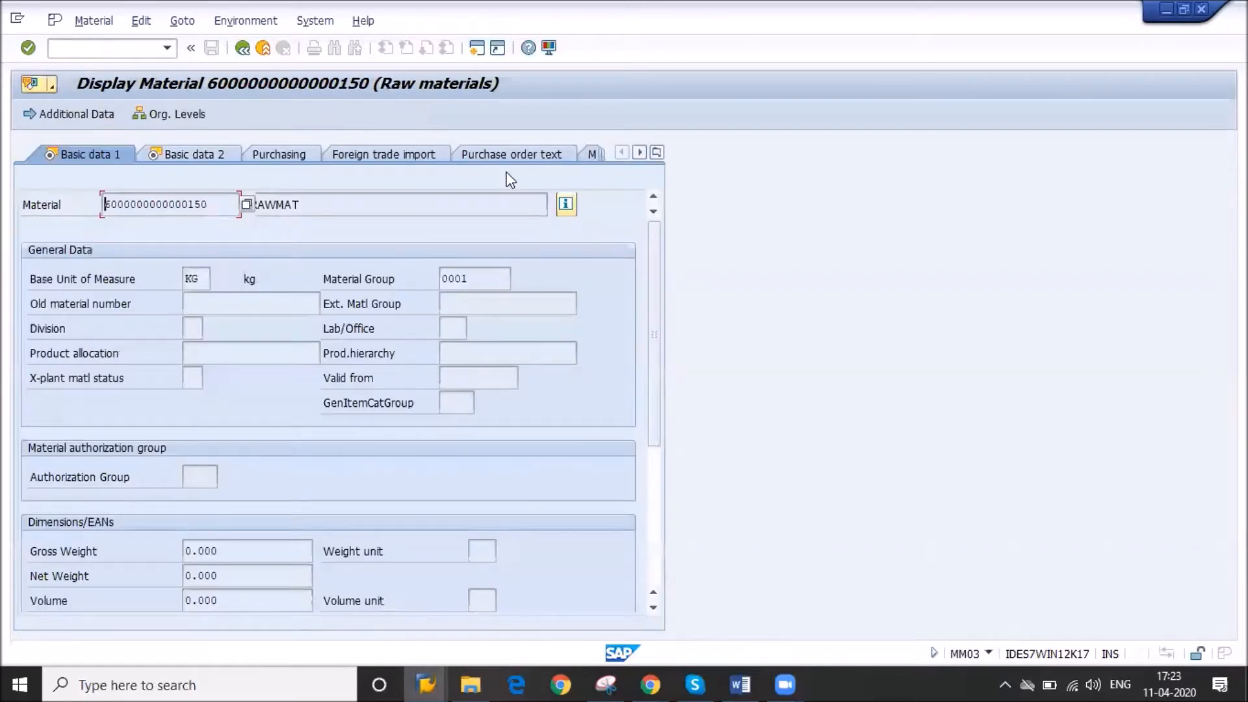
{"action": "left_click", "coordinate": [656, 154]}
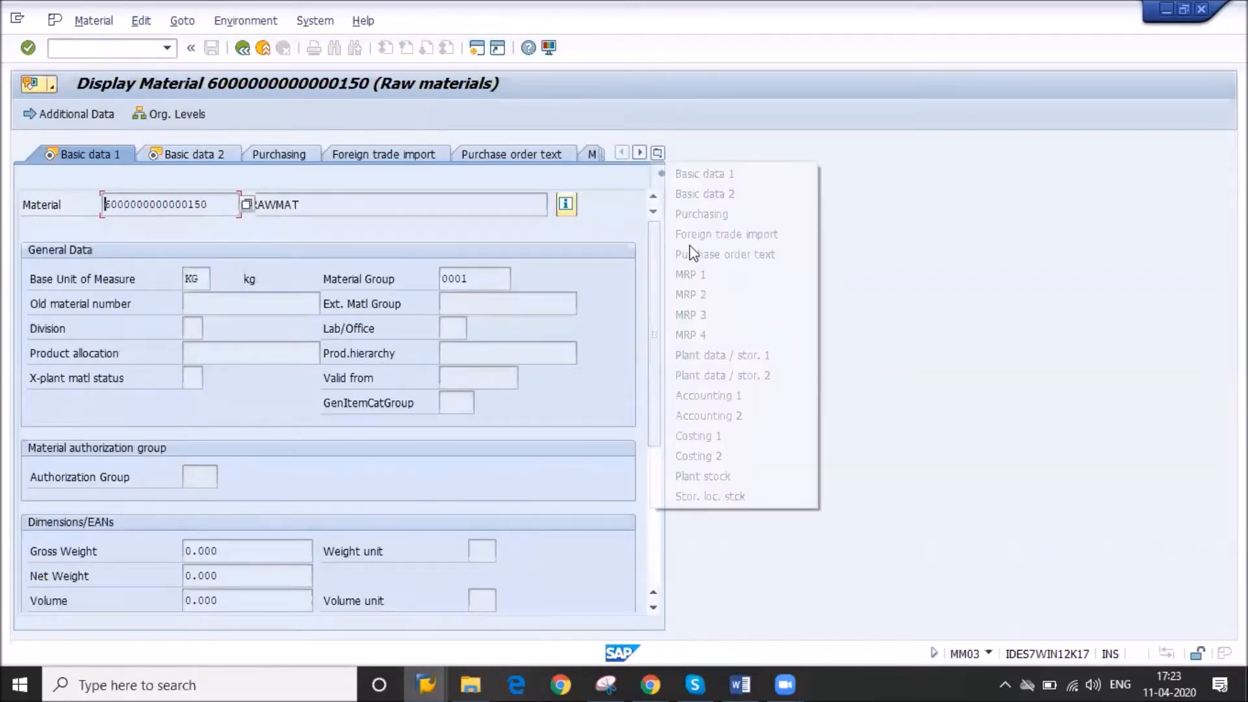
{"action": "left_click", "coordinate": [707, 296]}
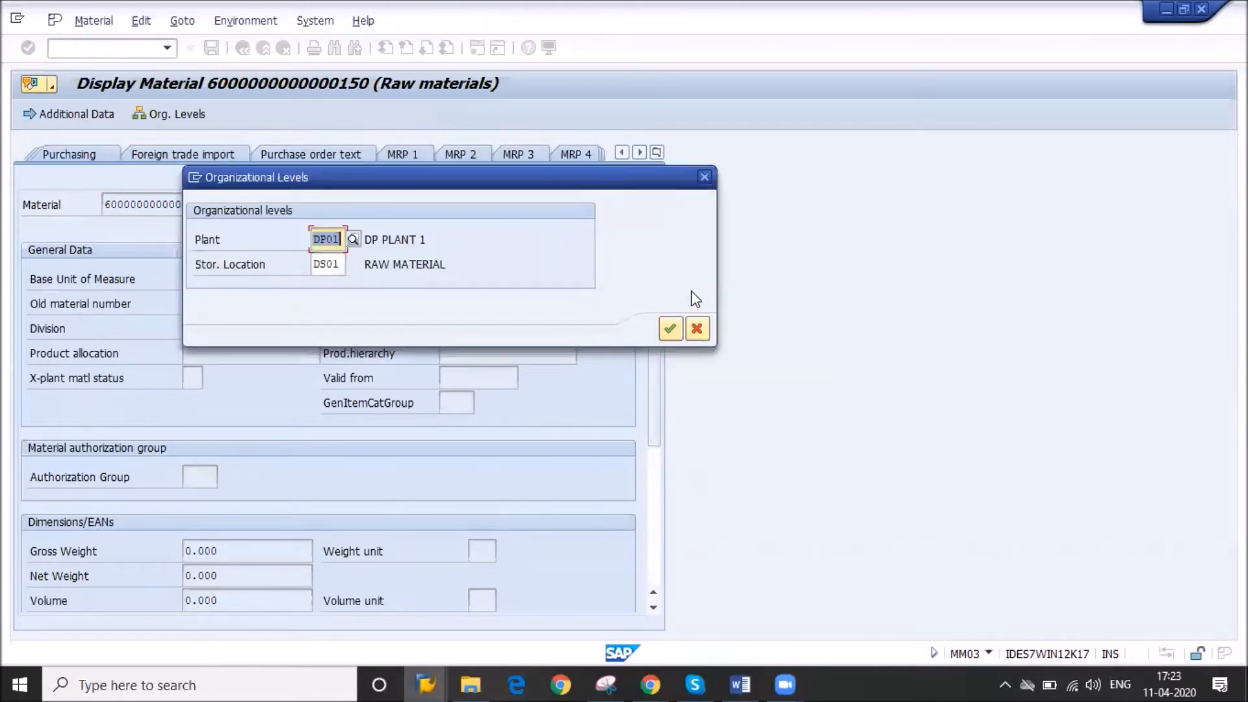
{"action": "key", "text": "Return"}
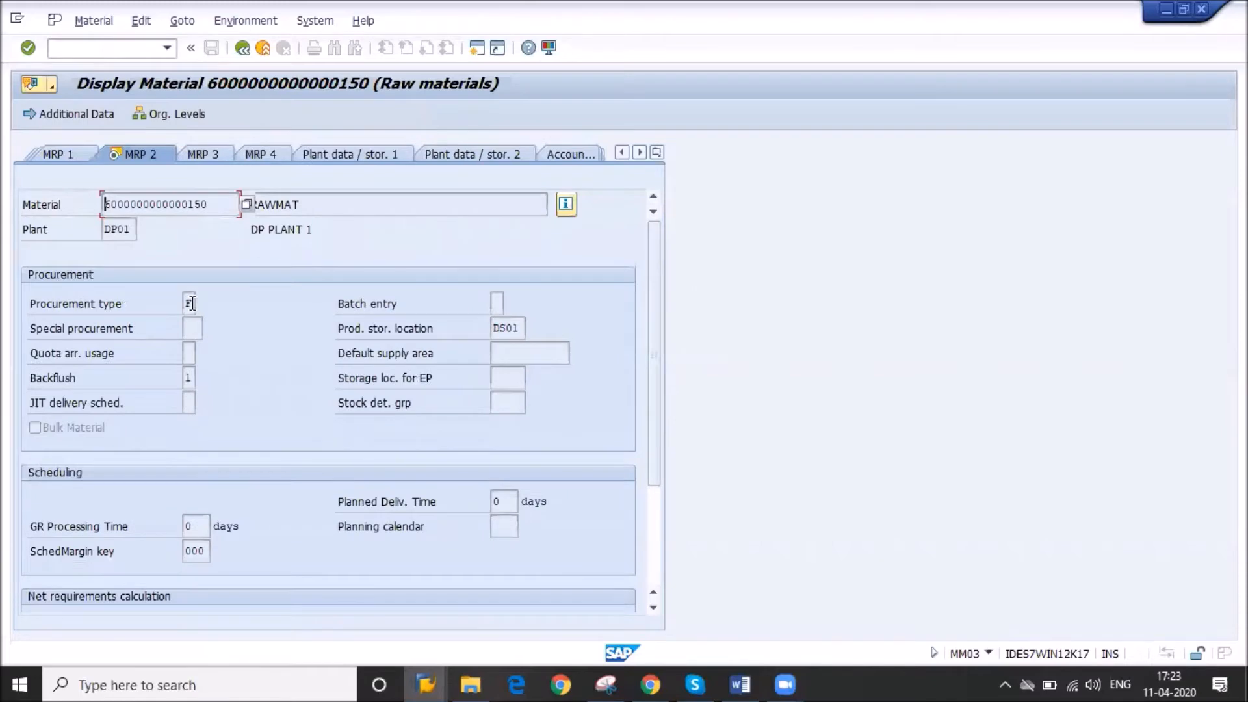
- Check the raw material's procurement type and the possible values of its backflush indicator
{"action": "left_click", "coordinate": [188, 303]}
{"action": "left_click", "coordinate": [195, 377]}
{"action": "left_click", "coordinate": [203, 377]}
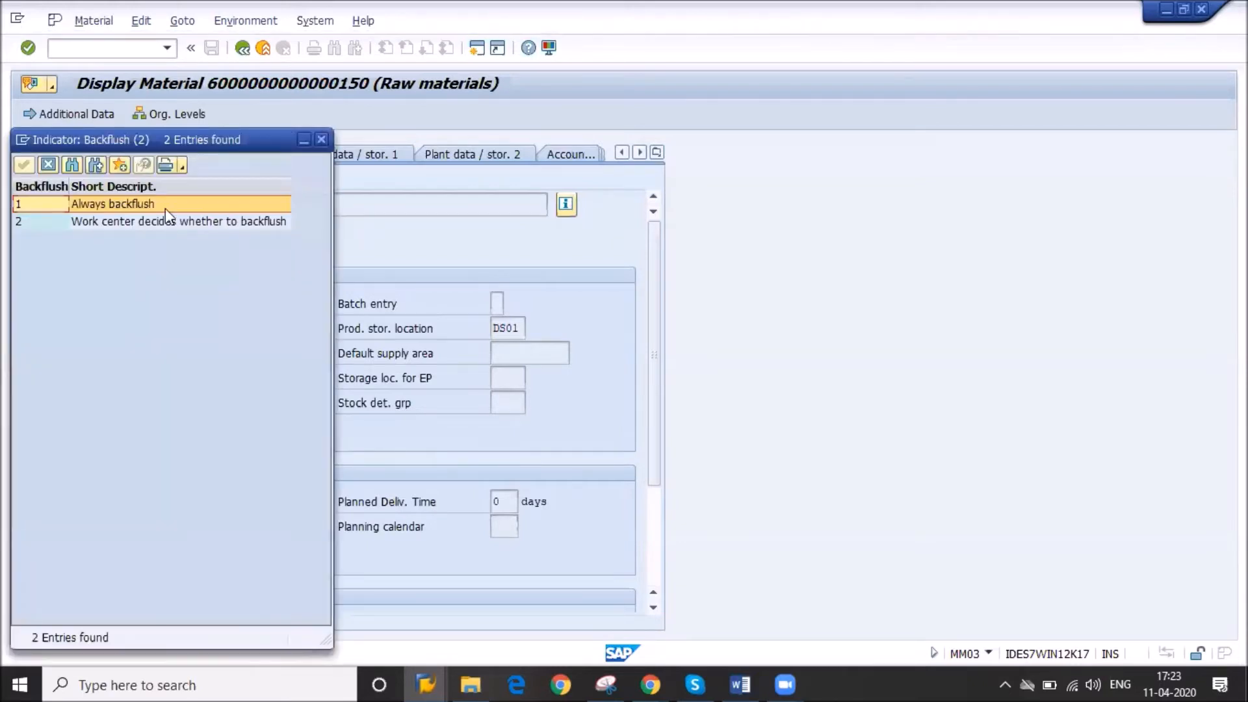
{"action": "left_click", "coordinate": [165, 208]}
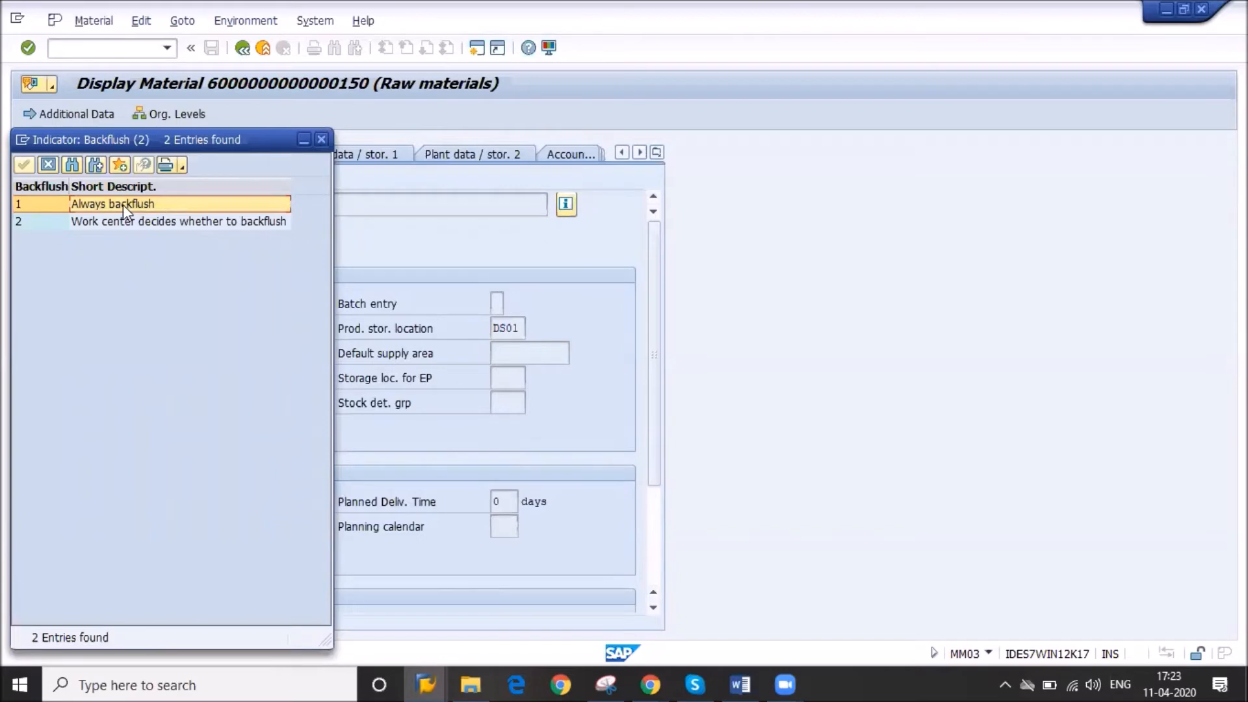
{"action": "left_click", "coordinate": [57, 208]}
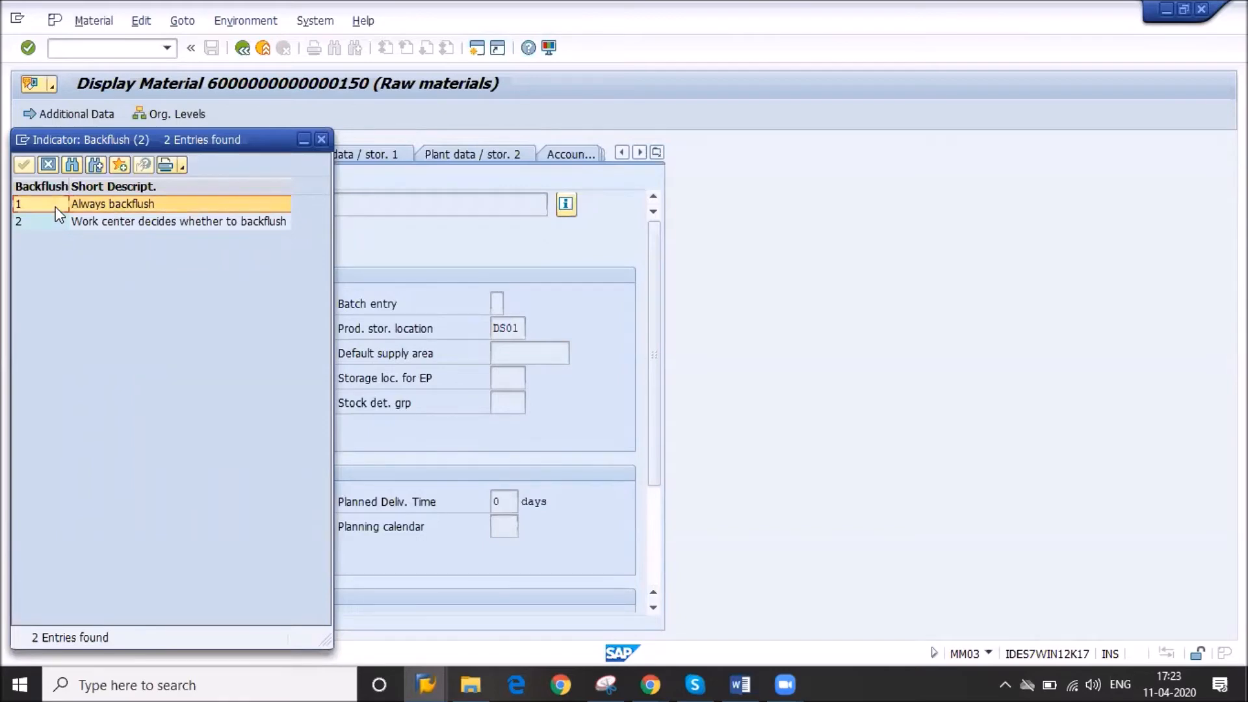
{"action": "left_click", "coordinate": [320, 141]}
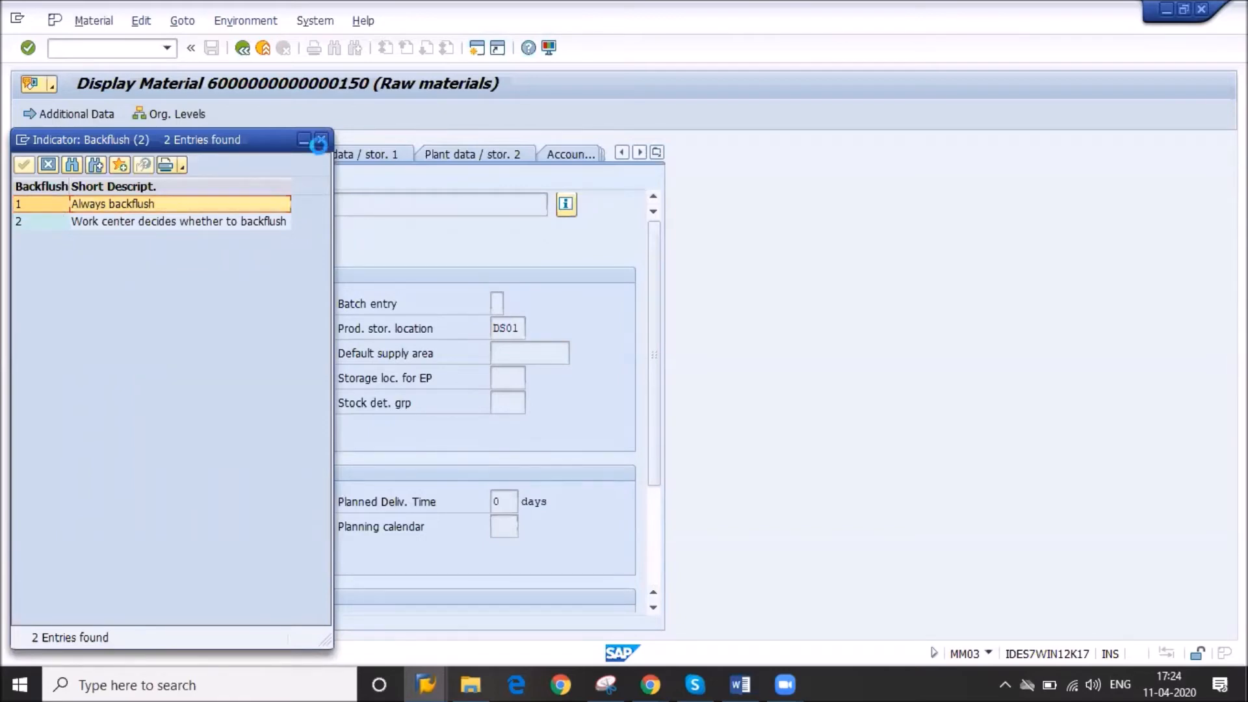
- Leave the material and BOM displays and start transaction CA21 to create a rate routing
{"action": "left_click", "coordinate": [244, 50]}
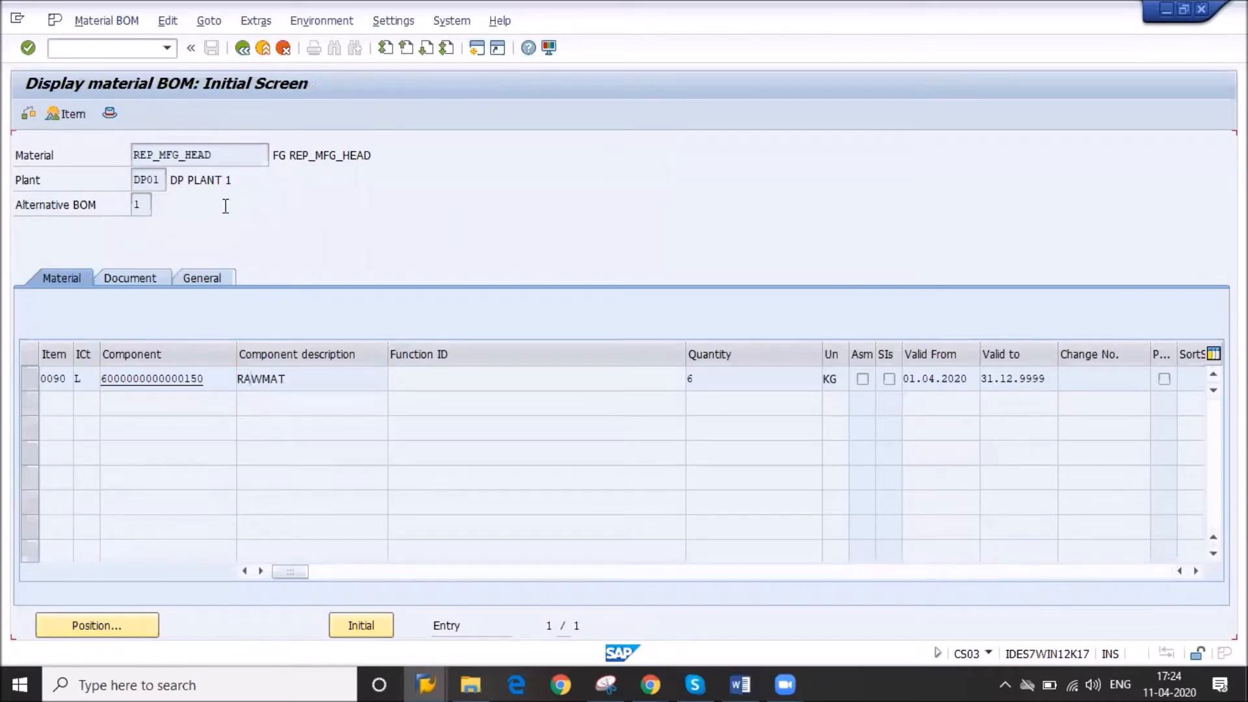
{"action": "left_click", "coordinate": [244, 49]}
{"action": "left_click", "coordinate": [130, 55]}
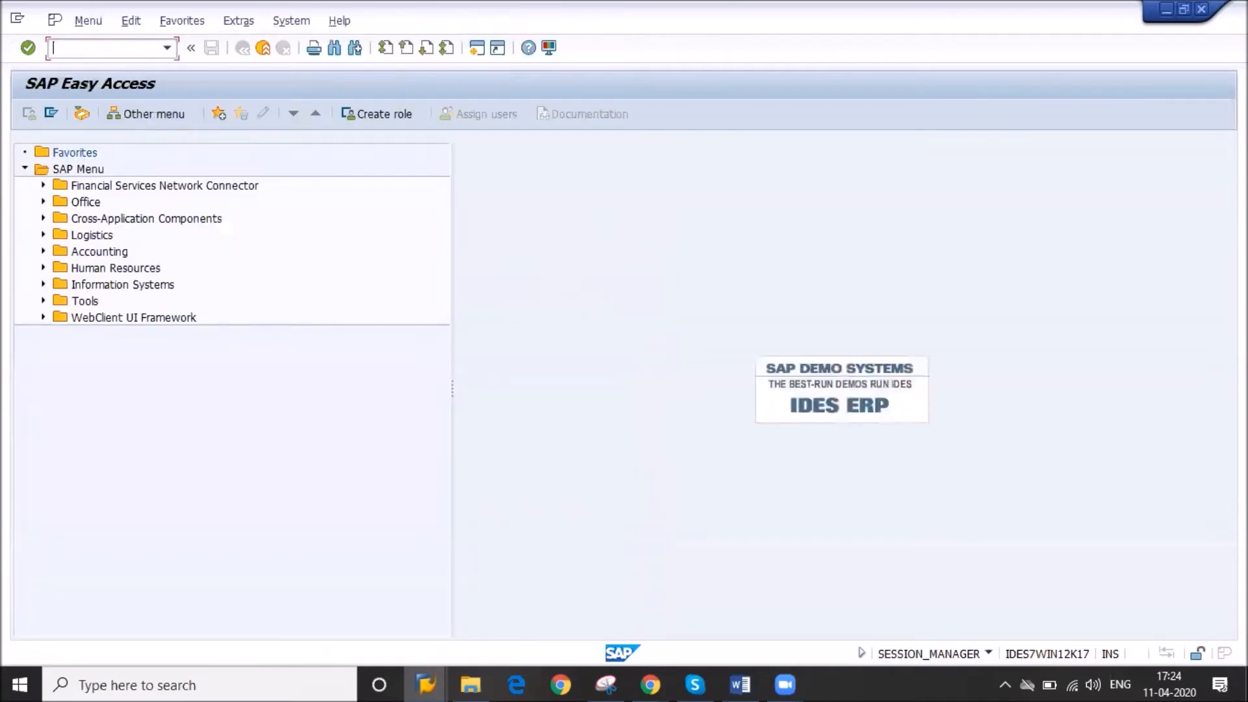
{"action": "type", "text": "ca21"}
{"action": "key", "text": "Return"}
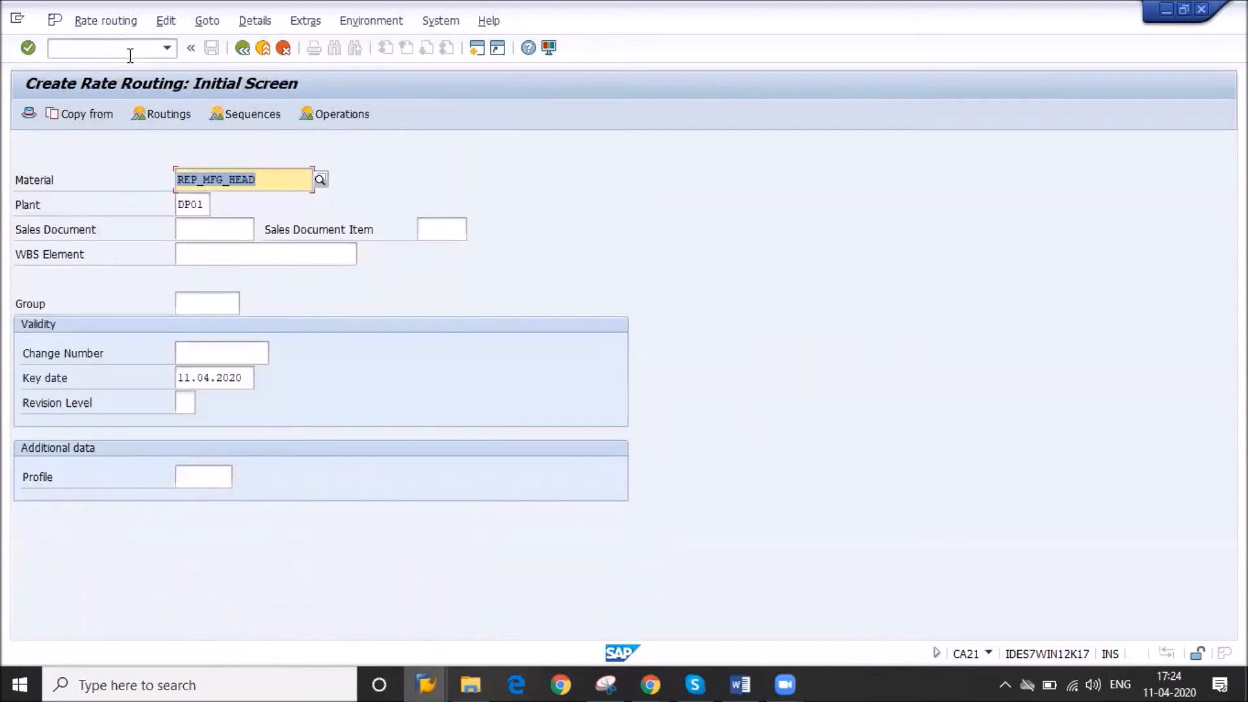
- Set the key date to 01.04.2020 and open the header of a new rate routing for REP_MFG_HEAD in plant DP01
{"action": "key", "text": "Tab"}
{"action": "key", "text": "Tab"}
{"action": "key", "text": "Tab"}
{"action": "key", "text": "Tab"}
{"action": "key", "text": "Tab"}
{"action": "key", "text": "Tab"}
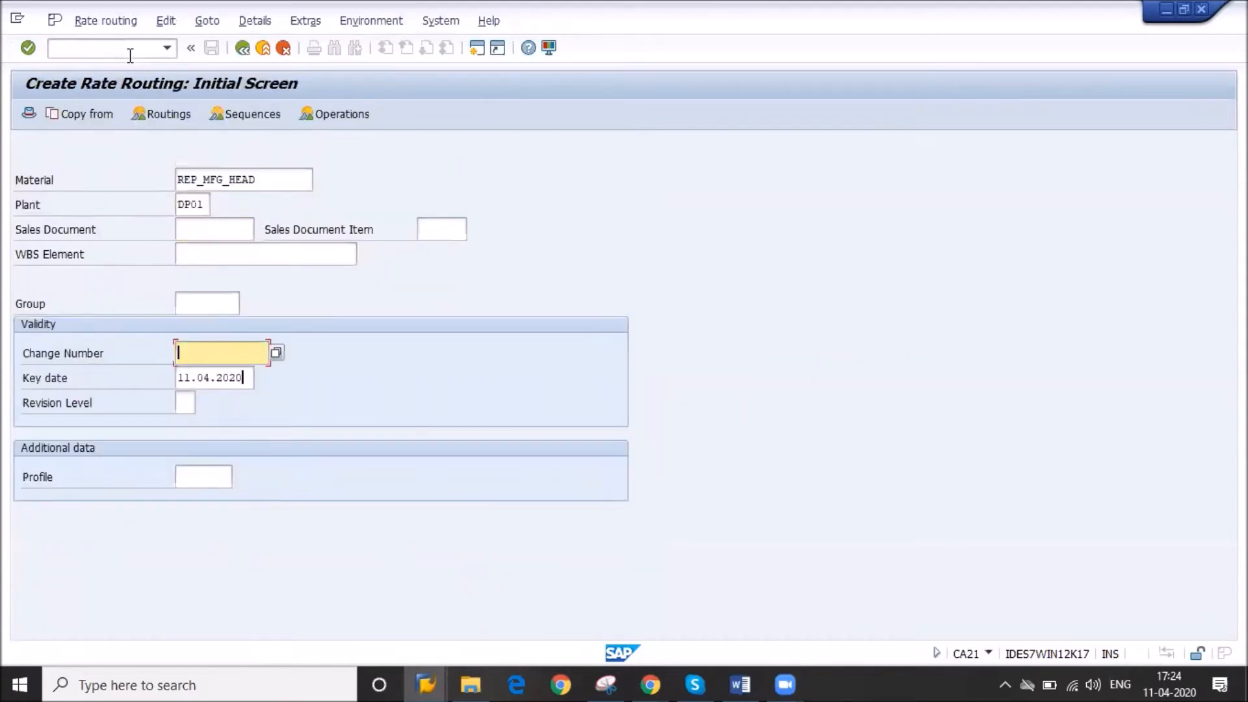
{"action": "key", "text": "Tab"}
{"action": "key", "text": "BackSpace"}
{"action": "key", "text": "Down"}
{"action": "key", "text": "Return"}
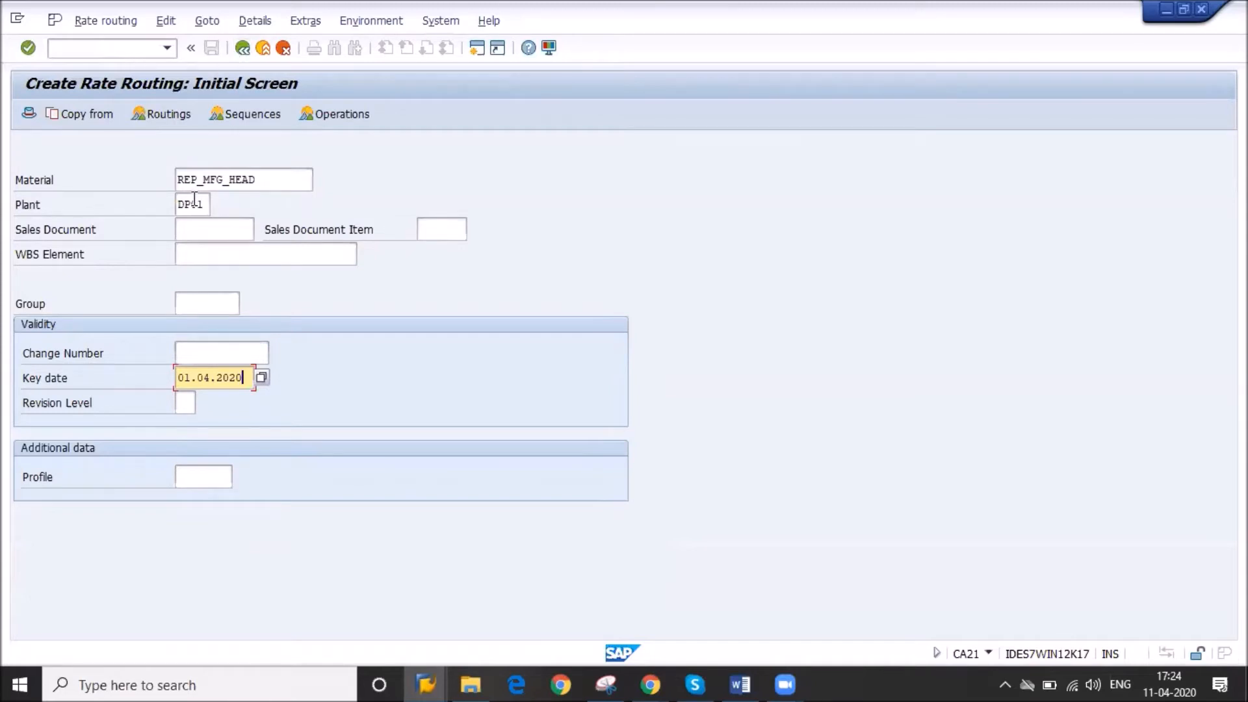
{"action": "key", "text": "Return"}
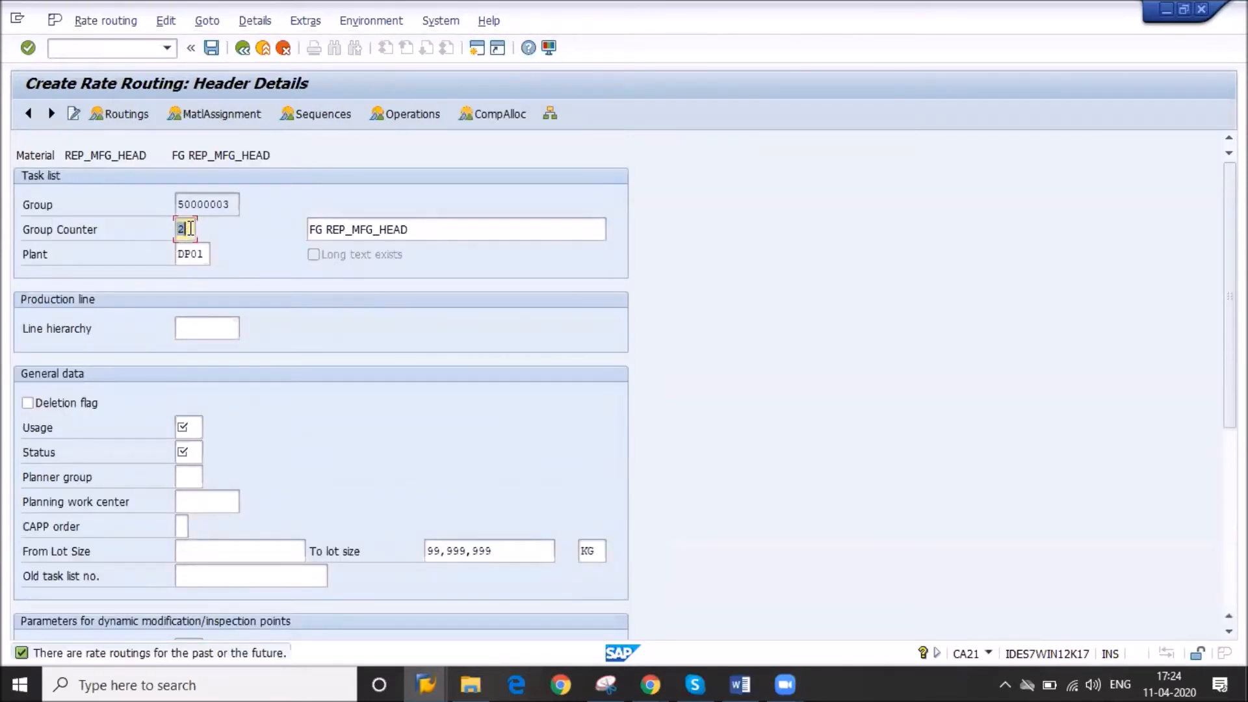
- Set the routing header's usage to 1 and its status to 4
{"action": "double_click", "coordinate": [72, 155]}
{"action": "left_click", "coordinate": [196, 430]}
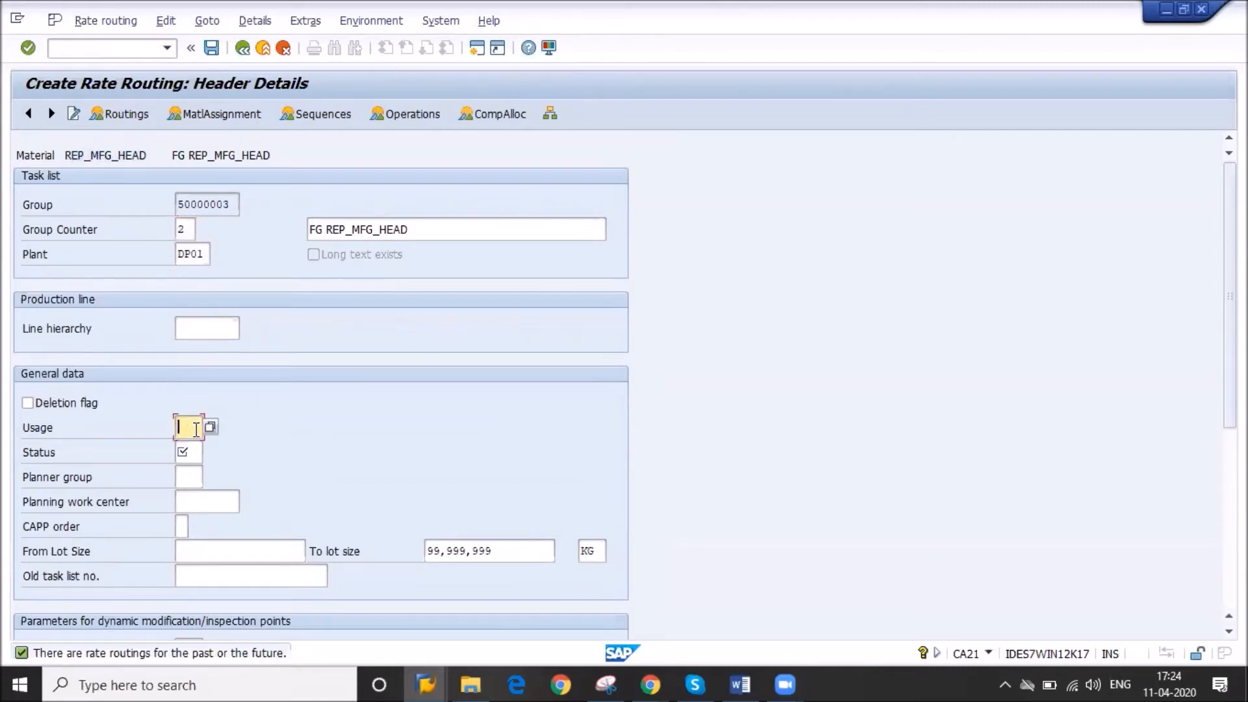
{"action": "type", "text": "1"}
{"action": "key", "text": "Tab"}
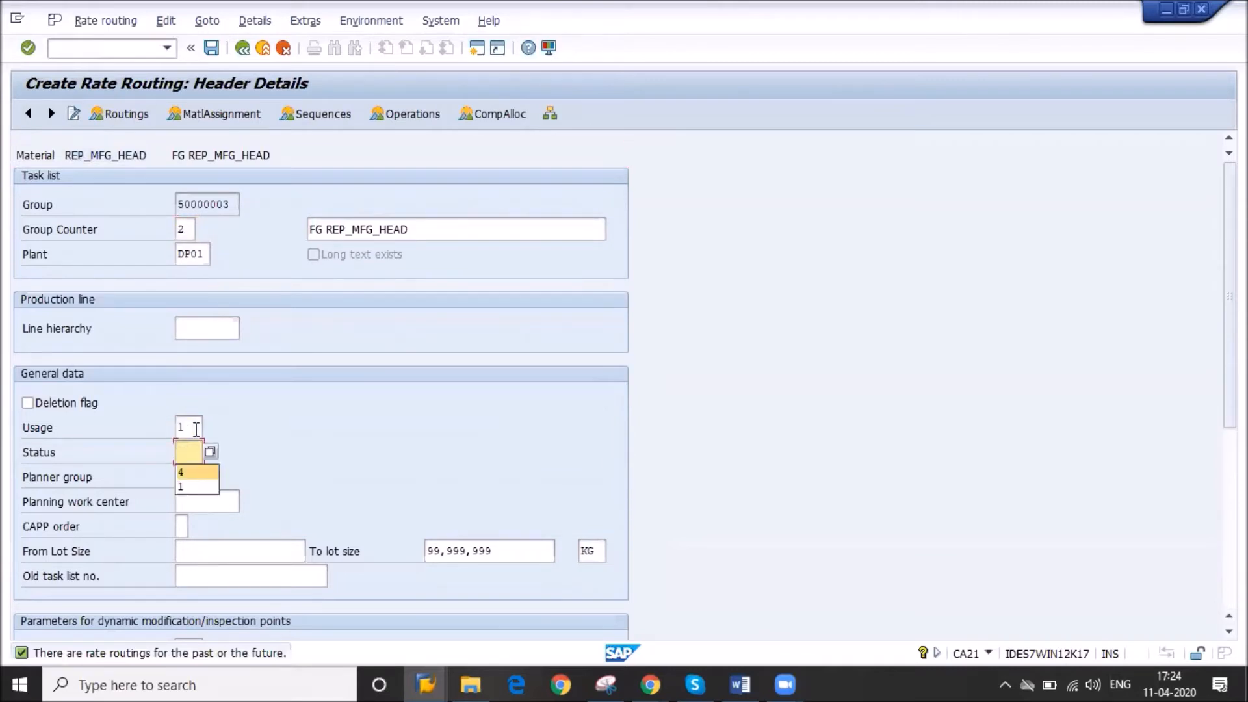
{"action": "key", "text": "Return"}
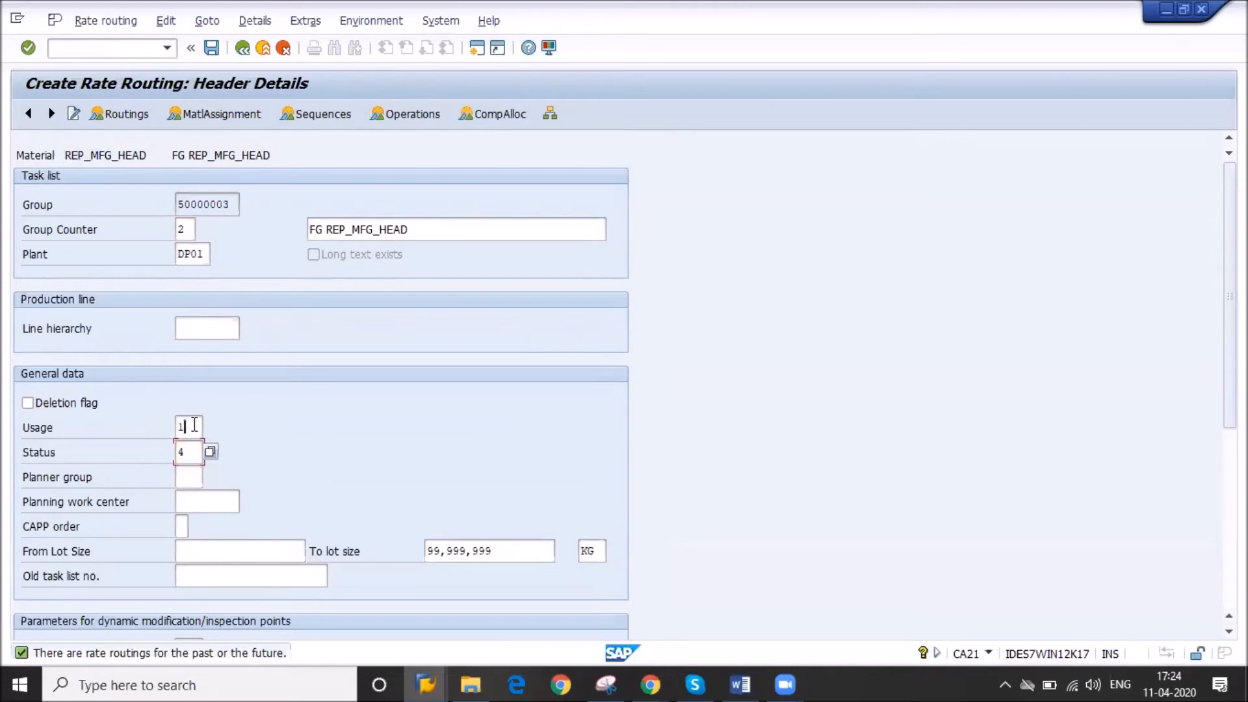
{"action": "key", "text": "shift+Tab"}
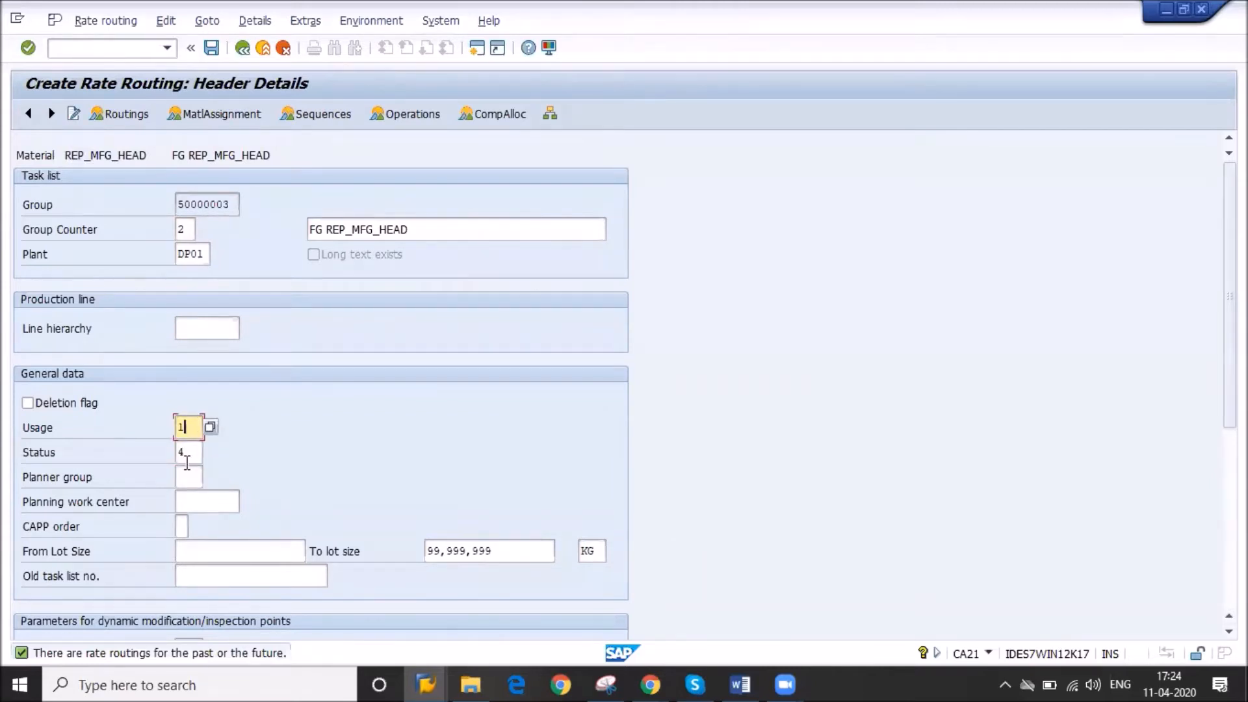
{"action": "left_click", "coordinate": [187, 459]}
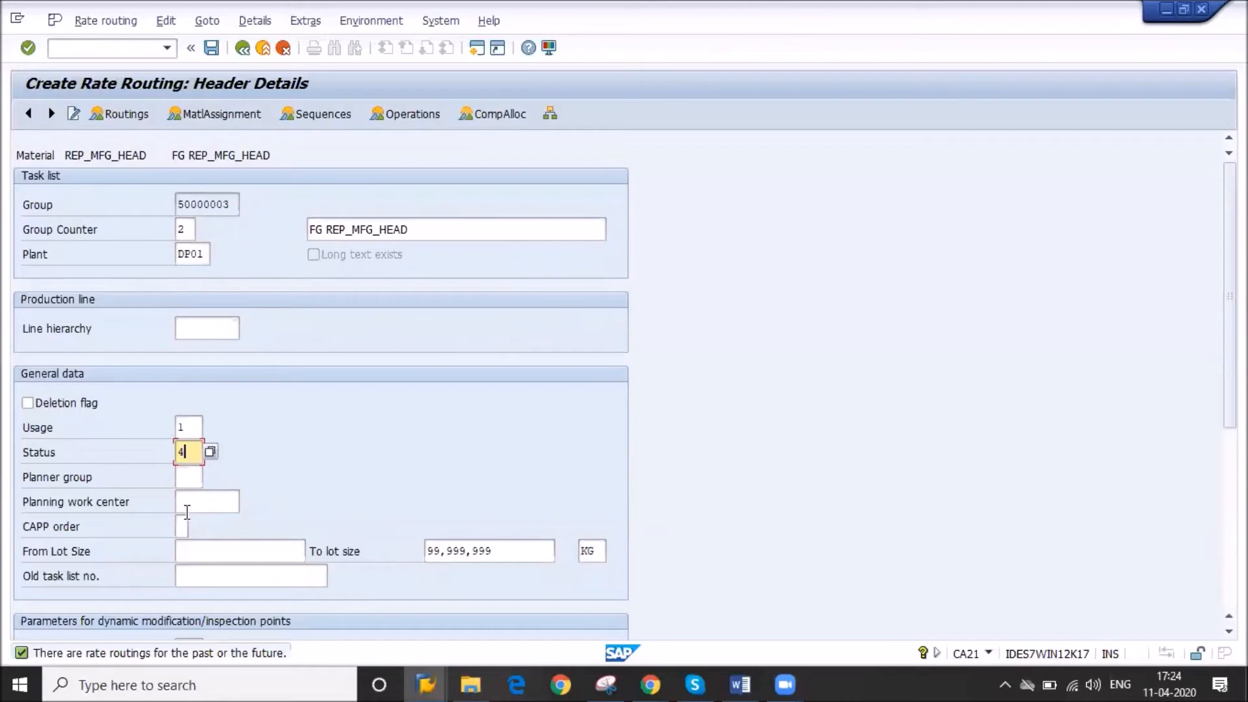
{"action": "key", "text": "Return"}
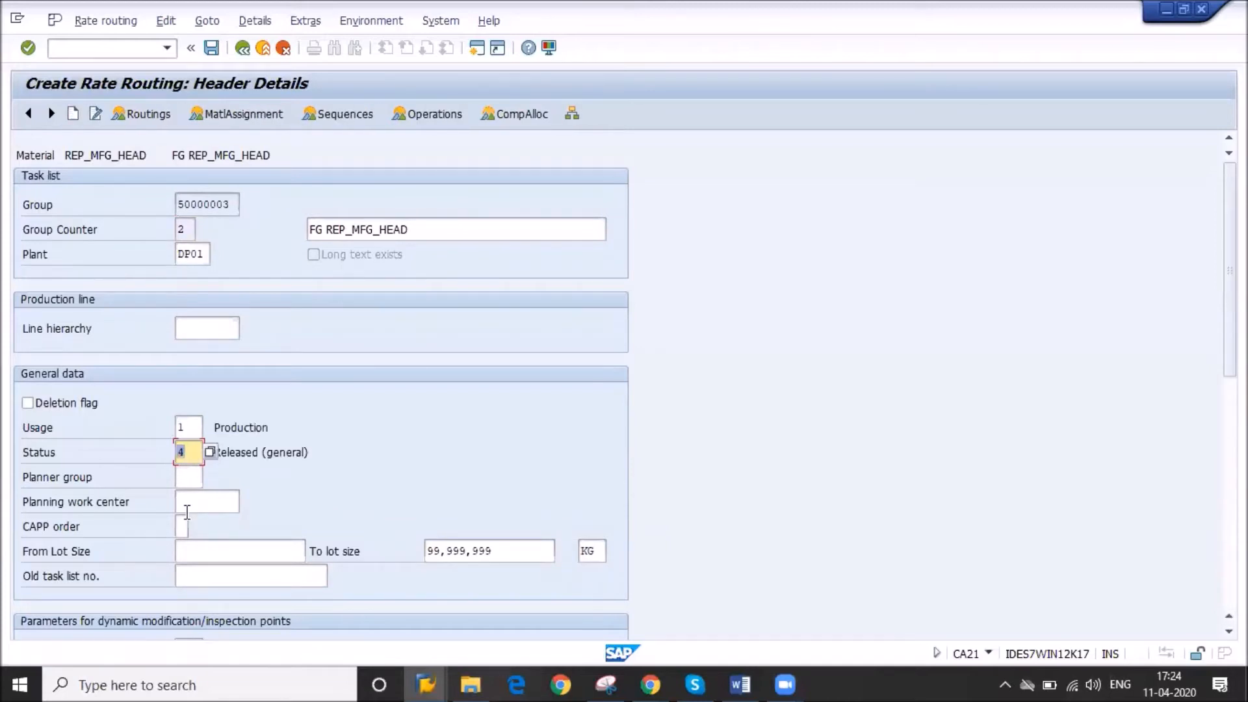
- Open the routing's operation overview and assign work center REM_WC01 to operation 0010
{"action": "left_click", "coordinate": [435, 116]}
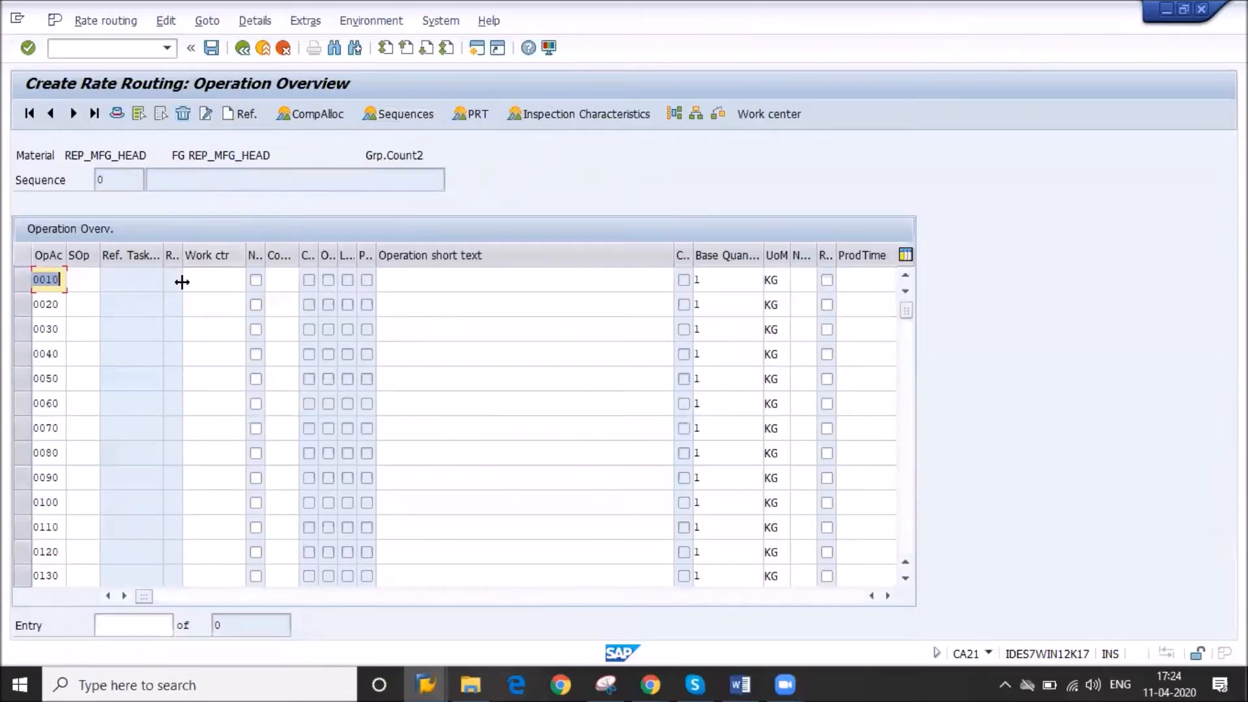
{"action": "left_click", "coordinate": [204, 279]}
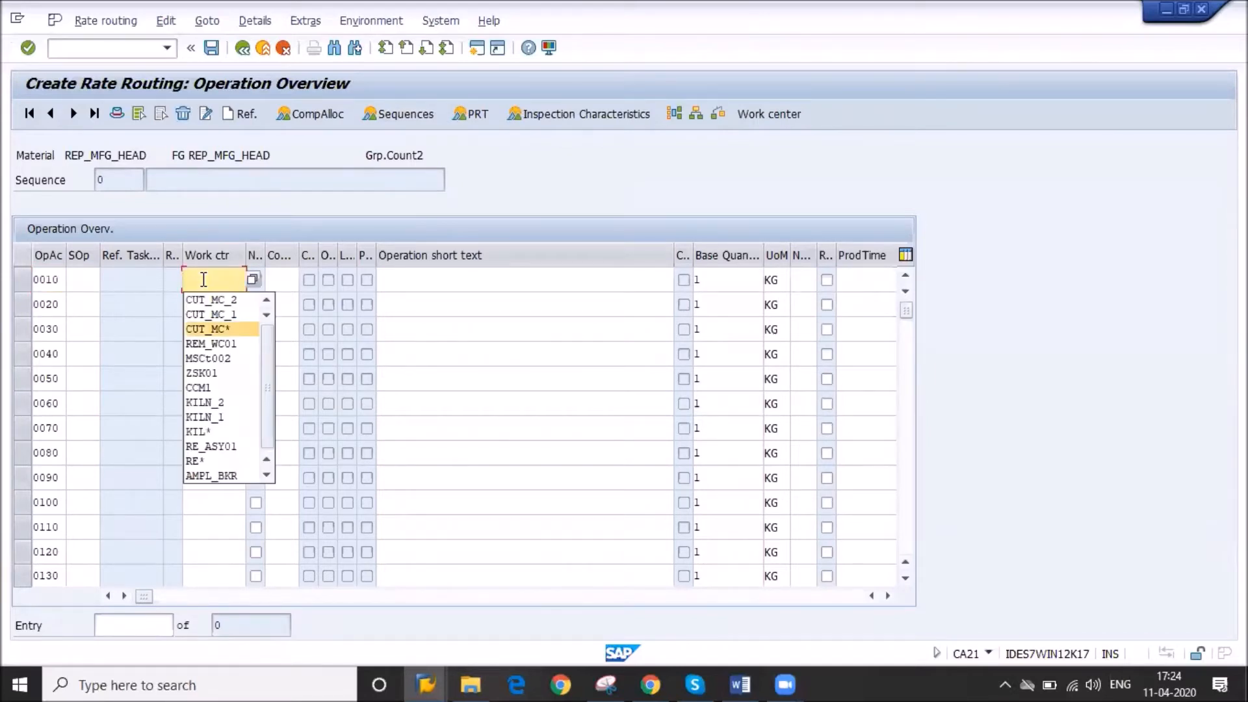
{"action": "key", "text": "Down"}
{"action": "key", "text": "Return"}
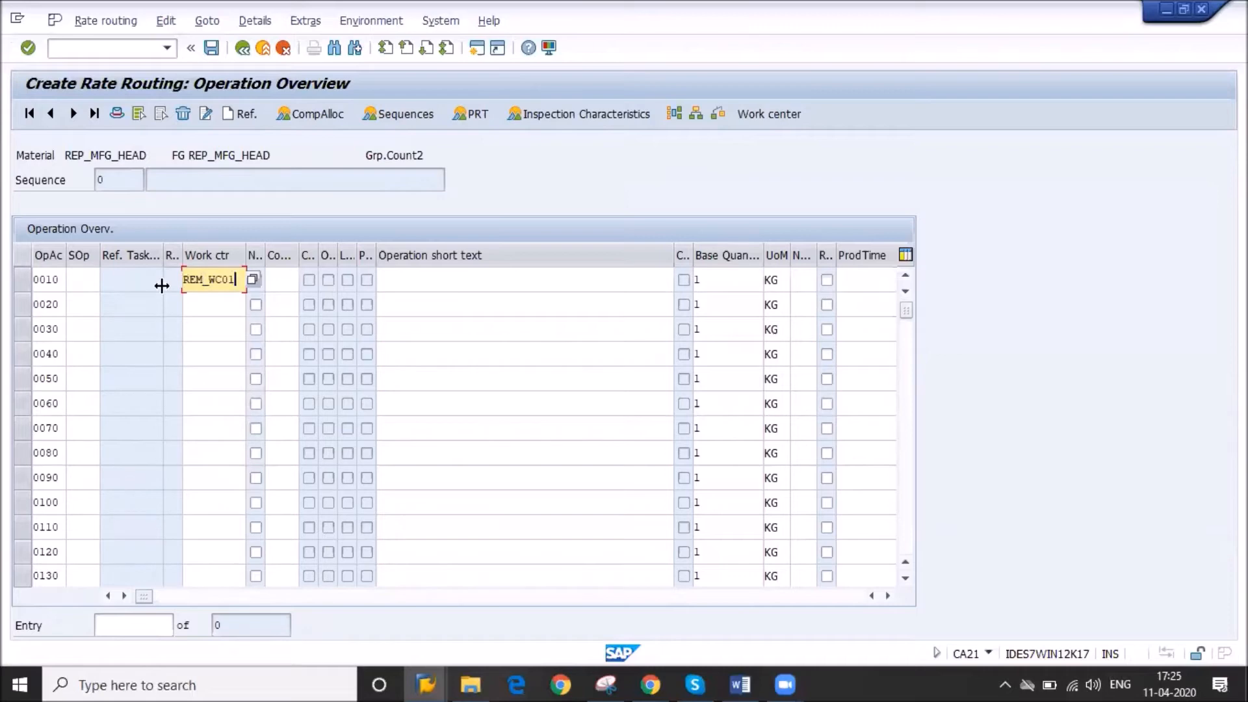
- Copy operation 0010's work center name and start transaction CR02 in a new session
{"action": "double_click", "coordinate": [228, 279]}
{"action": "key", "text": "ctrl+c"}
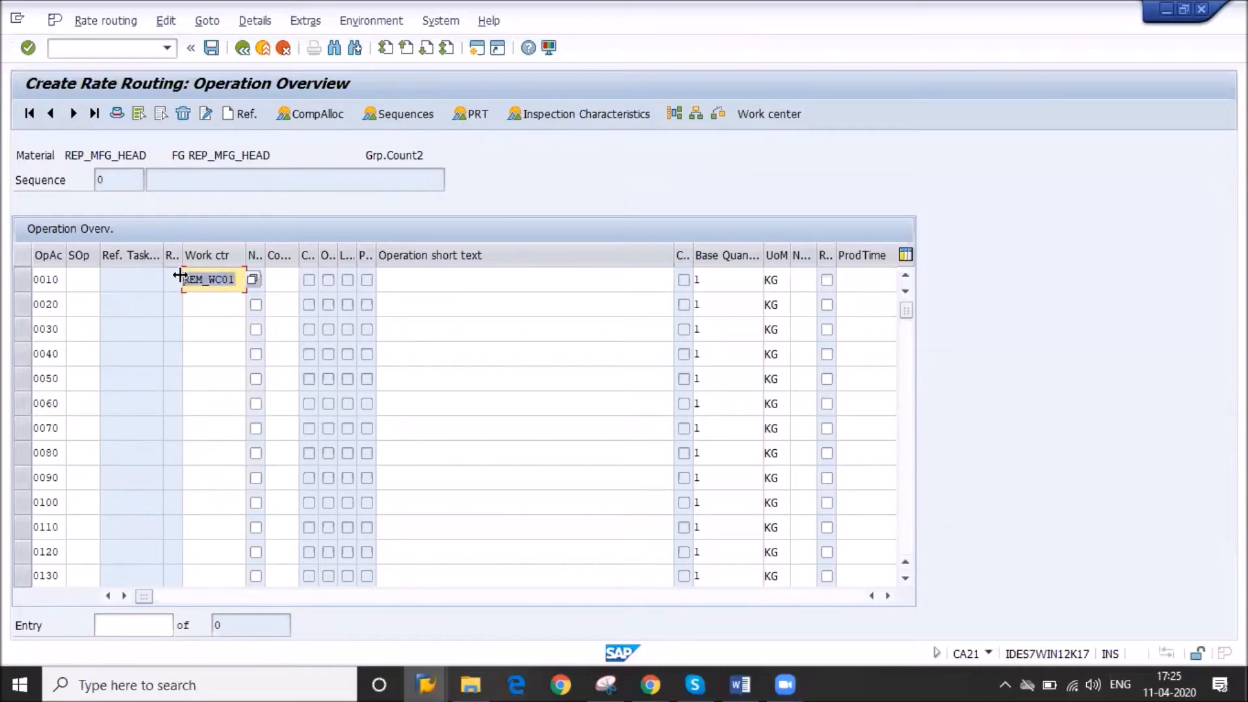
{"action": "left_click", "coordinate": [131, 48]}
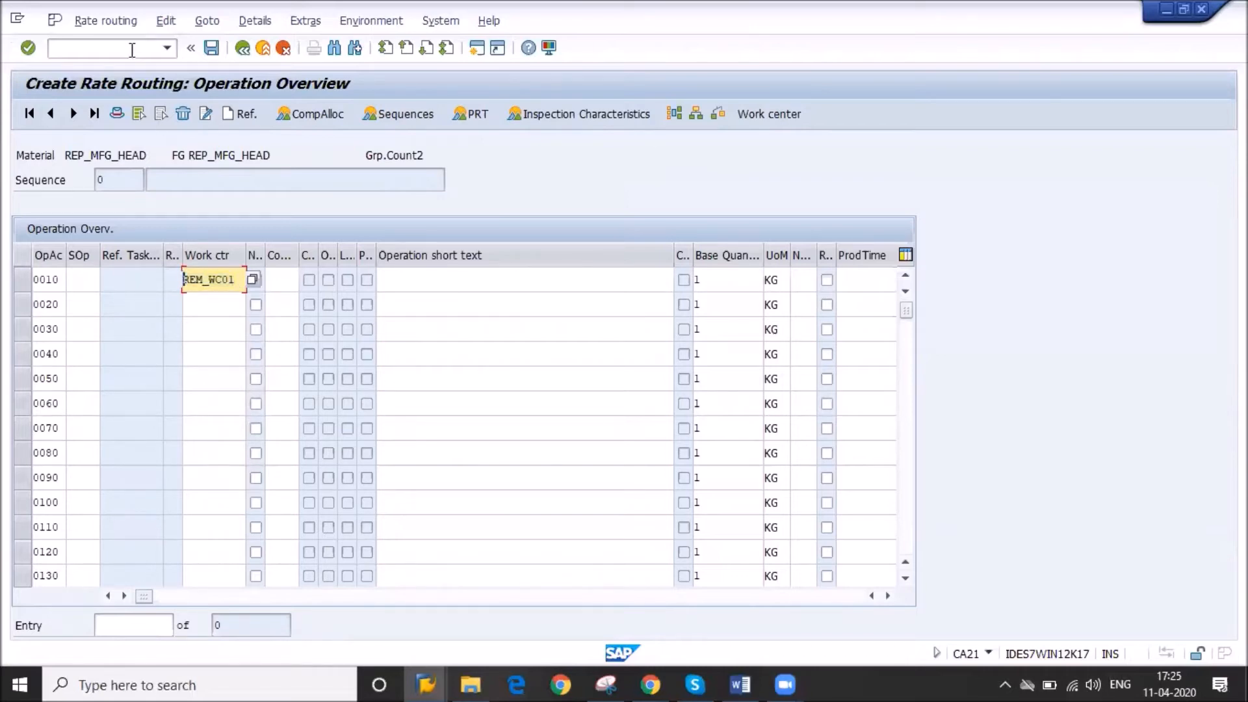
{"action": "type", "text": "/od"}
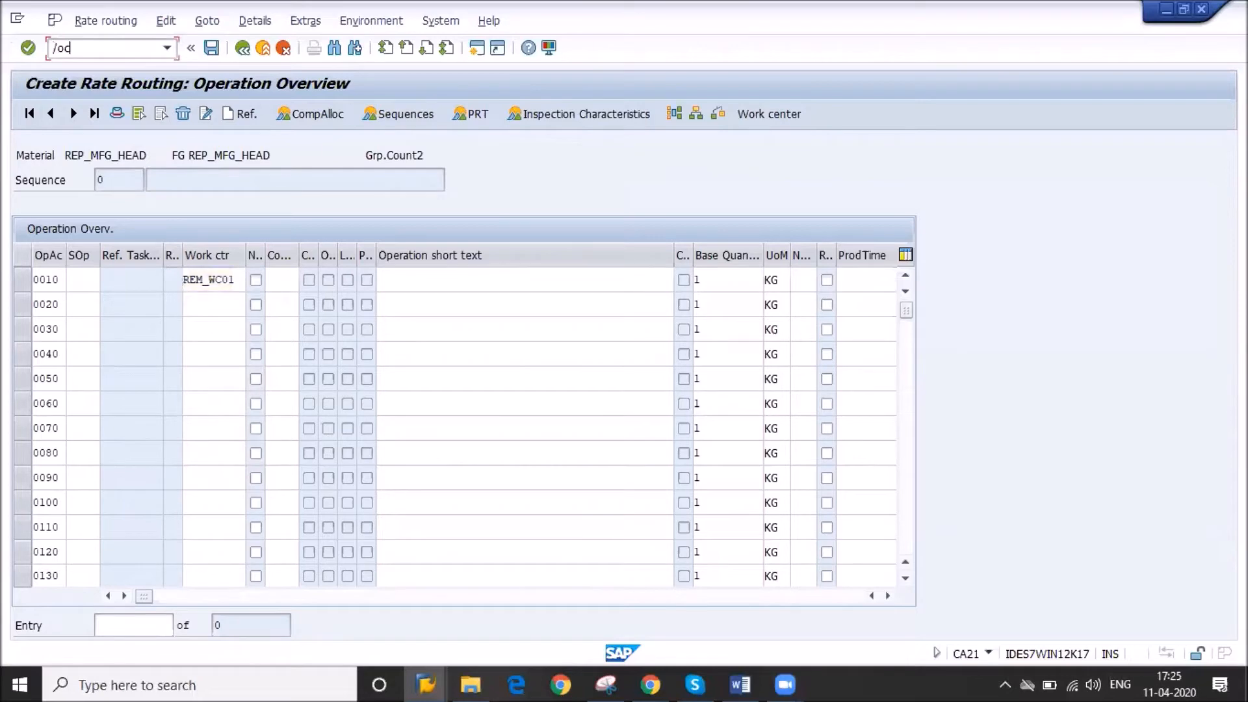
{"action": "type", "text": "r02"}
{"action": "key", "text": "Return"}
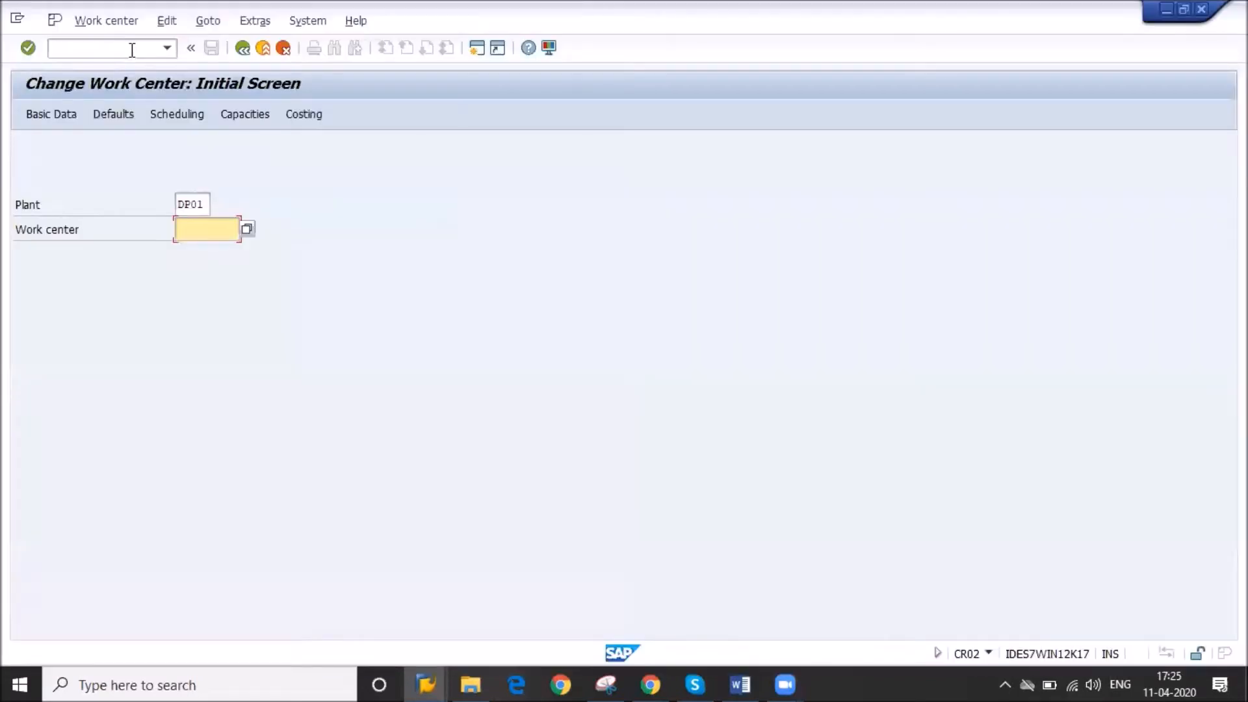
- Switch from changing to displaying work centers and open REM_WC01 in plant DP01
{"action": "left_click", "coordinate": [106, 21]}
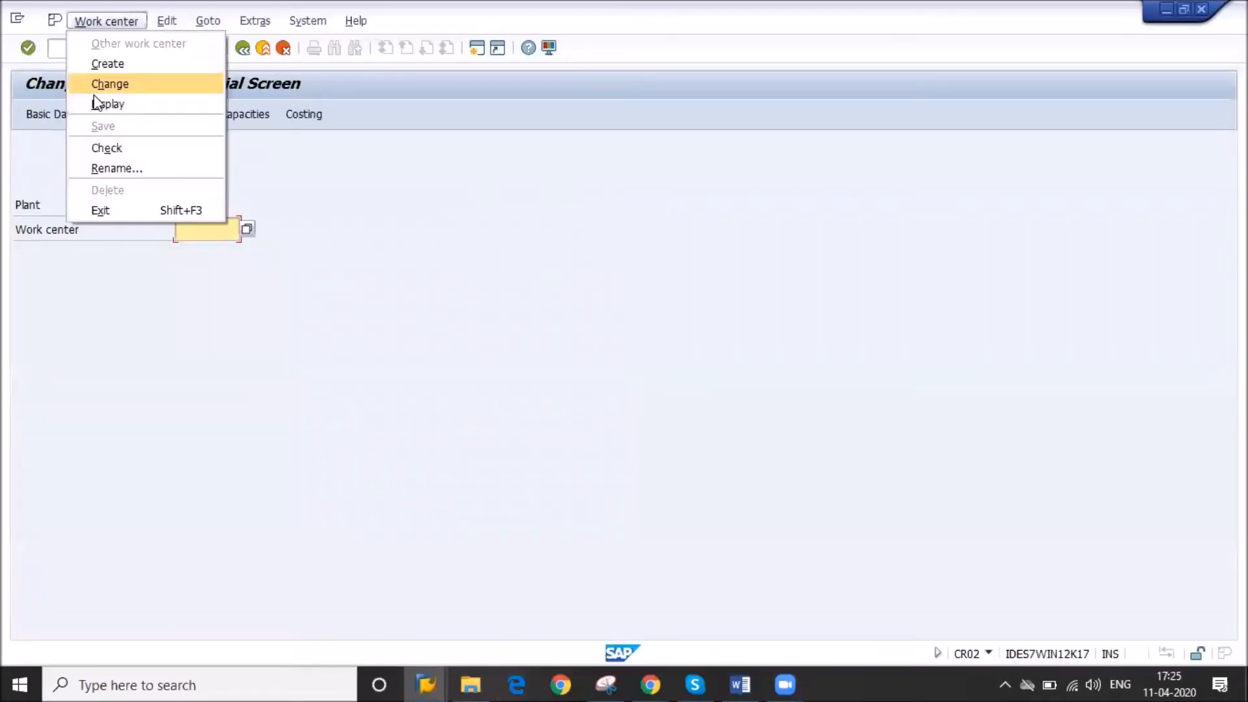
{"action": "left_click", "coordinate": [97, 104]}
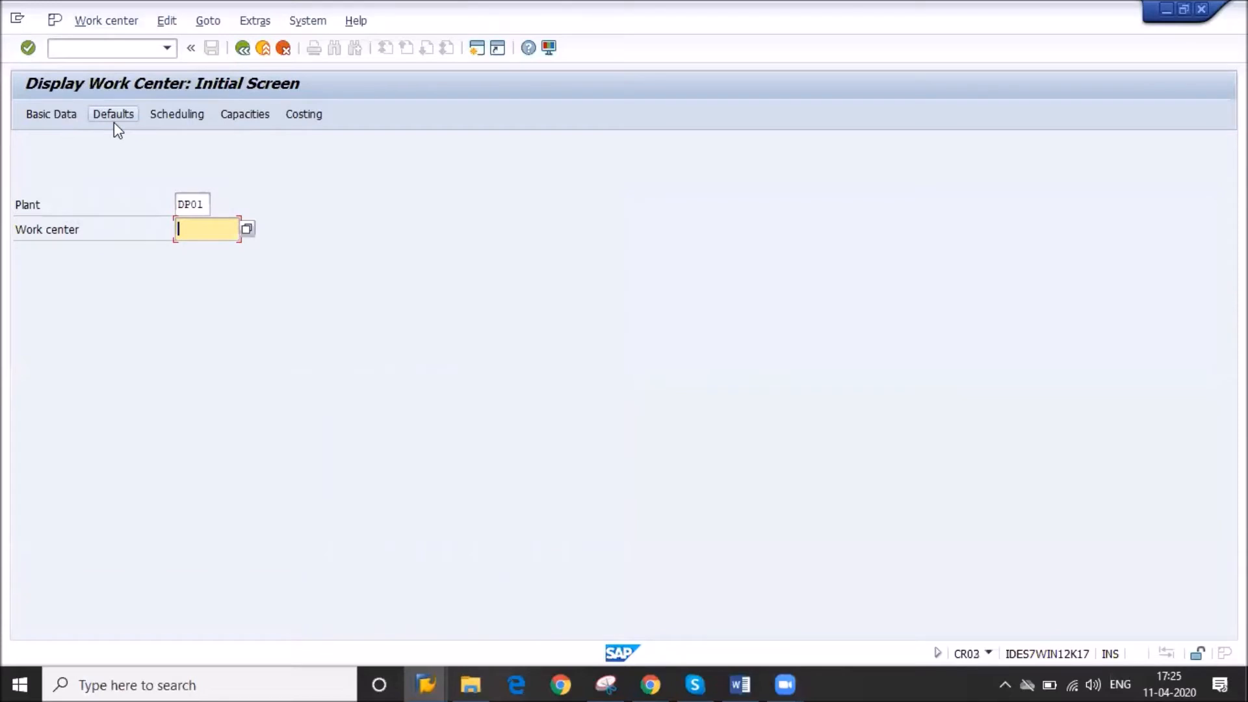
{"action": "key", "text": "ctrl+v"}
{"action": "key", "text": "Return"}
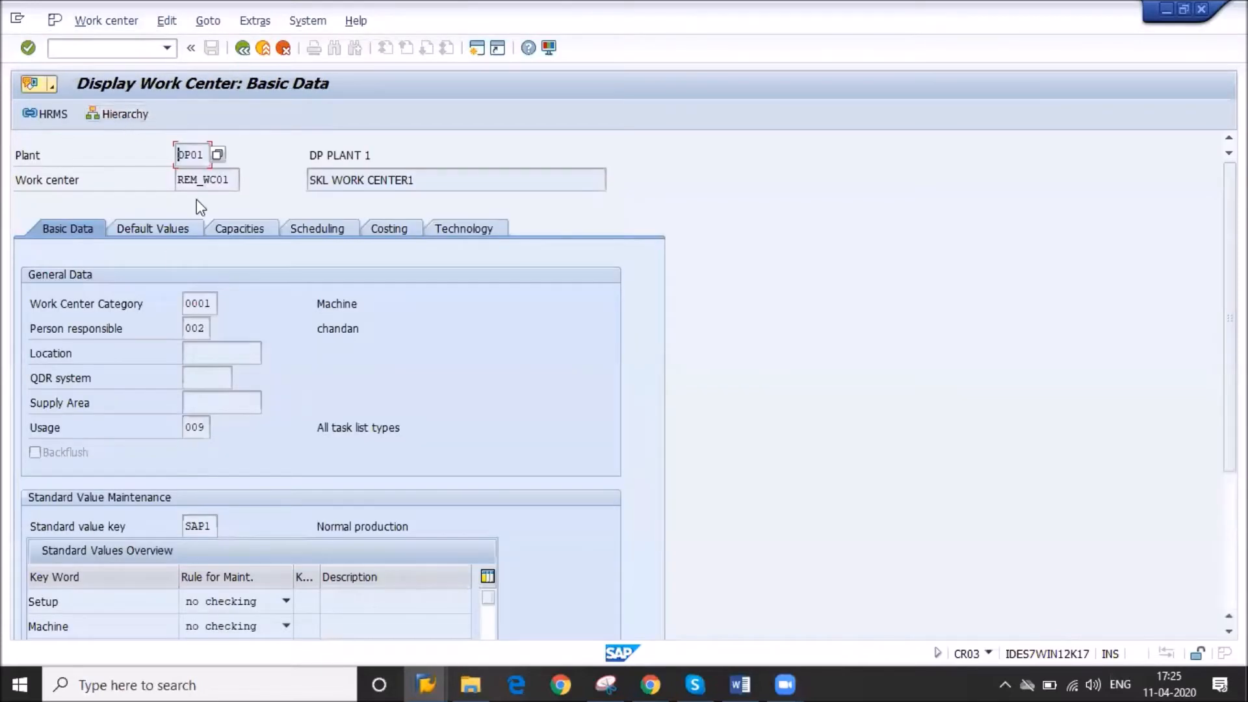
- Examine work center REM_WC01's basic data, standard value maintenance, default values, capacities, scheduling, and technology data
{"action": "left_click", "coordinate": [199, 306]}
{"action": "key", "text": "Tab"}
{"action": "key", "text": "Tab"}
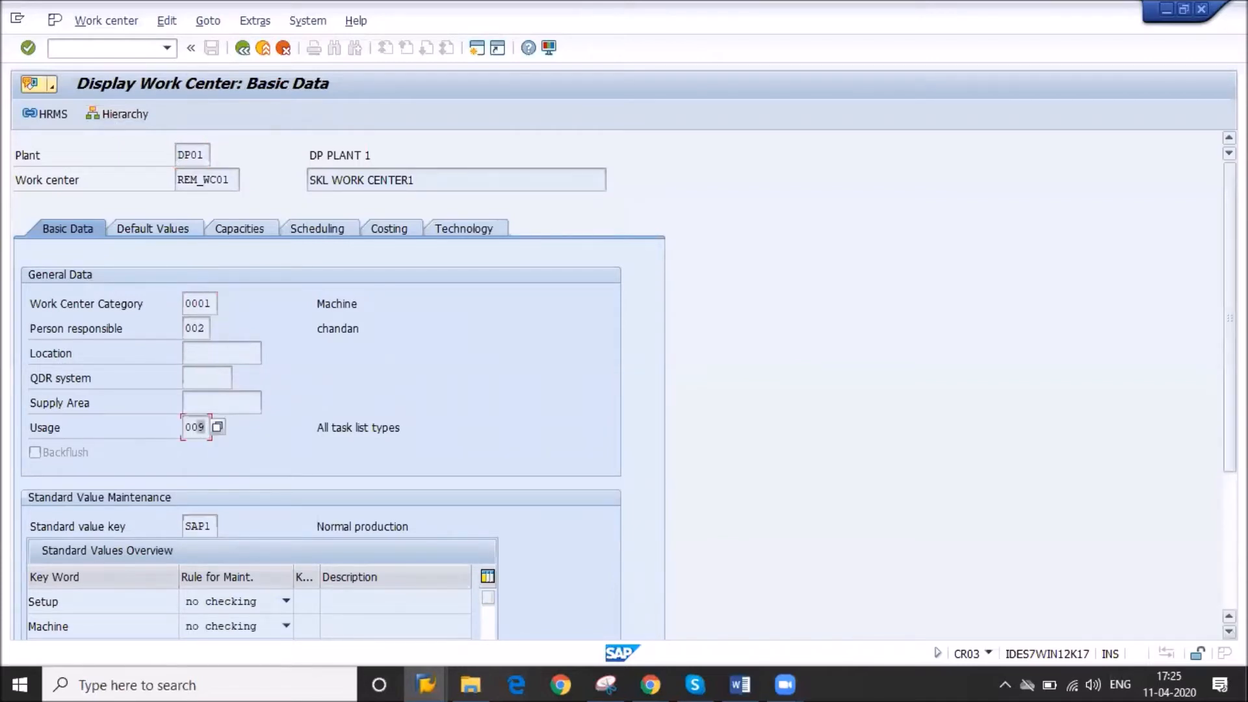
{"action": "scroll", "coordinate": [338, 369], "scroll_direction": "down", "scroll_amount": 3}
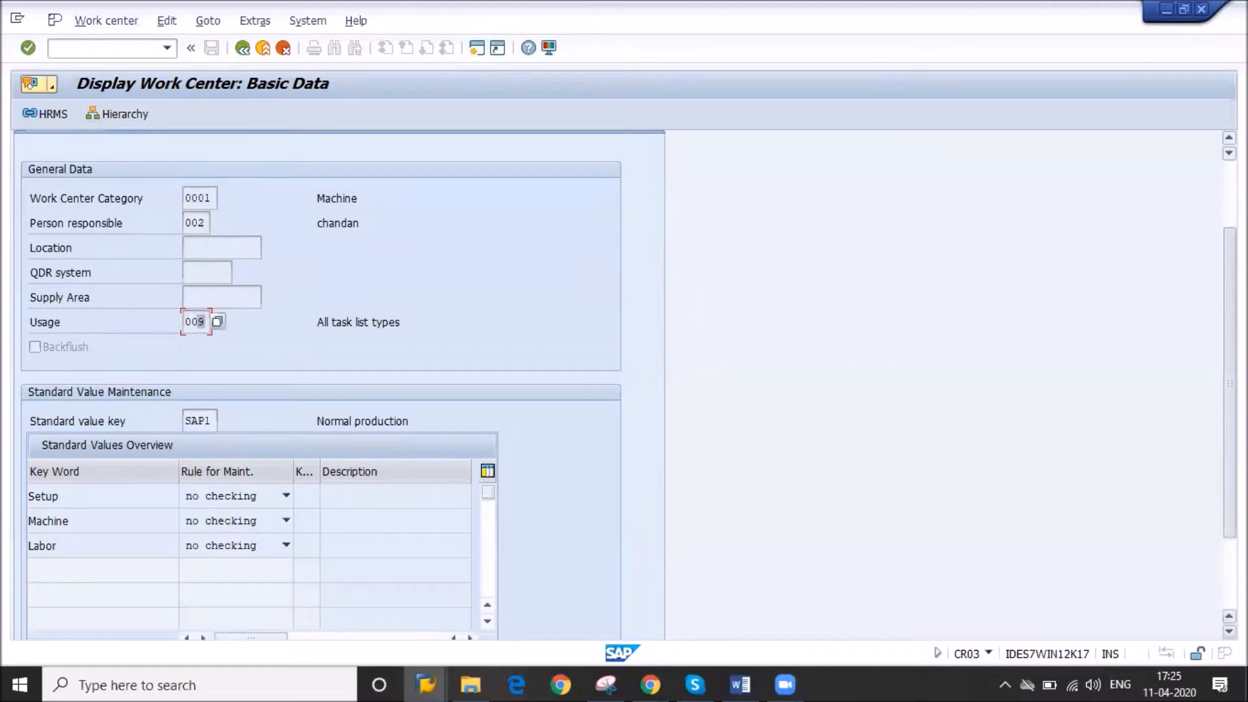
{"action": "scroll", "coordinate": [1195, 229], "scroll_direction": "up", "scroll_amount": 3}
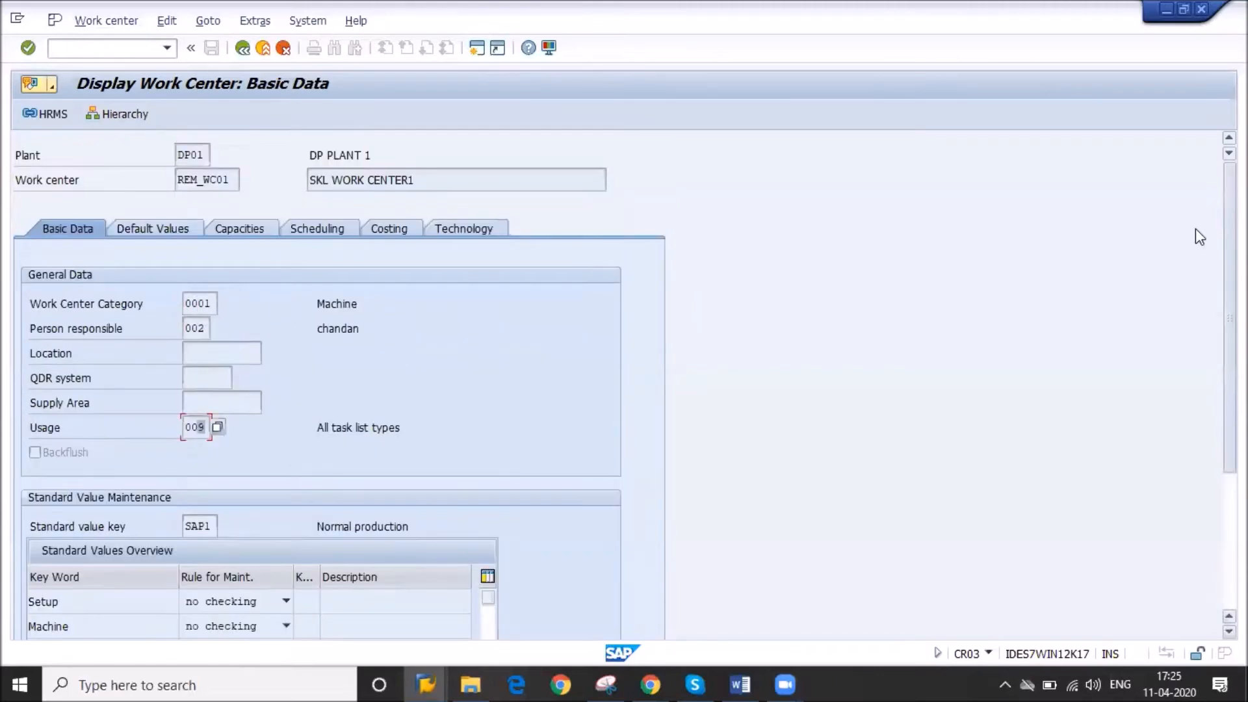
{"action": "left_click", "coordinate": [181, 236]}
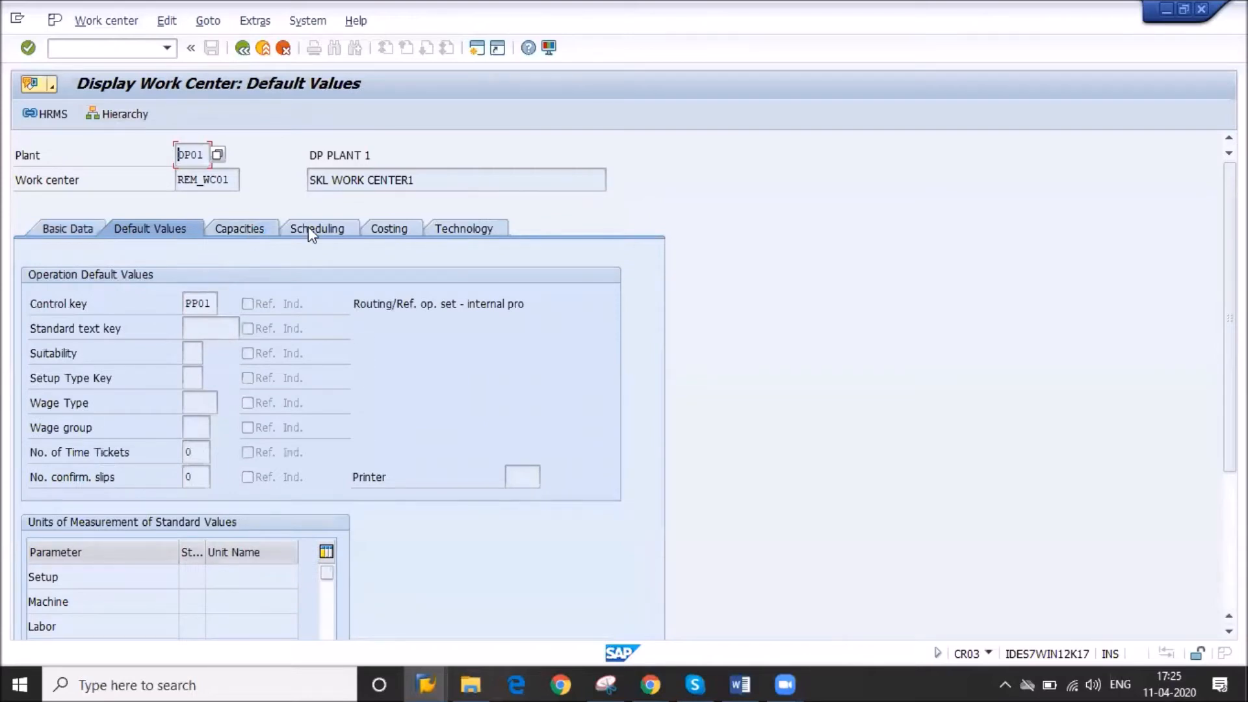
{"action": "left_click", "coordinate": [386, 232]}
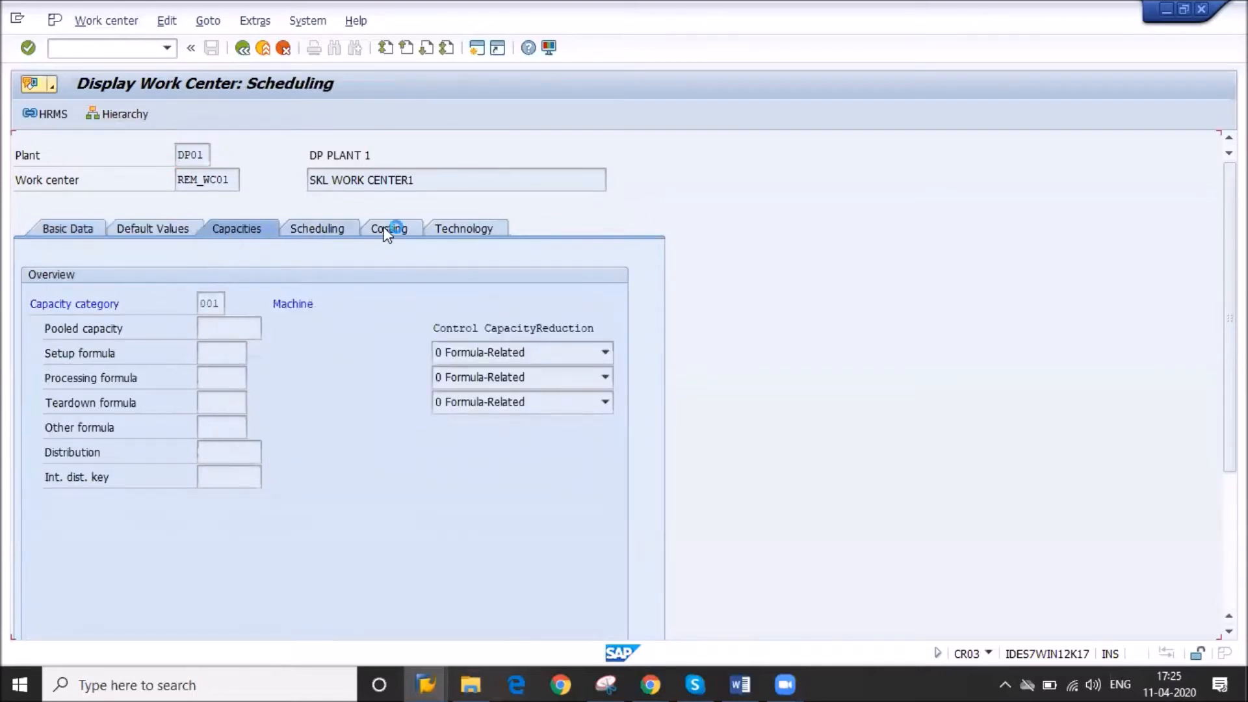
{"action": "left_click", "coordinate": [451, 230]}
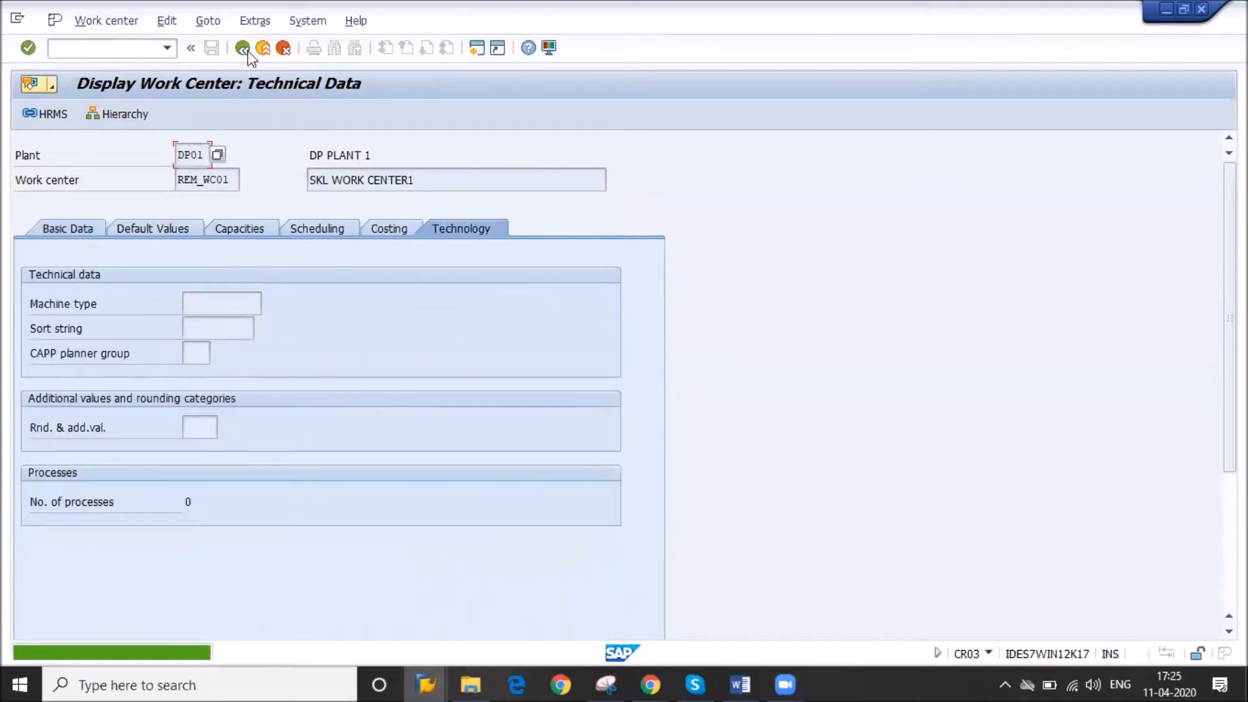
- Leave the work center display and return to the rate routing's operation overview
{"action": "left_click", "coordinate": [242, 48]}
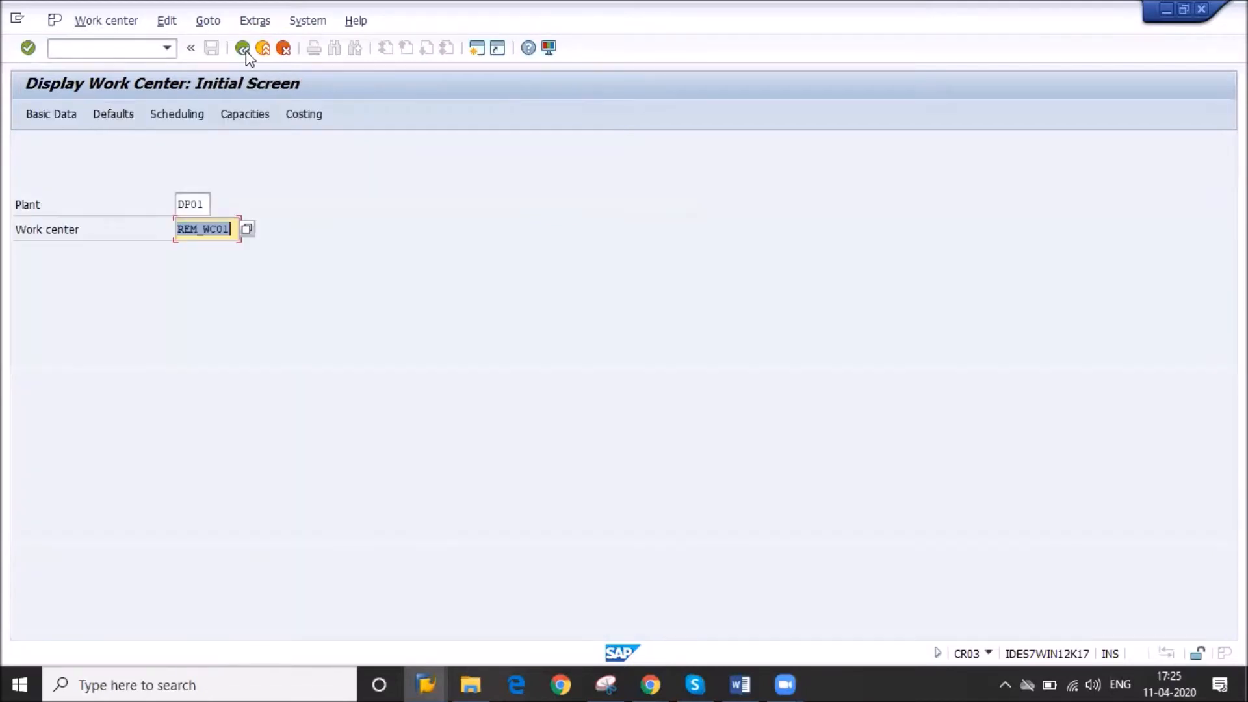
{"action": "left_click", "coordinate": [245, 52]}
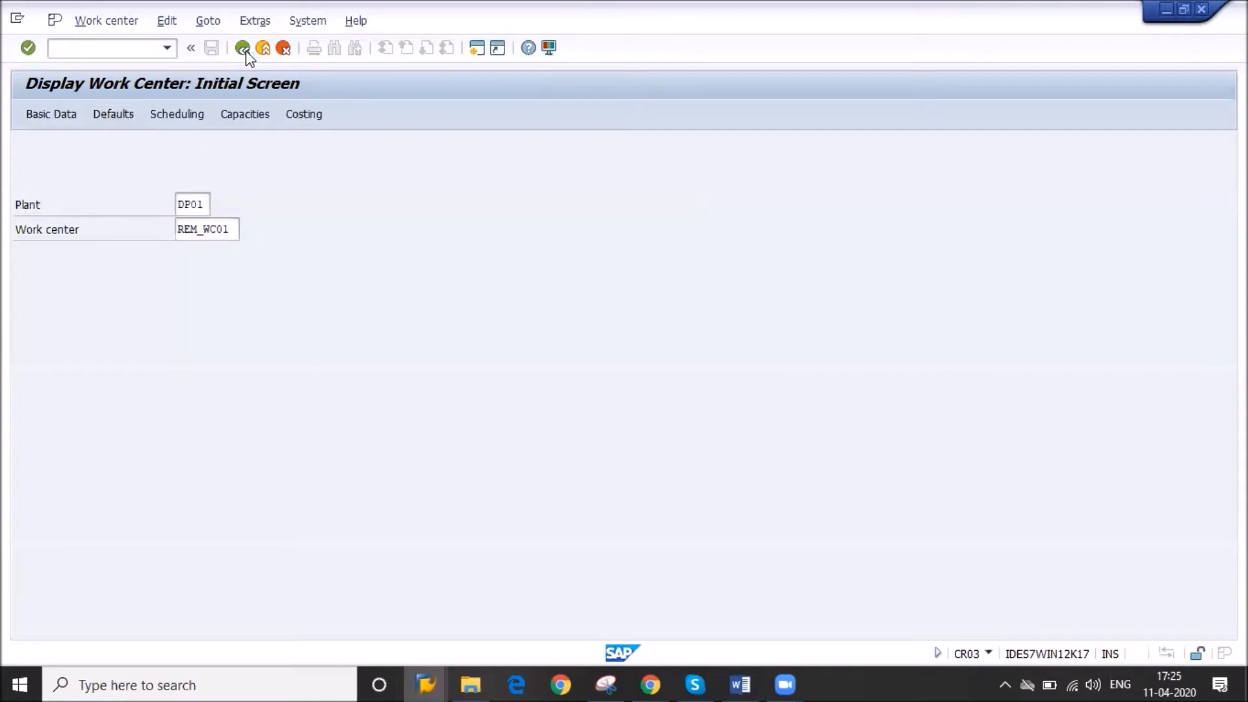
{"action": "key", "text": "alt+Tab"}
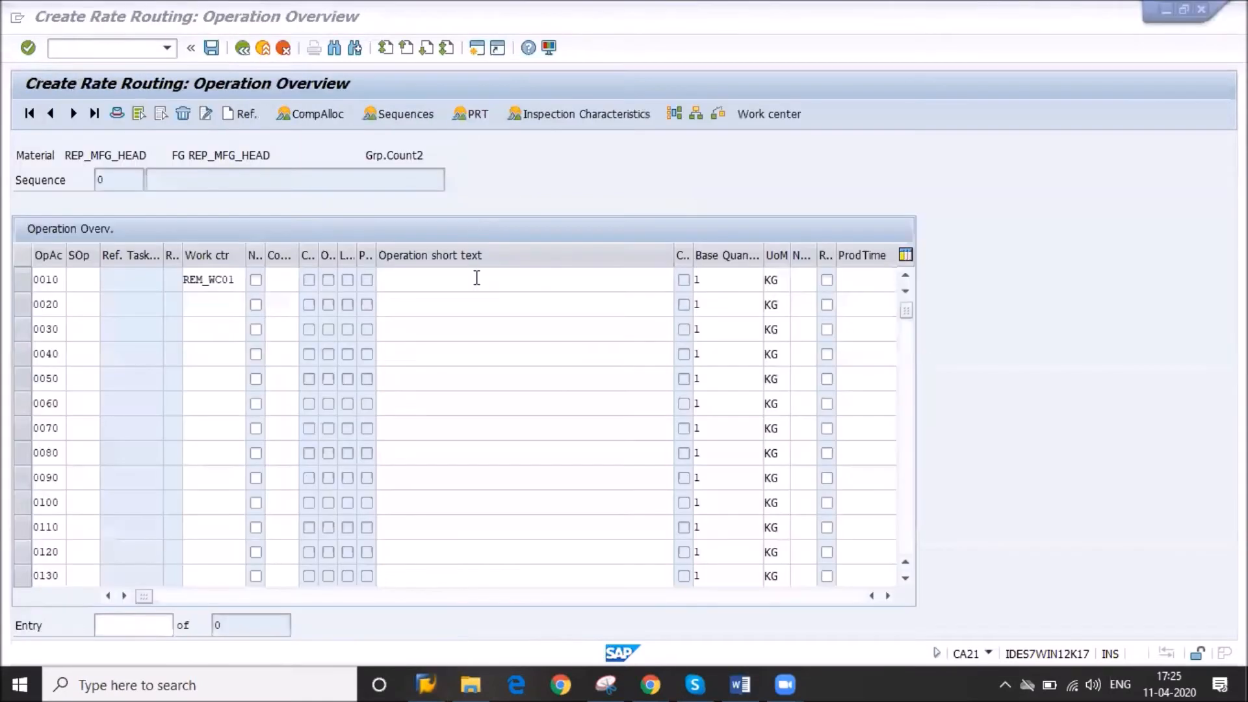
- Give operation 0010 the short text REM MFG PROCESS and adopt the work center's default values
{"action": "left_click", "coordinate": [476, 278]}
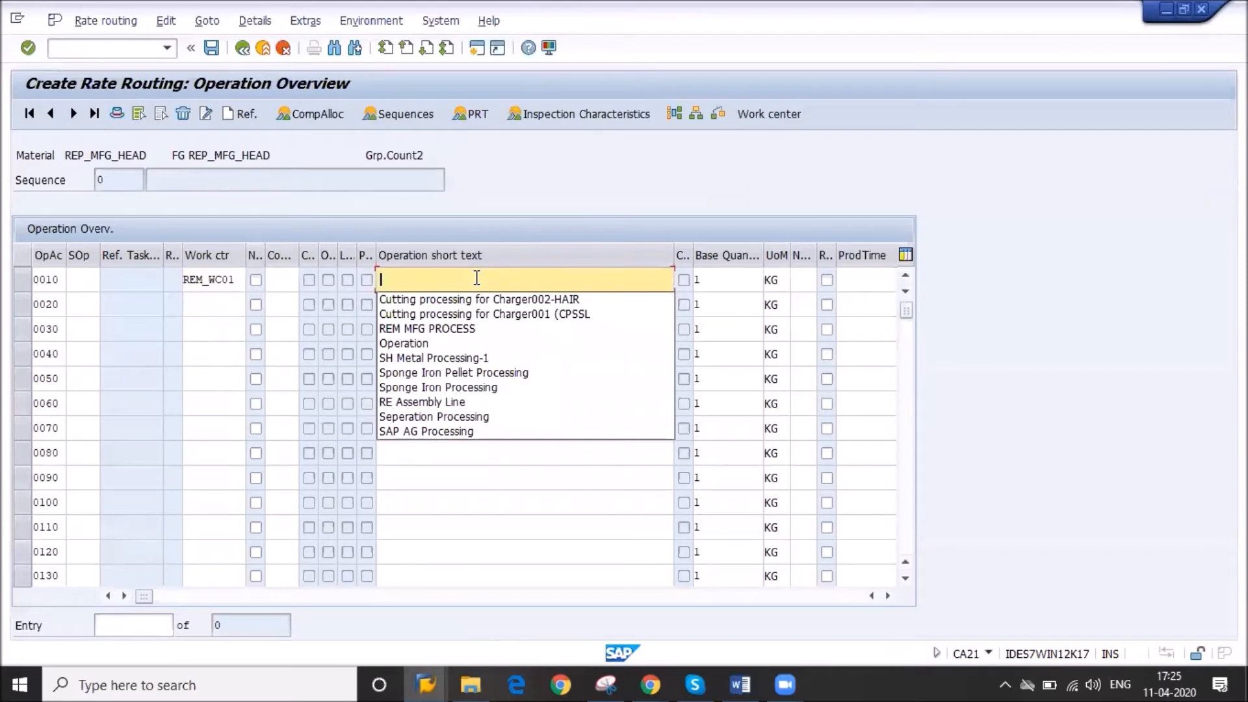
{"action": "key", "text": "Down"}
{"action": "key", "text": "Down"}
{"action": "key", "text": "Down"}
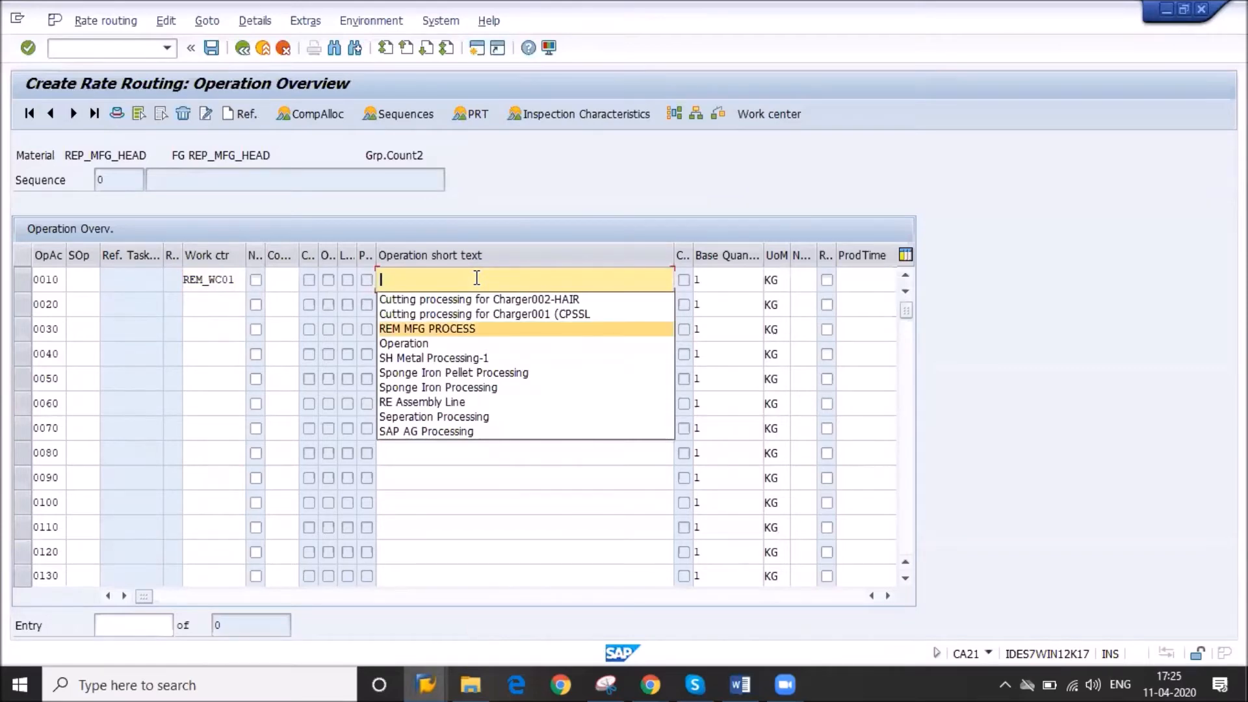
{"action": "key", "text": "Return"}
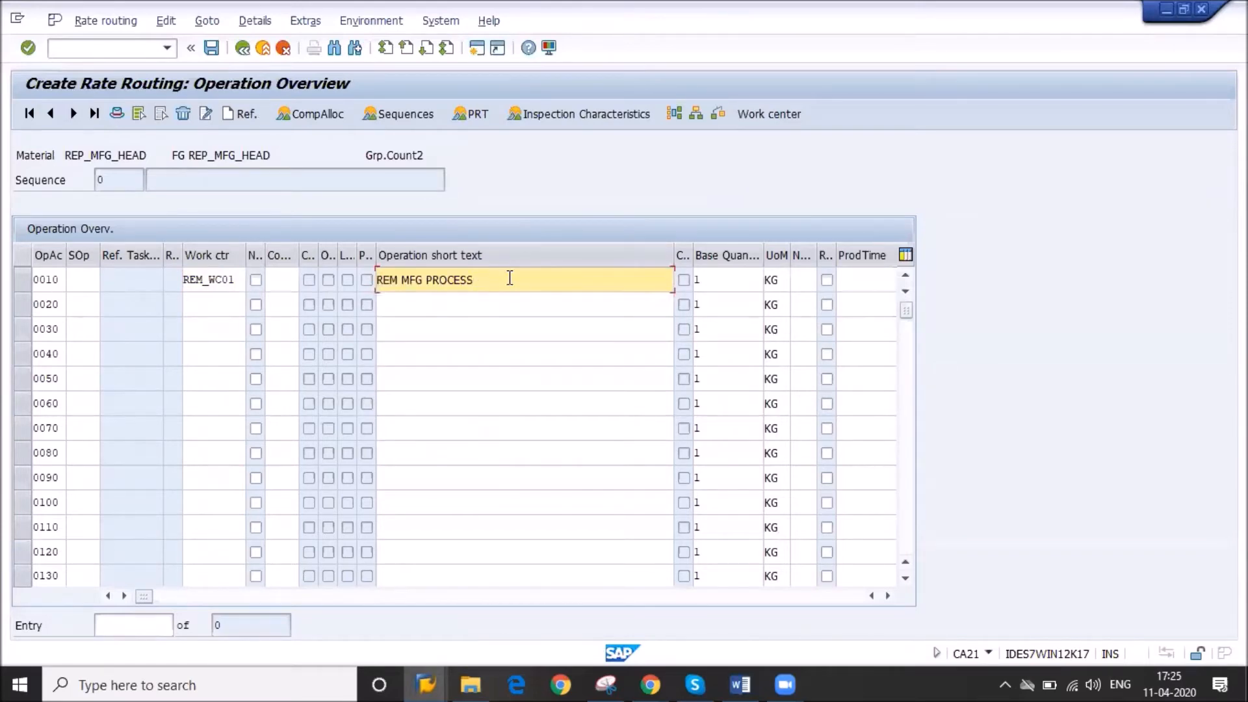
{"action": "key", "text": "Tab"}
{"action": "key", "text": "Tab"}
{"action": "key", "text": "Tab"}
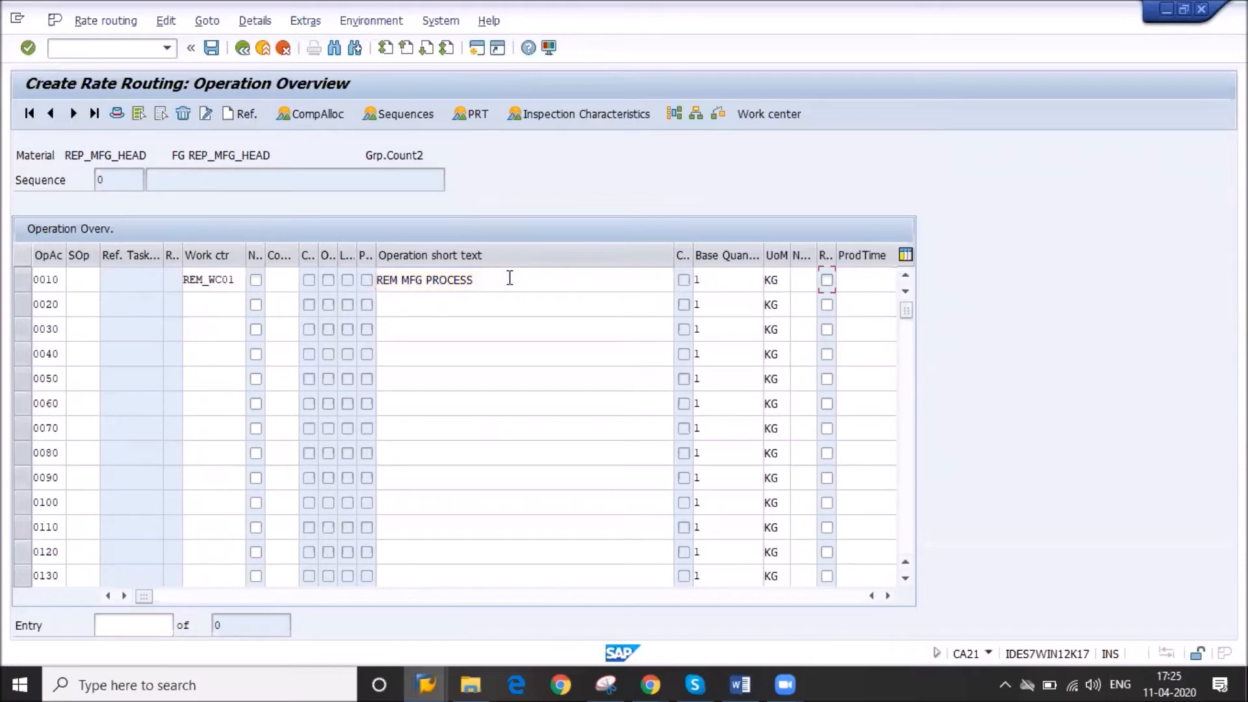
{"action": "key", "text": "Return"}
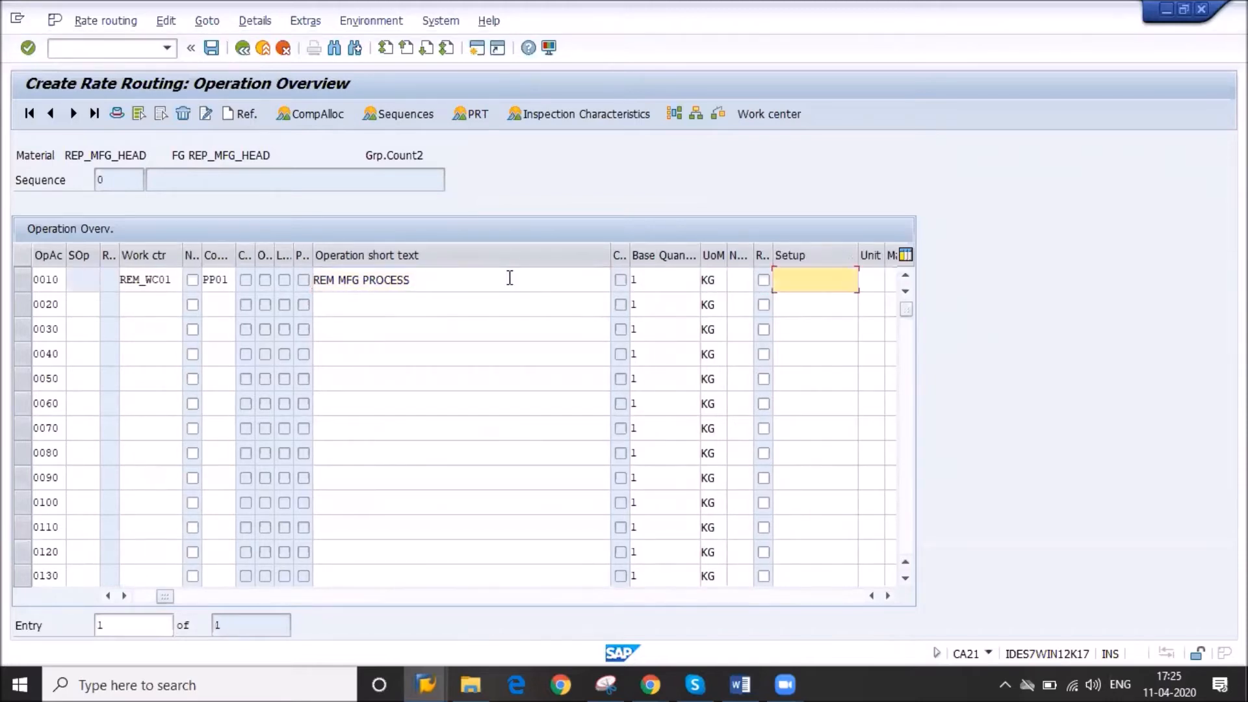
- Set operation 0010's machine time to 3 with the unit HR
{"action": "key", "text": "Tab"}
{"action": "key", "text": "Tab"}
{"action": "key", "text": "Tab"}
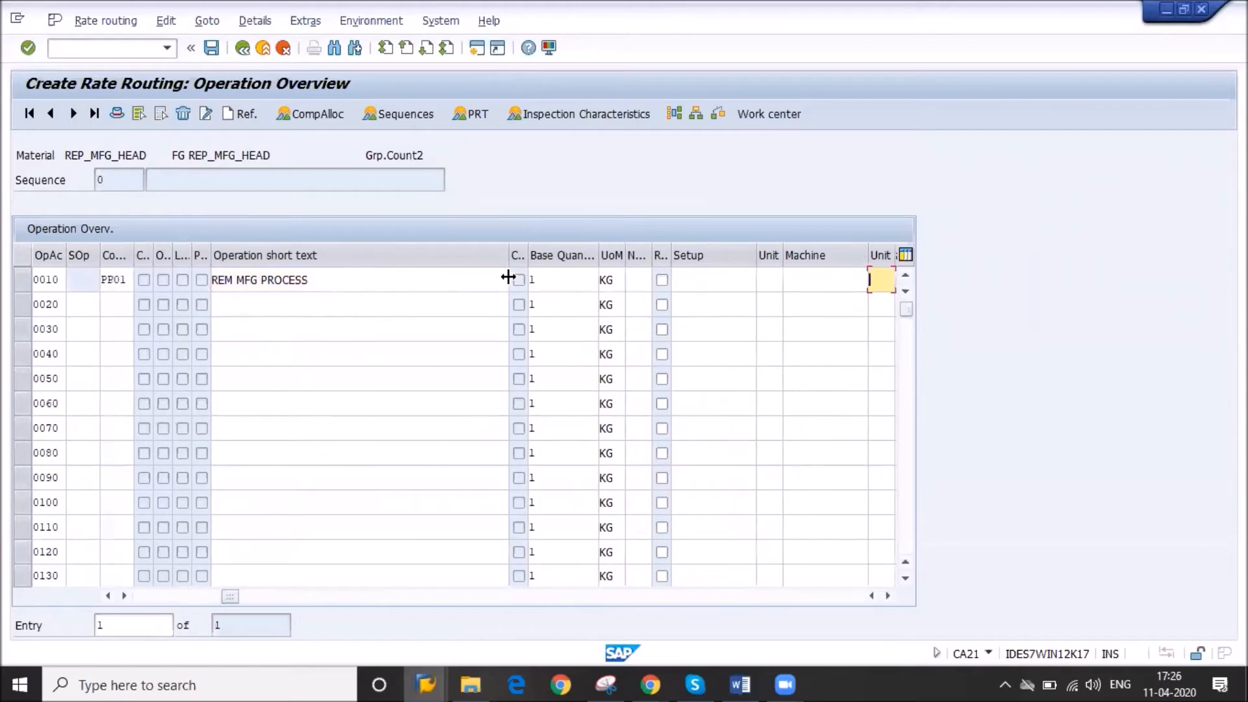
{"action": "key", "text": "shift+Tab"}
{"action": "type", "text": "10"}
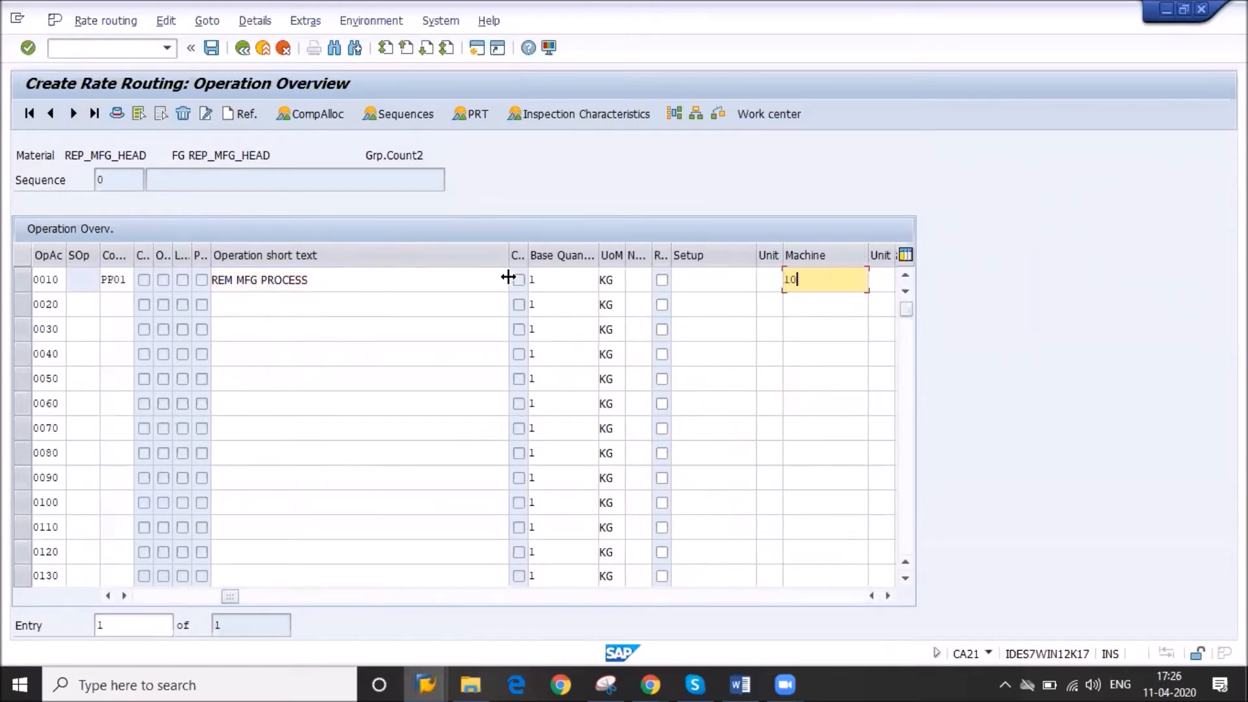
{"action": "key", "text": "BackSpace"}
{"action": "key", "text": "BackSpace"}
{"action": "type", "text": "3"}
{"action": "key", "text": "Return"}
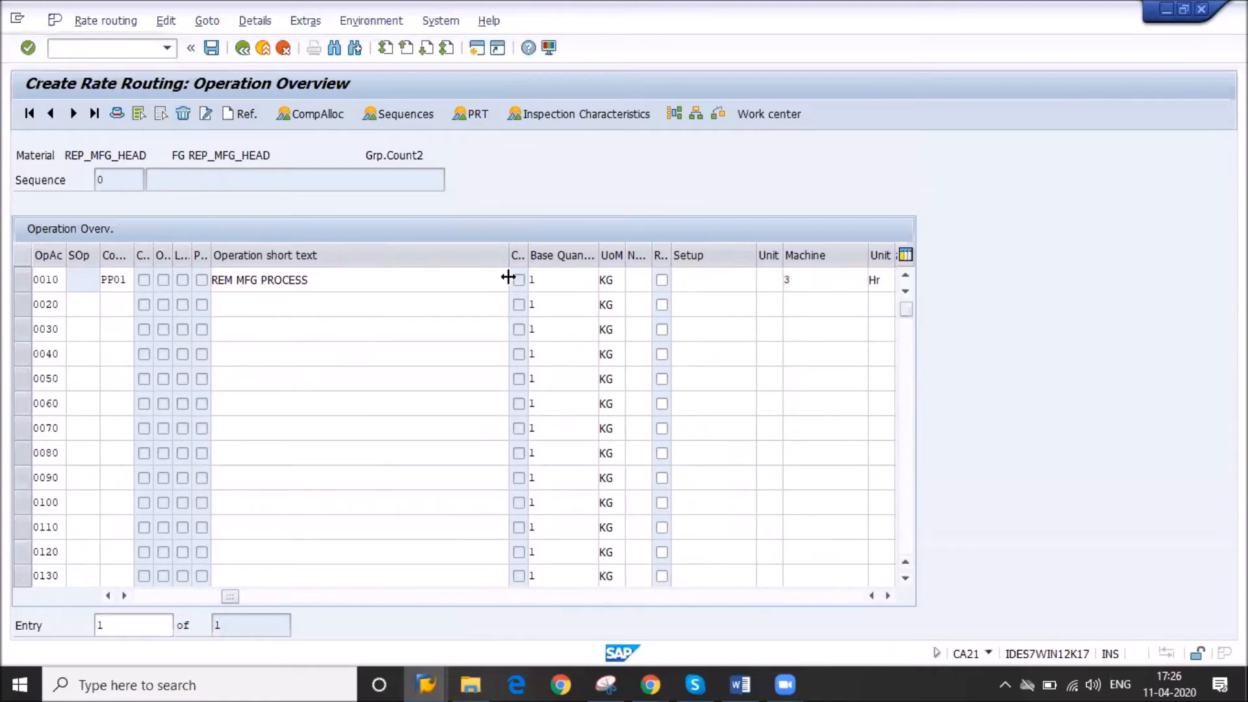
{"action": "key", "text": "Tab"}
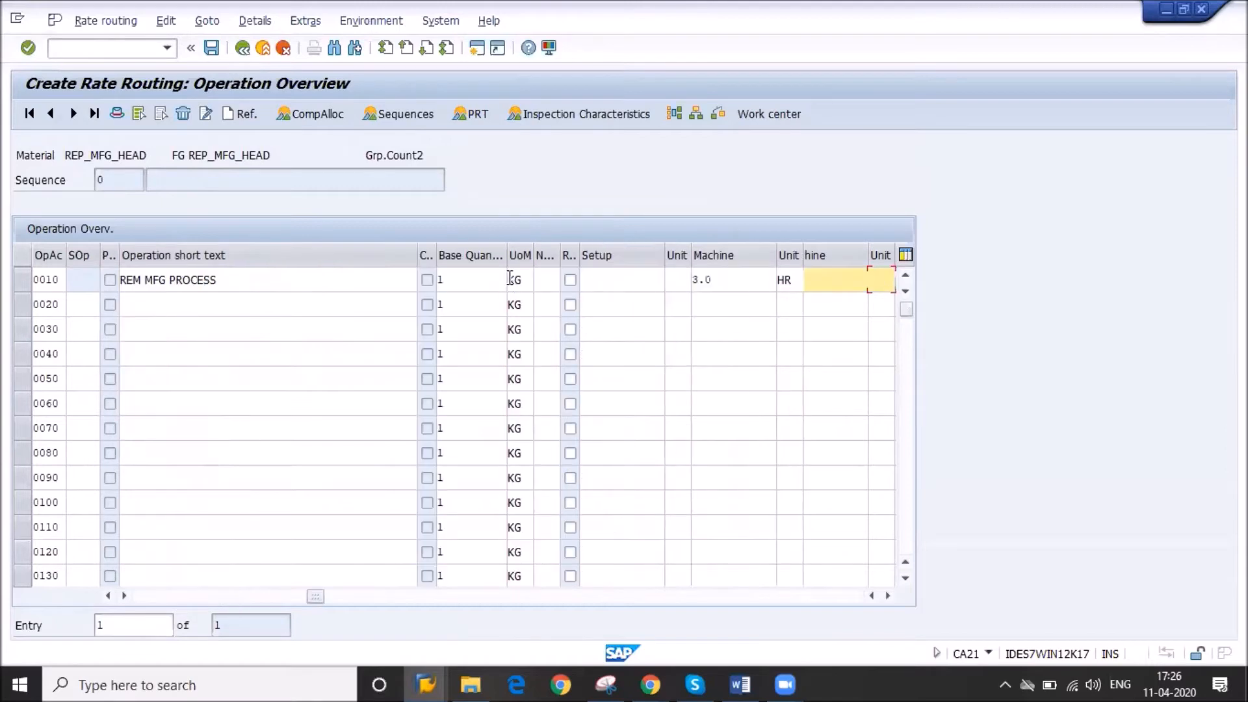
- Review operation 0010's base quantity, unit, setup, machine and labor fields along with its work center and control key
{"action": "key", "text": "Tab"}
{"action": "key", "text": "shift+Tab"}
{"action": "key", "text": "shift+Tab"}
{"action": "key", "text": "shift+Tab"}
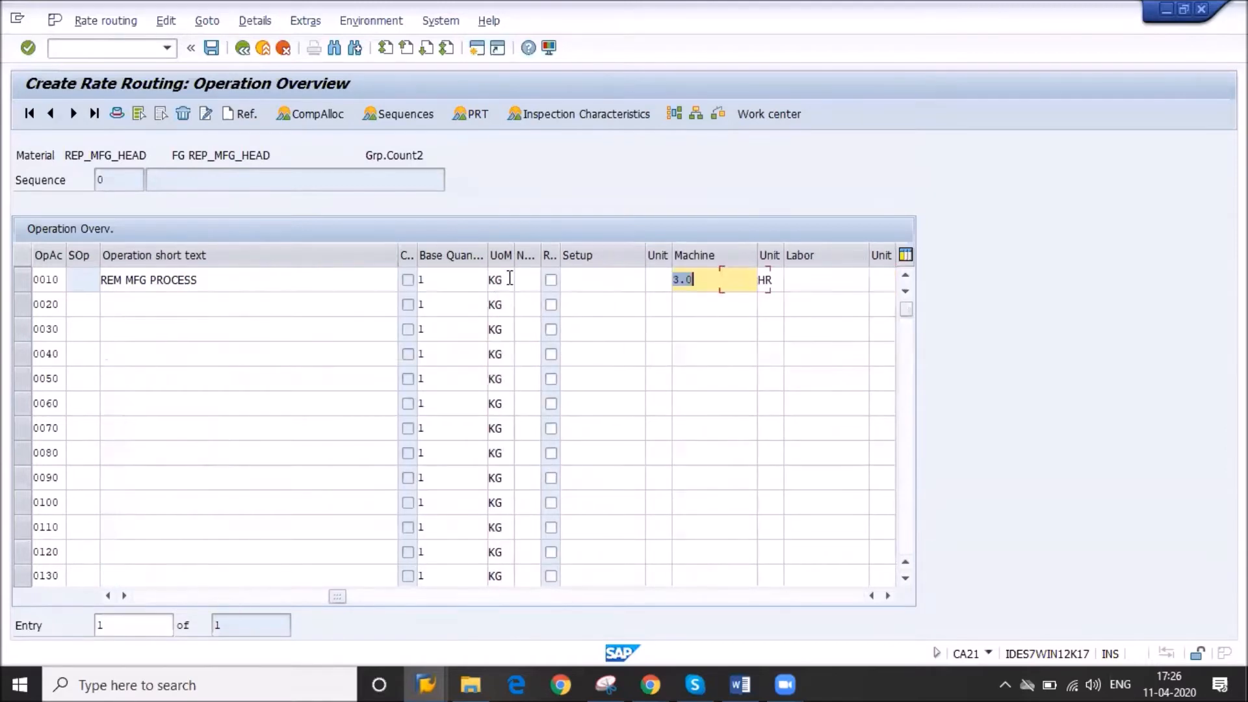
{"action": "key", "text": "shift+Tab"}
{"action": "key", "text": "shift+Tab"}
{"action": "key", "text": "shift+Tab"}
{"action": "key", "text": "shift+Tab"}
{"action": "key", "text": "shift+Tab"}
{"action": "key", "text": "Tab"}
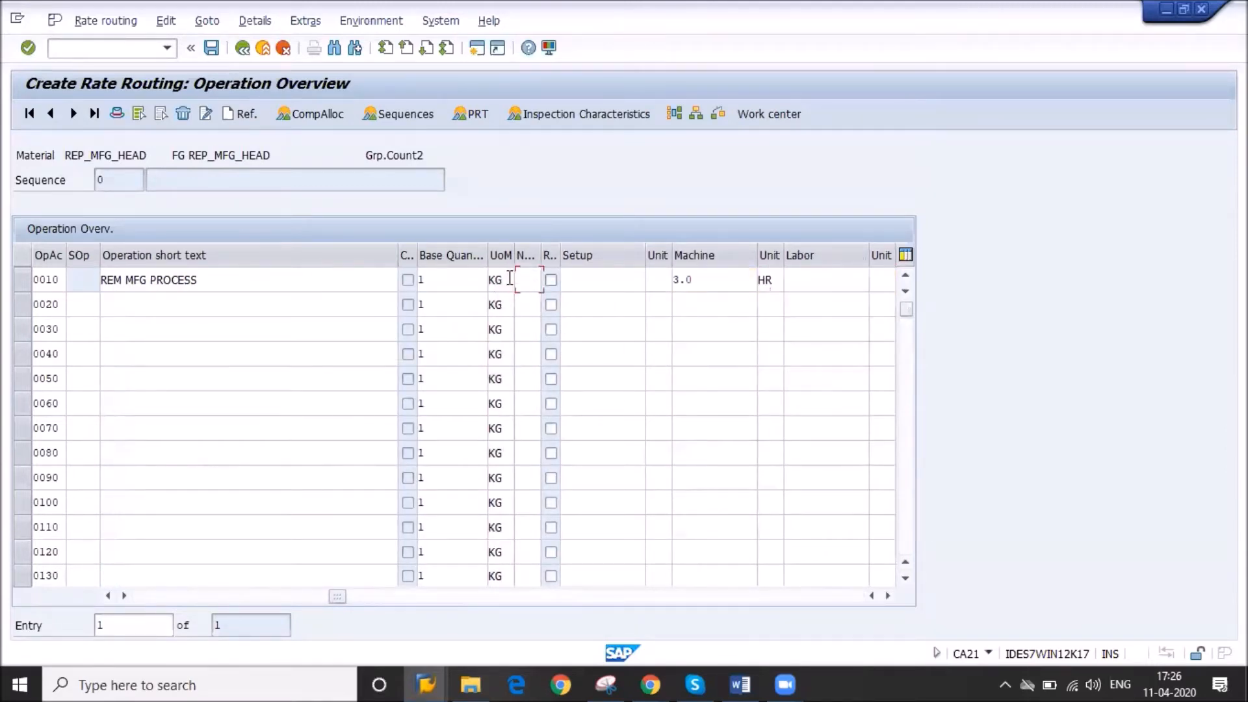
{"action": "key", "text": "Tab"}
{"action": "key", "text": "Tab"}
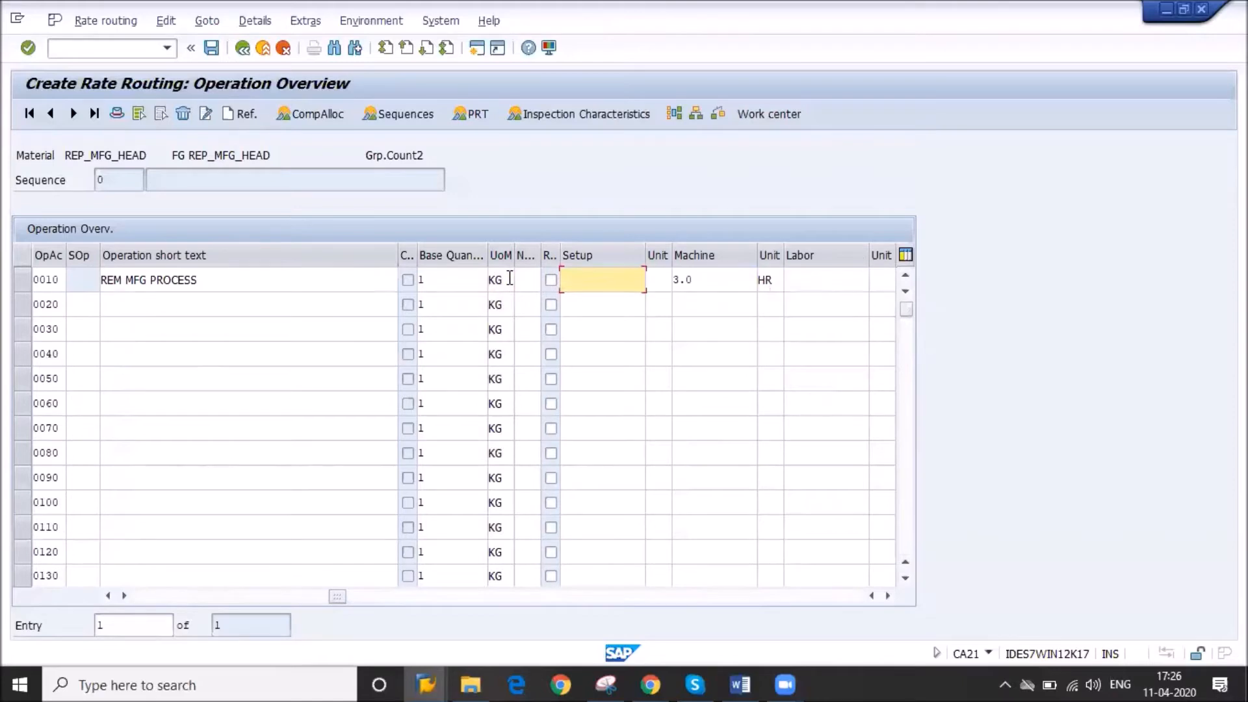
{"action": "key", "text": "shift+Tab"}
{"action": "left_click", "coordinate": [134, 597]}
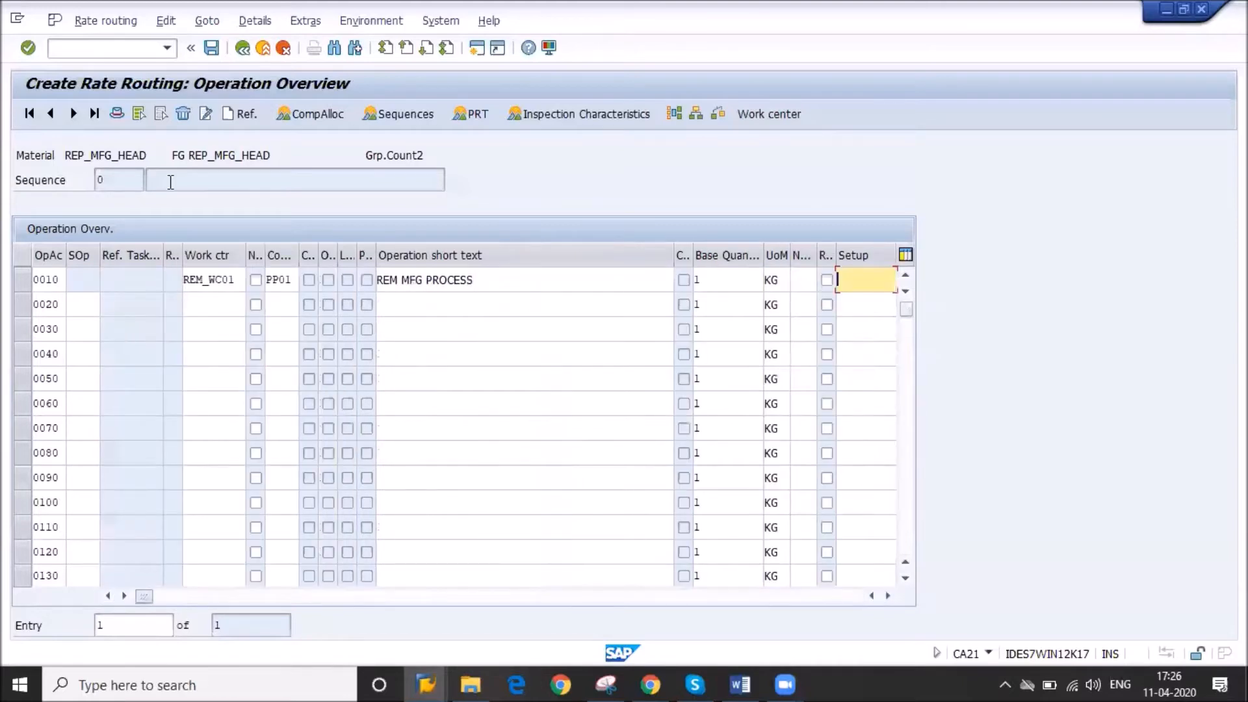
- Check the rate routing's header overview and header details, and return to the operation overview
{"action": "left_click", "coordinate": [118, 116]}
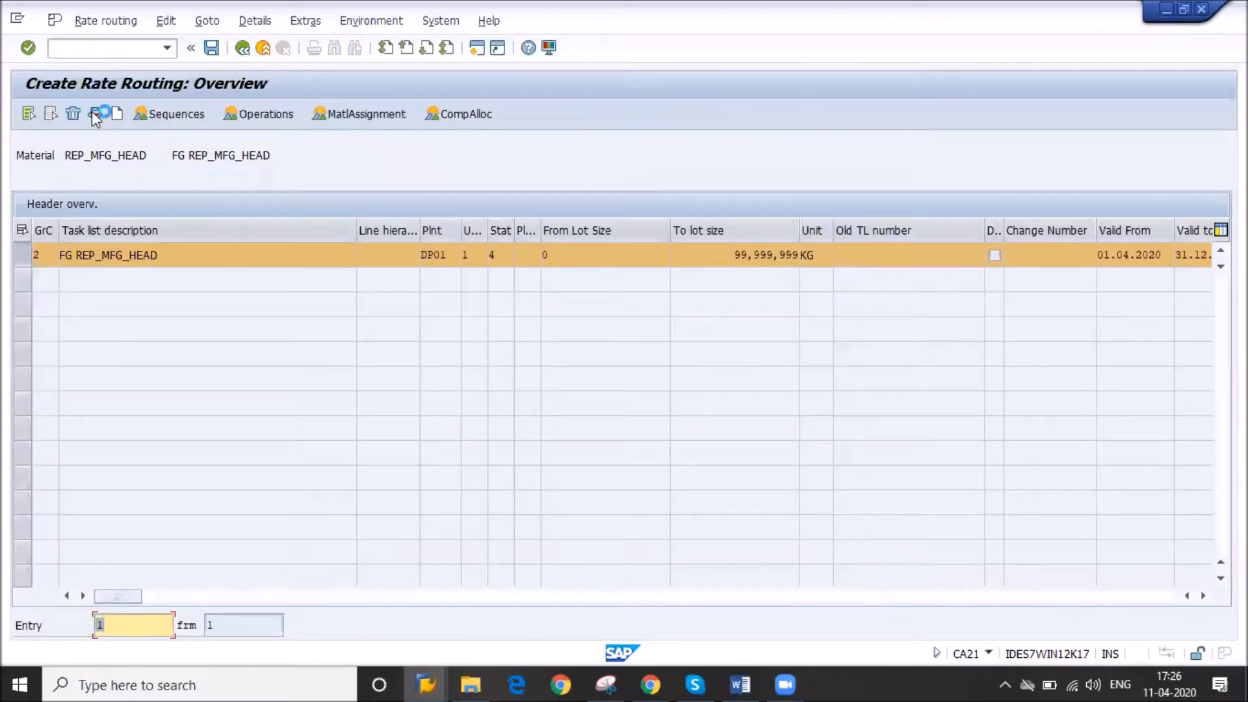
{"action": "left_click", "coordinate": [94, 115]}
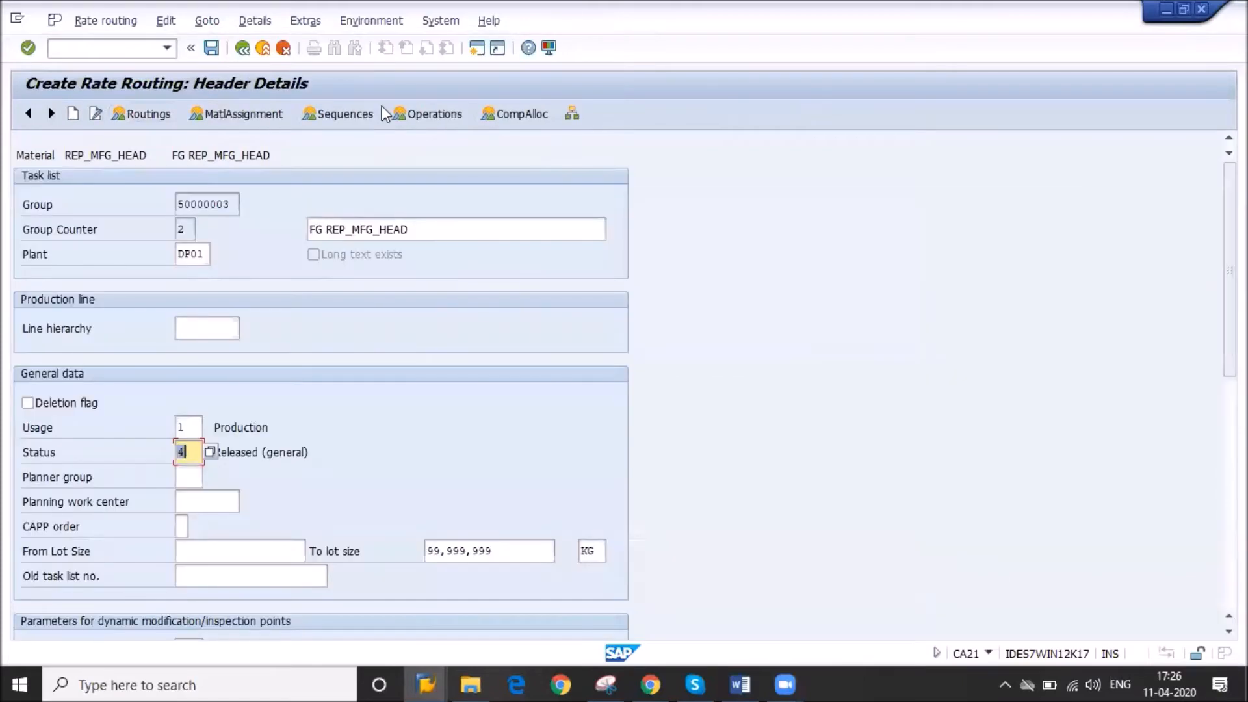
{"action": "left_click", "coordinate": [417, 115]}
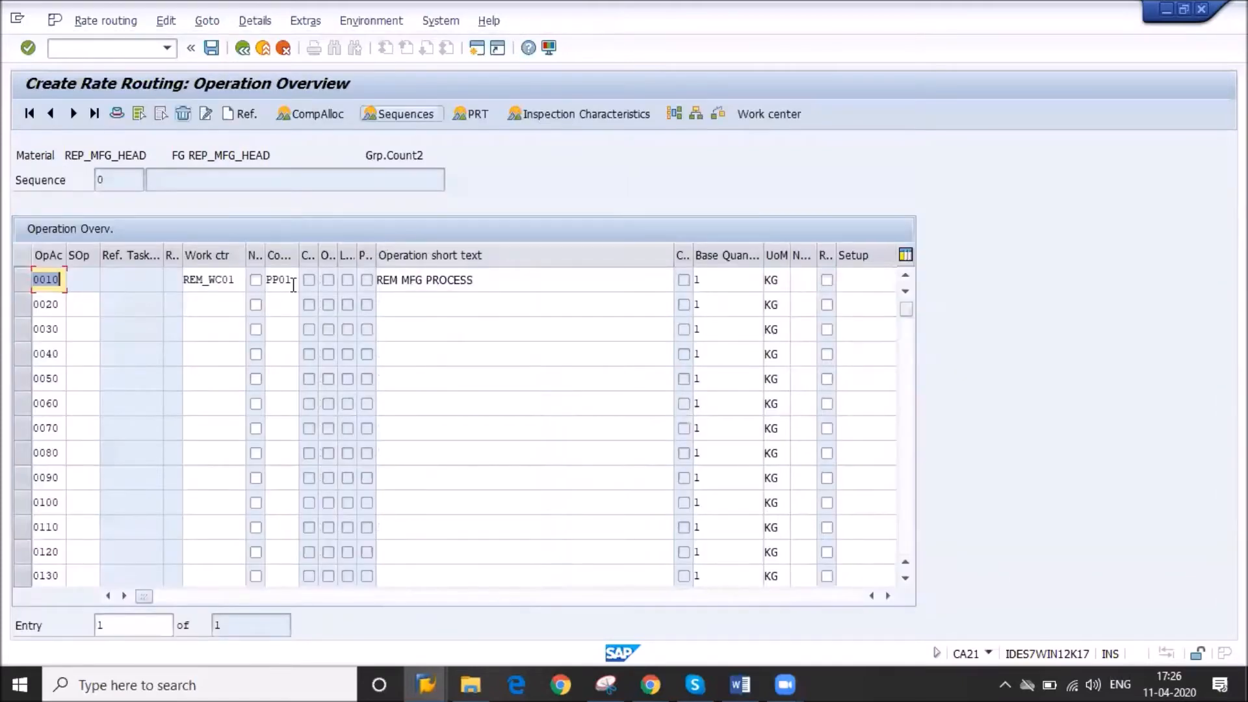
- Set operation 0010's control key to PP03, save the rate routing and leave transaction CA21
{"action": "left_click", "coordinate": [293, 286]}
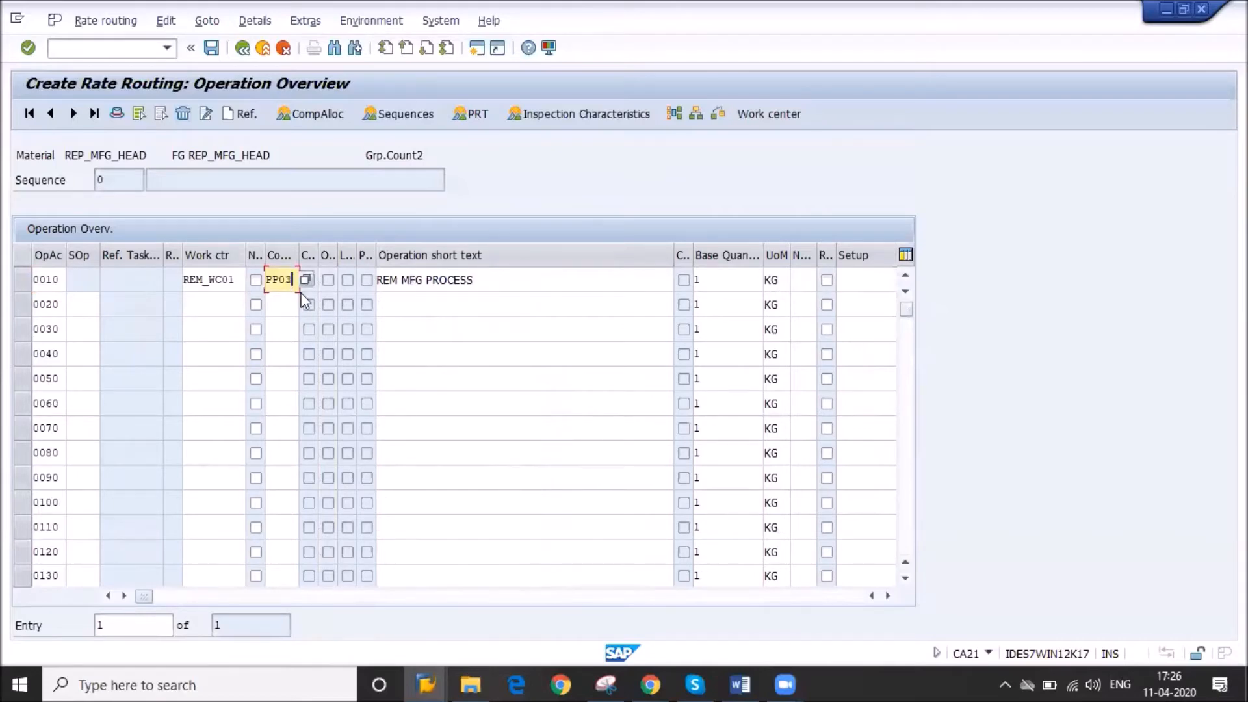
{"action": "key", "text": "Return"}
{"action": "left_click", "coordinate": [211, 54]}
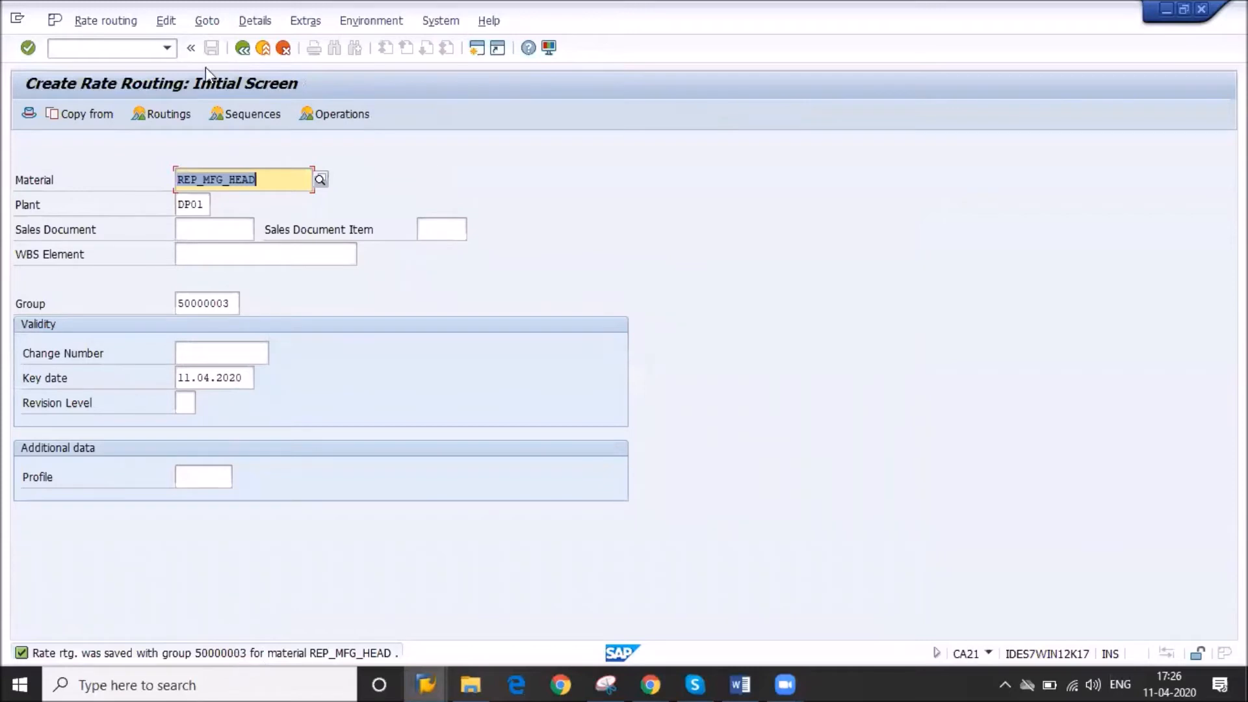
{"action": "left_click", "coordinate": [242, 50]}
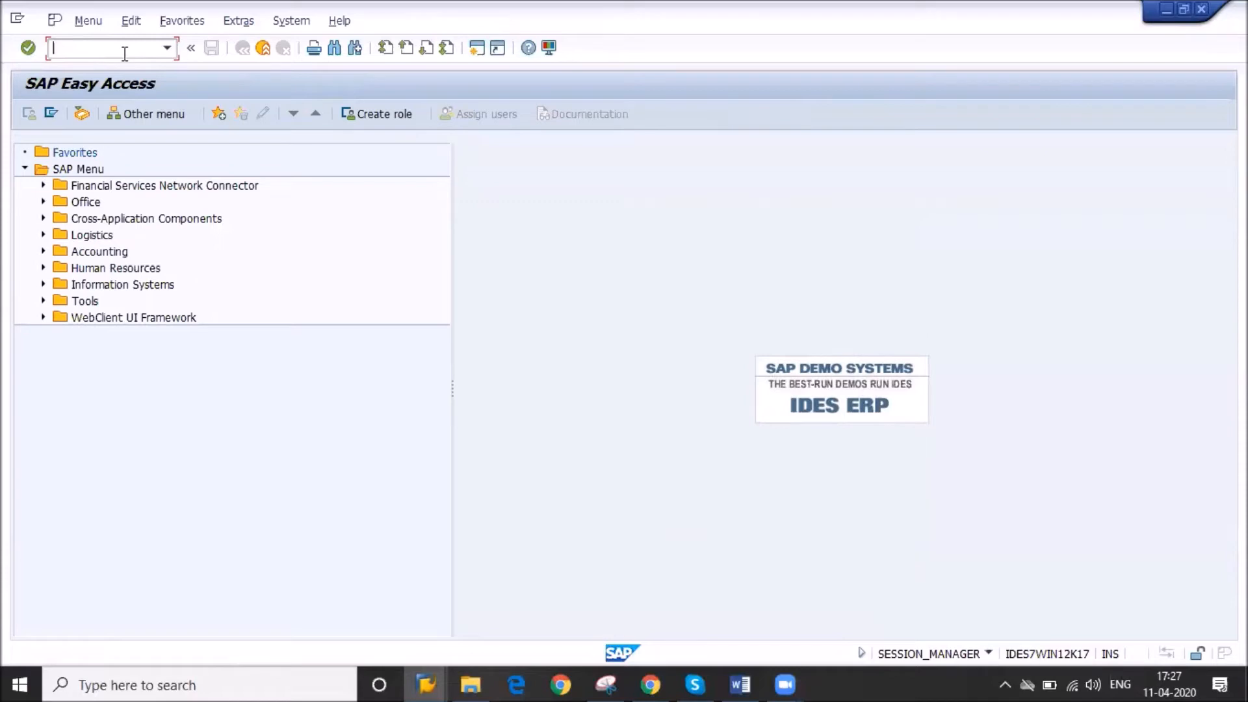
- Open material REP_MFG_HEAD for changing in transaction MM02, adding the MRP 4 and Work Scheduling views to the selection
{"action": "type", "text": "mm02"}
{"action": "key", "text": "Return"}
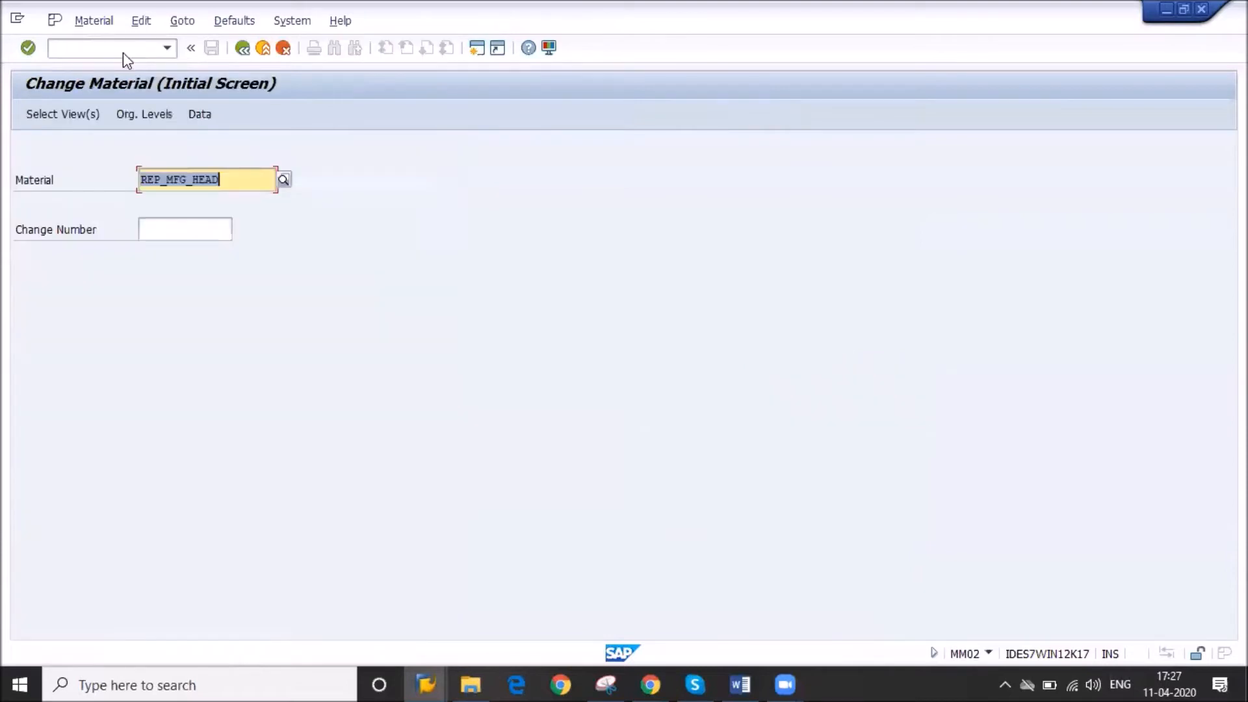
{"action": "key", "text": "Return"}
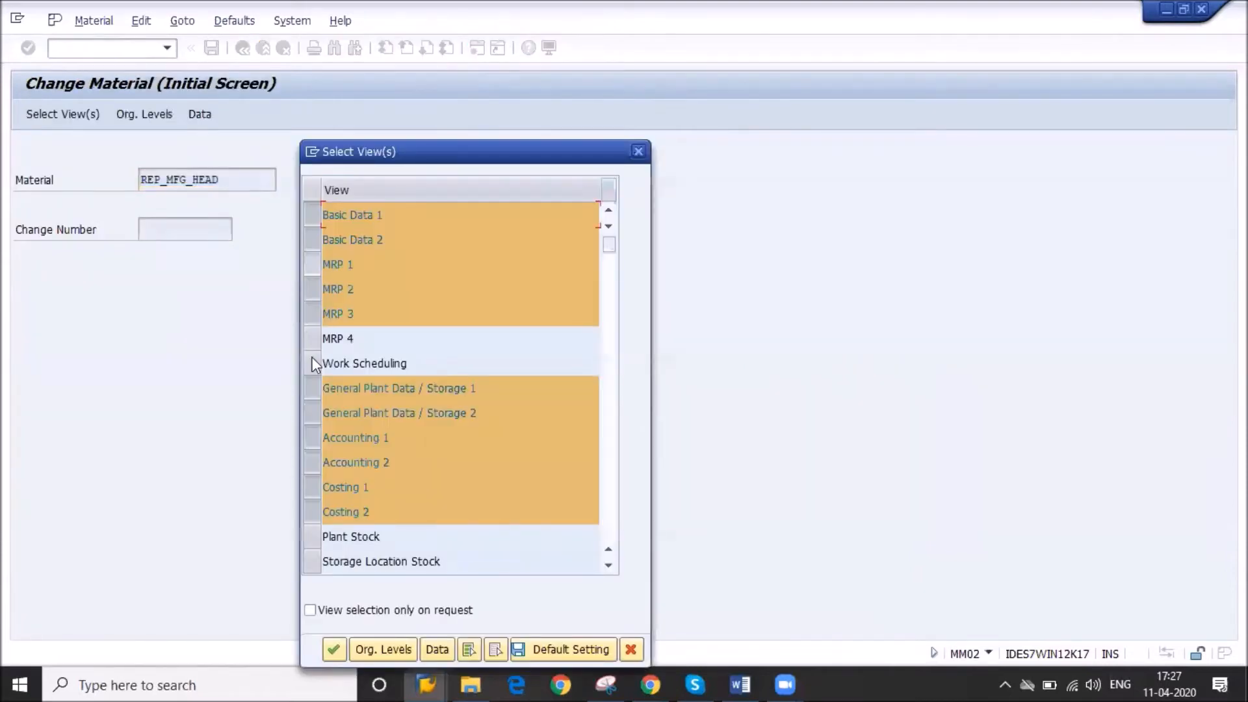
{"action": "left_click", "coordinate": [314, 339]}
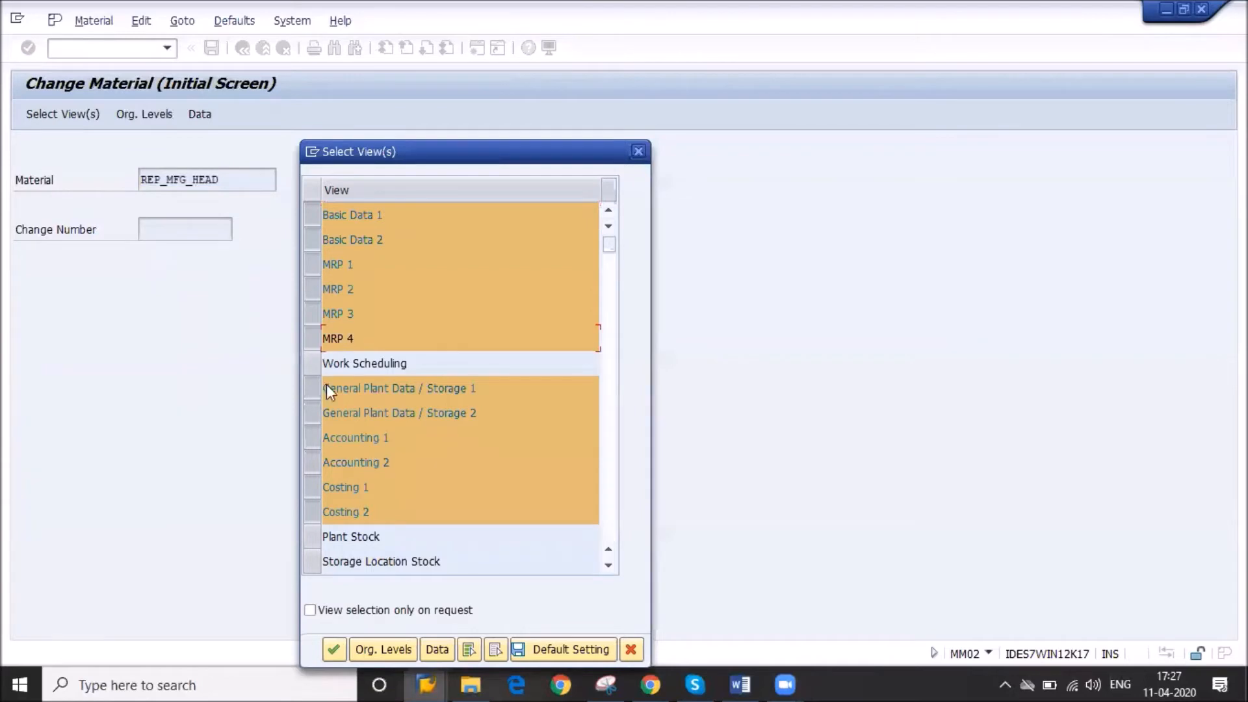
{"action": "left_click", "coordinate": [314, 367]}
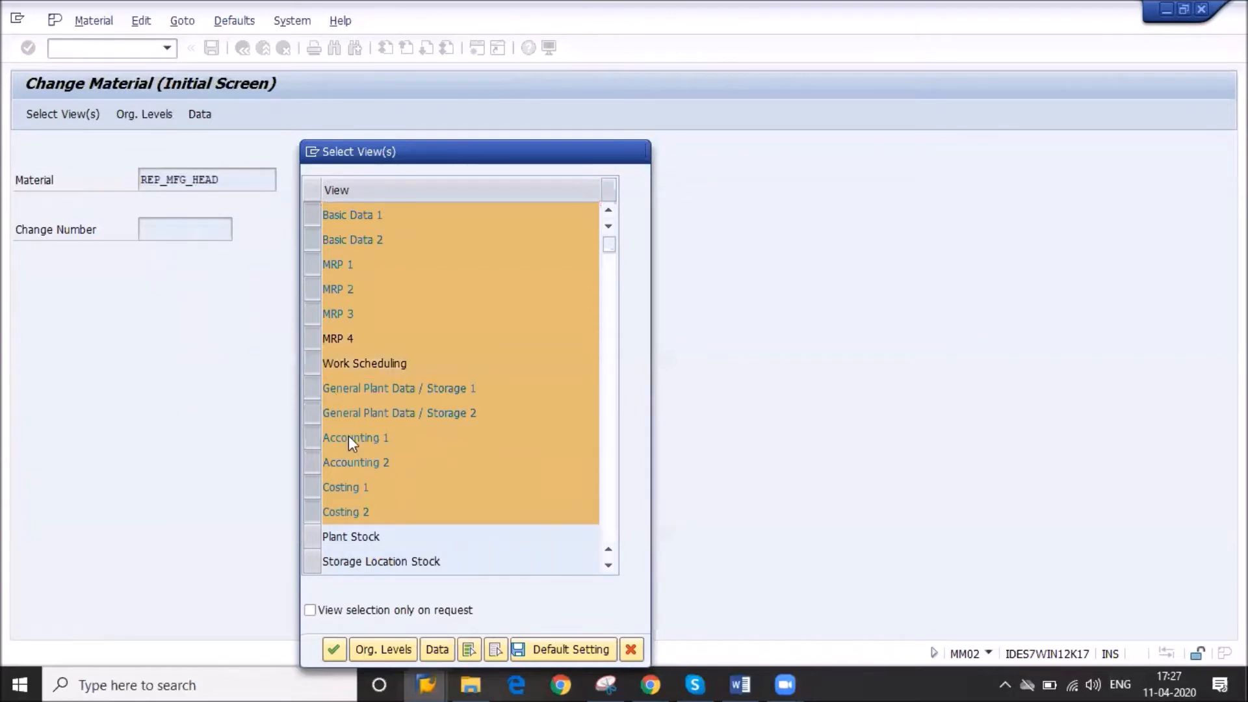
{"action": "key", "text": "Return"}
{"action": "key", "text": "Return"}
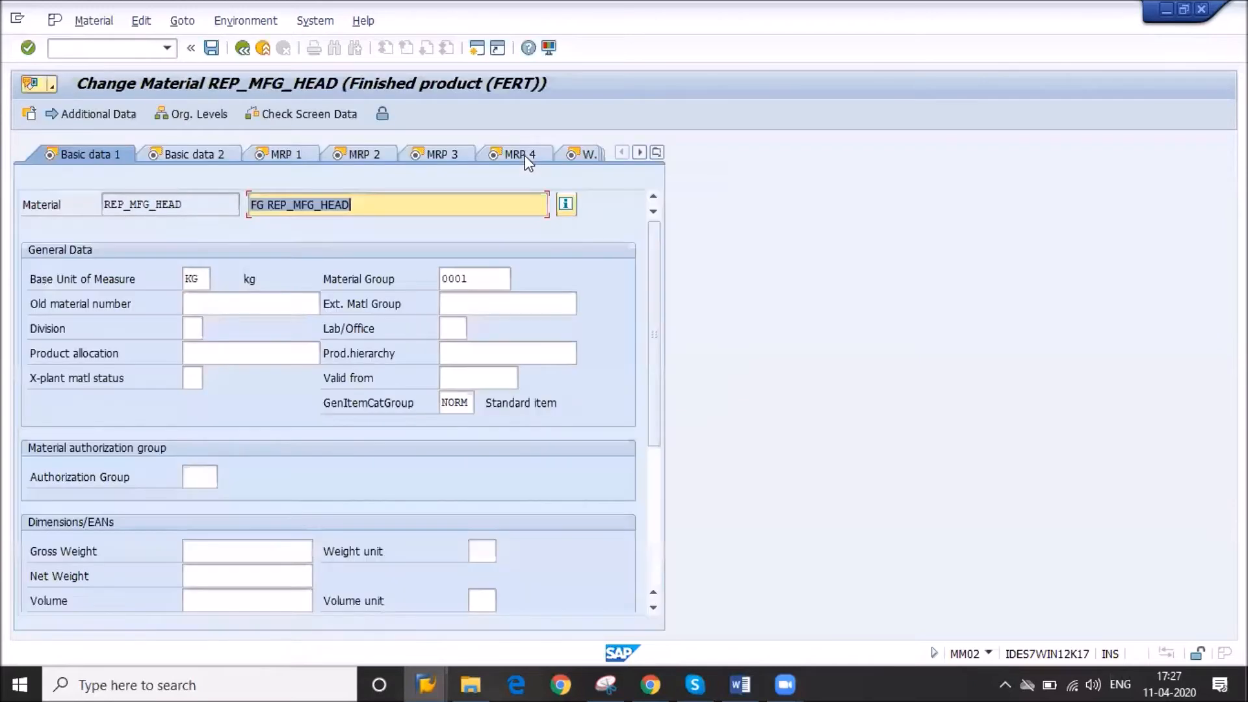
- Open the production versions from REP_MFG_HEAD's MRP 4 view and display the details of version RM01
{"action": "left_click", "coordinate": [526, 158]}
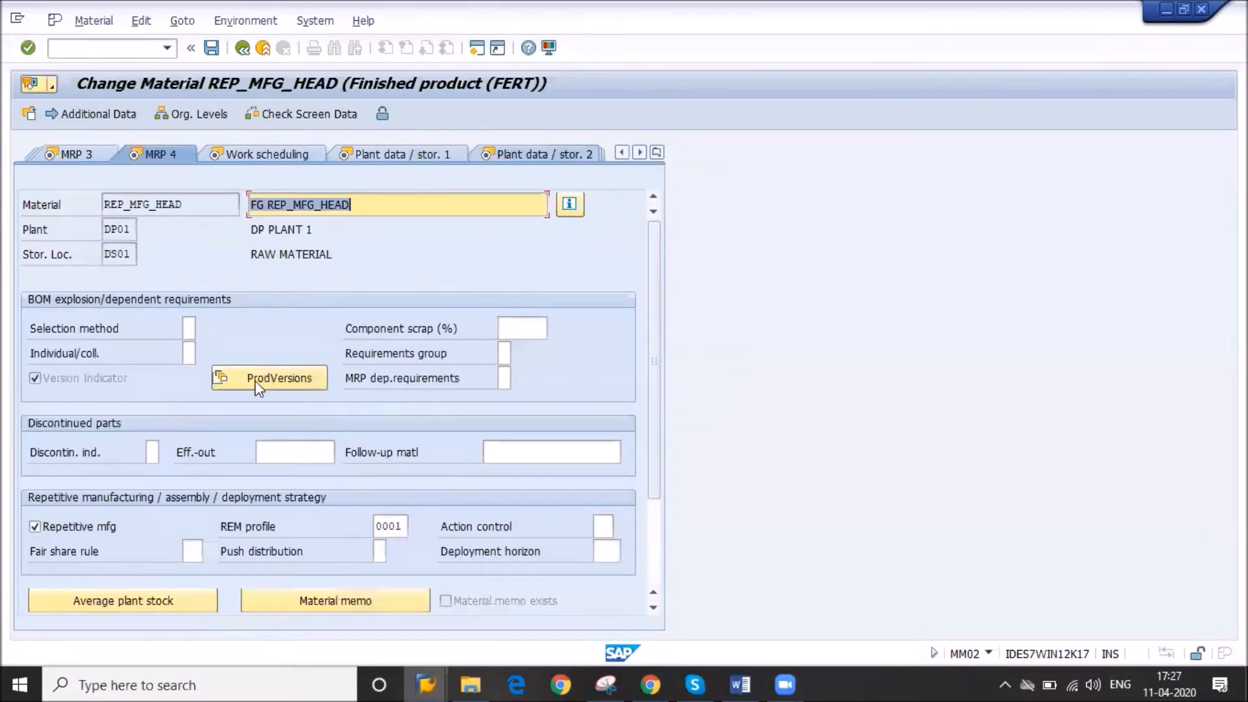
{"action": "left_click", "coordinate": [254, 381]}
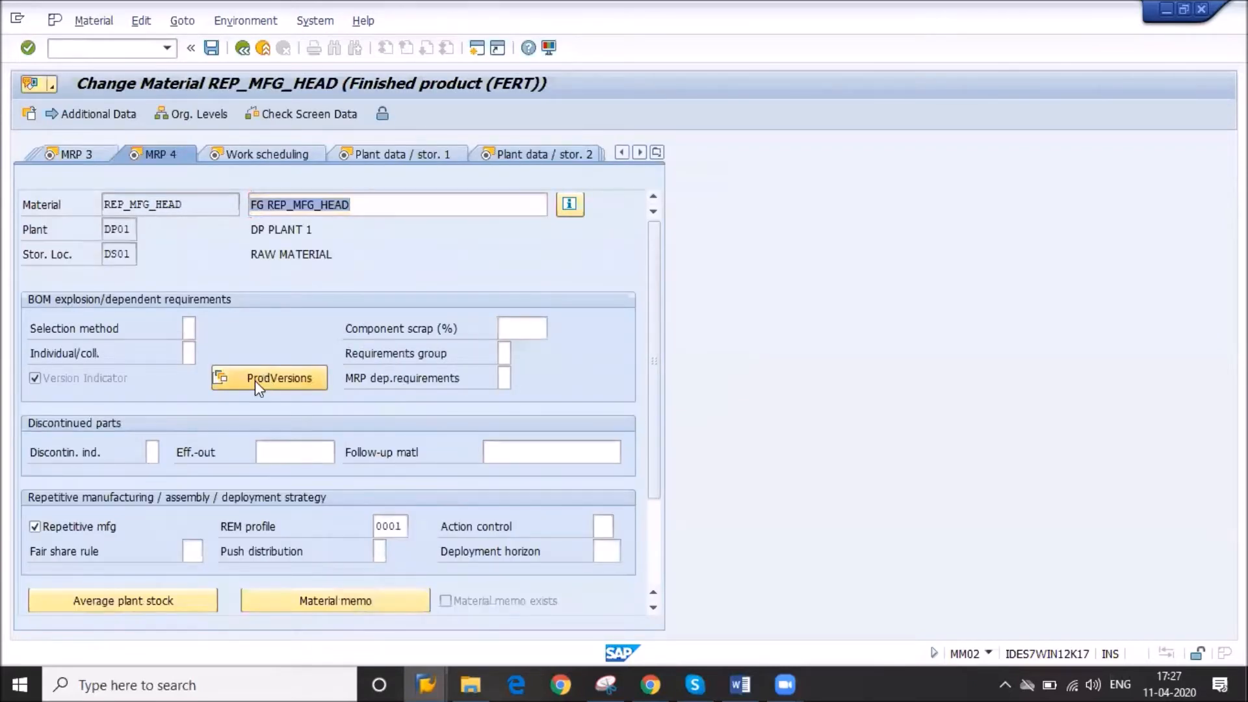
{"action": "left_click", "coordinate": [254, 381]}
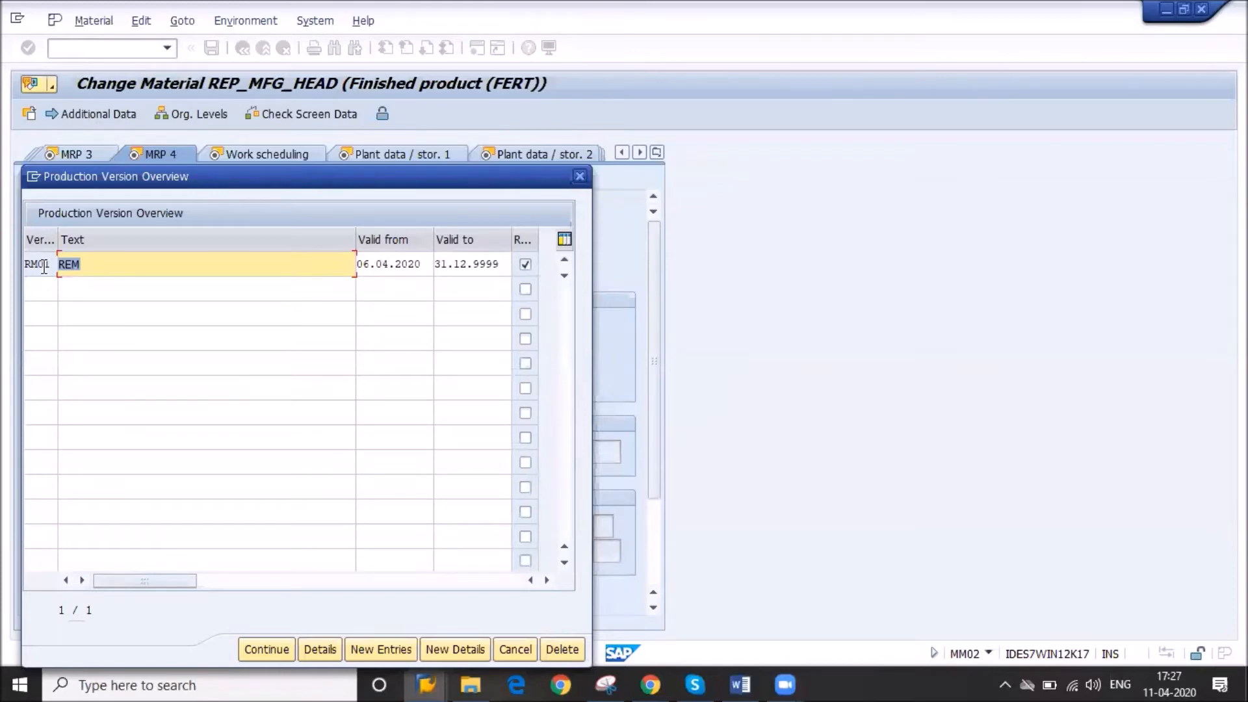
{"action": "left_click", "coordinate": [43, 265]}
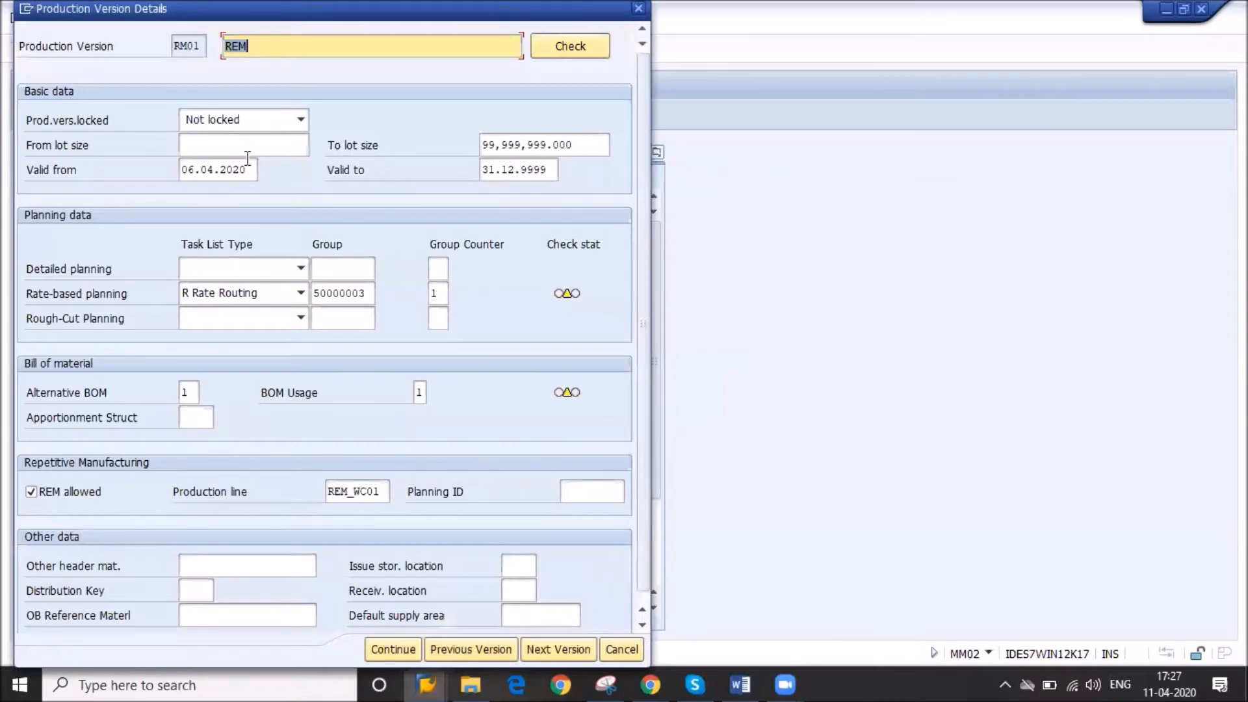
- Review version RM01's detailed planning and rate-based planning task list fields, alternative BOM and BOM usage
{"action": "left_click", "coordinate": [273, 270]}
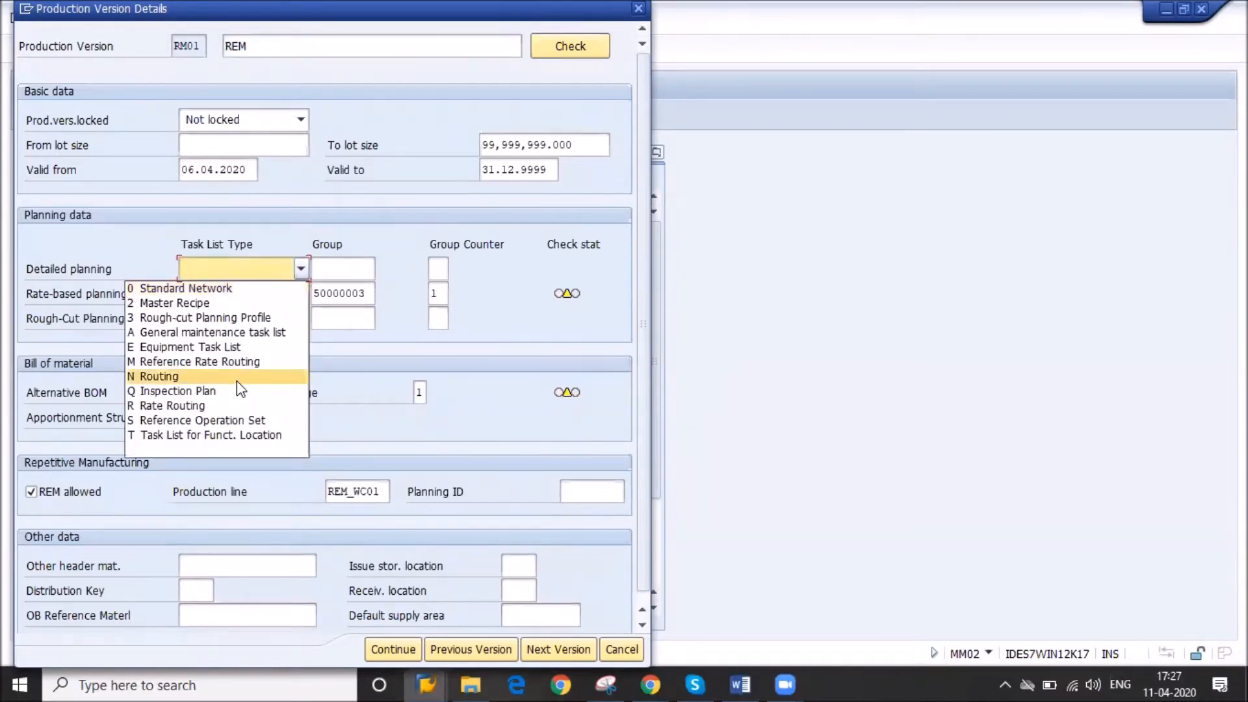
{"action": "key", "text": "Tab"}
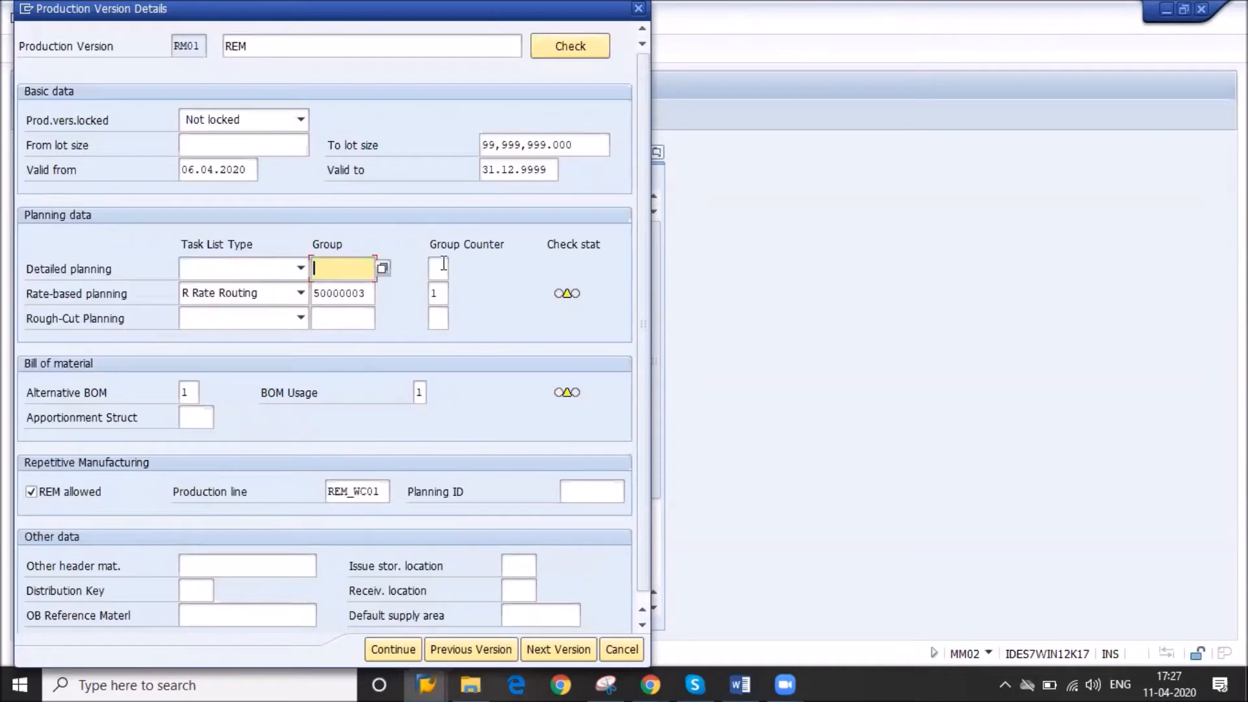
{"action": "left_click", "coordinate": [437, 268]}
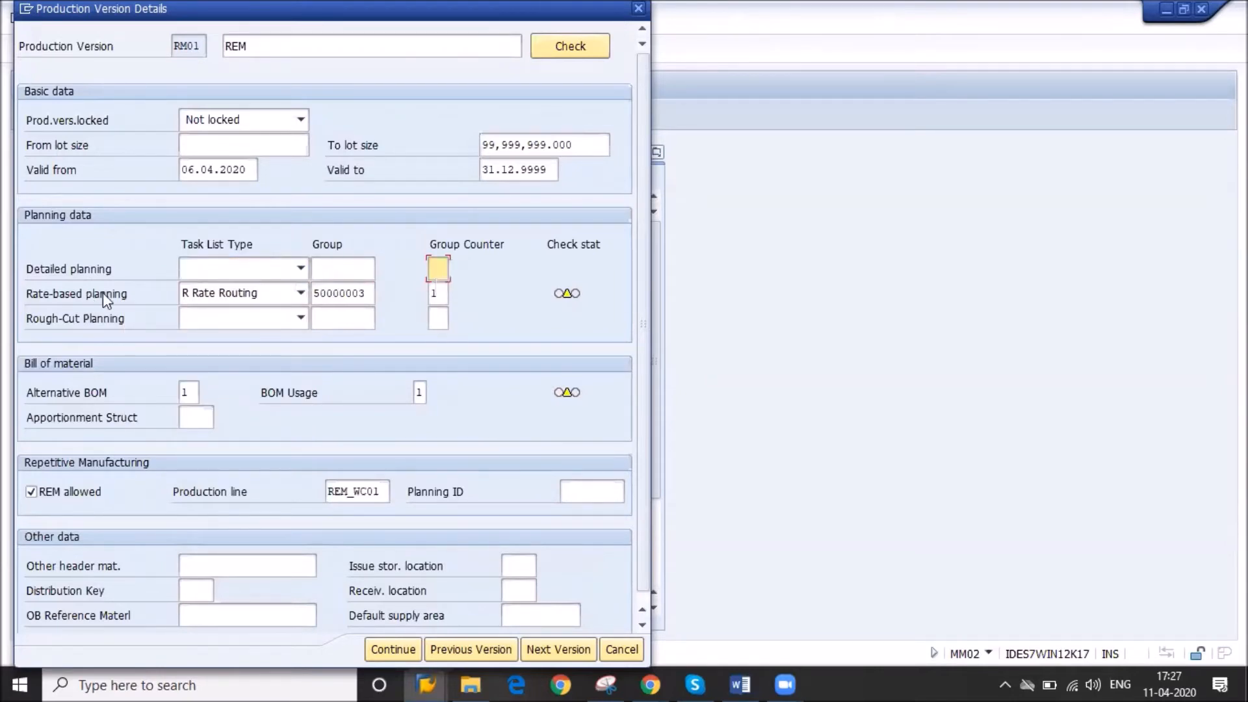
{"action": "left_click", "coordinate": [255, 294]}
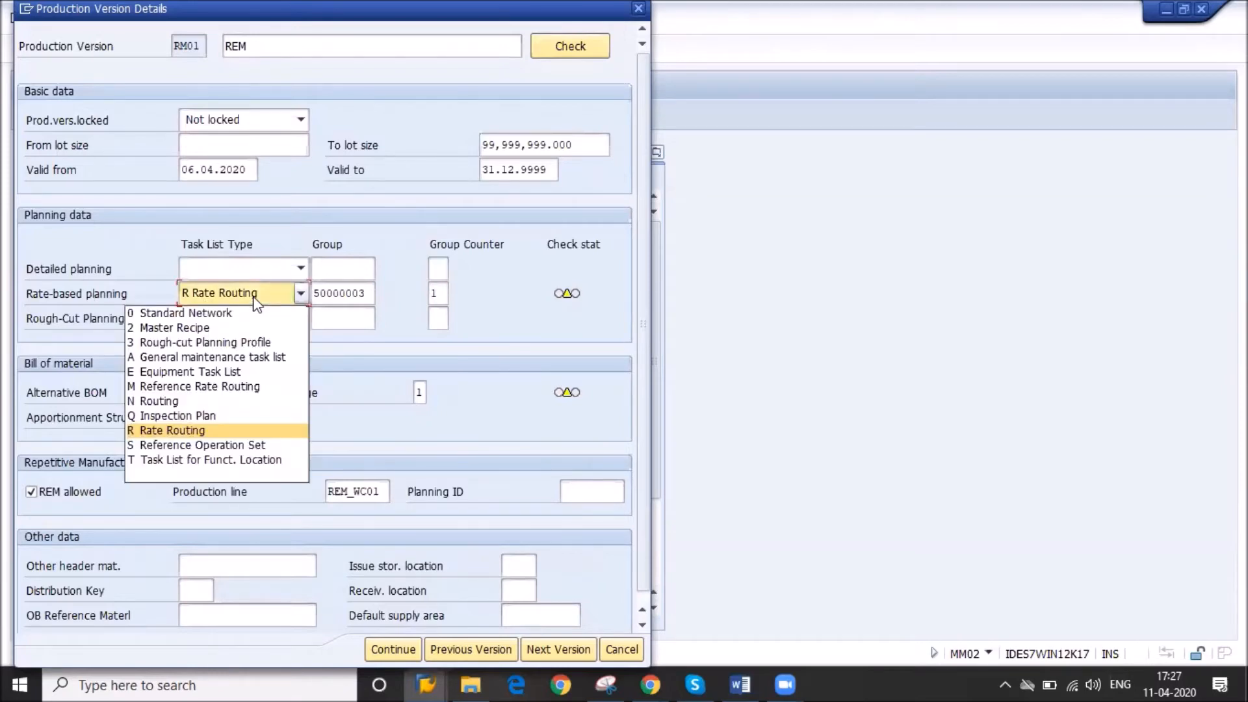
{"action": "left_click", "coordinate": [117, 295]}
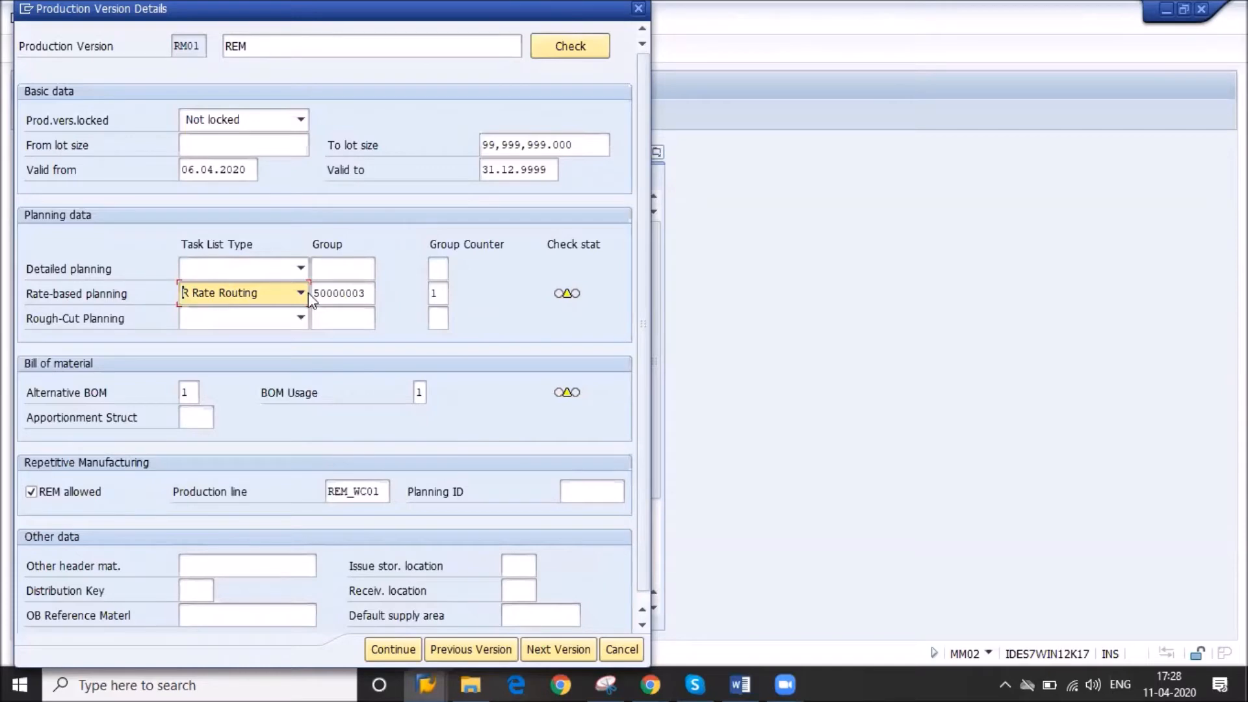
{"action": "left_click_drag", "start_coordinate": [314, 296], "coordinate": [387, 297]}
{"action": "left_click", "coordinate": [434, 294]}
{"action": "left_click", "coordinate": [190, 392]}
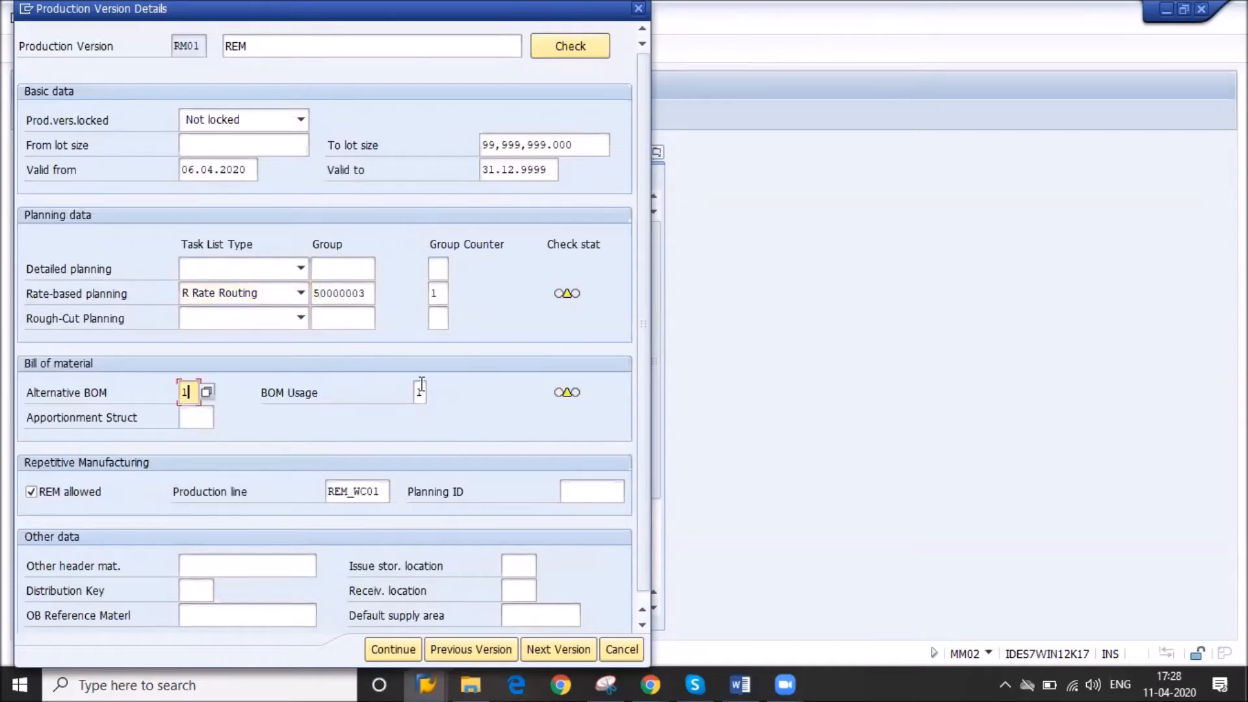
{"action": "left_click", "coordinate": [421, 390]}
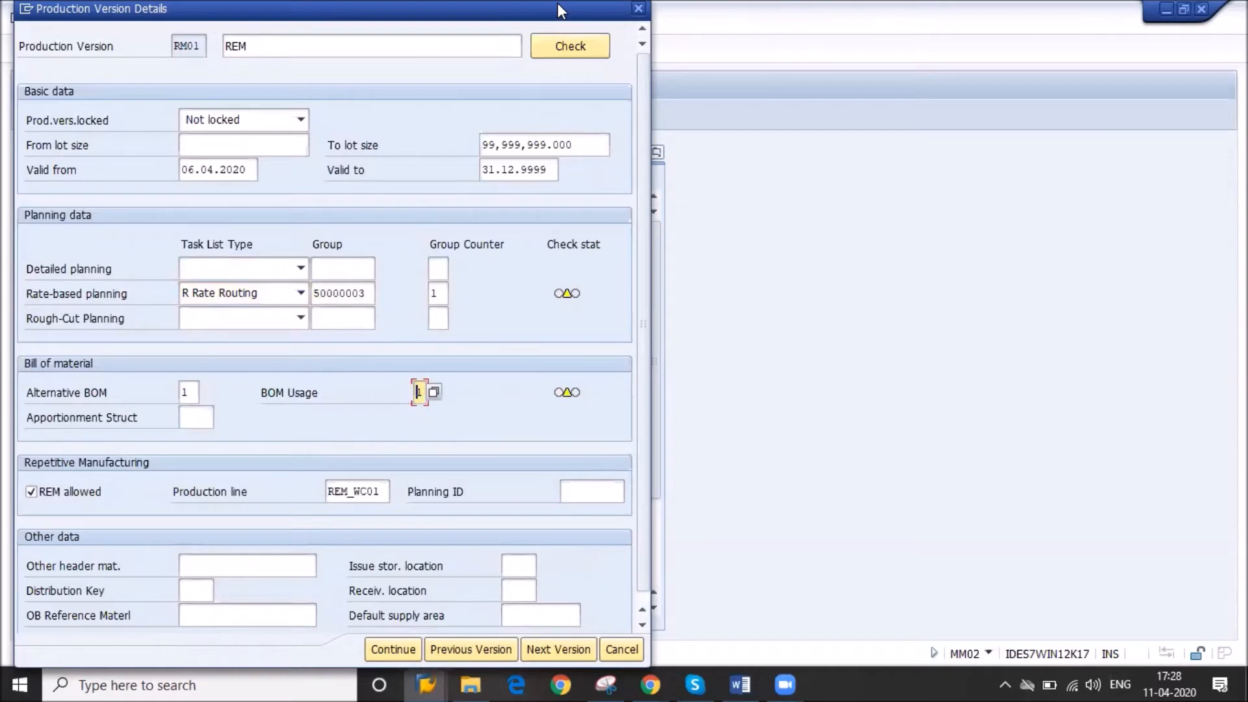
- Run the check on production version RM01's rate routing and BOM, and return to the production version overview
{"action": "left_click", "coordinate": [561, 49]}
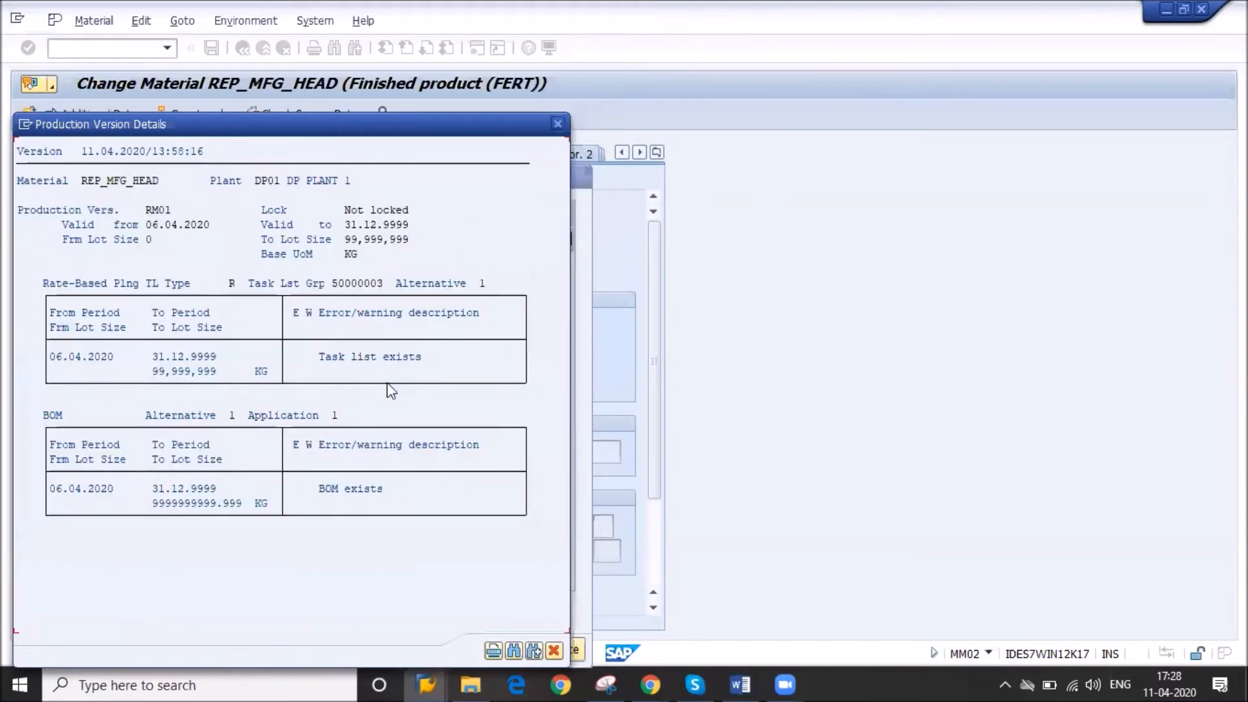
{"action": "left_click", "coordinate": [559, 124]}
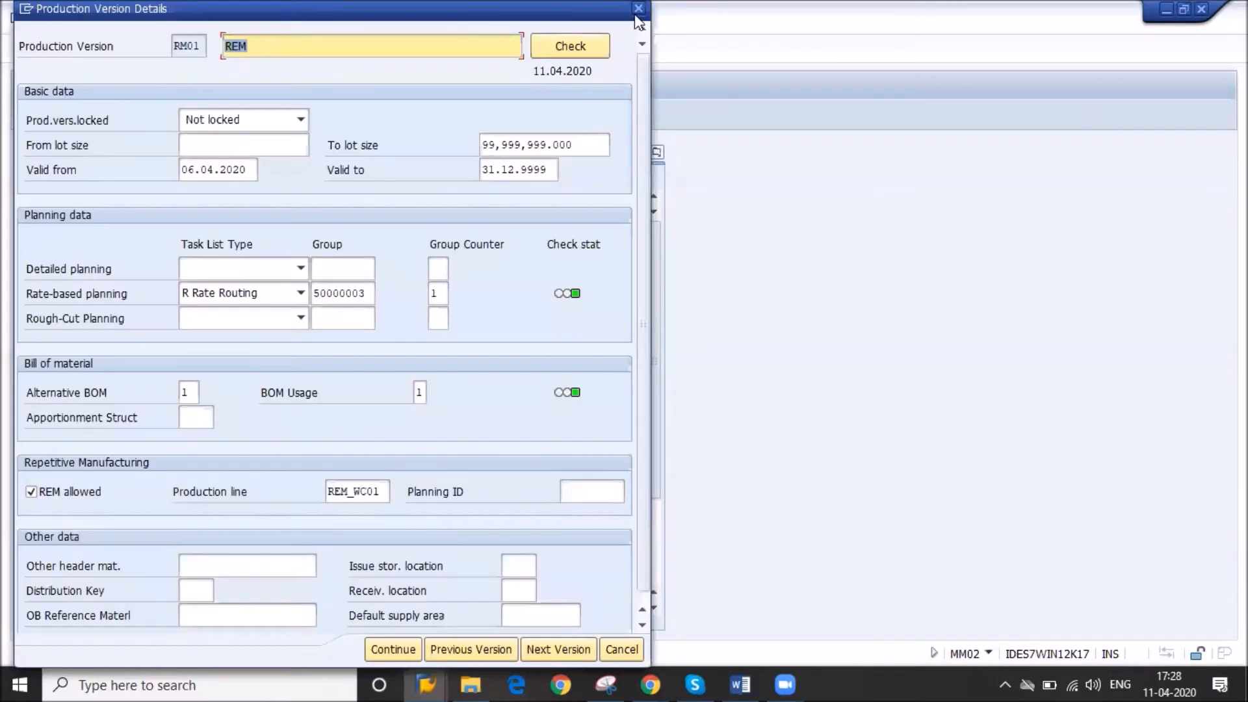
{"action": "left_click", "coordinate": [602, 45]}
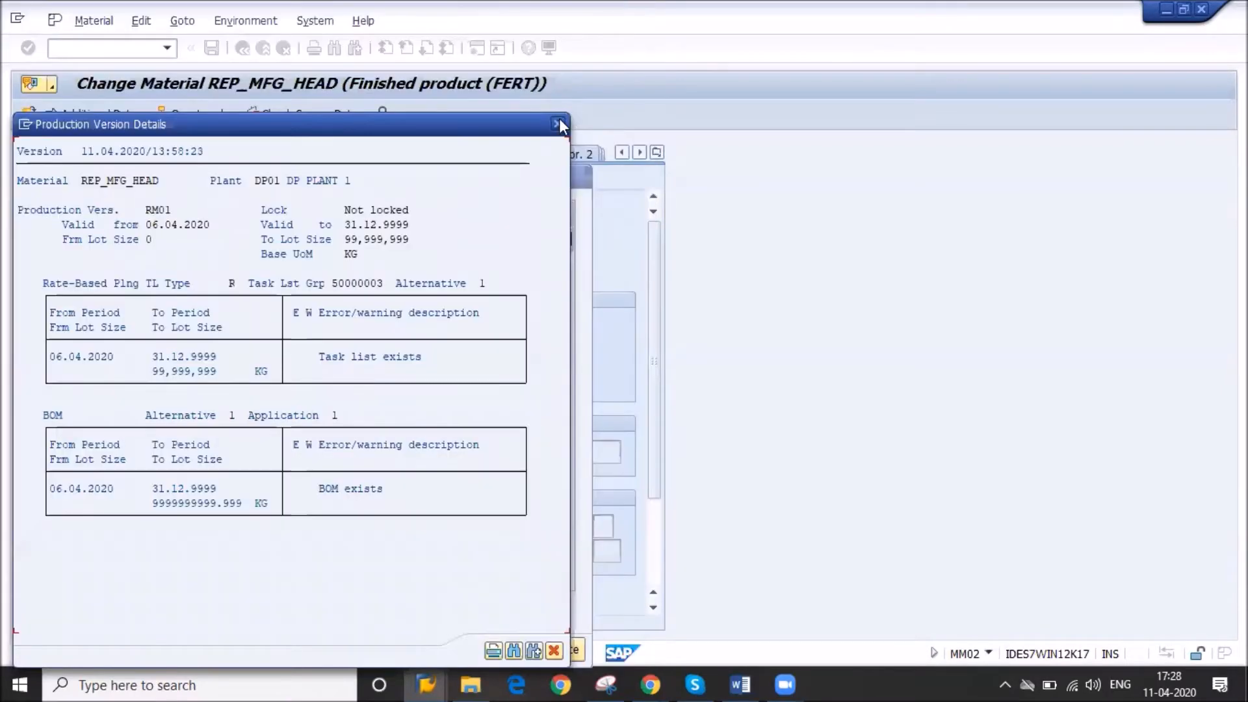
{"action": "left_click_drag", "start_coordinate": [560, 126], "coordinate": [640, 7]}
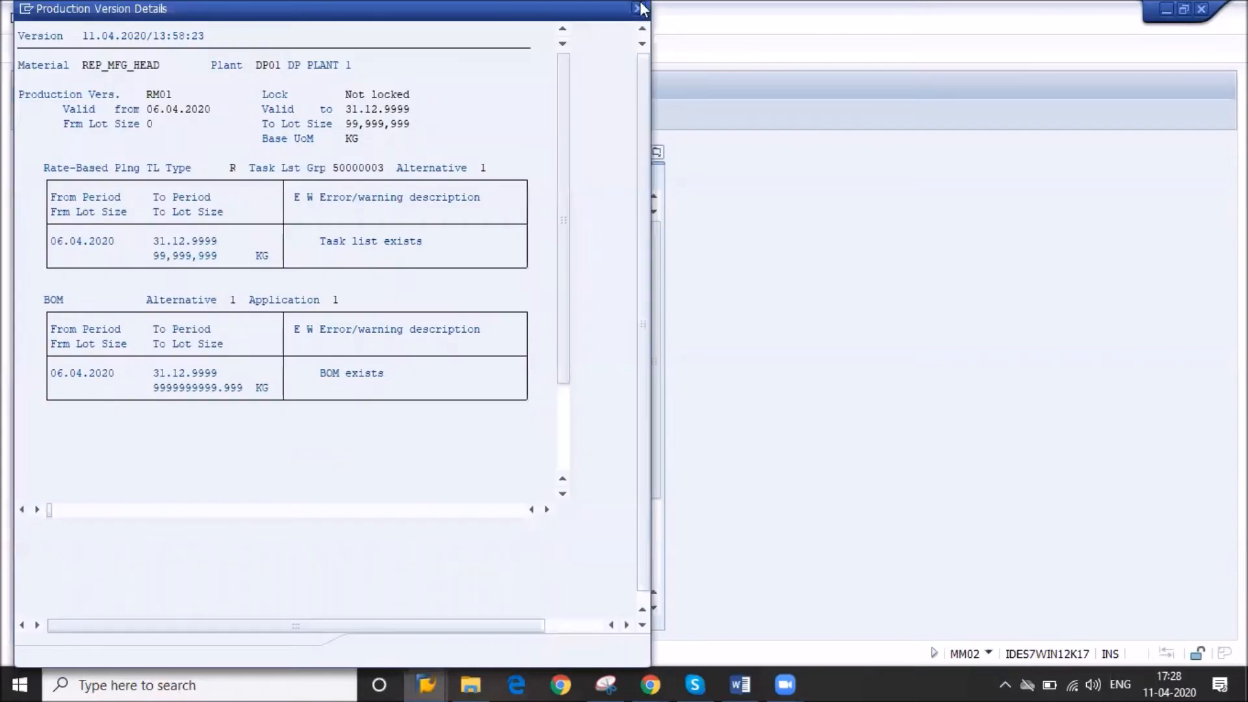
{"action": "left_click", "coordinate": [640, 7]}
{"action": "key", "text": "Return"}
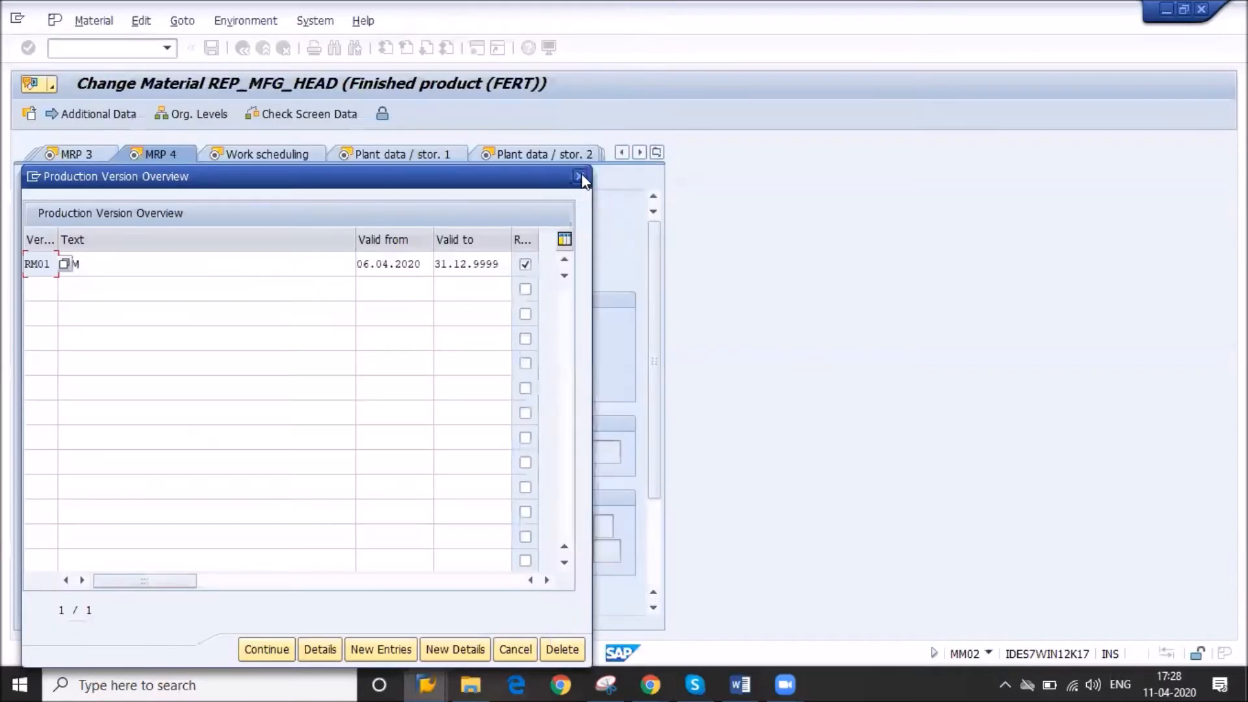
- Close the production version overview, save material REP_MFG_HEAD and leave transaction MM02
{"action": "left_click", "coordinate": [580, 176]}
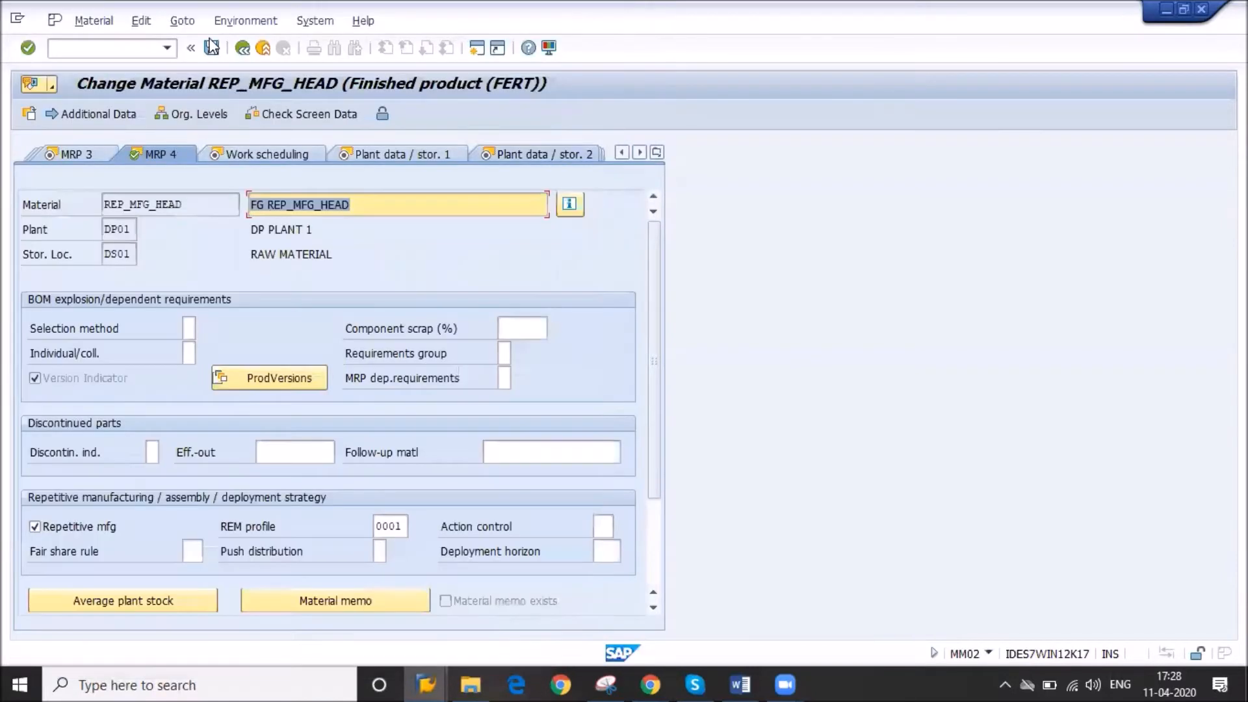
{"action": "left_click", "coordinate": [212, 48]}
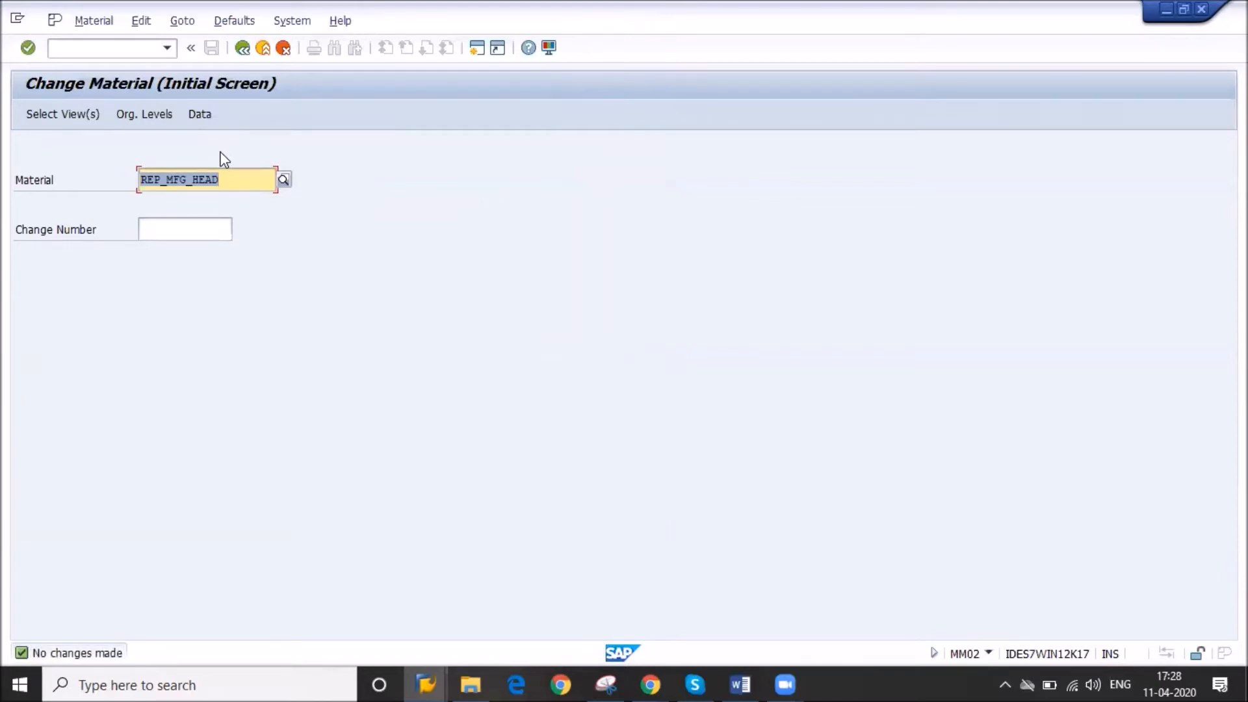
{"action": "left_click", "coordinate": [242, 55]}
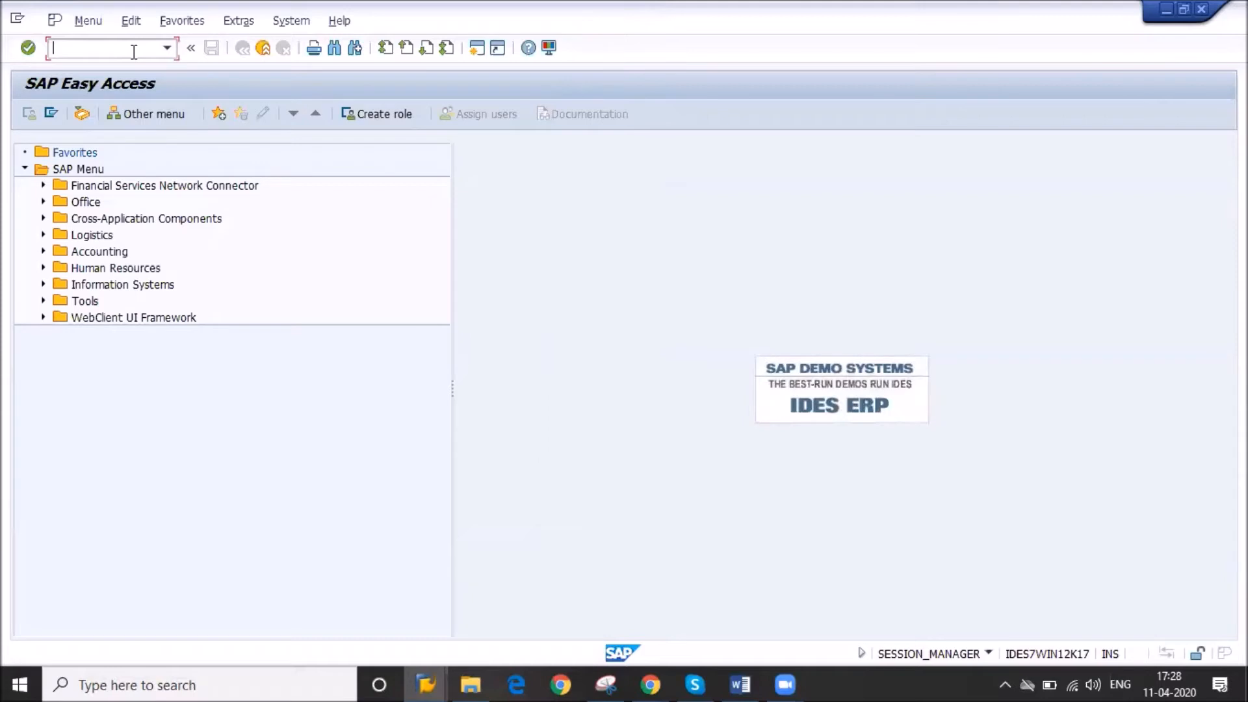
- Start transaction MD61 and open the planning table for material REP_MFG_HEAD in plant DP01 with version 00
{"action": "type", "text": "md0"}
{"action": "key", "text": "BackSpace"}
{"action": "key", "text": "BackSpace"}
{"action": "key", "text": "BackSpace"}
{"action": "type", "text": "md61"}
{"action": "key", "text": "Return"}
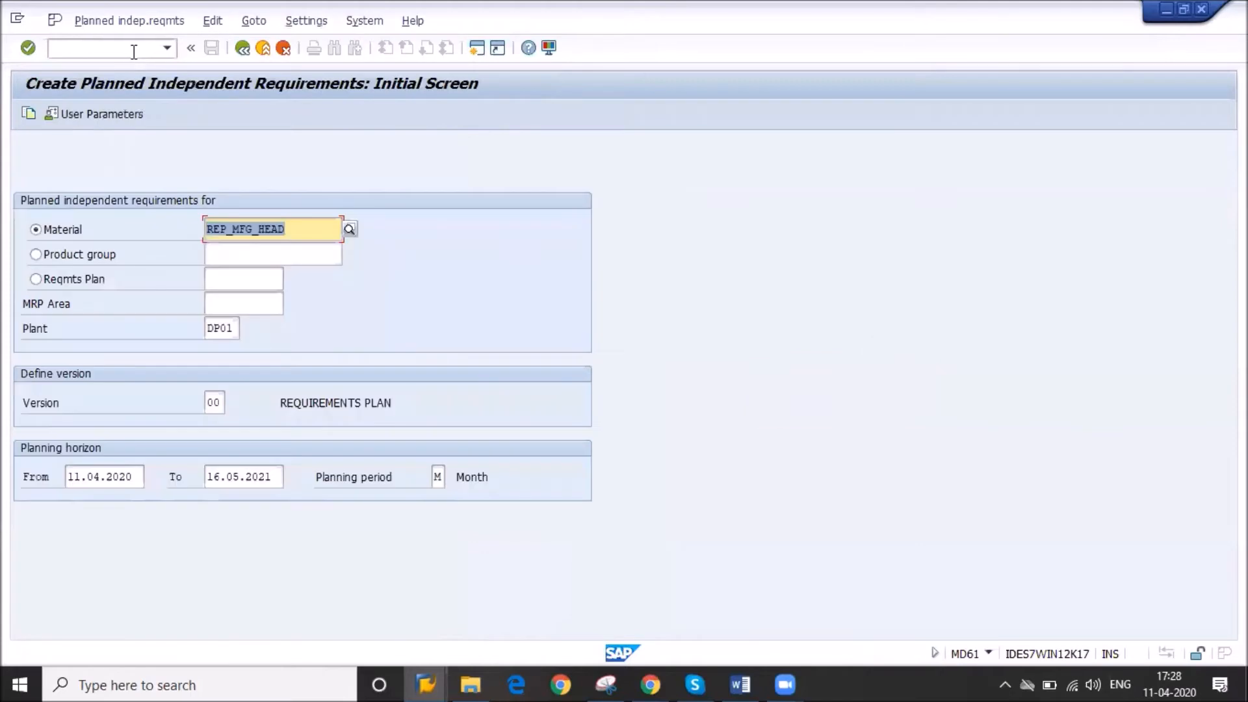
{"action": "key", "text": "Tab"}
{"action": "key", "text": "Tab"}
{"action": "key", "text": "Tab"}
{"action": "key", "text": "Tab"}
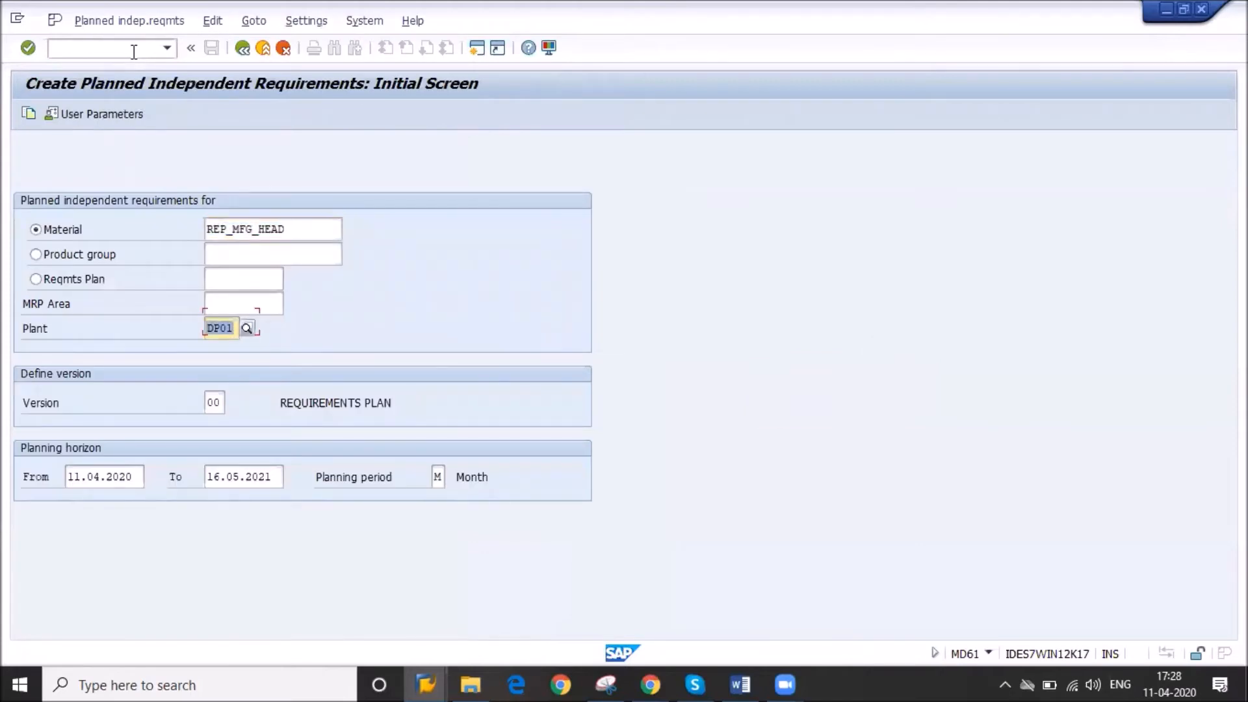
{"action": "key", "text": "Return"}
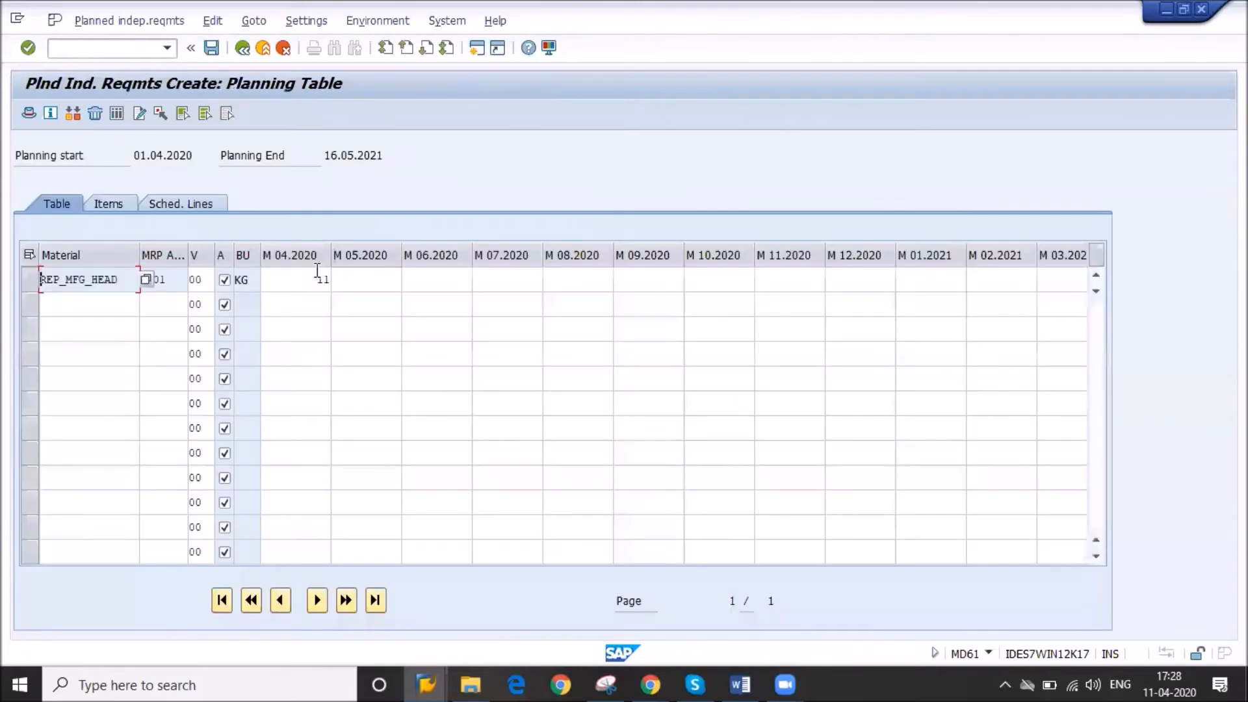
- Delete REP_MFG_HEAD's existing planned independent requirement from the planning table and save
{"action": "key", "text": "Tab"}
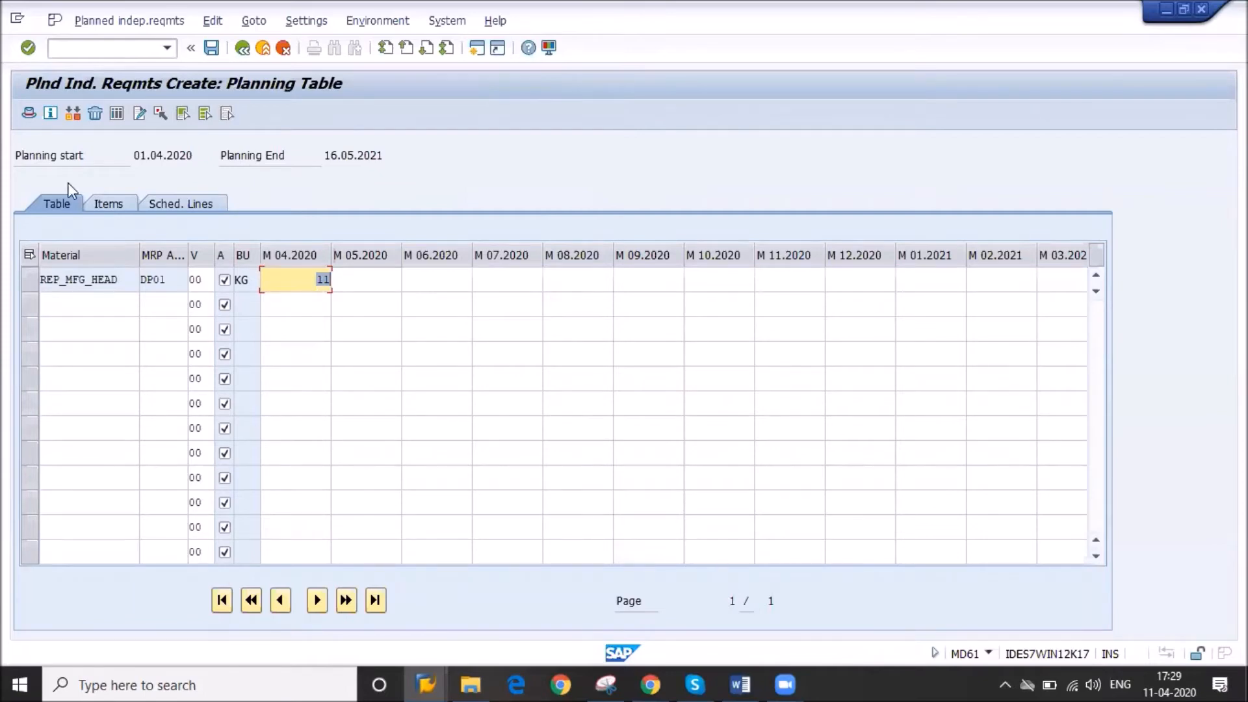
{"action": "left_click", "coordinate": [33, 283]}
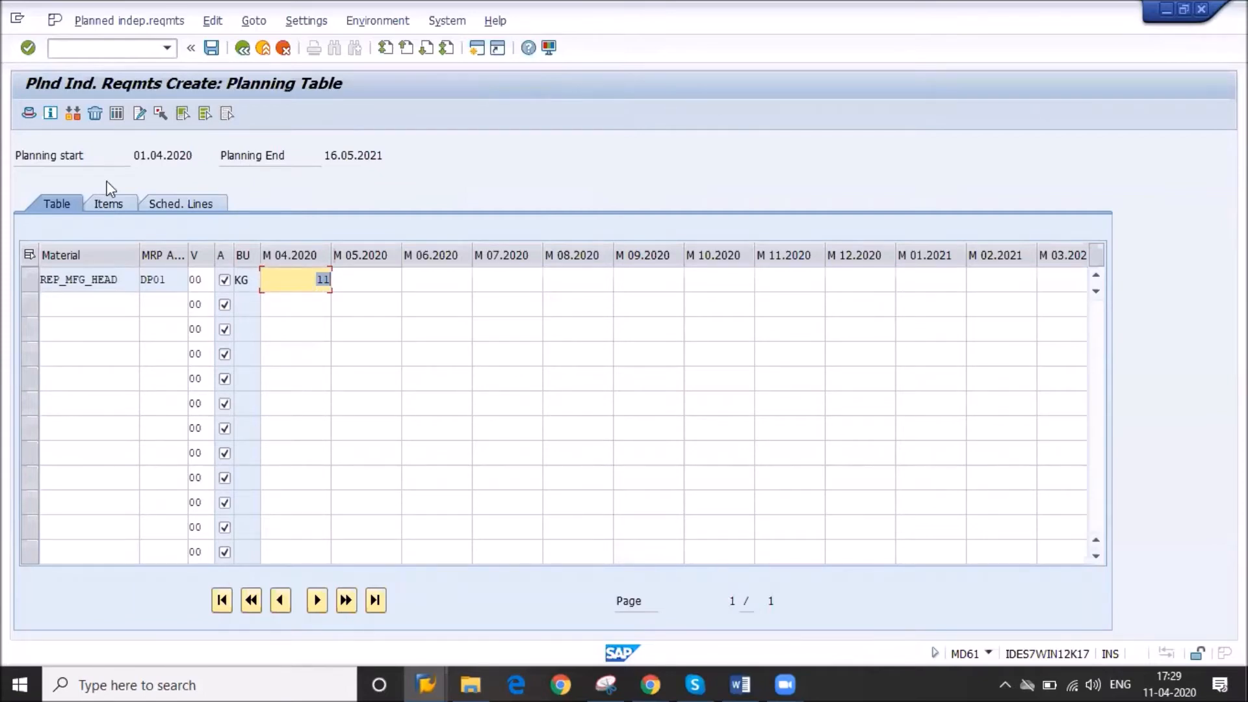
{"action": "left_click", "coordinate": [95, 115]}
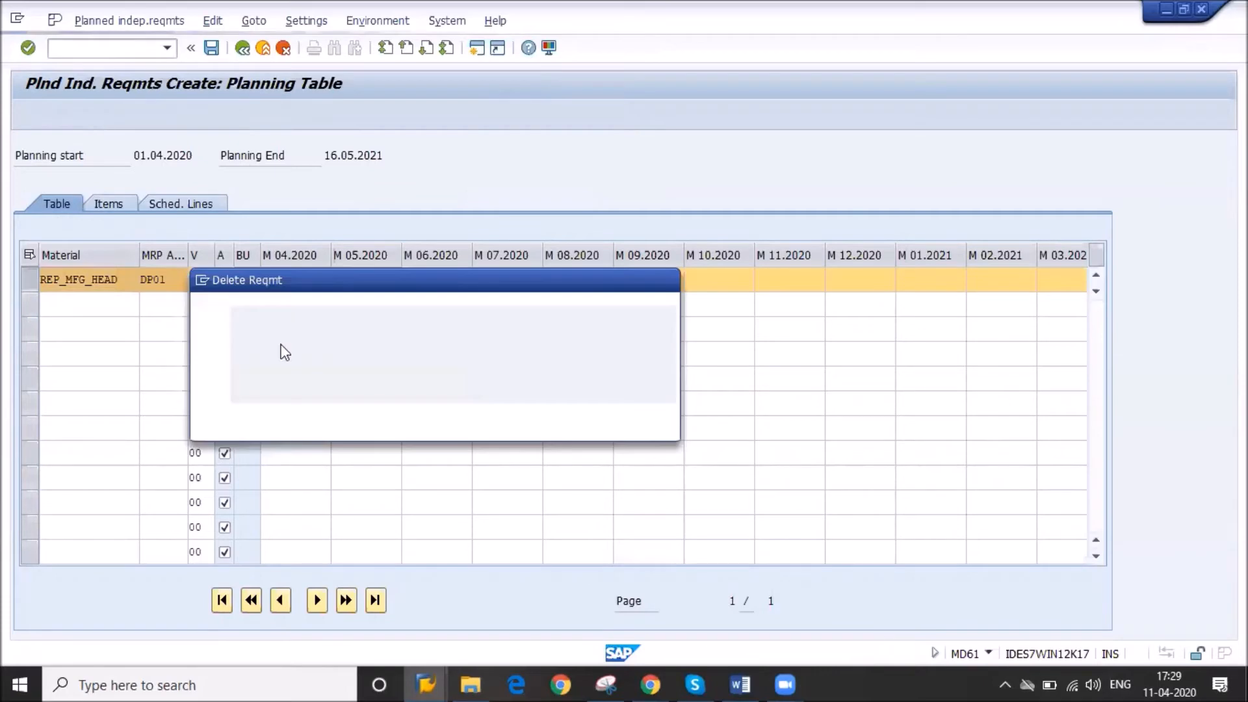
{"action": "left_click", "coordinate": [284, 421]}
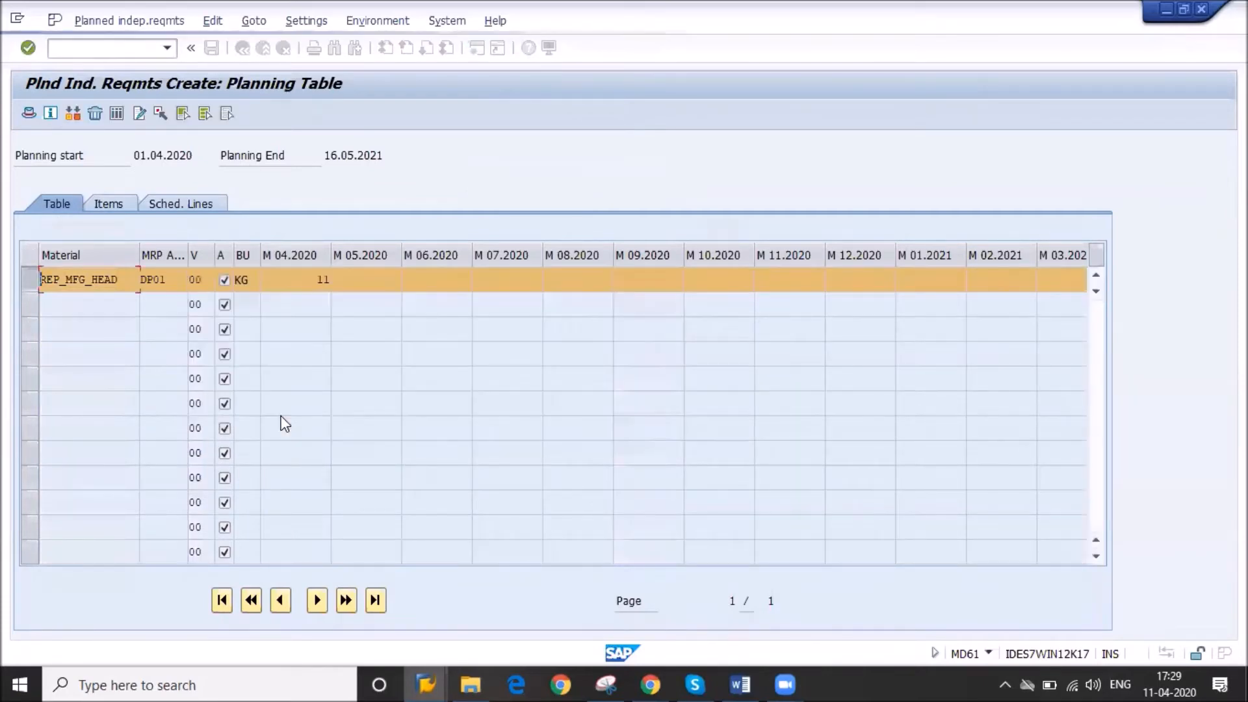
{"action": "left_click", "coordinate": [211, 48]}
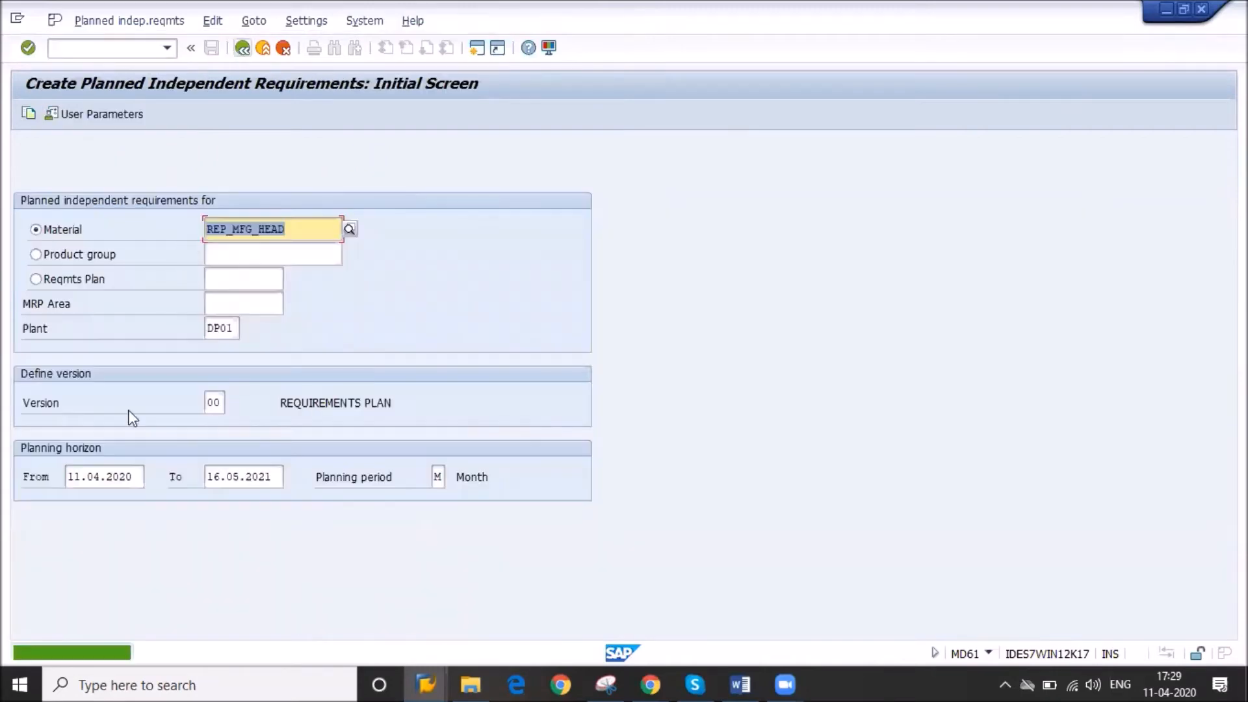
- Reopen the planning table for REP_MFG_HEAD to check its monthly requirements, and exit back to the initial screen
{"action": "left_click", "coordinate": [88, 478]}
{"action": "key", "text": "Return"}
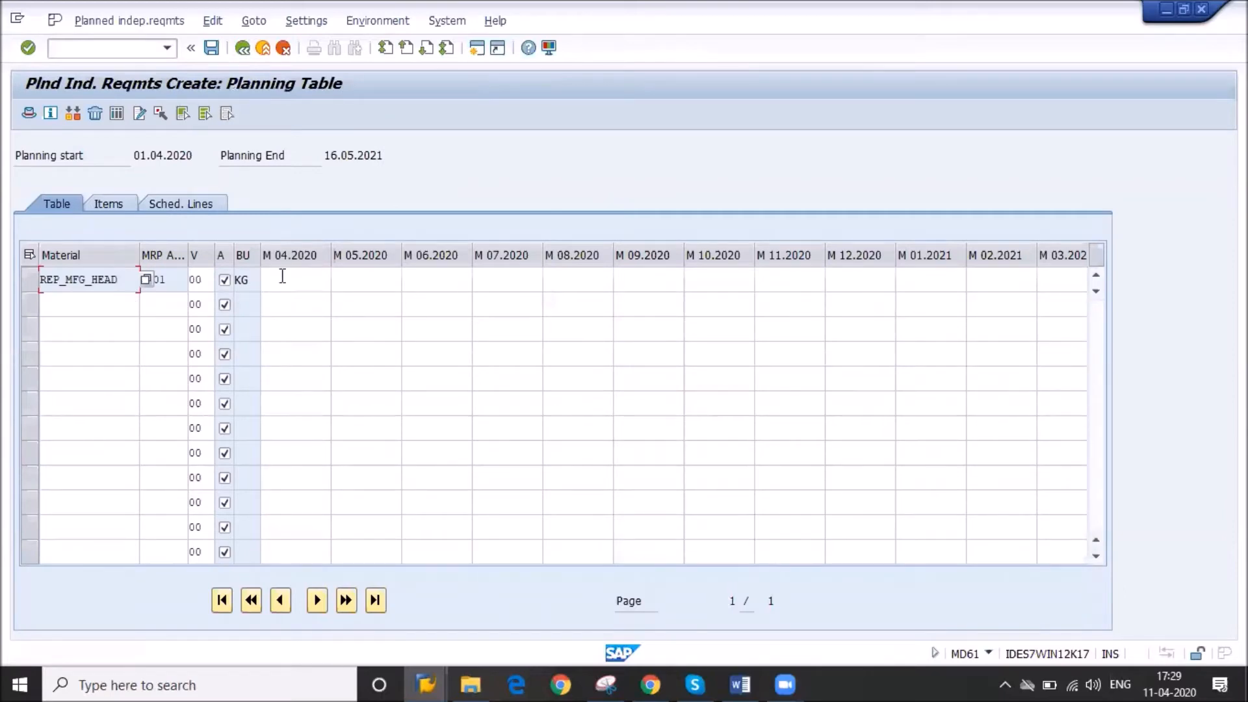
{"action": "key", "text": "Tab"}
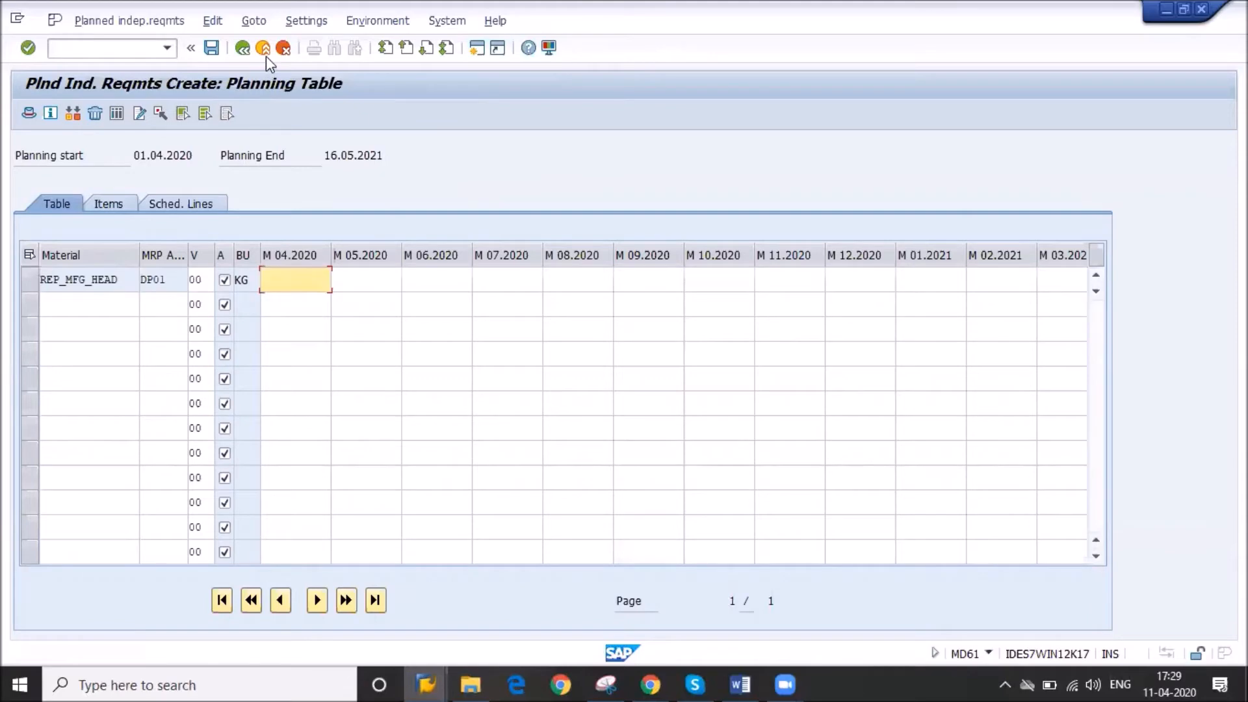
{"action": "left_click", "coordinate": [266, 54]}
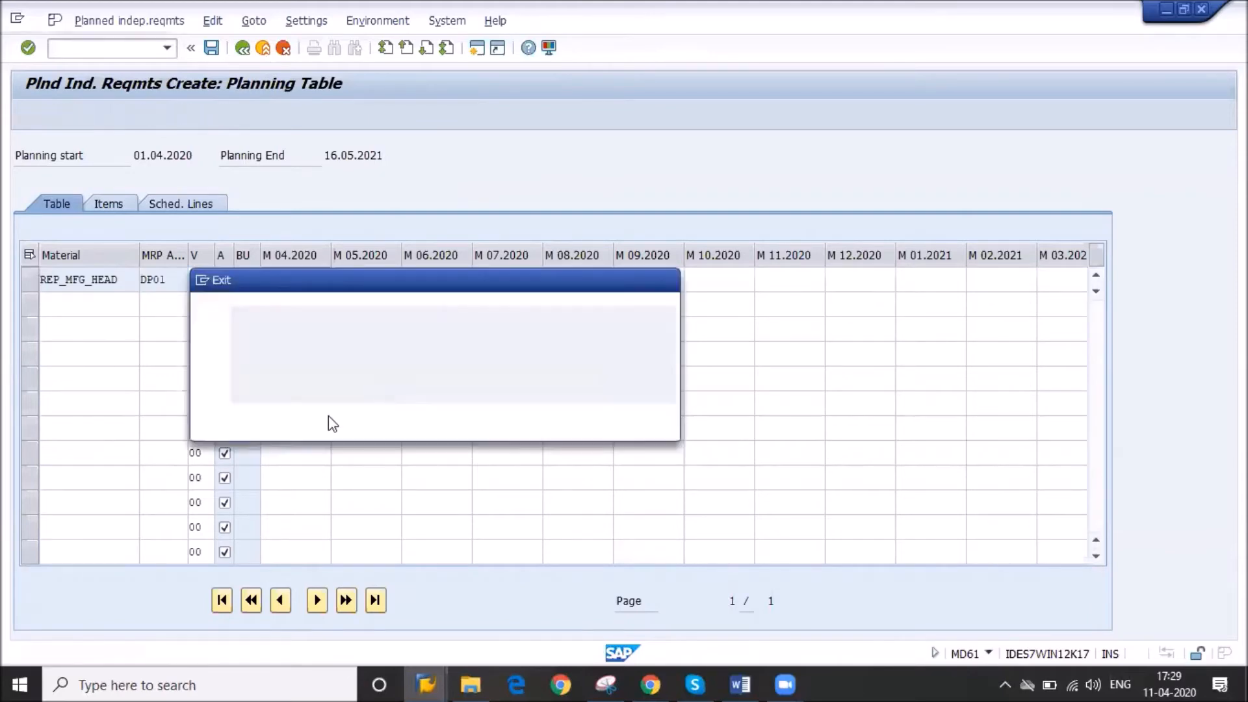
{"action": "left_click", "coordinate": [319, 420]}
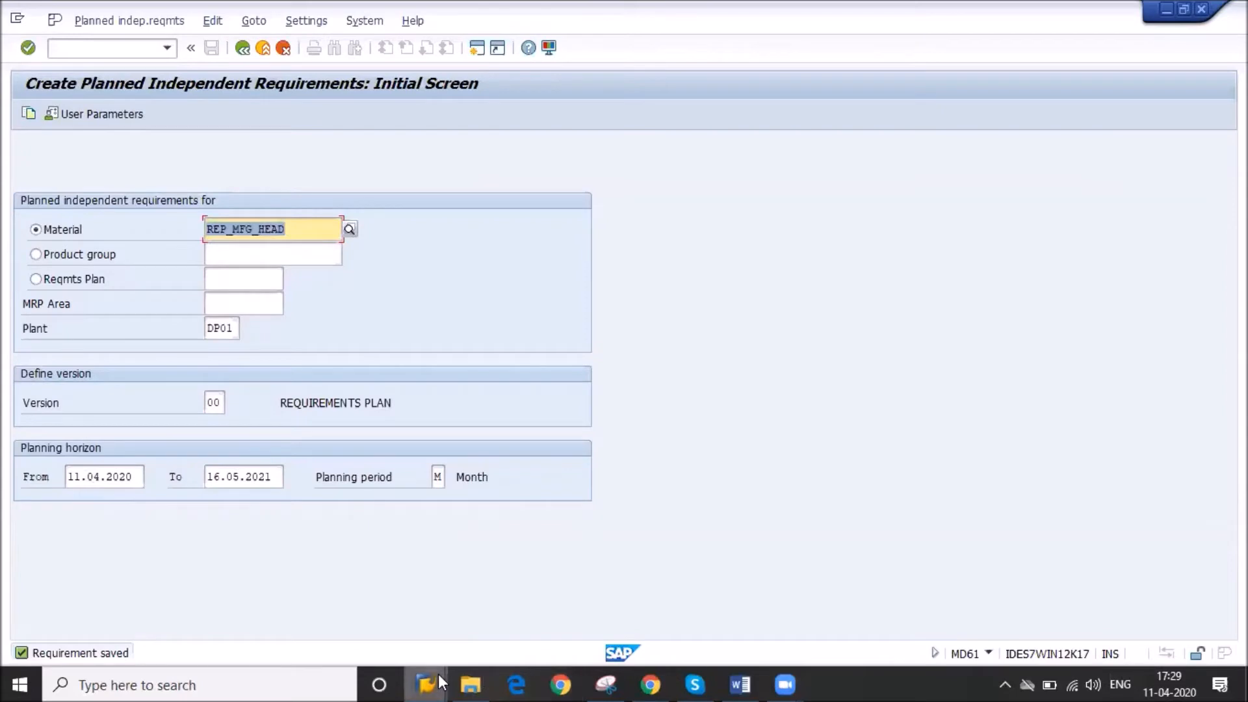
{"action": "left_click", "coordinate": [426, 683]}
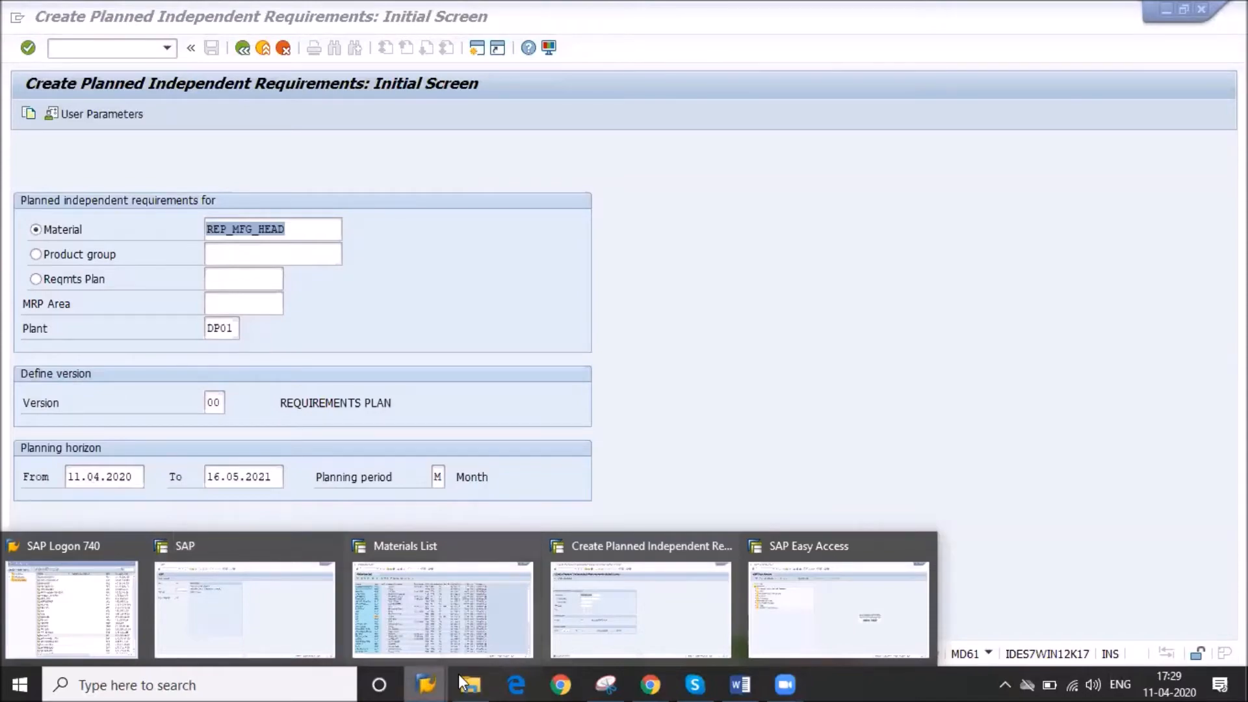
{"action": "left_click", "coordinate": [461, 677]}
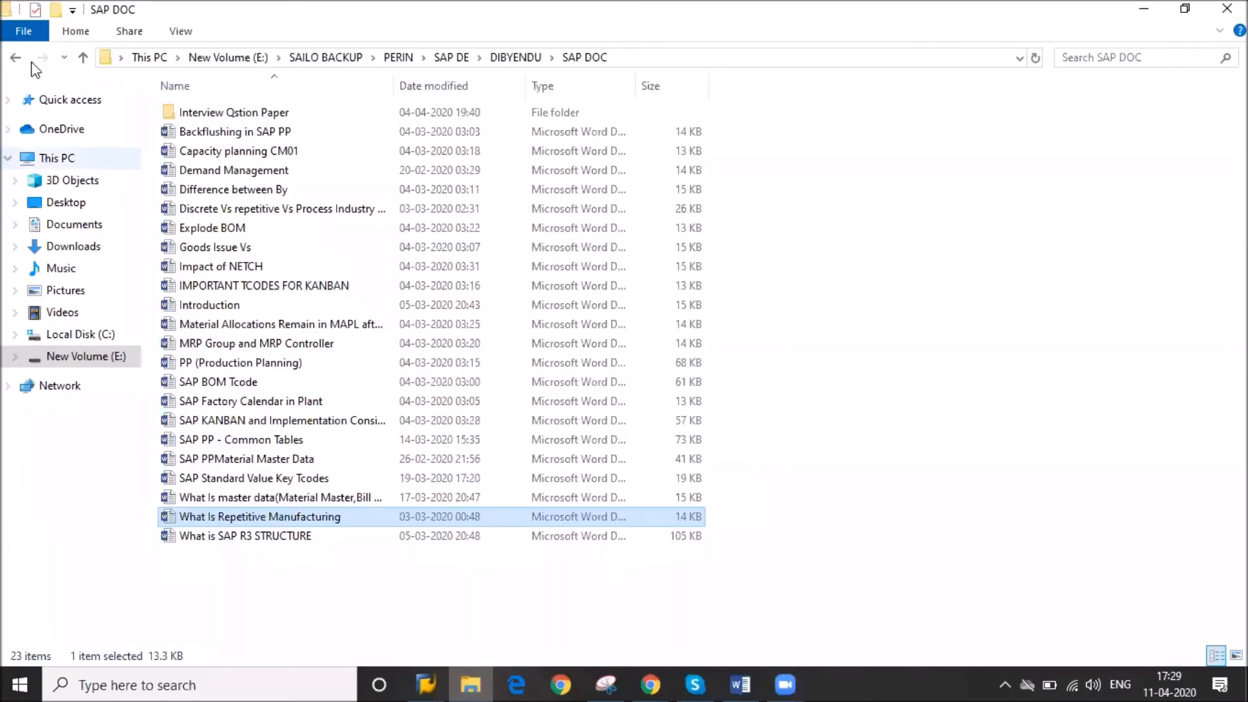
{"action": "left_click", "coordinate": [24, 54]}
{"action": "left_click", "coordinate": [24, 55]}
{"action": "left_click", "coordinate": [24, 55]}
{"action": "left_click", "coordinate": [24, 55]}
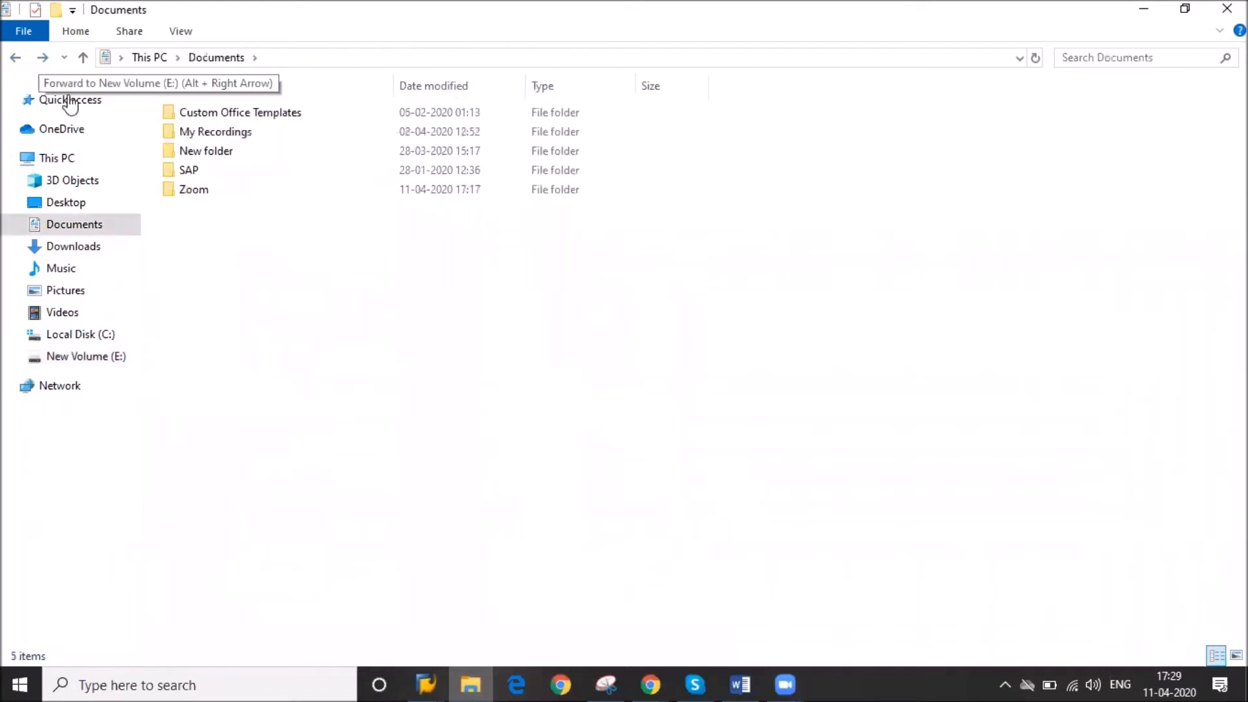
{"action": "left_click", "coordinate": [81, 59]}
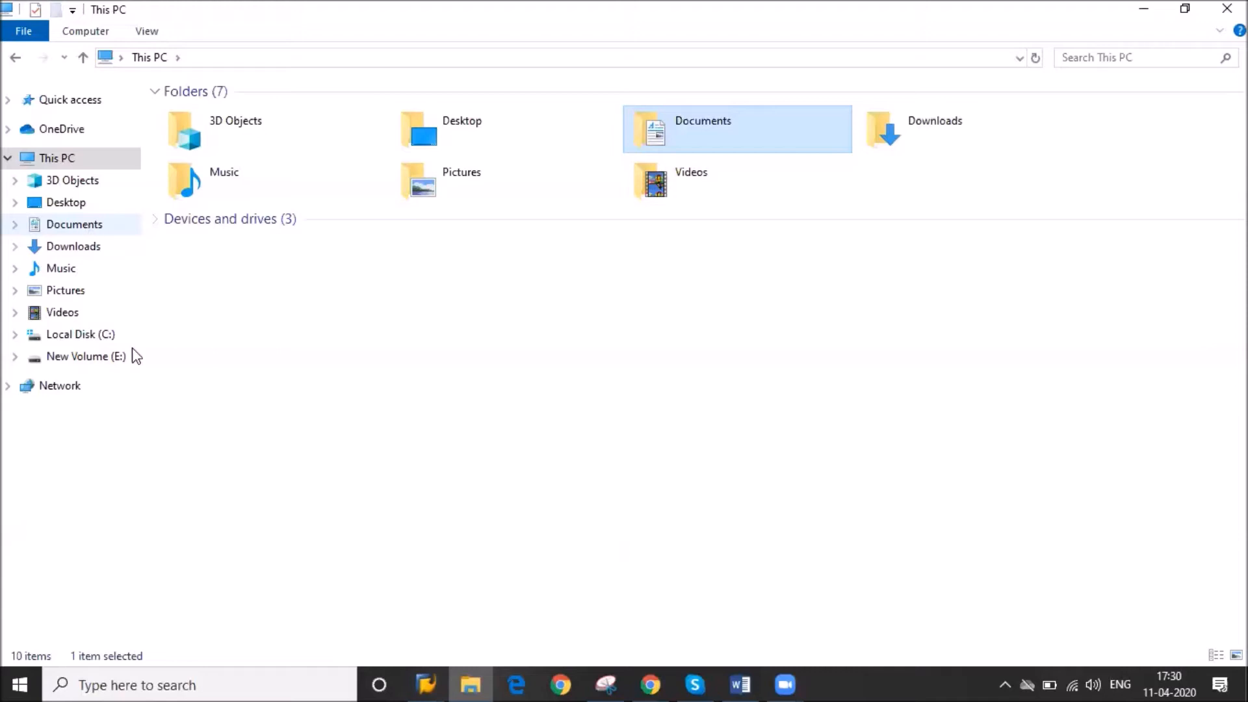
{"action": "mouse_move", "coordinate": [645, 677]}
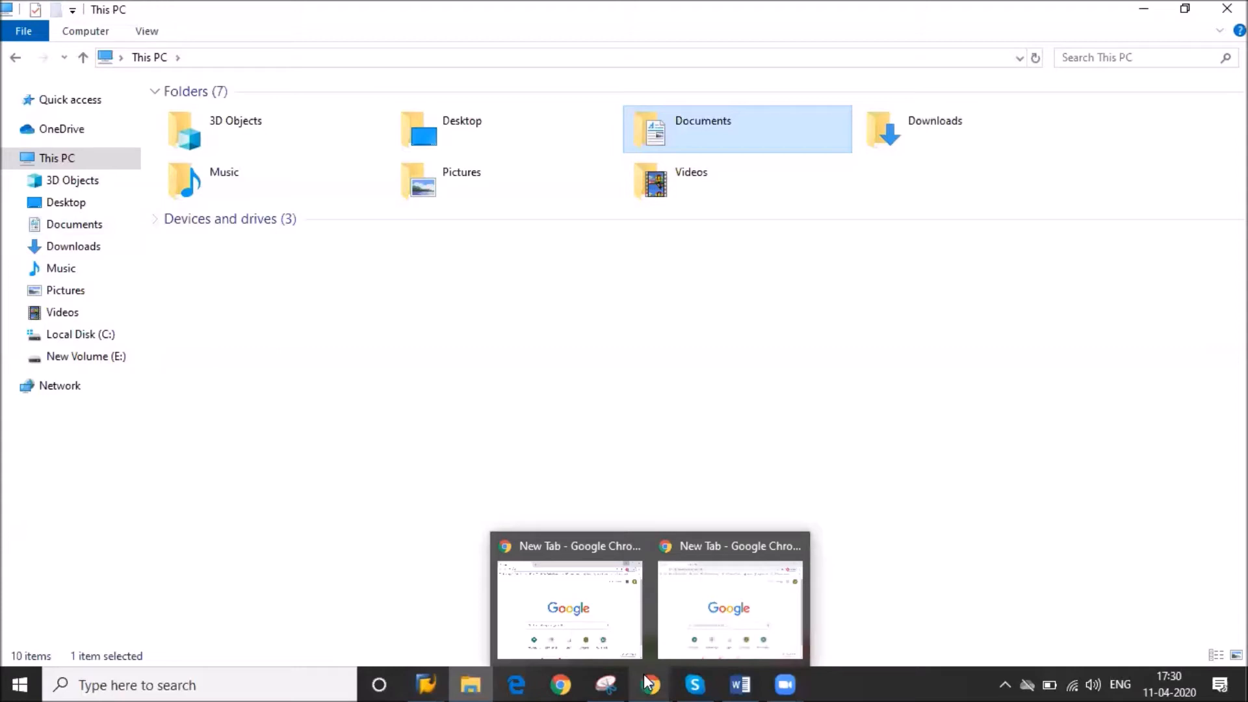
{"action": "left_click", "coordinate": [648, 683]}
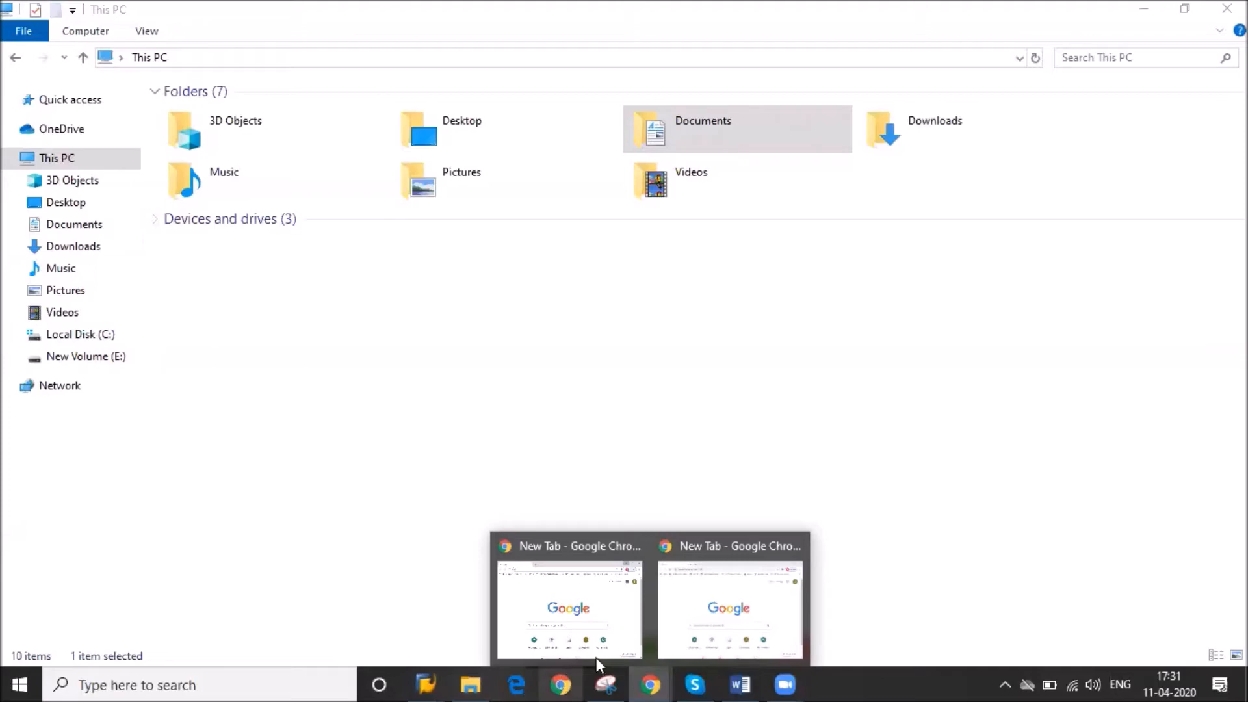
- Switch to the Word document What Is Repetitive Manufacturing and review its opening definition, highlighting the phrase "period based planning" while reading
{"action": "mouse_move", "coordinate": [595, 657]}
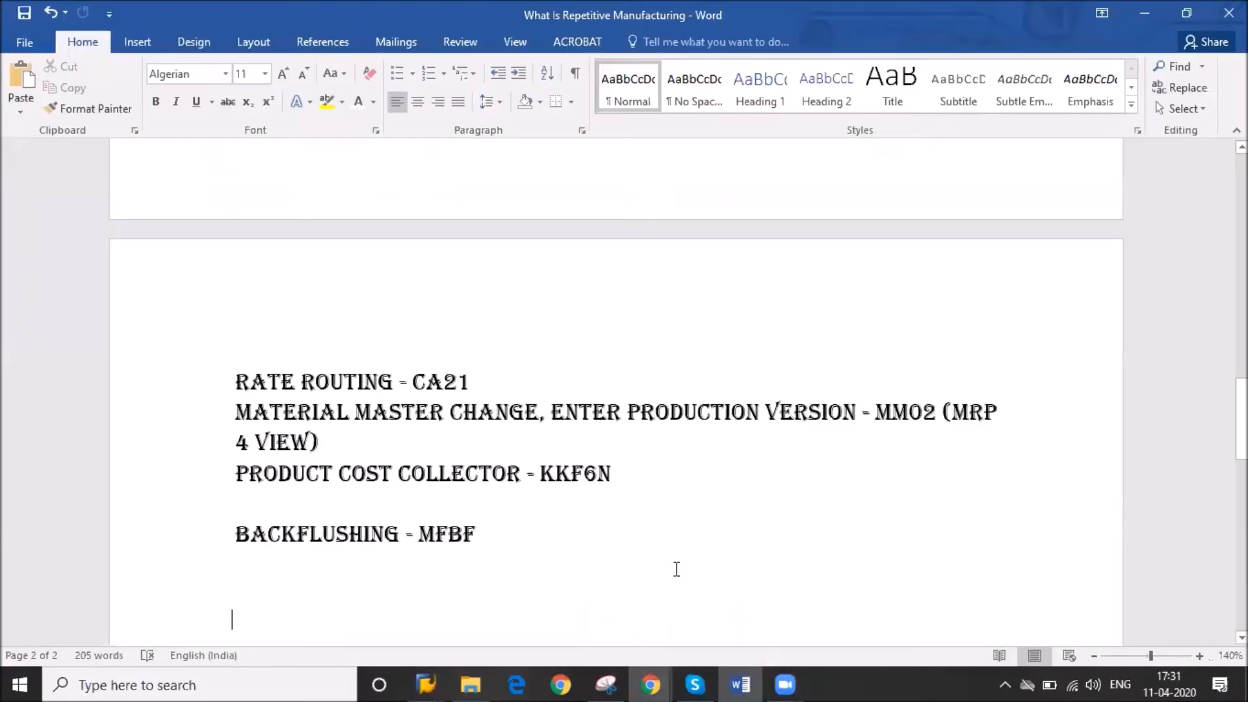
{"action": "key", "text": "ctrl+Home"}
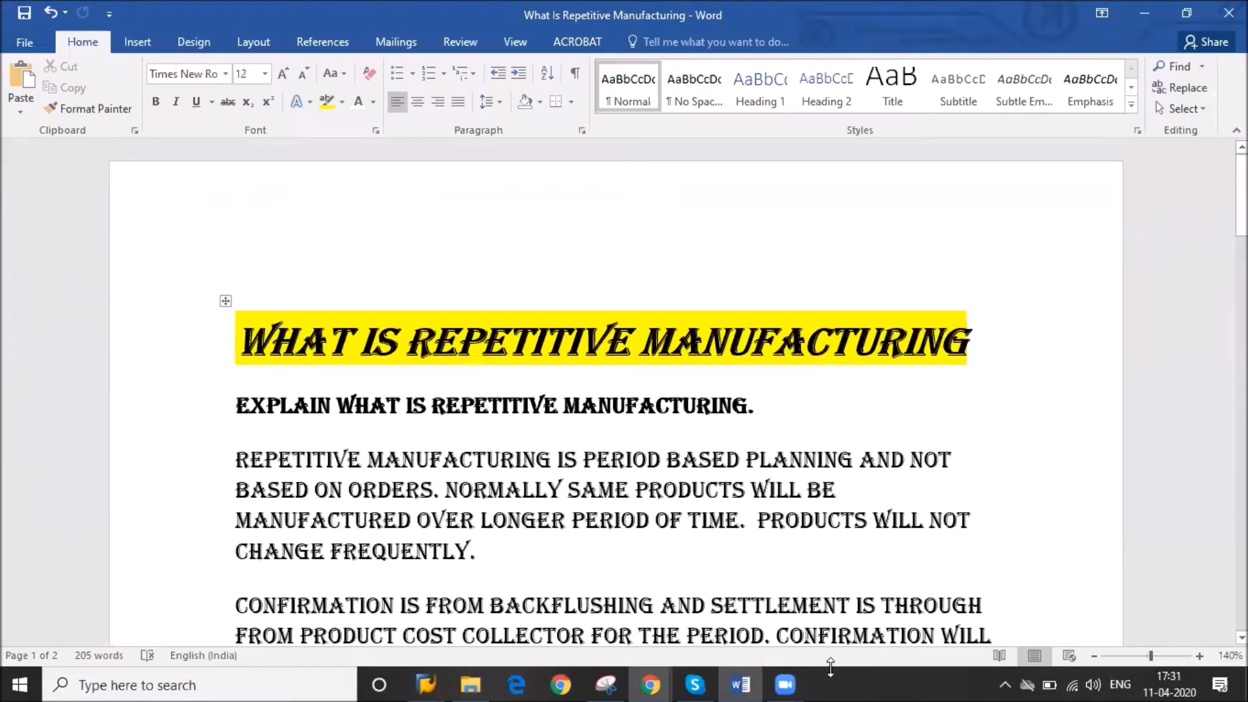
{"action": "left_click", "coordinate": [645, 553]}
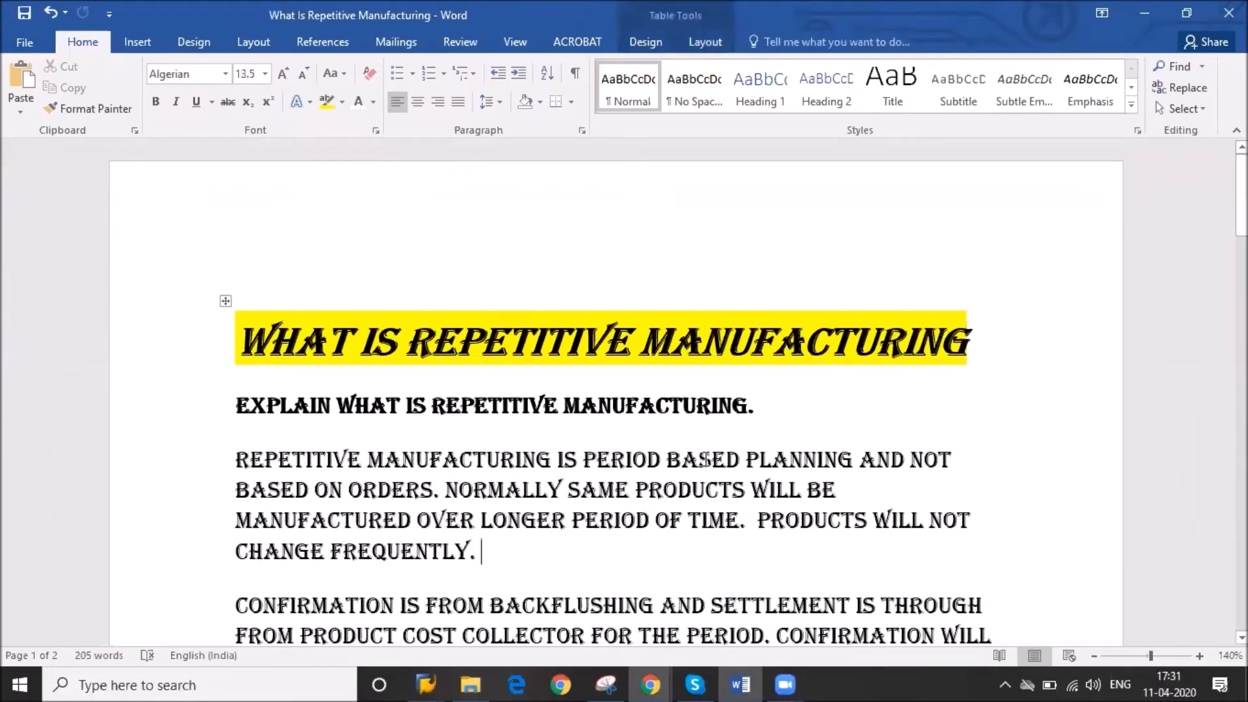
{"action": "left_click_drag", "start_coordinate": [583, 460], "coordinate": [814, 470]}
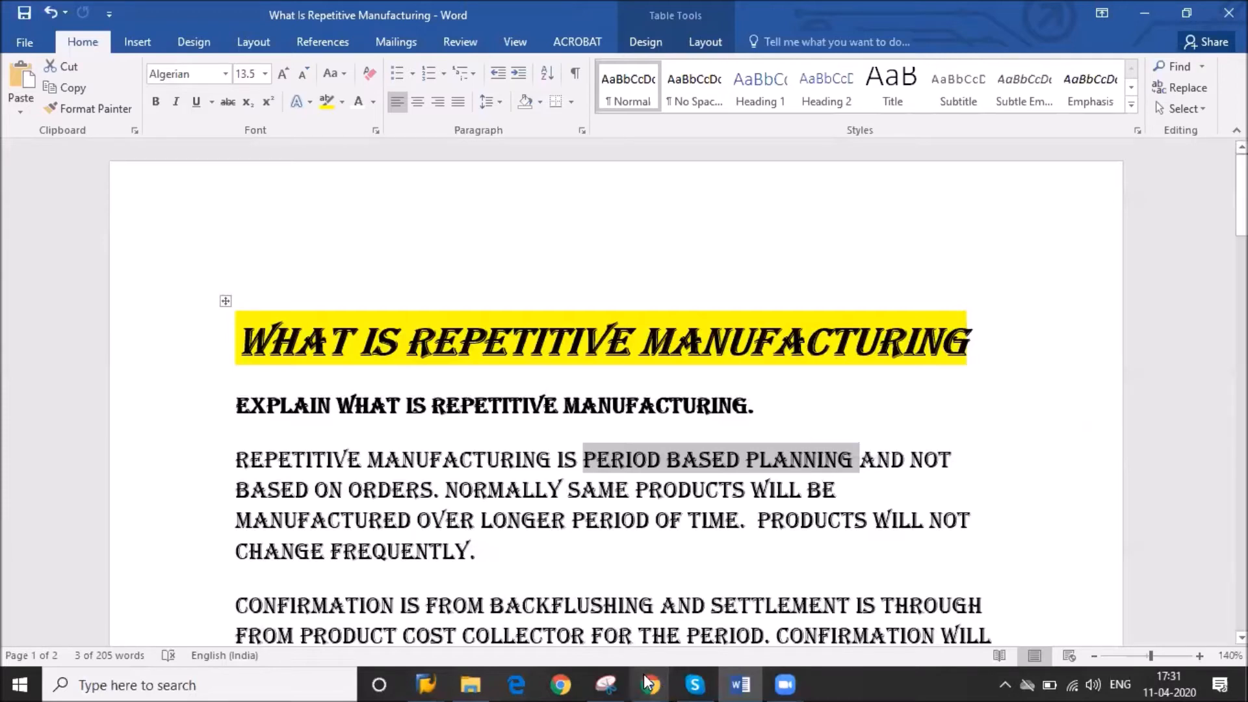
{"action": "mouse_move", "coordinate": [648, 683]}
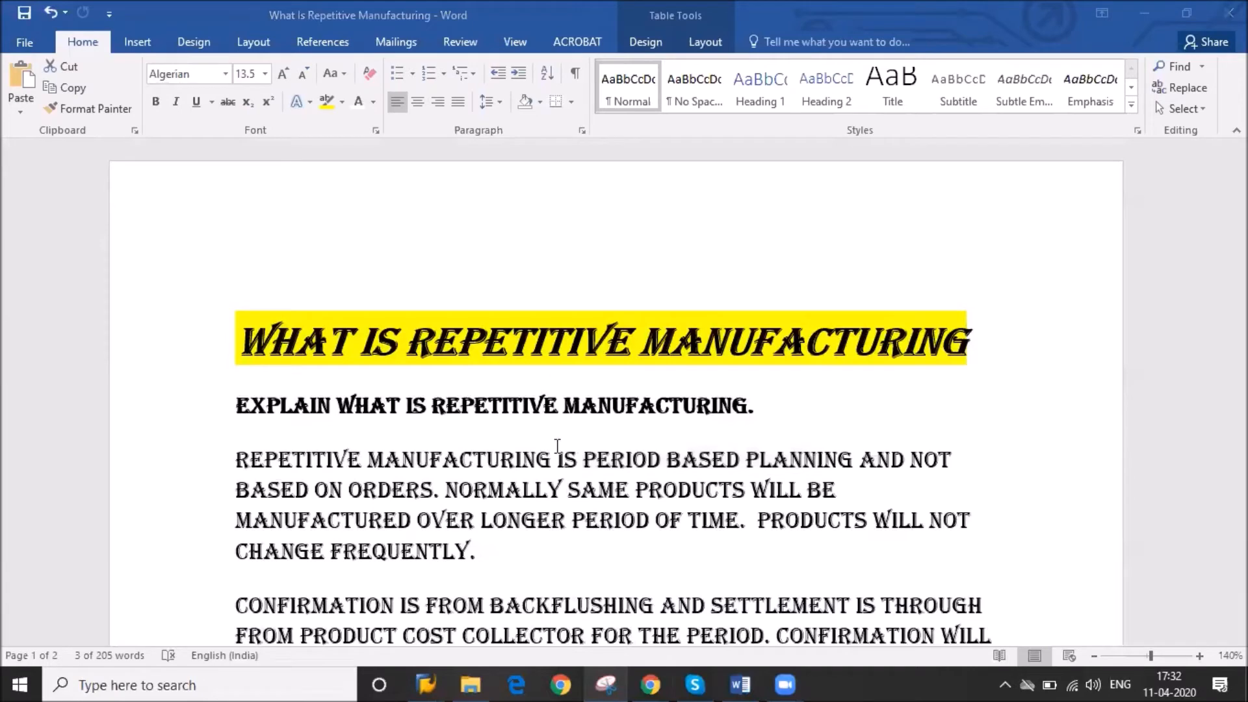
{"action": "left_click_drag", "start_coordinate": [582, 460], "coordinate": [859, 460]}
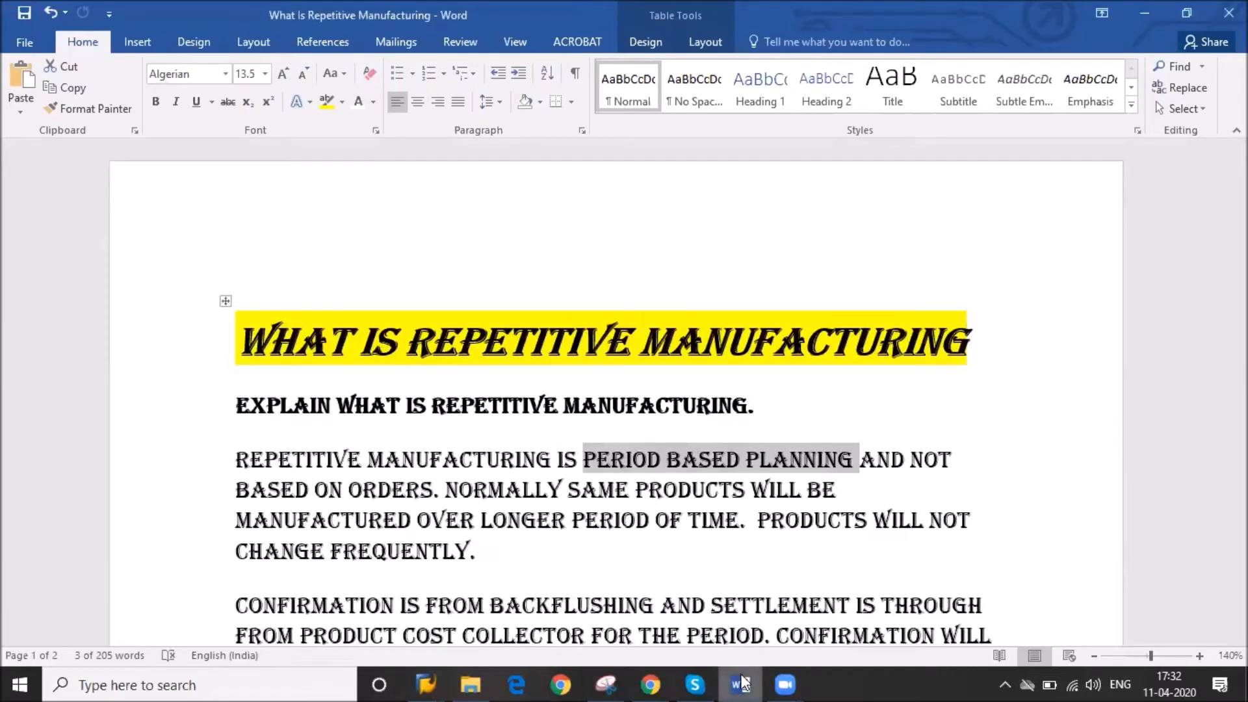
{"action": "mouse_move", "coordinate": [749, 645]}
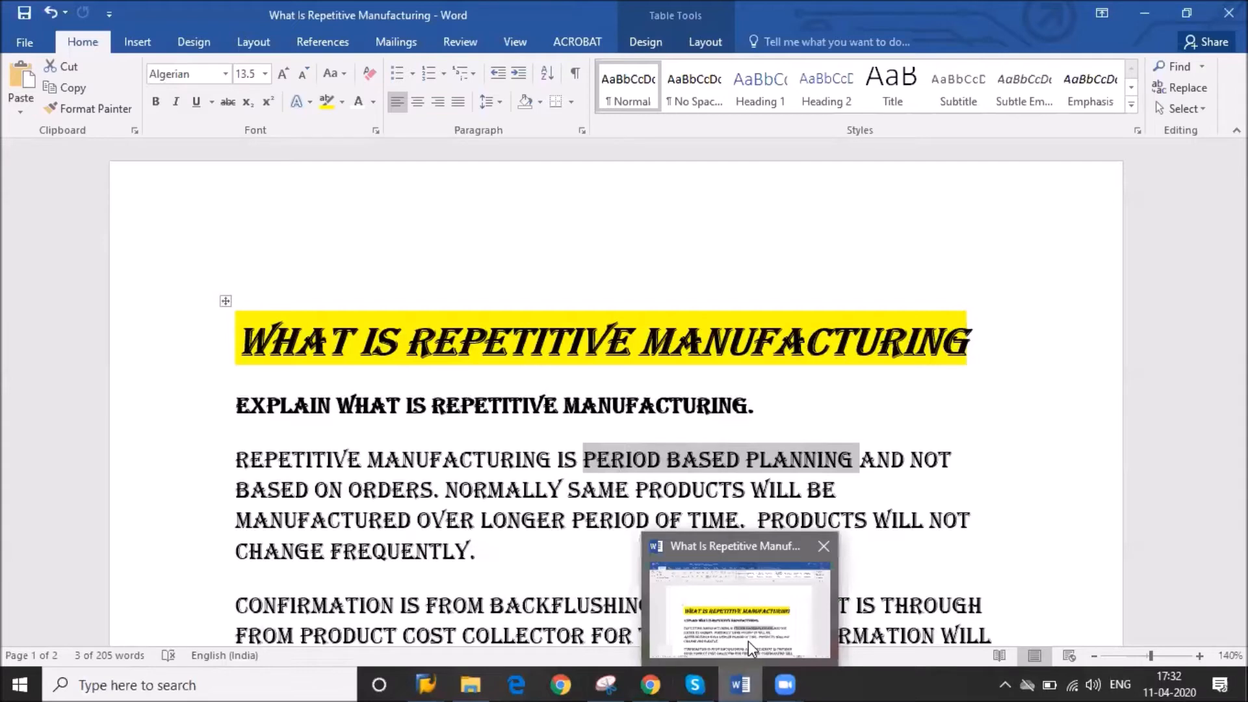
{"action": "left_click", "coordinate": [693, 539]}
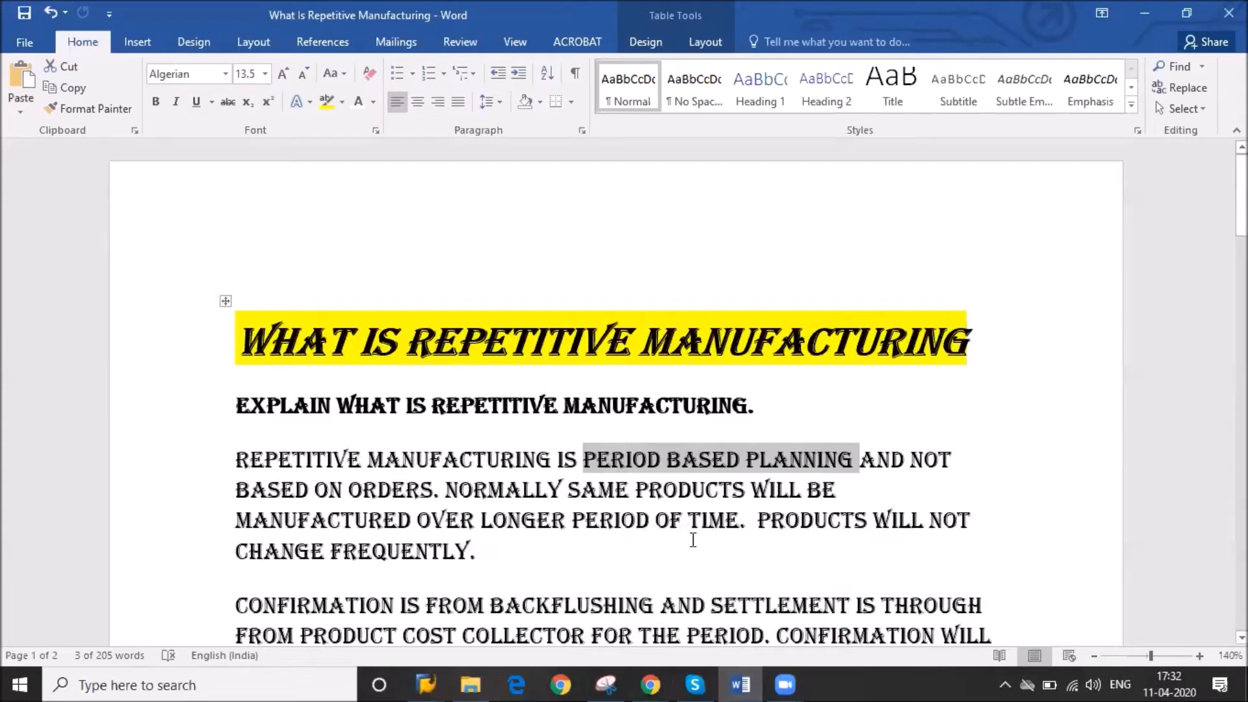
{"action": "left_click", "coordinate": [693, 539]}
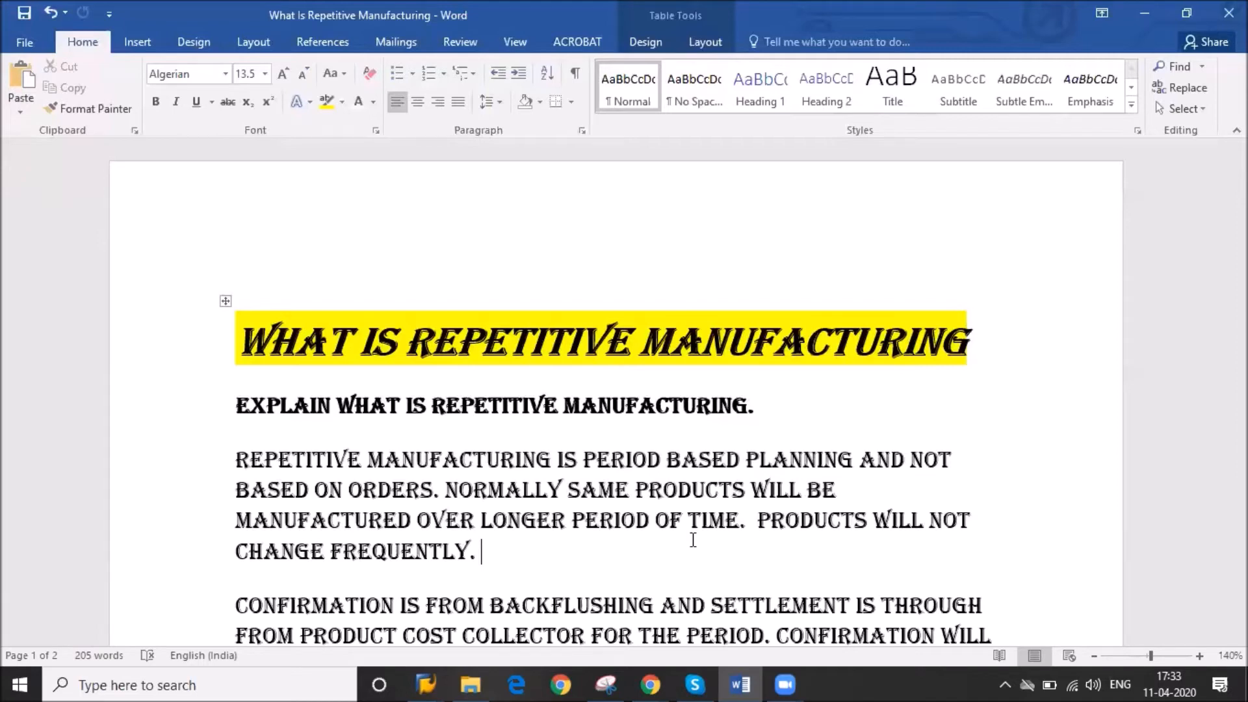
- Switch to the SAP MD61 session, enter a planned independent requirement of 20 KG for REP_MFG_HEAD in month 04.2020, and save
{"action": "left_click", "coordinate": [424, 682]}
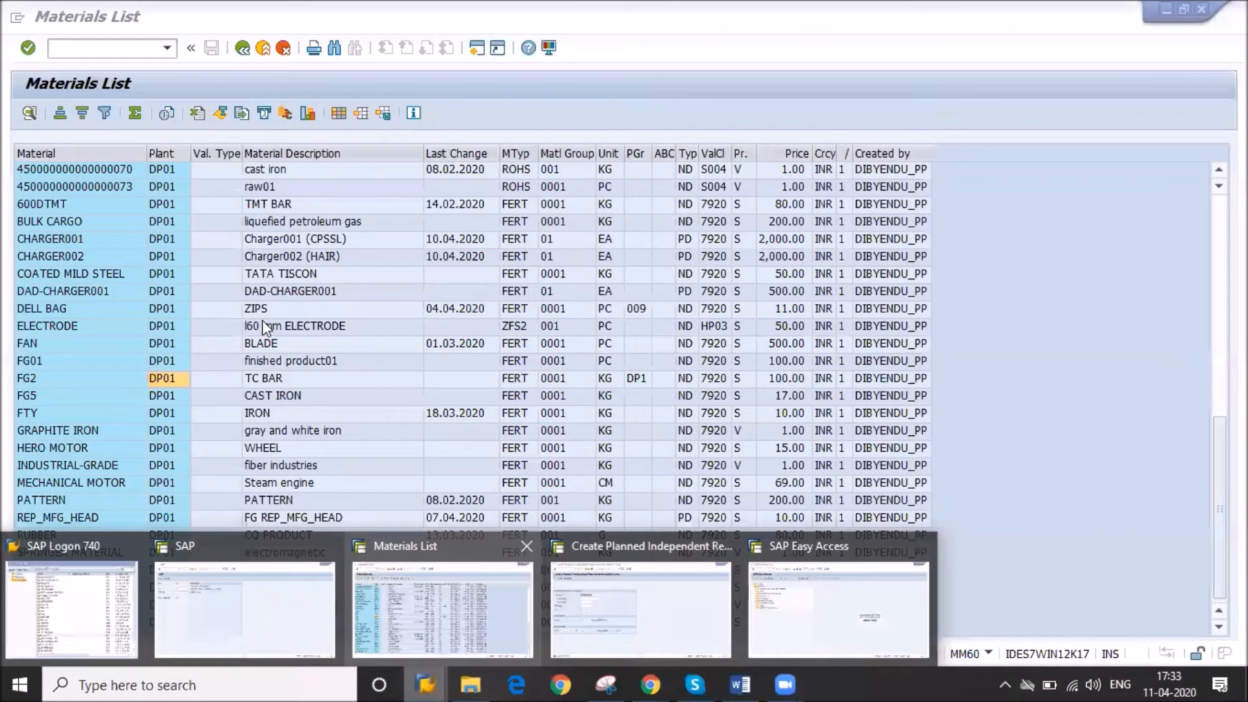
{"action": "left_click", "coordinate": [641, 610]}
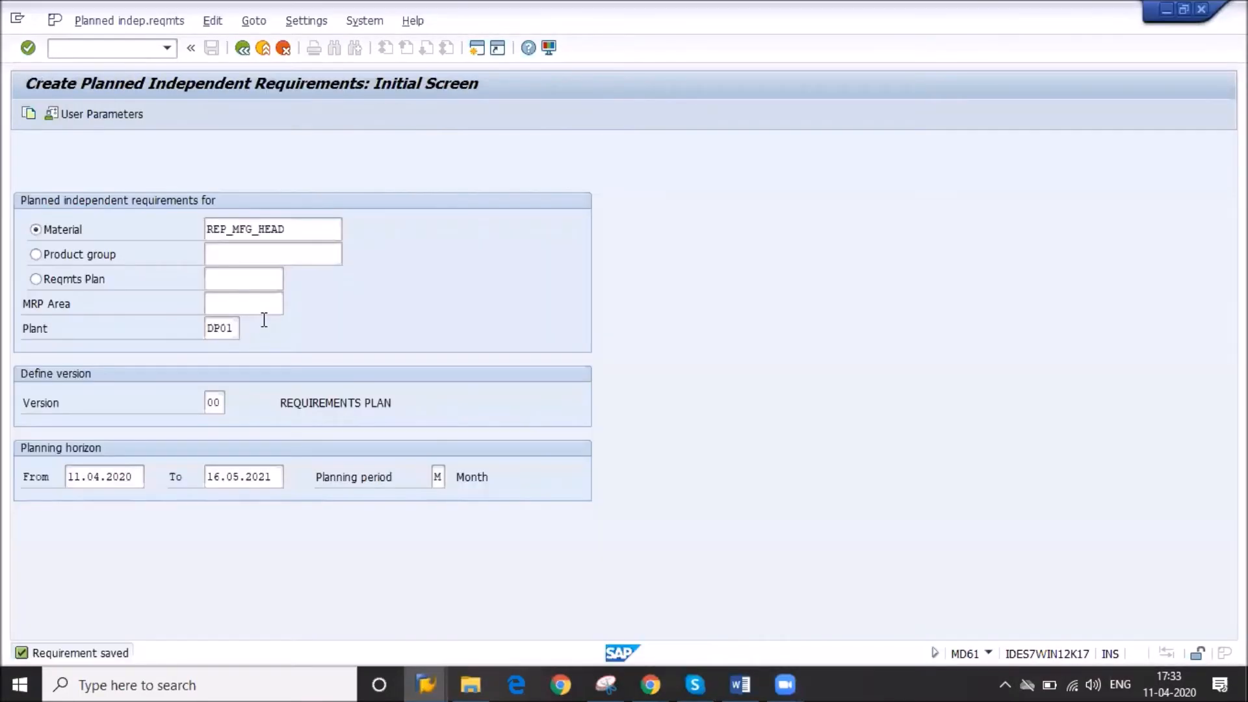
{"action": "key", "text": "Return"}
{"action": "left_click", "coordinate": [304, 274]}
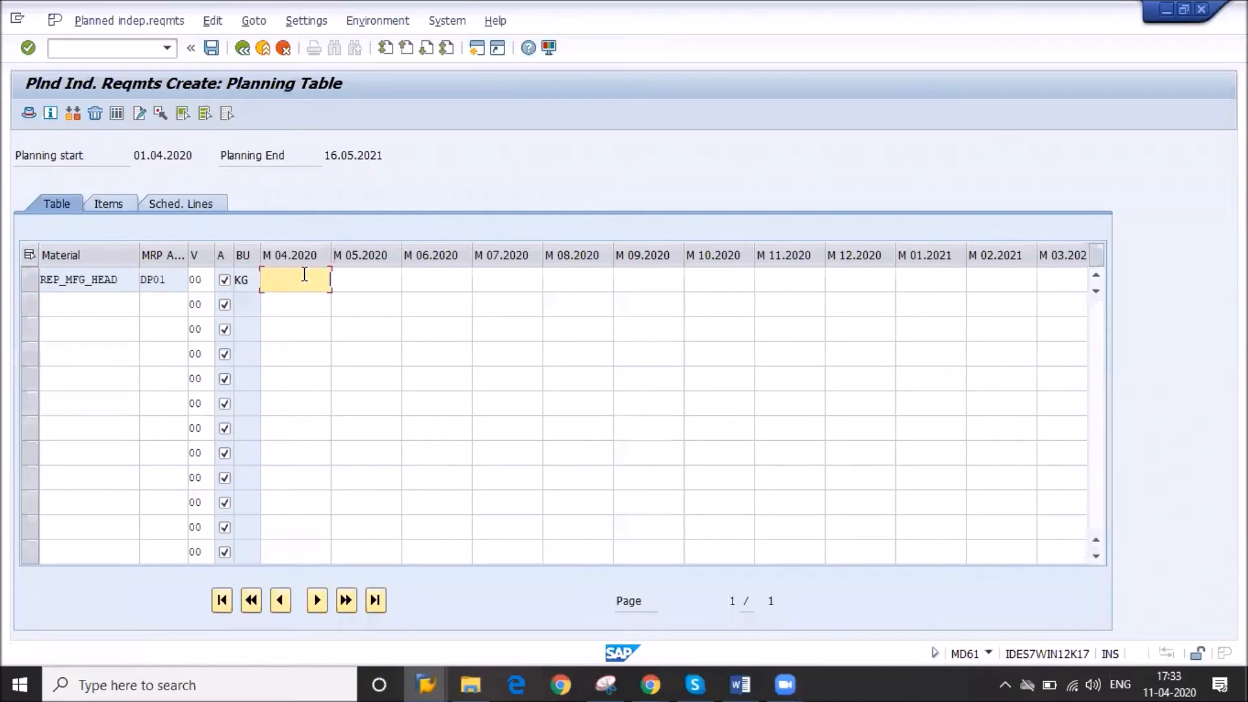
{"action": "type", "text": "20"}
{"action": "key", "text": "Return"}
{"action": "left_click", "coordinate": [324, 280]}
{"action": "left_click", "coordinate": [213, 49]}
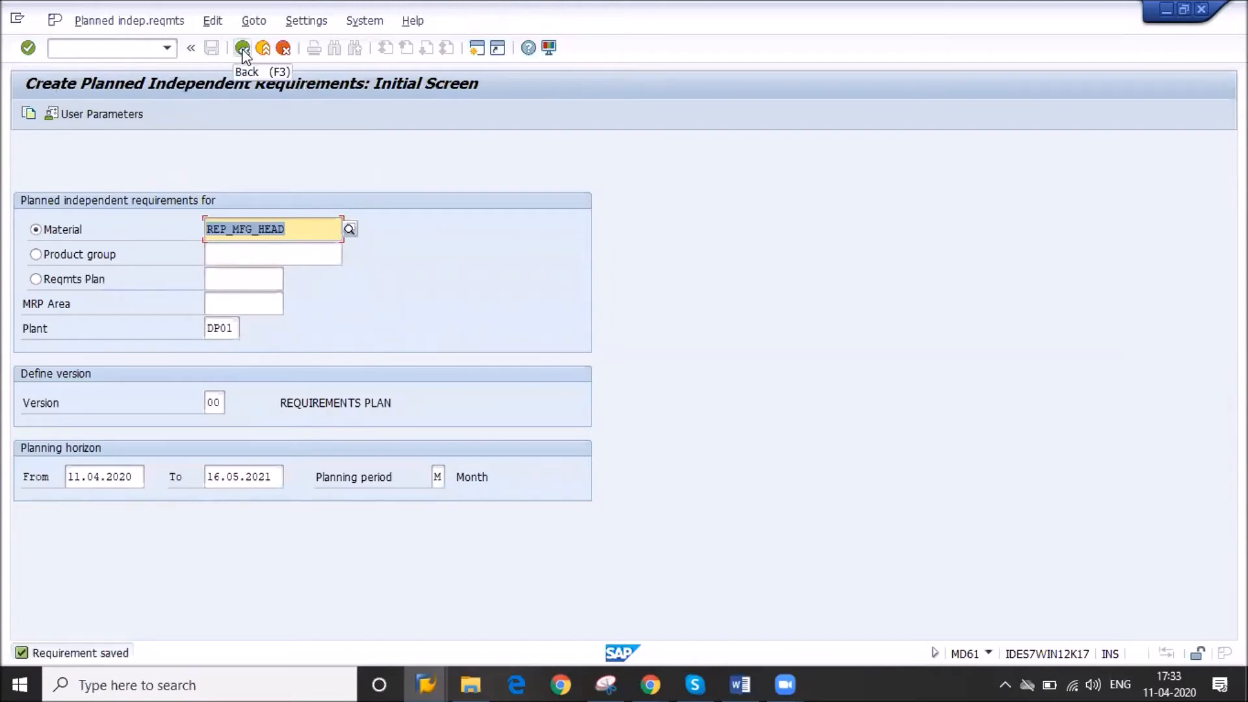
- Leave MD61 and open the stock/requirements list for REP_MFG_HEAD in plant DP01 with transaction MD04
{"action": "left_click", "coordinate": [243, 50]}
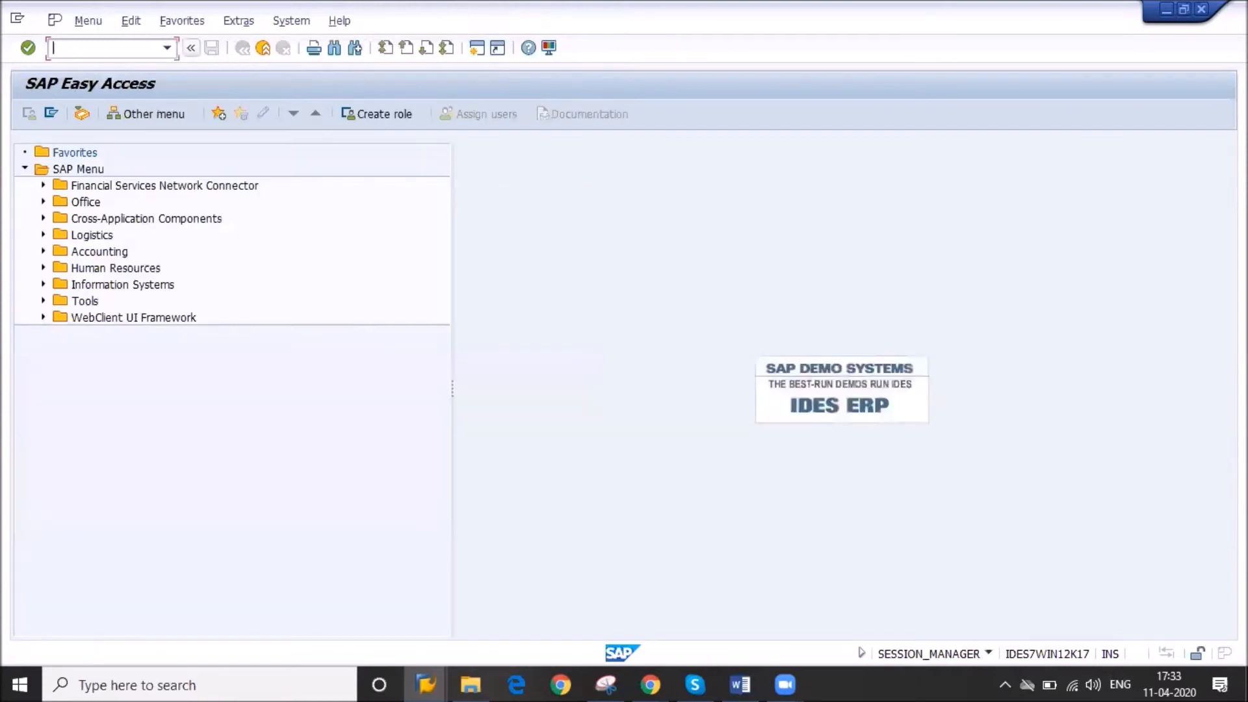
{"action": "type", "text": "md04"}
{"action": "key", "text": "Return"}
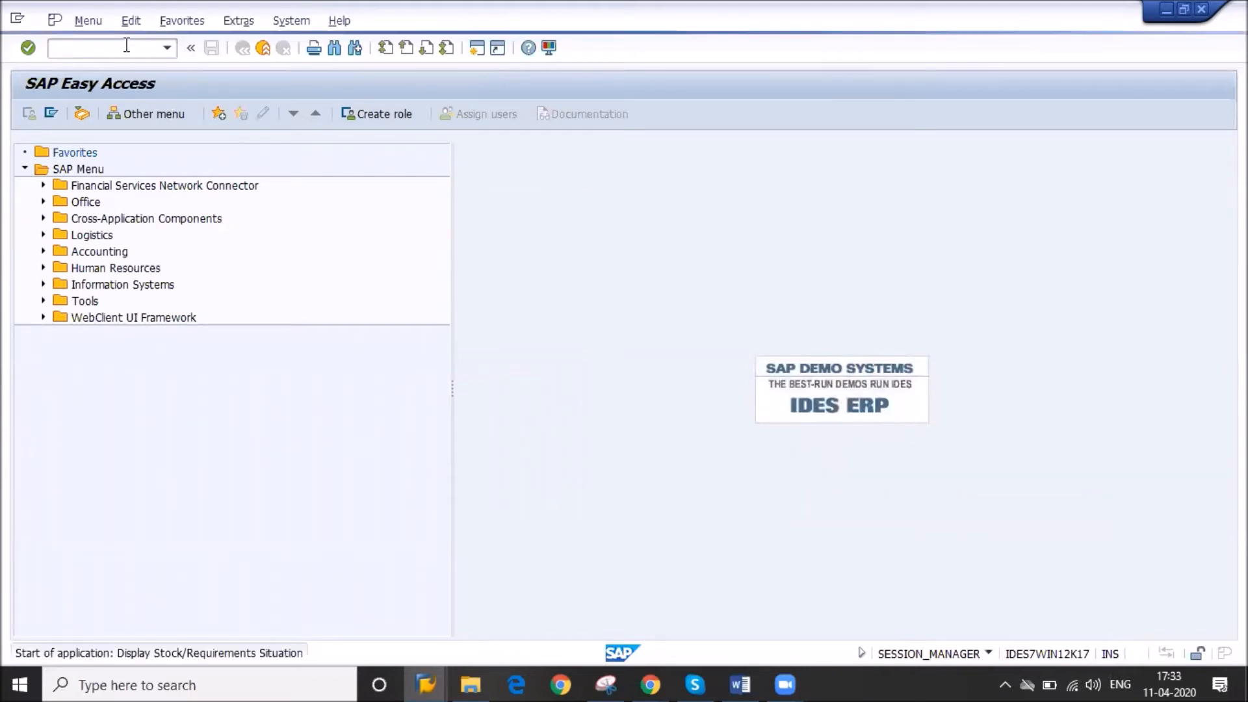
{"action": "key", "text": "Return"}
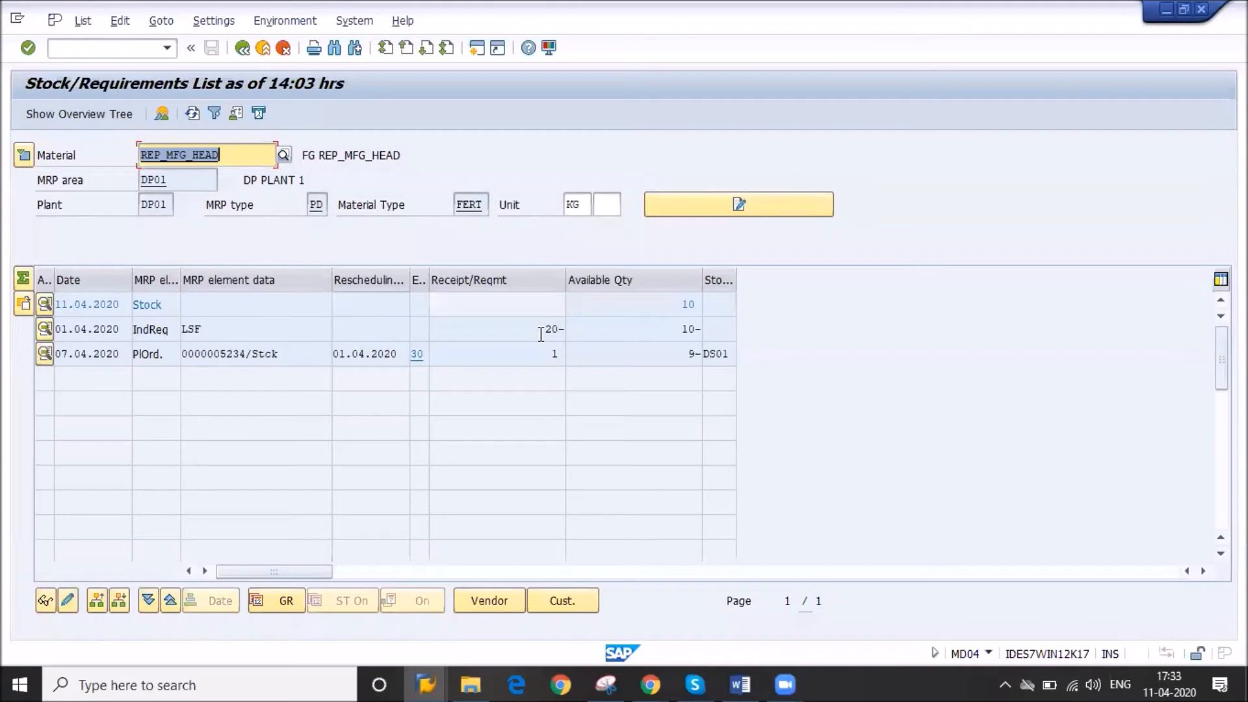
- Examine the stock, independent requirement and planned order rows, comparing their receipt/requirement and available quantities
{"action": "left_click_drag", "start_coordinate": [545, 329], "coordinate": [588, 326]}
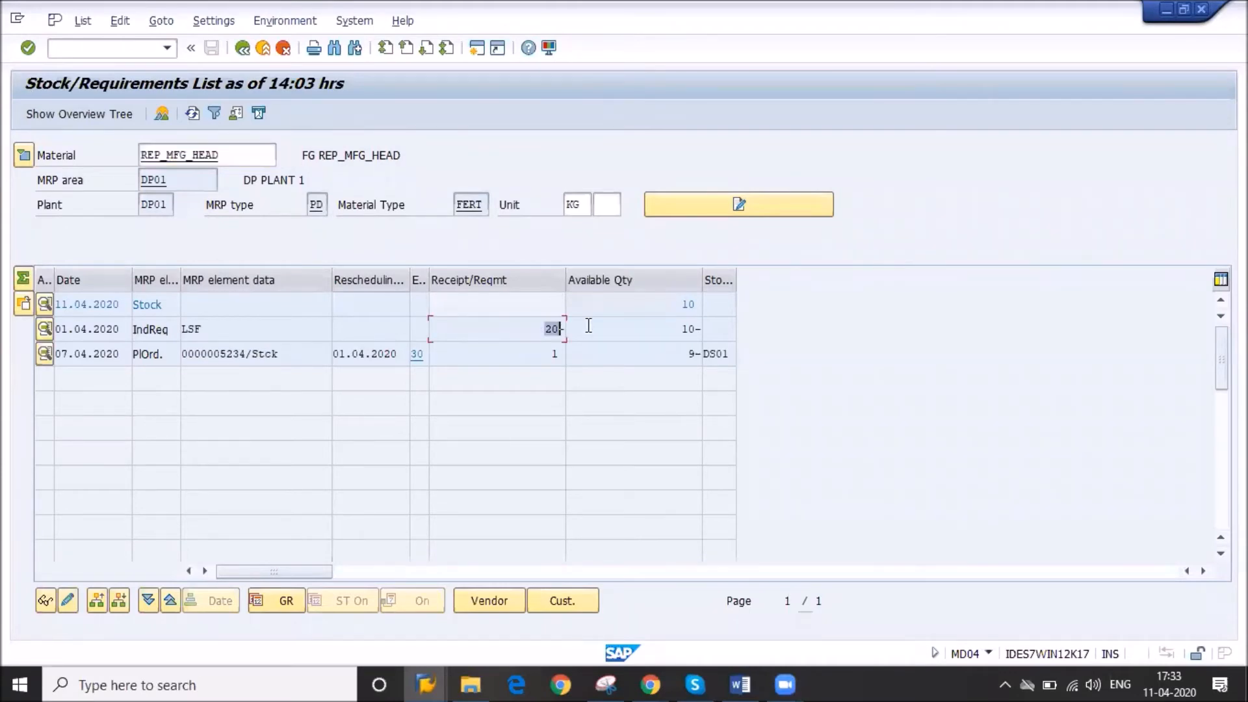
{"action": "left_click_drag", "start_coordinate": [706, 307], "coordinate": [682, 306]}
{"action": "left_click", "coordinate": [549, 329]}
{"action": "left_click", "coordinate": [553, 353]}
{"action": "double_click", "coordinate": [558, 353]}
{"action": "double_click", "coordinate": [700, 346]}
{"action": "double_click", "coordinate": [699, 306]}
{"action": "double_click", "coordinate": [563, 329]}
{"action": "left_click", "coordinate": [672, 315]}
{"action": "left_click_drag", "start_coordinate": [674, 325], "coordinate": [708, 332]}
{"action": "left_click_drag", "start_coordinate": [549, 354], "coordinate": [560, 352]}
{"action": "left_click_drag", "start_coordinate": [686, 353], "coordinate": [698, 353]}
{"action": "left_click", "coordinate": [284, 352]}
{"action": "left_click_drag", "start_coordinate": [284, 352], "coordinate": [171, 338]}
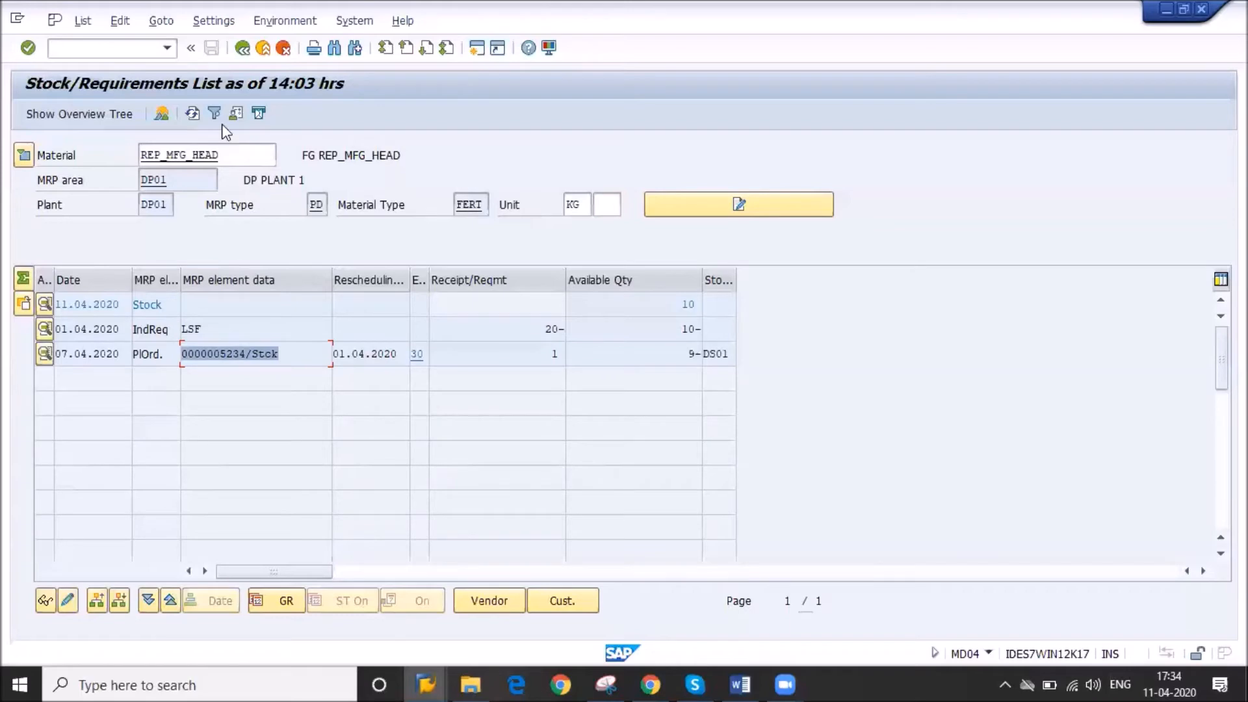
- Leave the stock/requirements list and start transaction MD02 for single-item, multi-level planning
{"action": "left_click", "coordinate": [242, 48]}
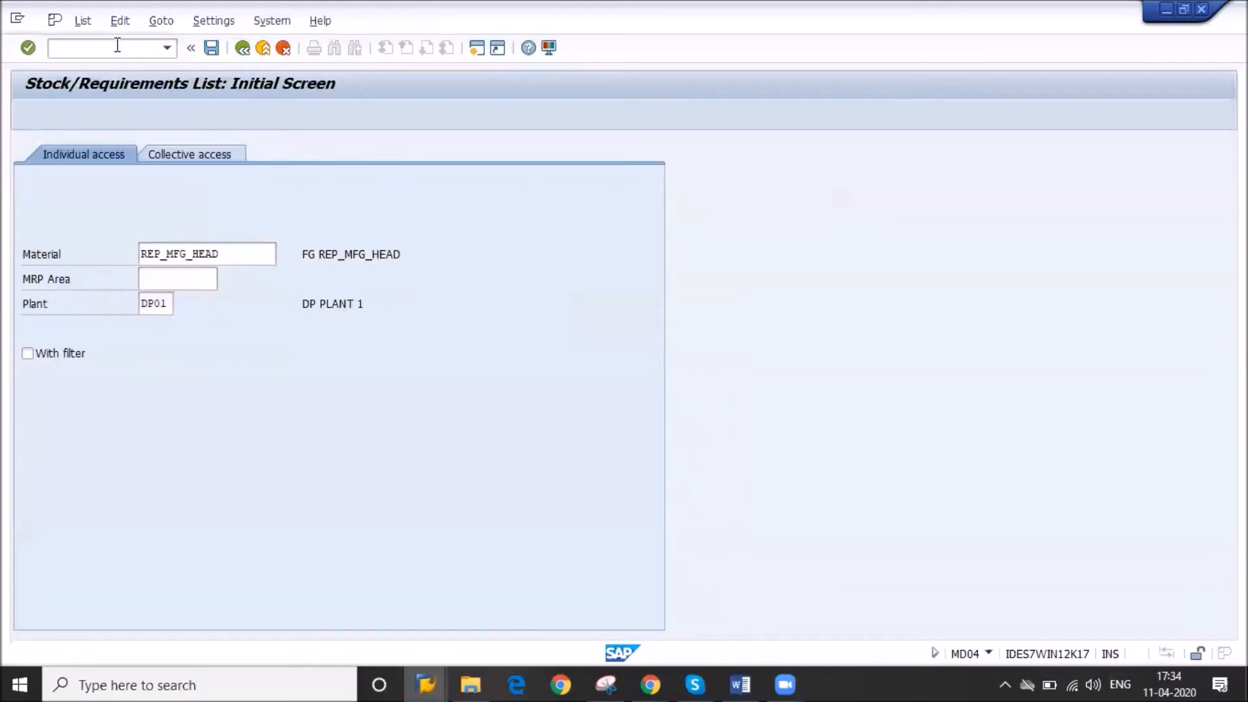
{"action": "type", "text": "md02"}
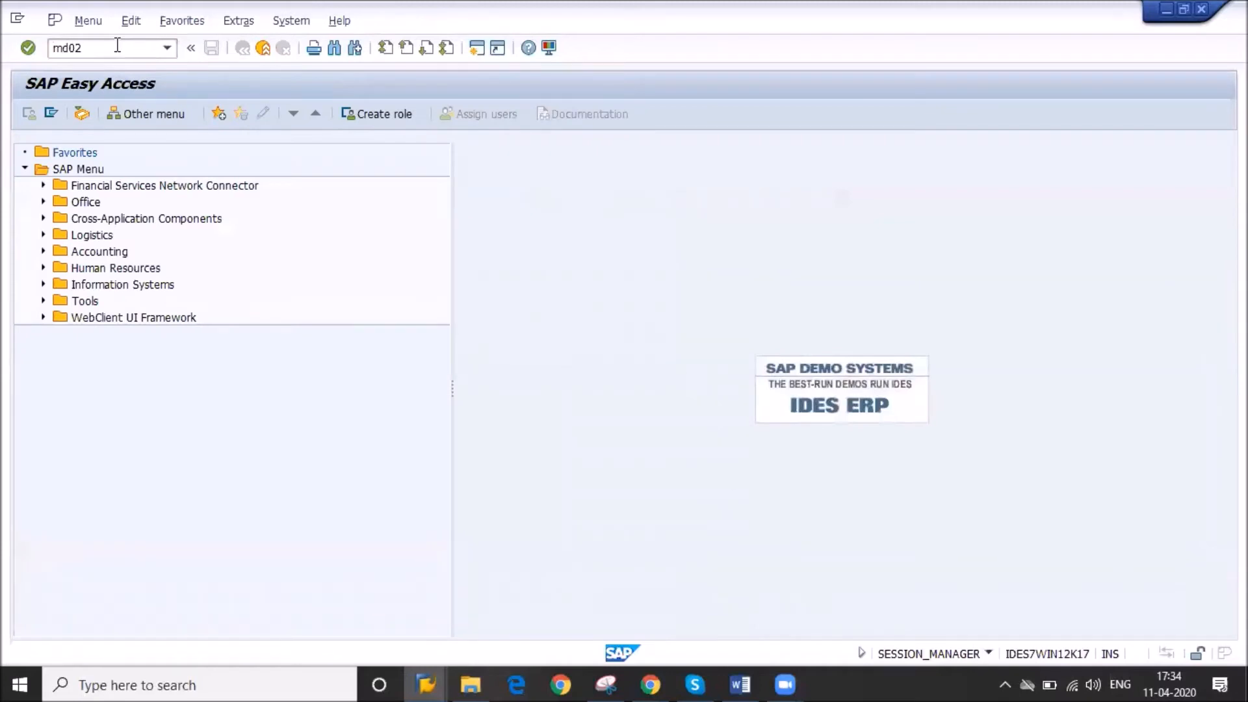
{"action": "key", "text": "Return"}
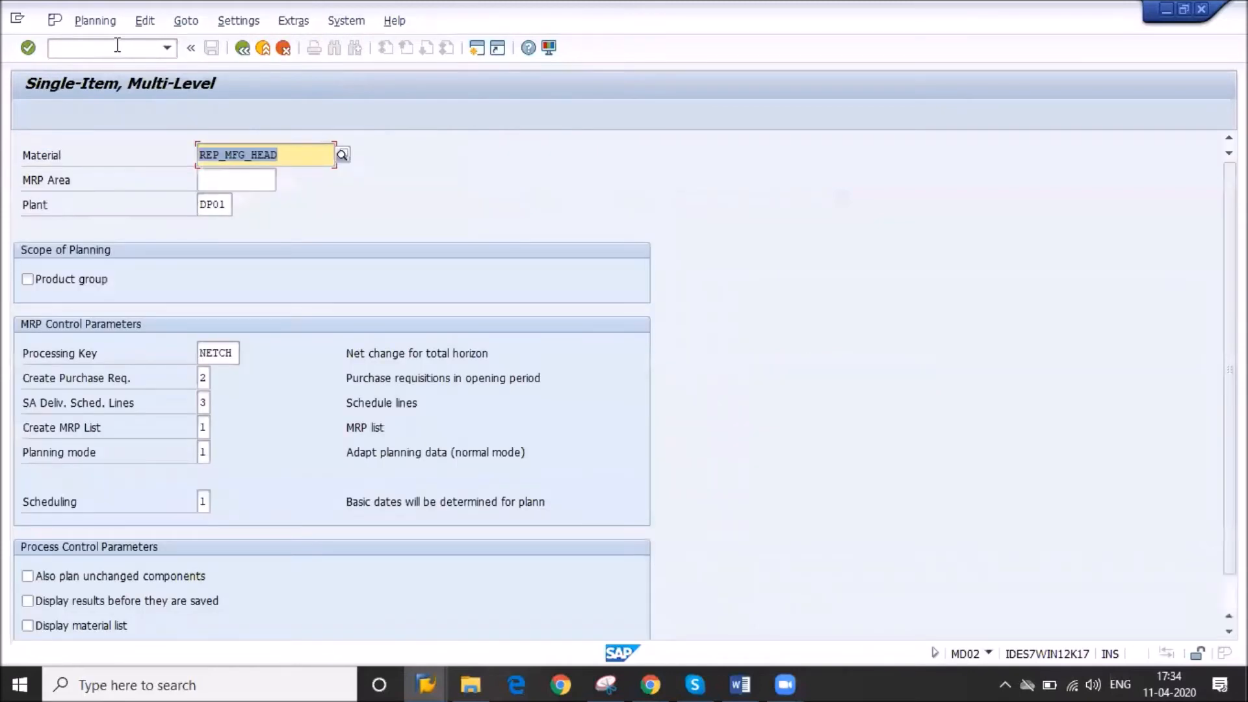
- Set Create Purchase Req. to 1 and SA Deliv. Sched. Lines to 3 in the MRP control parameters
{"action": "key", "text": "Tab"}
{"action": "key", "text": "Tab"}
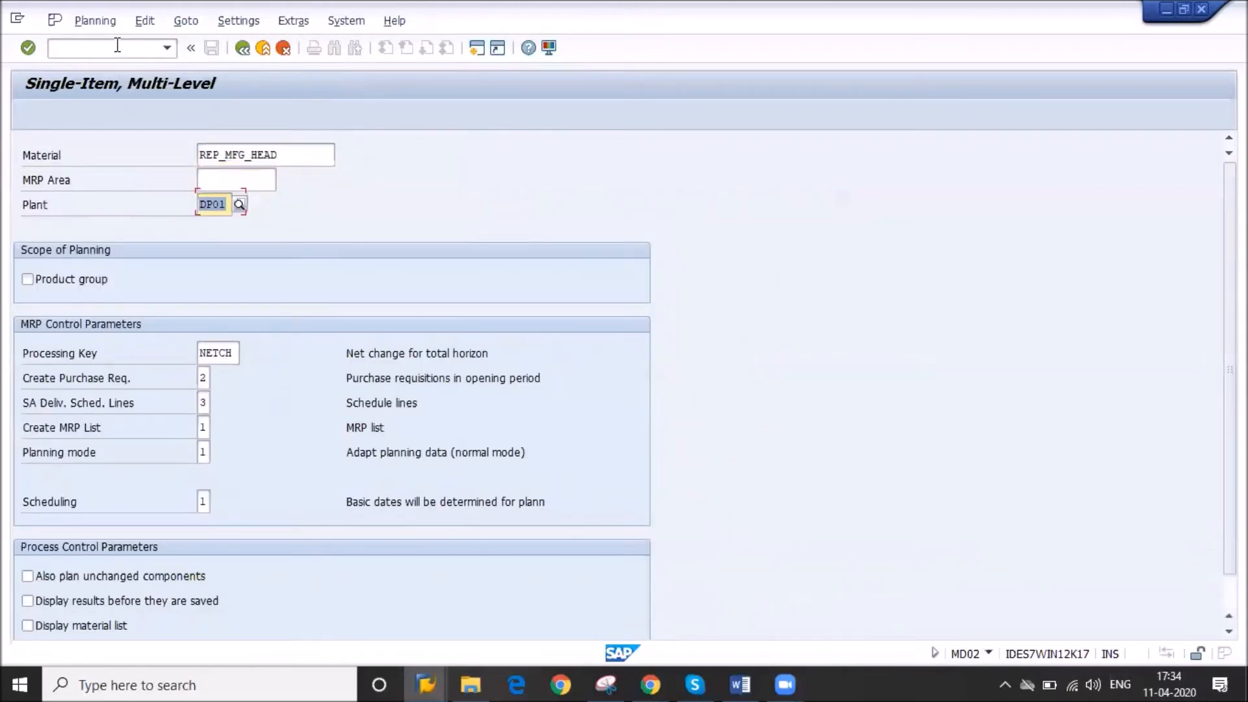
{"action": "key", "text": "Tab"}
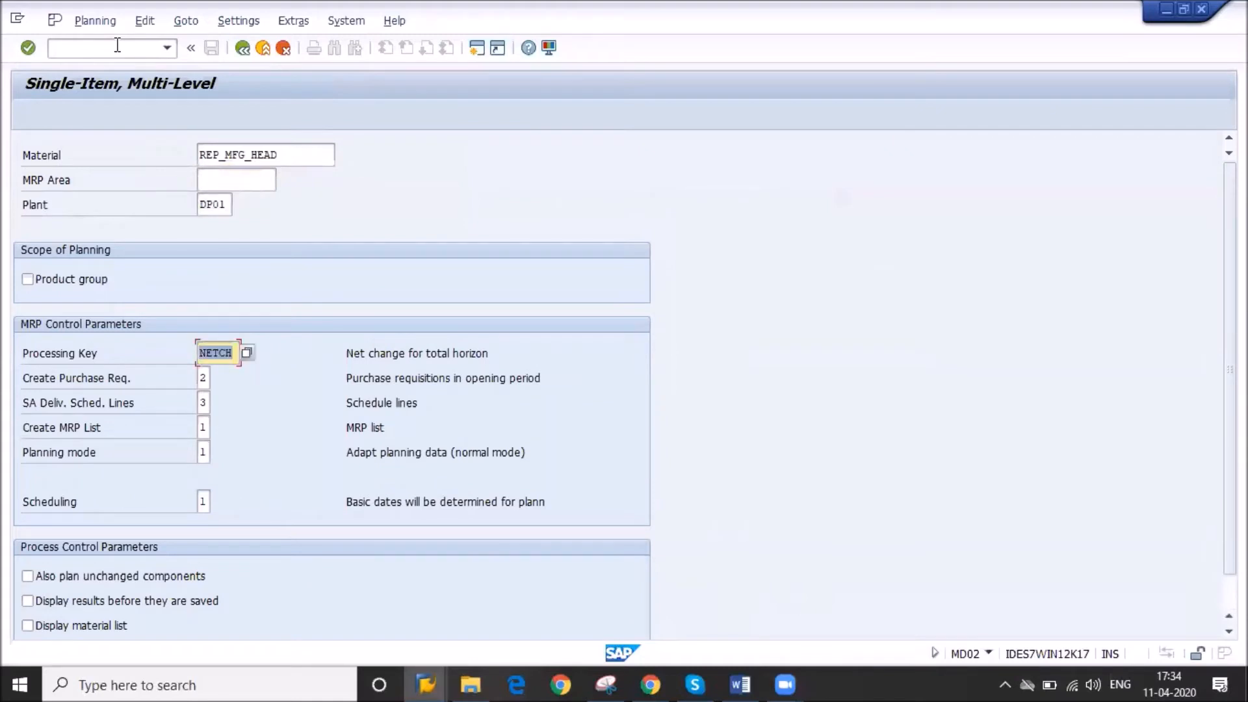
{"action": "key", "text": "Tab"}
{"action": "type", "text": "1"}
{"action": "key", "text": "Tab"}
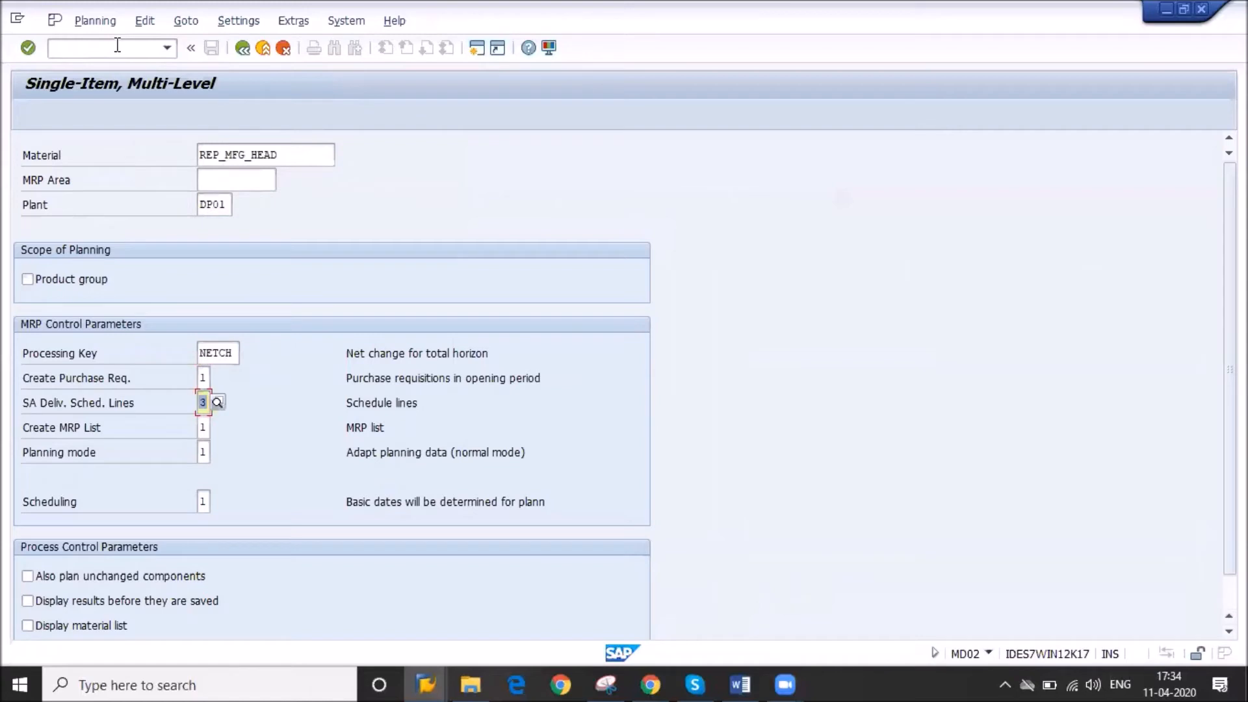
{"action": "type", "text": "3"}
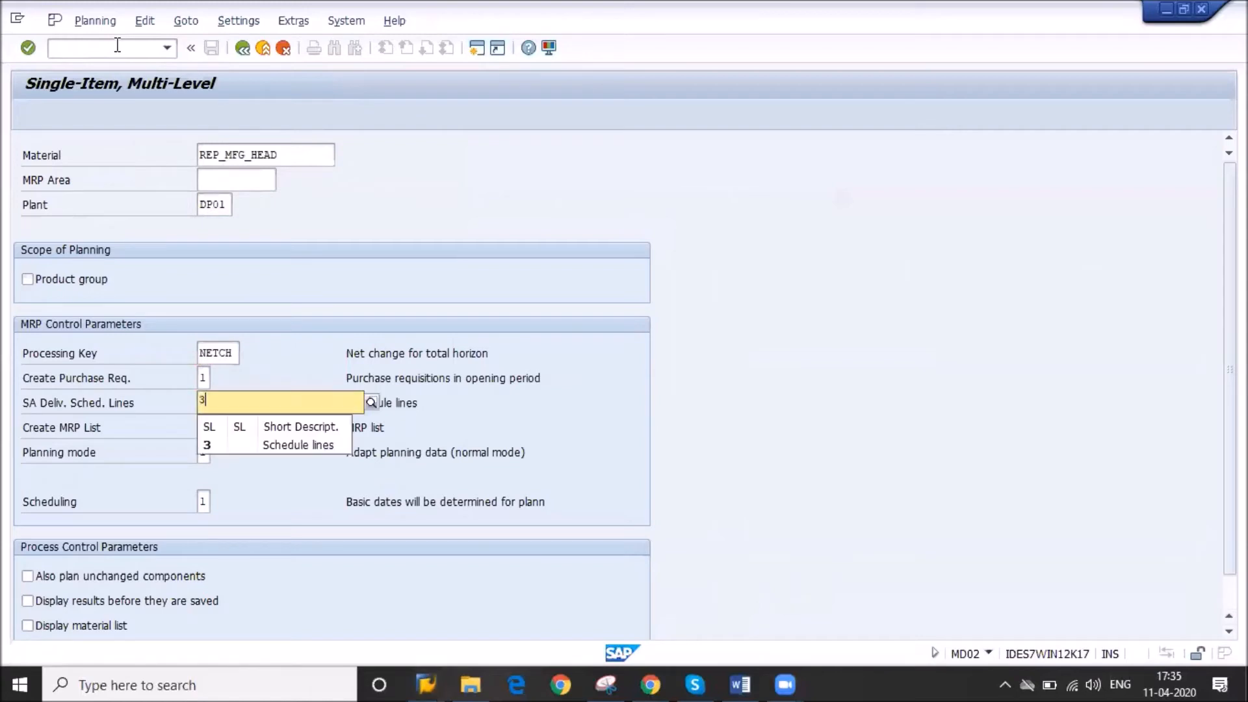
{"action": "key", "text": "Return"}
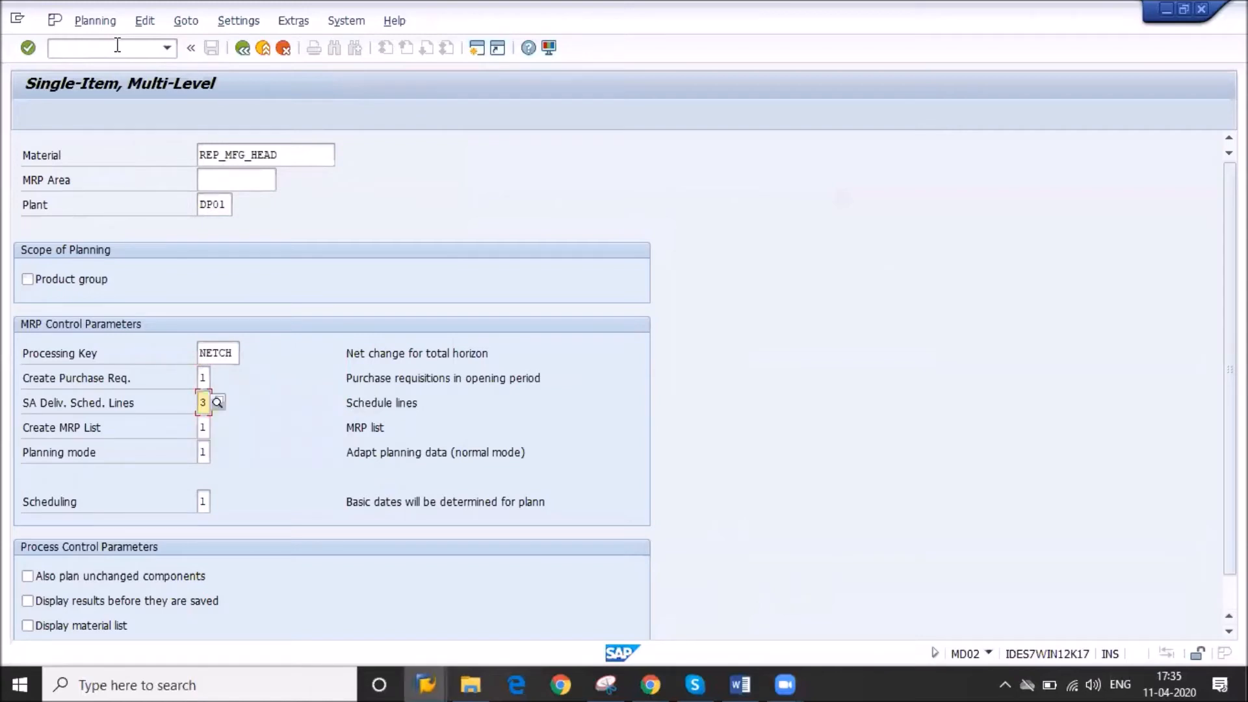
- Set the planning mode to 3 and scheduling to 2, lead time scheduling and capacity planning
{"action": "key", "text": "Tab"}
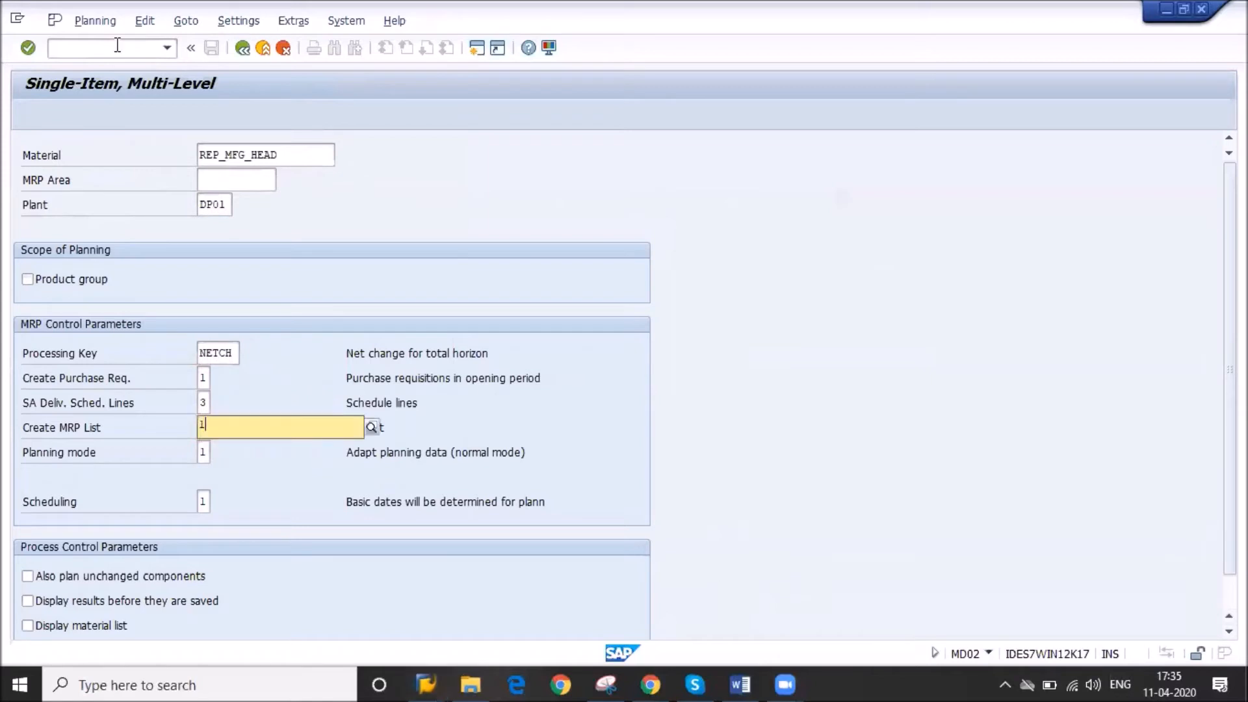
{"action": "key", "text": "Tab"}
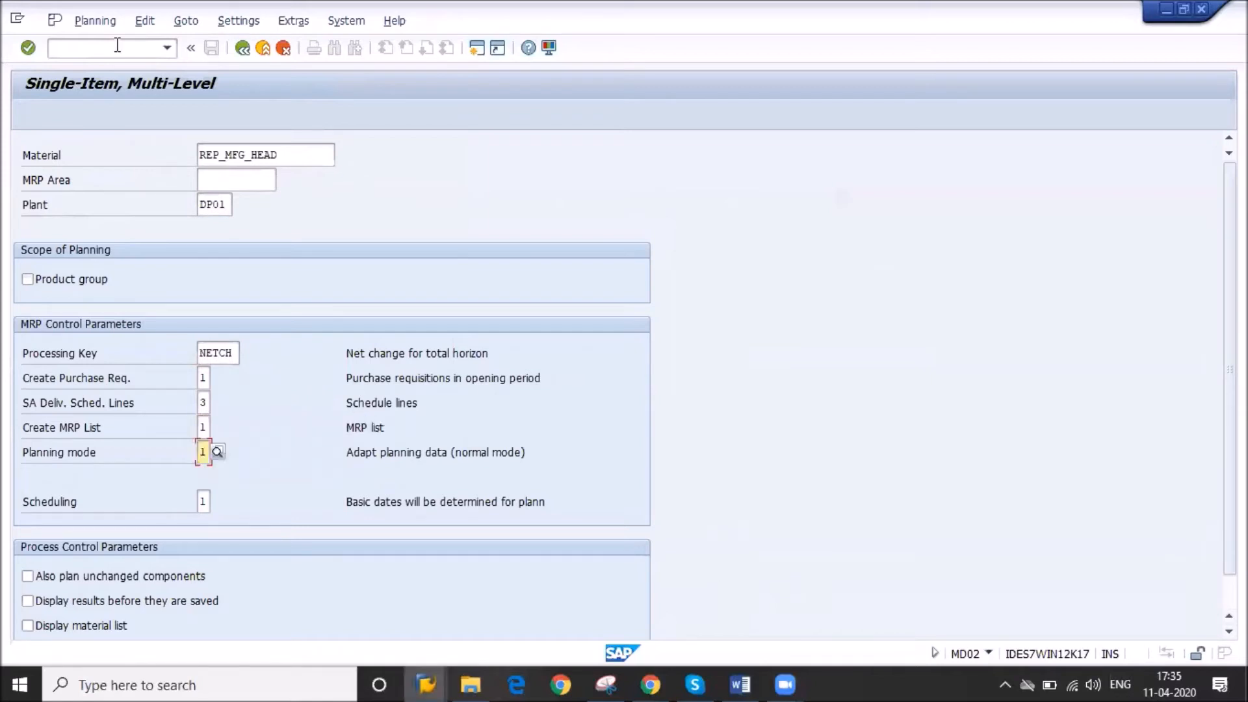
{"action": "type", "text": "3"}
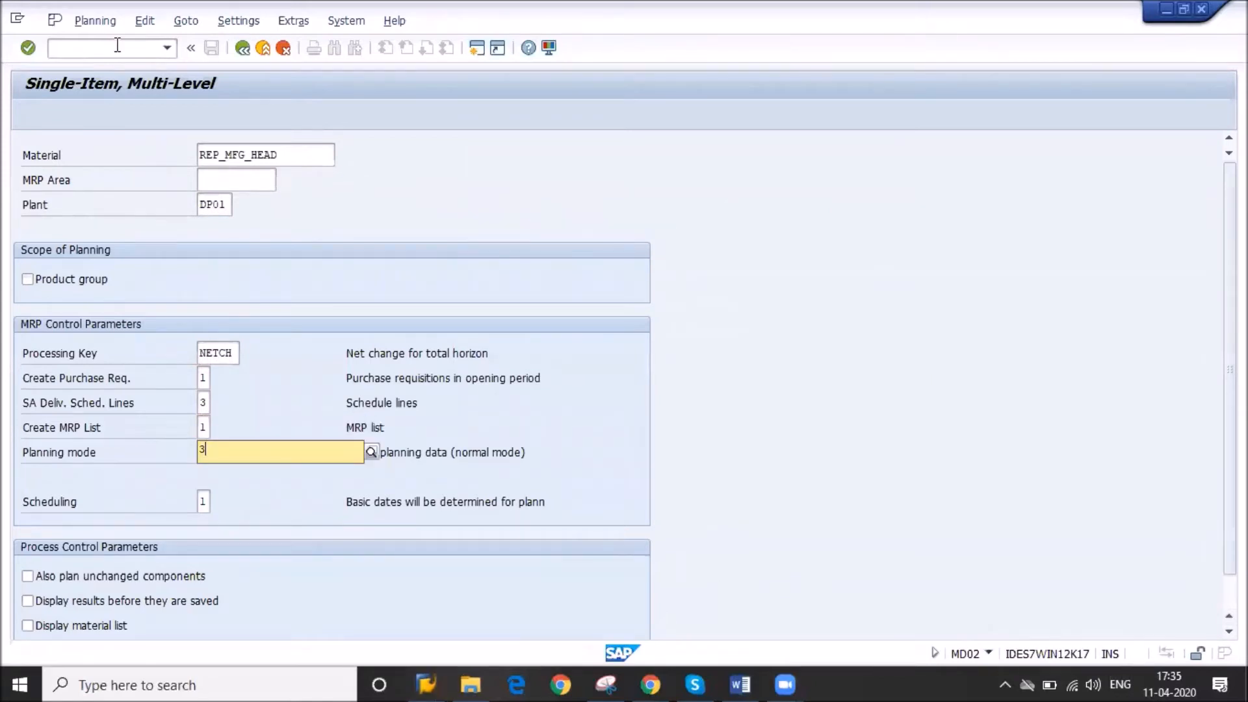
{"action": "key", "text": "Tab"}
{"action": "type", "text": "2"}
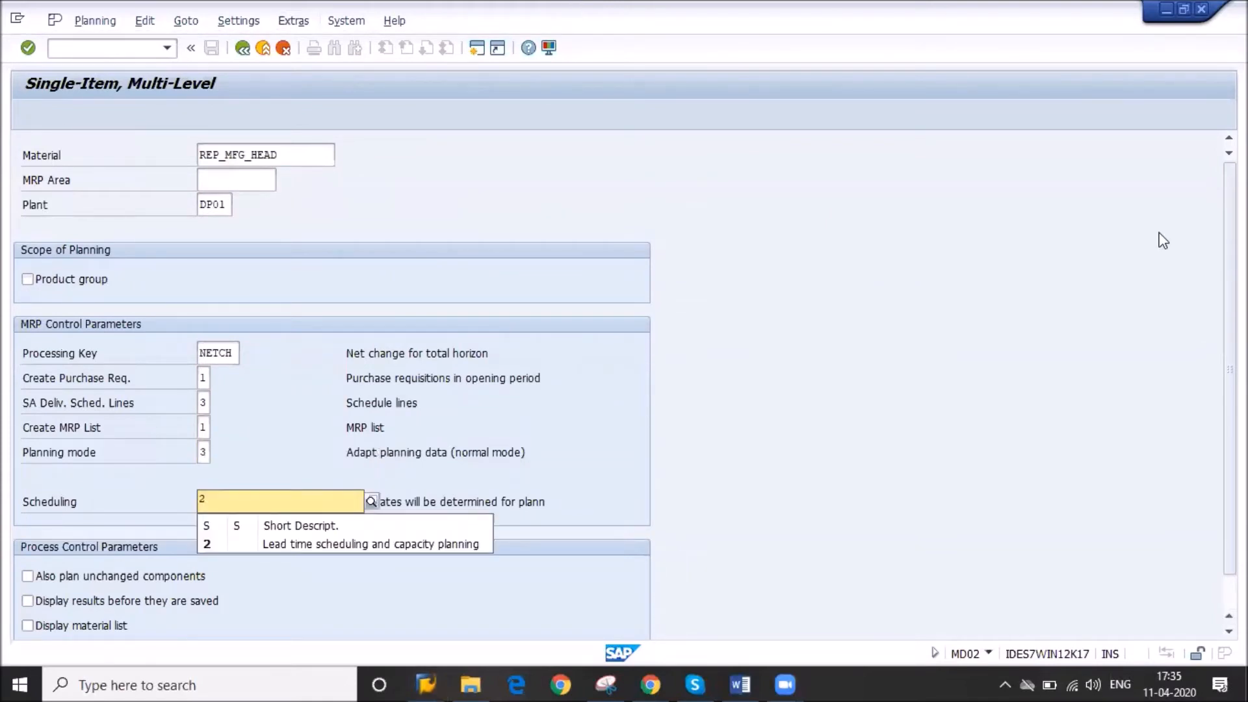
{"action": "key", "text": "Return"}
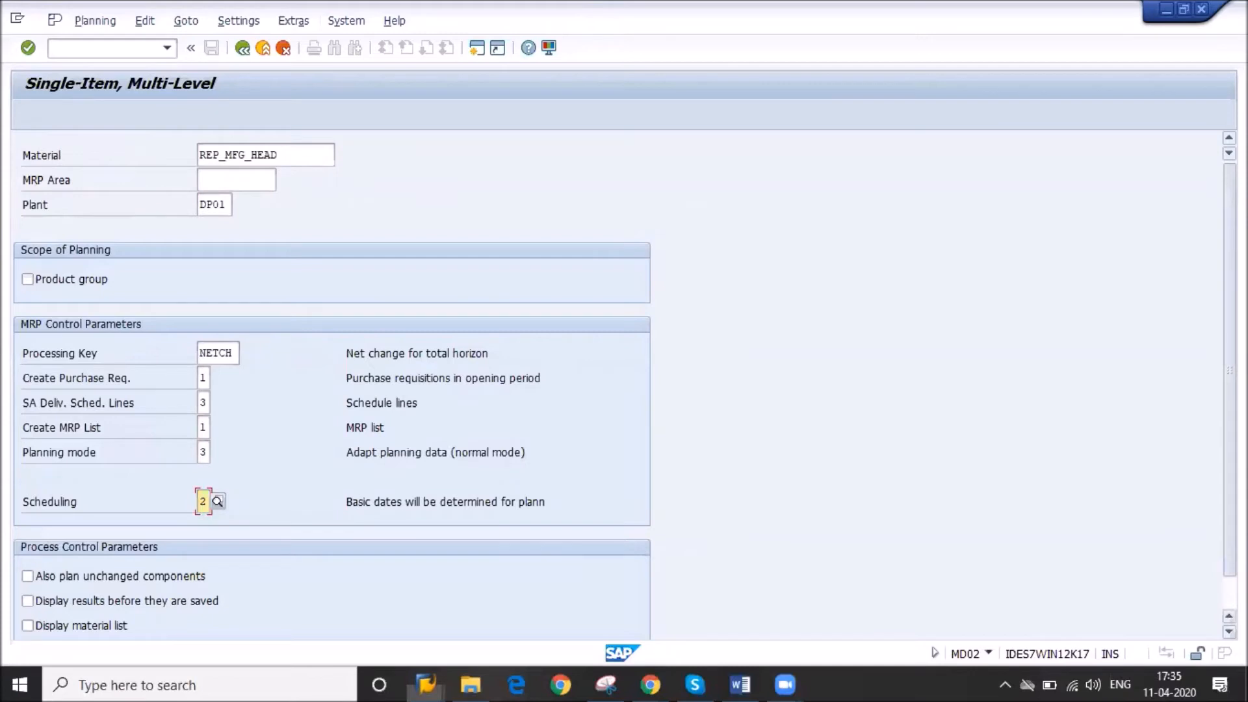
- Enable displaying results before they are saved and displaying the material list, and run the planning for REP_MFG_HEAD
{"action": "scroll", "coordinate": [1186, 376], "scroll_direction": "down", "scroll_amount": 1}
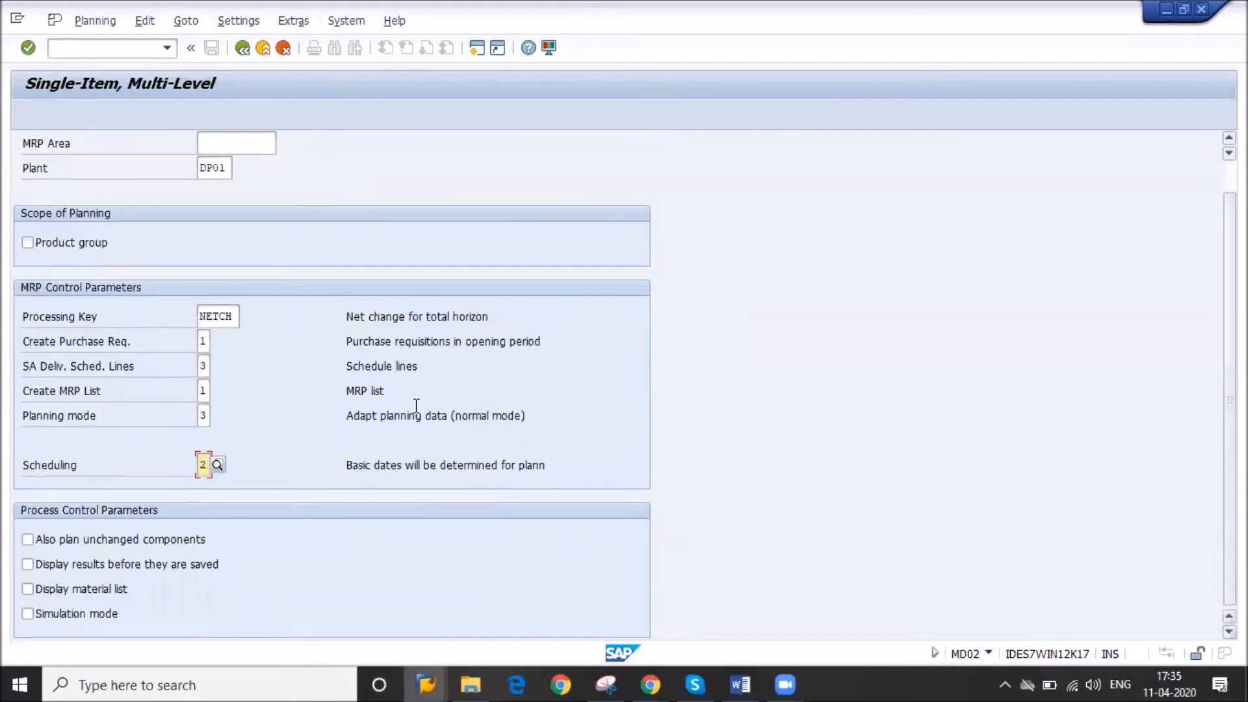
{"action": "left_click", "coordinate": [52, 564]}
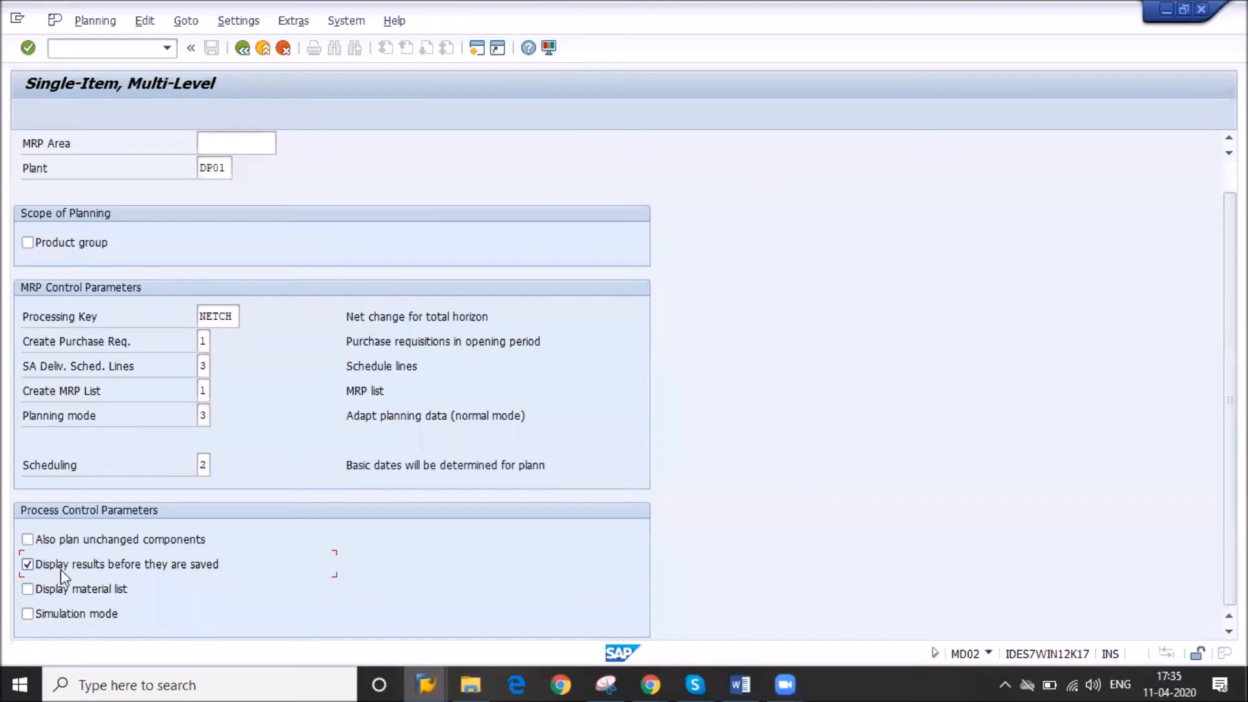
{"action": "left_click", "coordinate": [73, 588]}
{"action": "key", "text": "Return"}
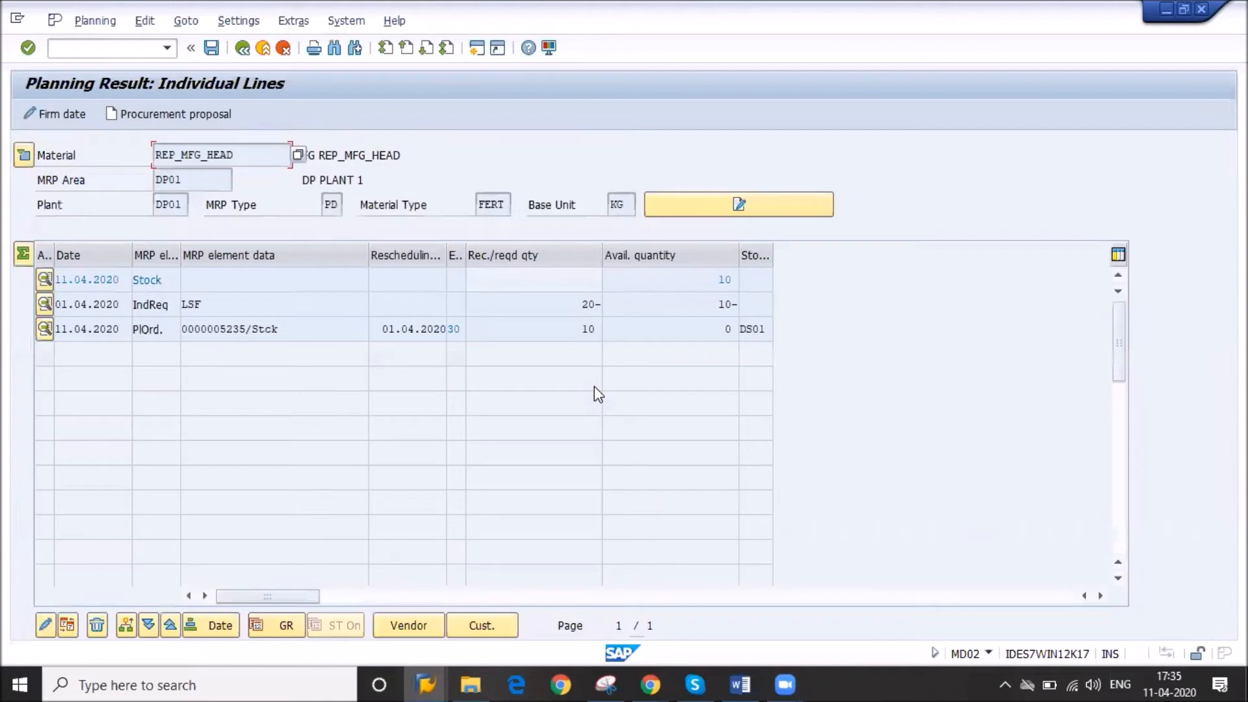
{"action": "left_click", "coordinate": [210, 50]}
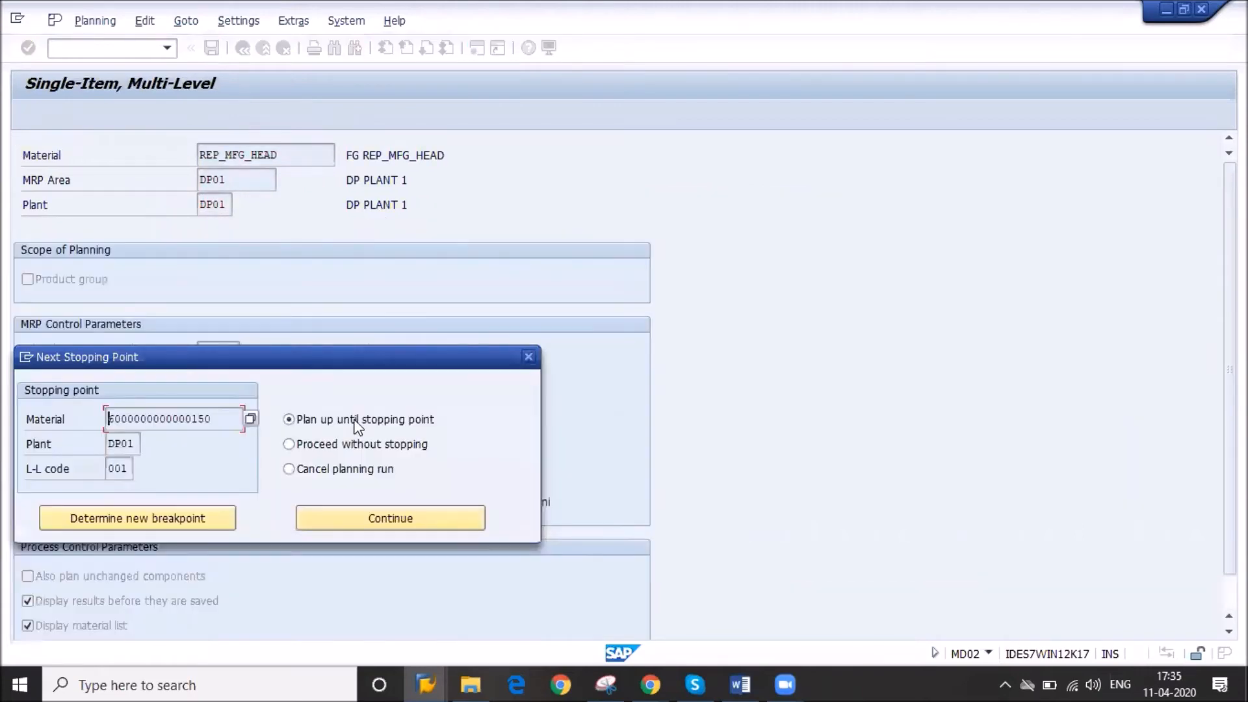
{"action": "left_click", "coordinate": [365, 512]}
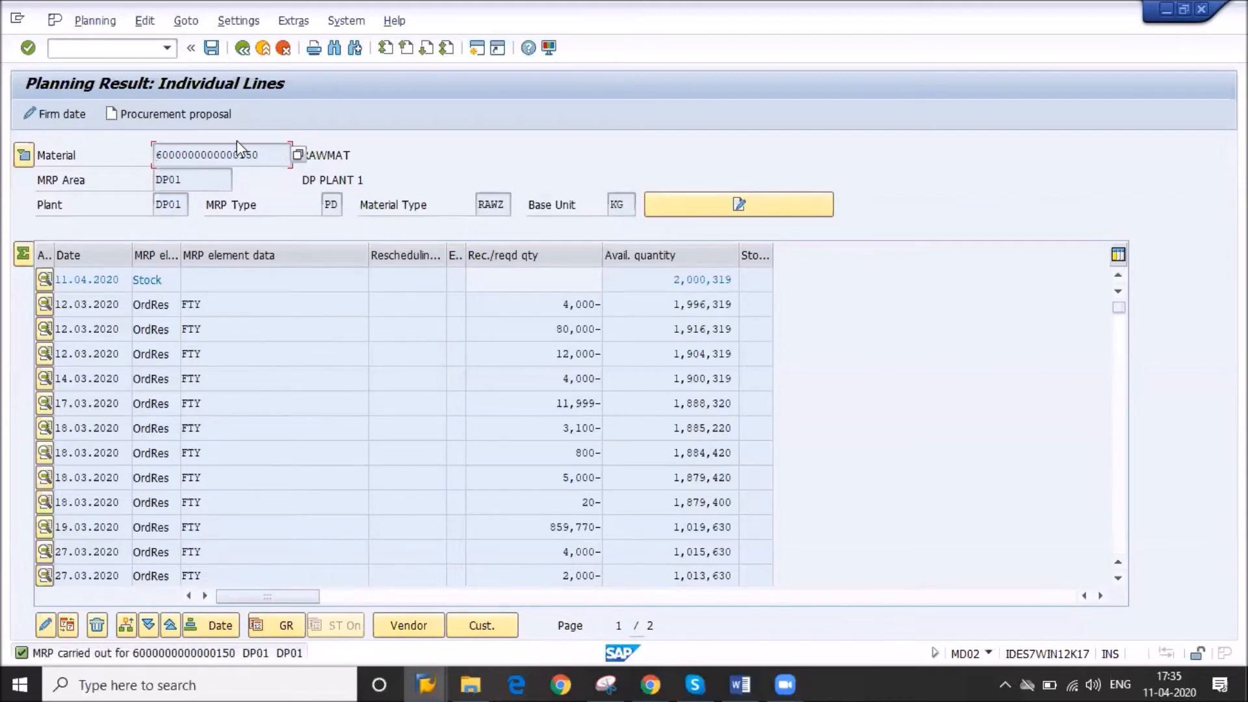
- Examine the raw material's planning result down to the last rows, focusing on the dependent requirement from REP_MFG_HEAD
{"action": "double_click", "coordinate": [264, 153]}
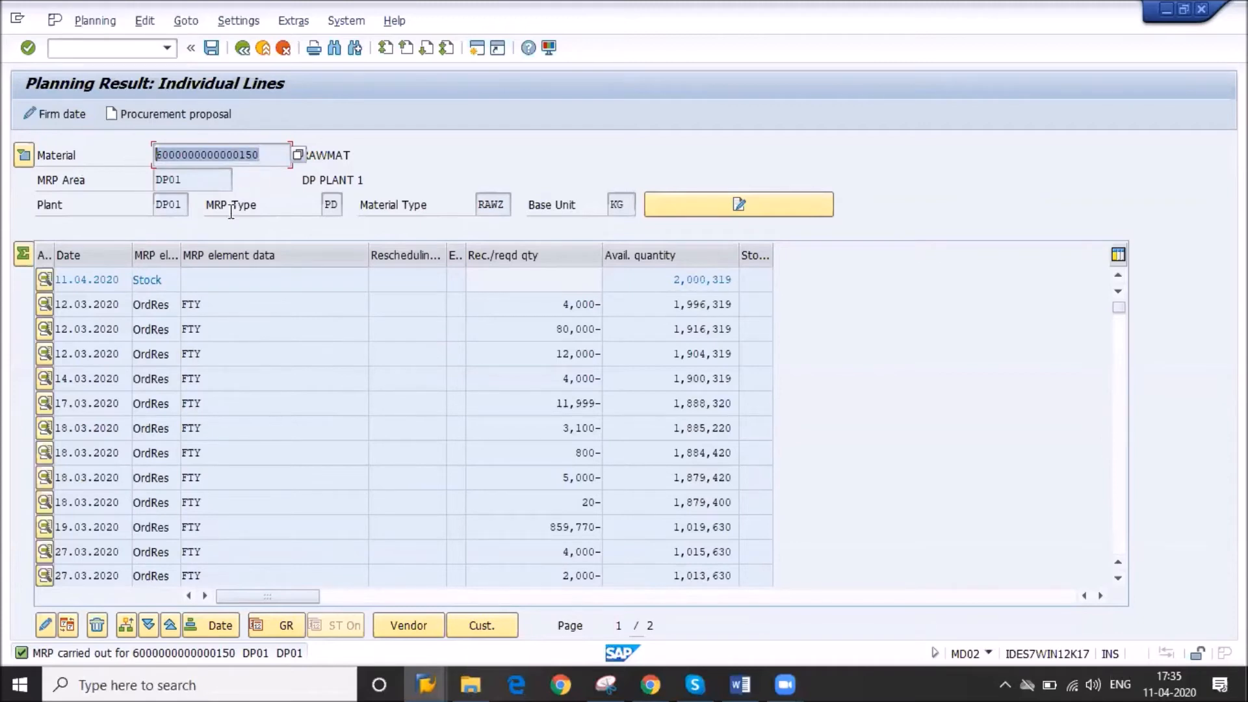
{"action": "left_click", "coordinate": [221, 314]}
{"action": "left_click_drag", "start_coordinate": [1119, 308], "coordinate": [1123, 565]}
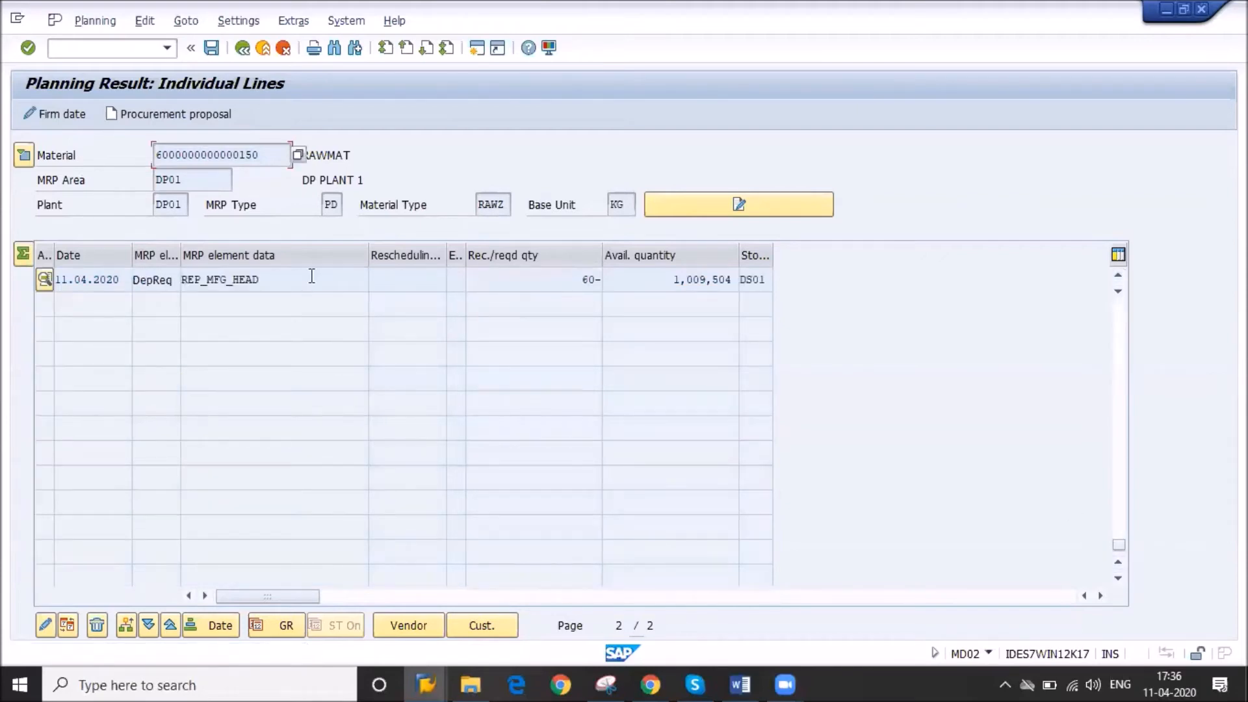
{"action": "left_click_drag", "start_coordinate": [312, 278], "coordinate": [140, 281]}
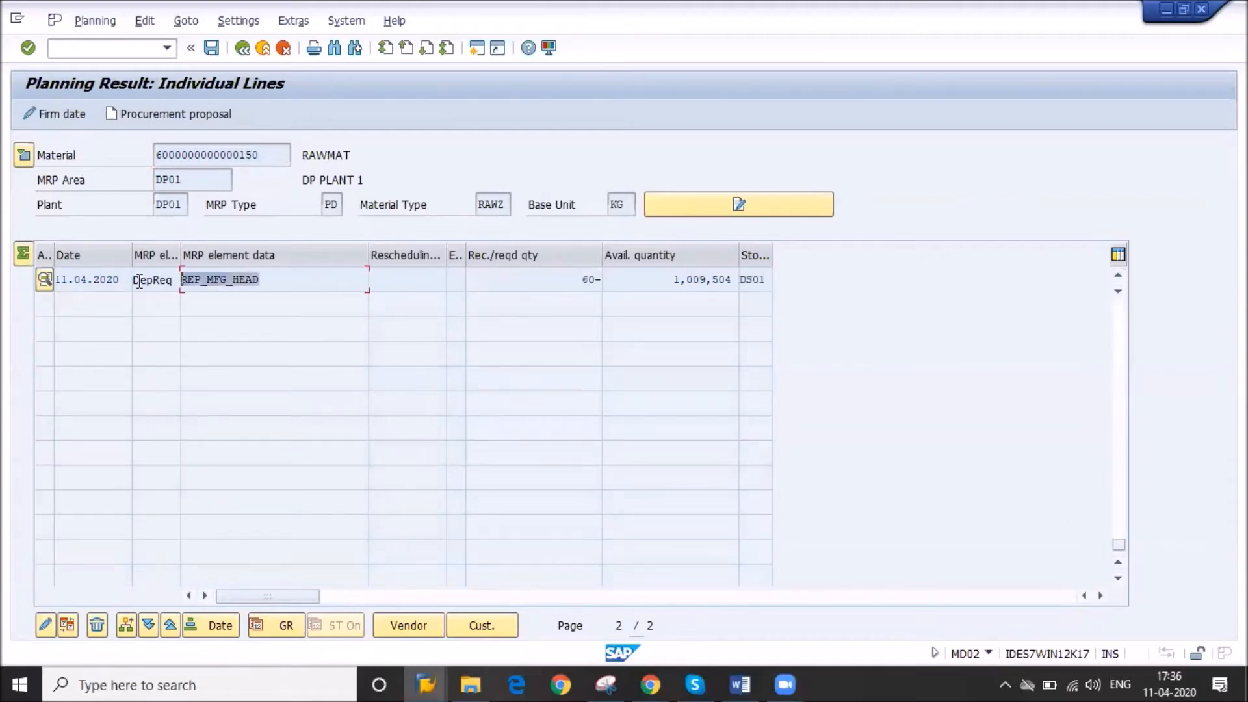
{"action": "left_click", "coordinate": [1117, 275]}
{"action": "left_click", "coordinate": [1117, 278]}
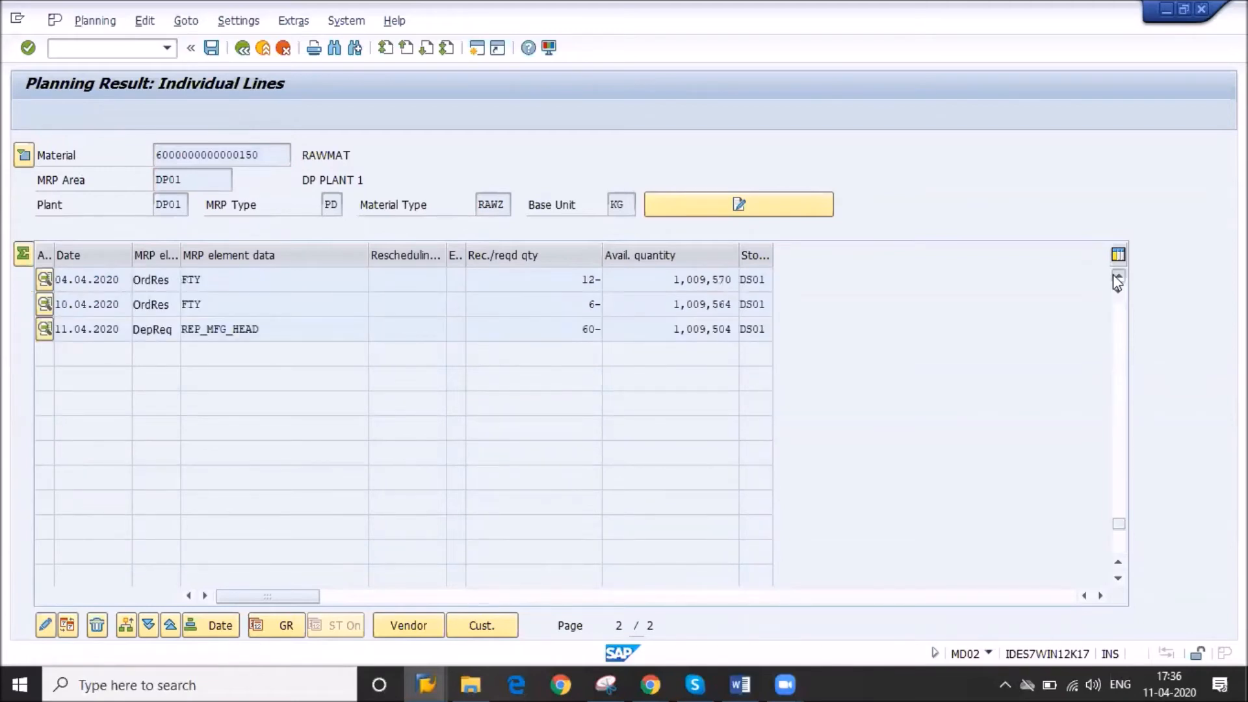
{"action": "left_click", "coordinate": [1117, 278]}
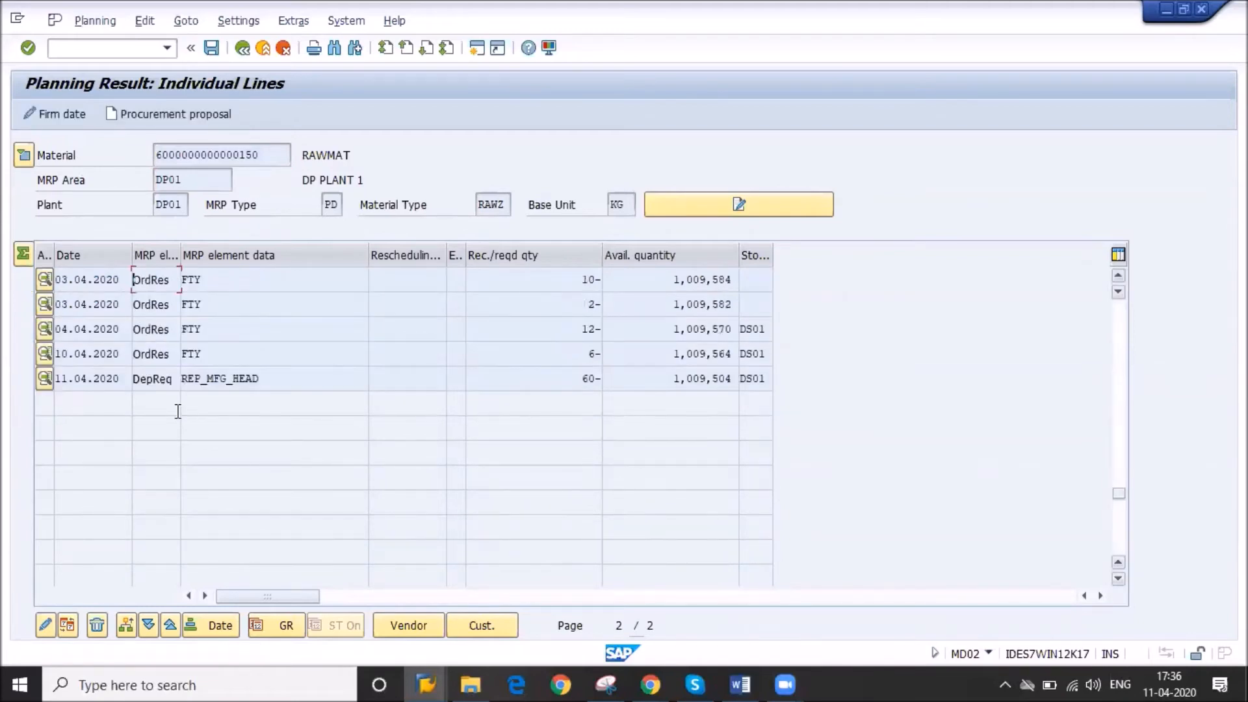
{"action": "left_click_drag", "start_coordinate": [140, 404], "coordinate": [174, 405]}
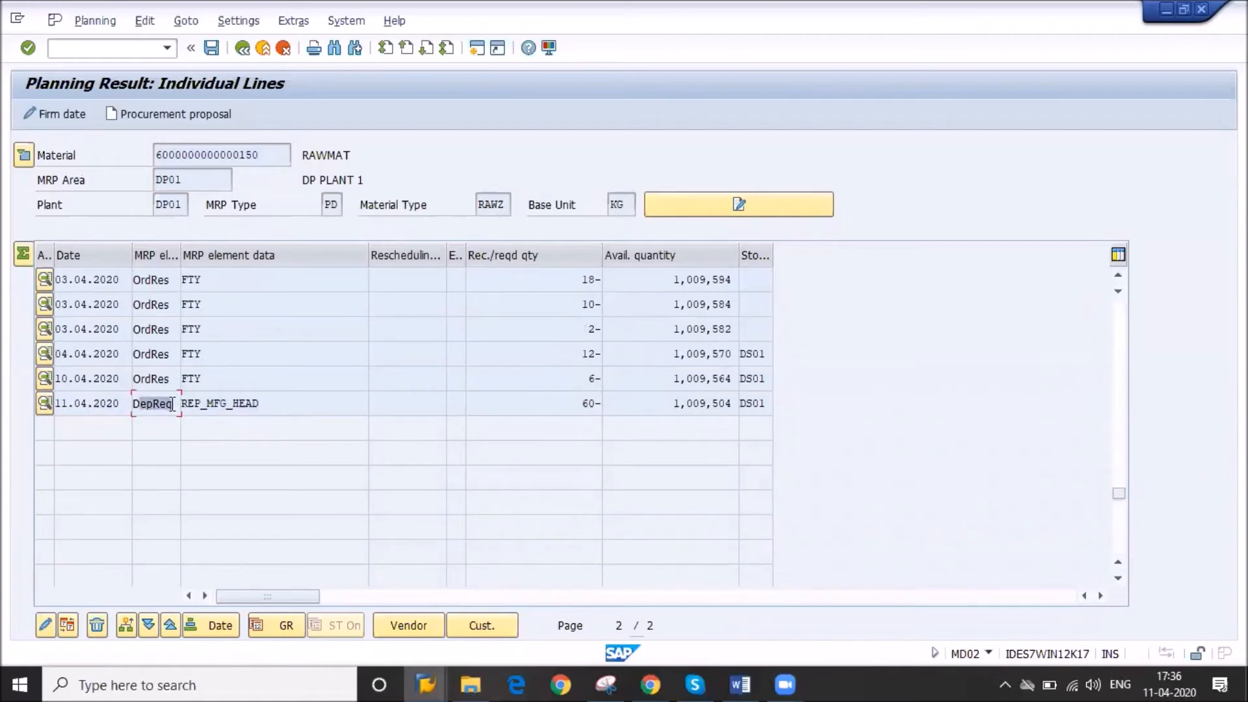
{"action": "left_click_drag", "start_coordinate": [257, 153], "coordinate": [50, 186]}
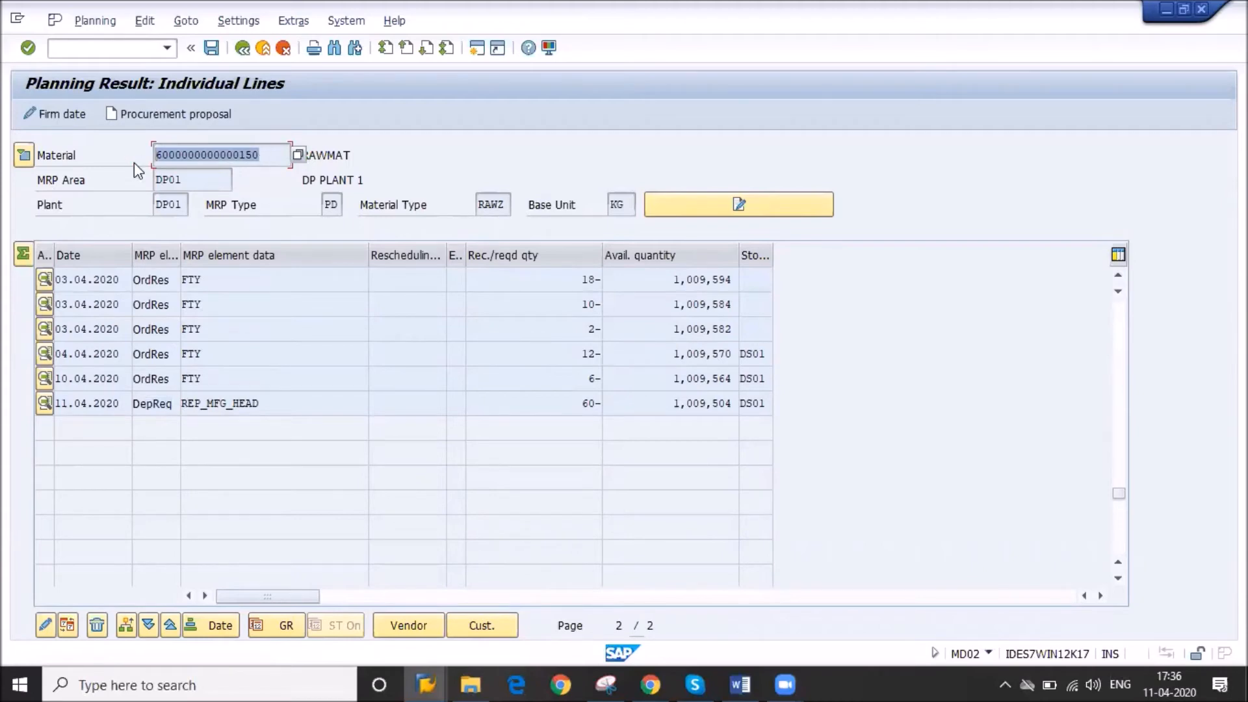
{"action": "double_click", "coordinate": [182, 403]}
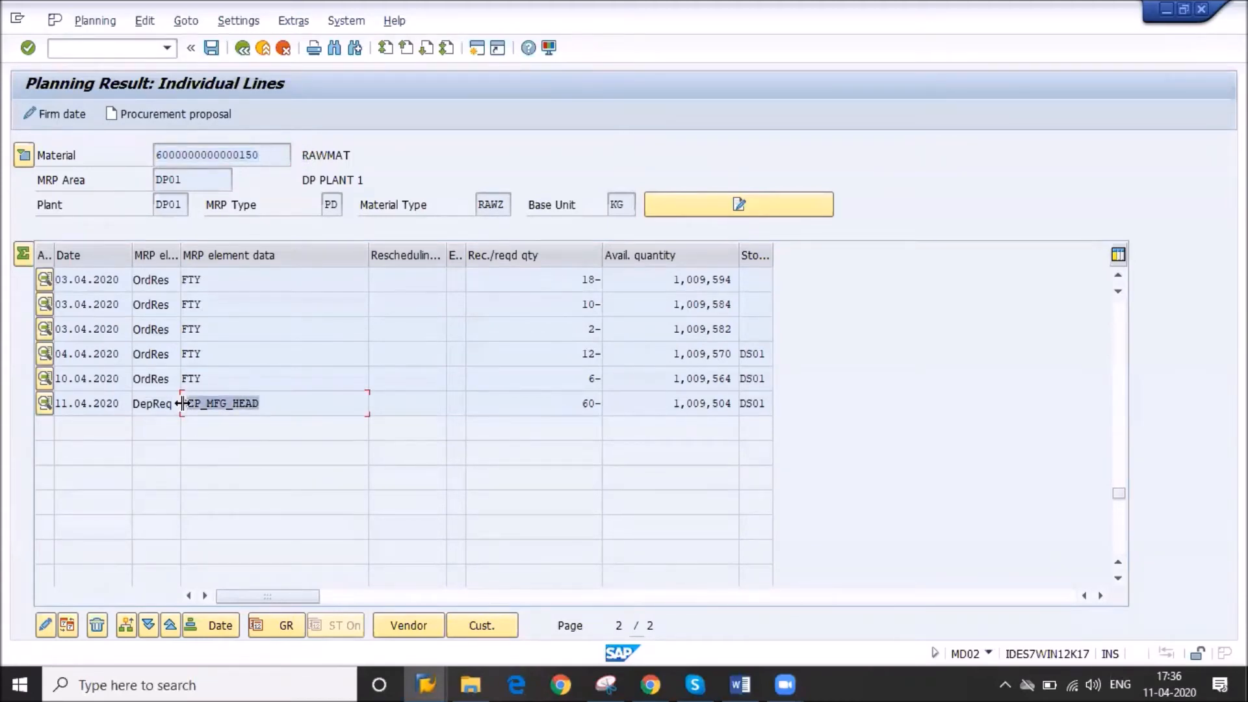
{"action": "double_click", "coordinate": [128, 403]}
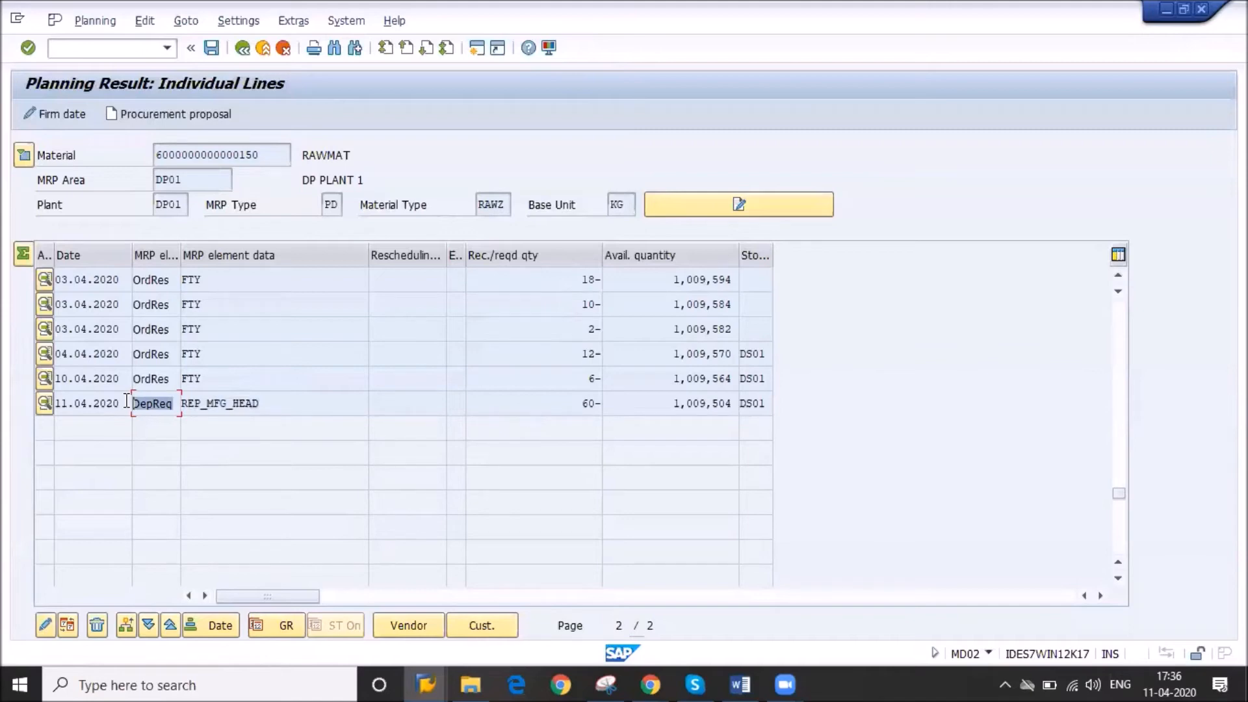
{"action": "left_click", "coordinate": [100, 170]}
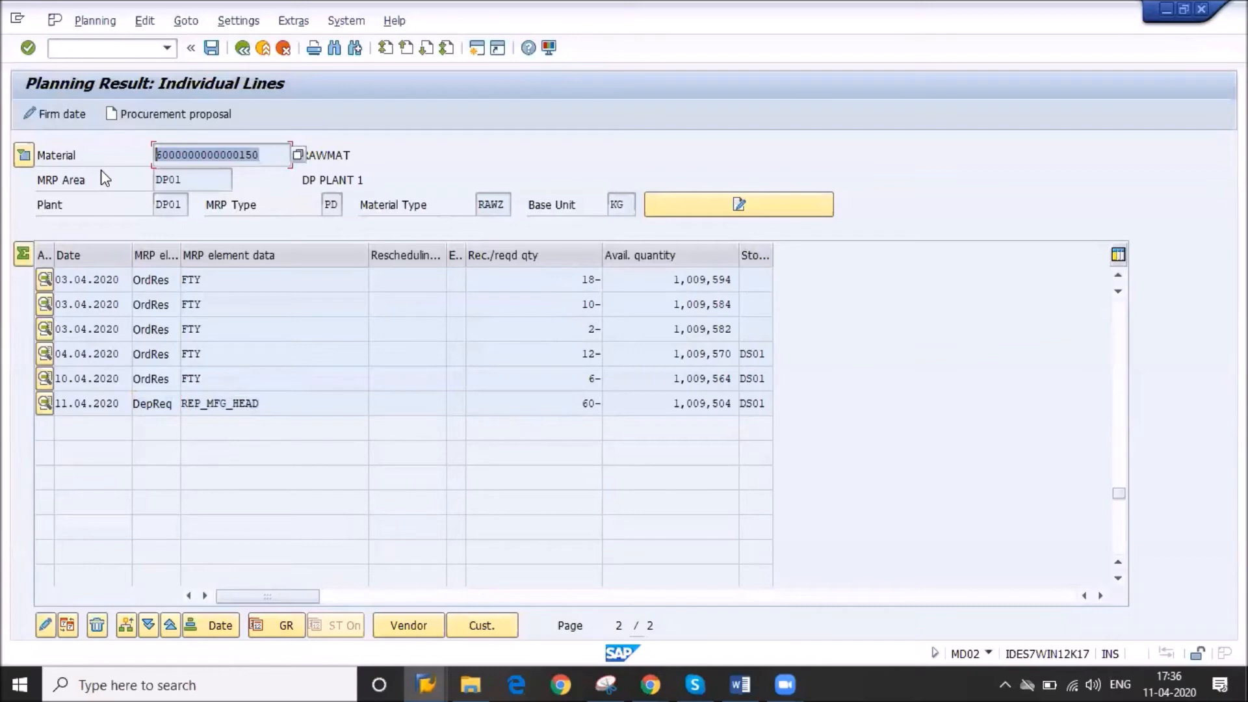
- Save the raw material's planning result and review the planning run's statistics through to the ranking list of materials
{"action": "left_click", "coordinate": [212, 49]}
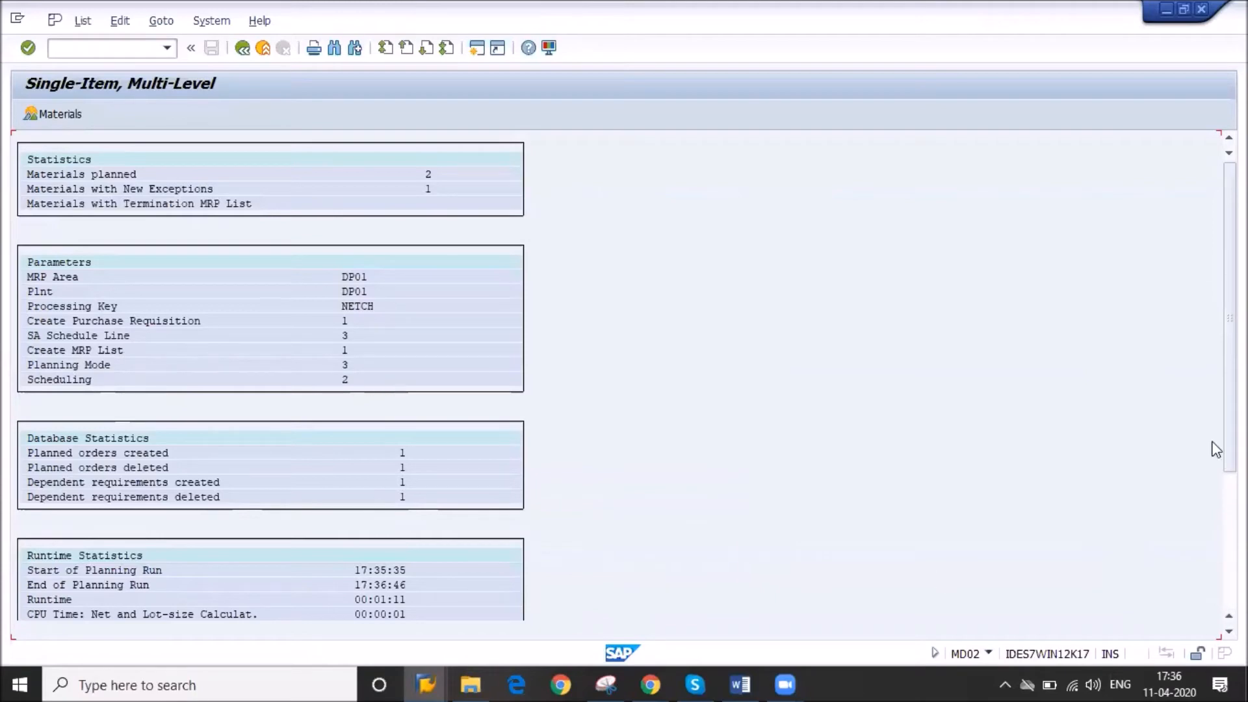
{"action": "left_click_drag", "start_coordinate": [1229, 318], "coordinate": [1229, 423]}
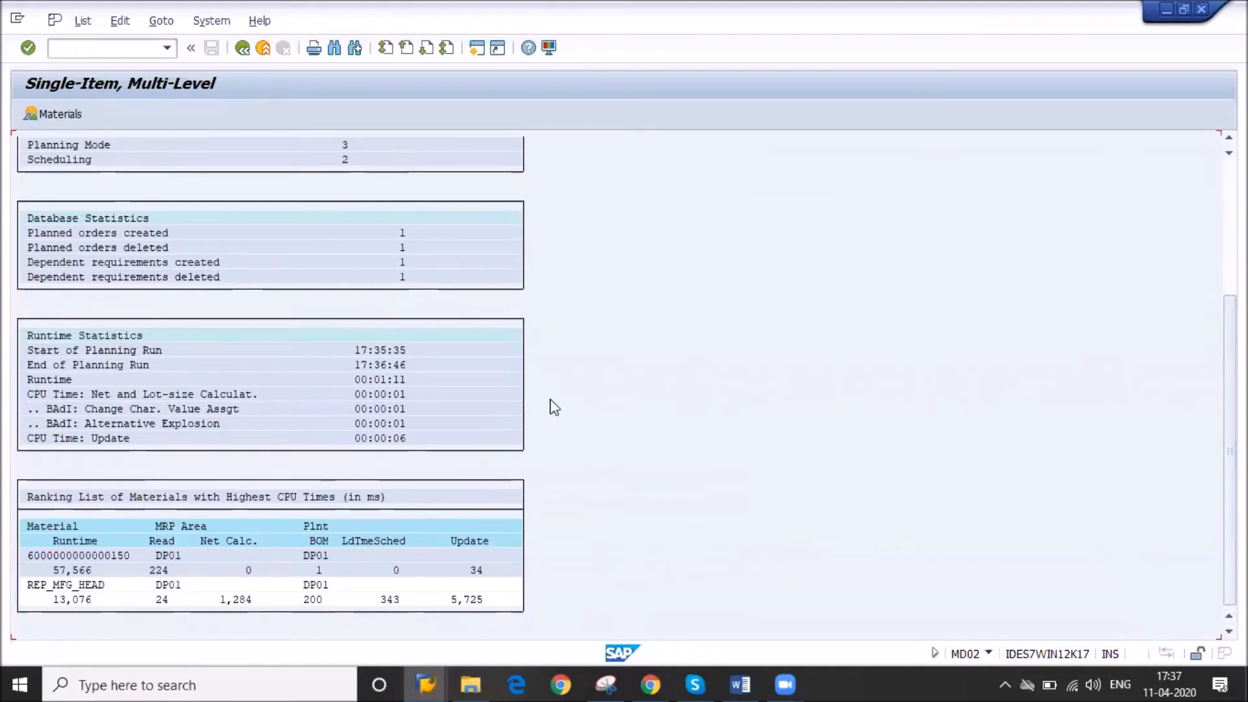
- Leave MD02 and open the stock/requirements list for REP_MFG_HEAD in plant DP01 with transaction MD04
{"action": "left_click", "coordinate": [242, 48]}
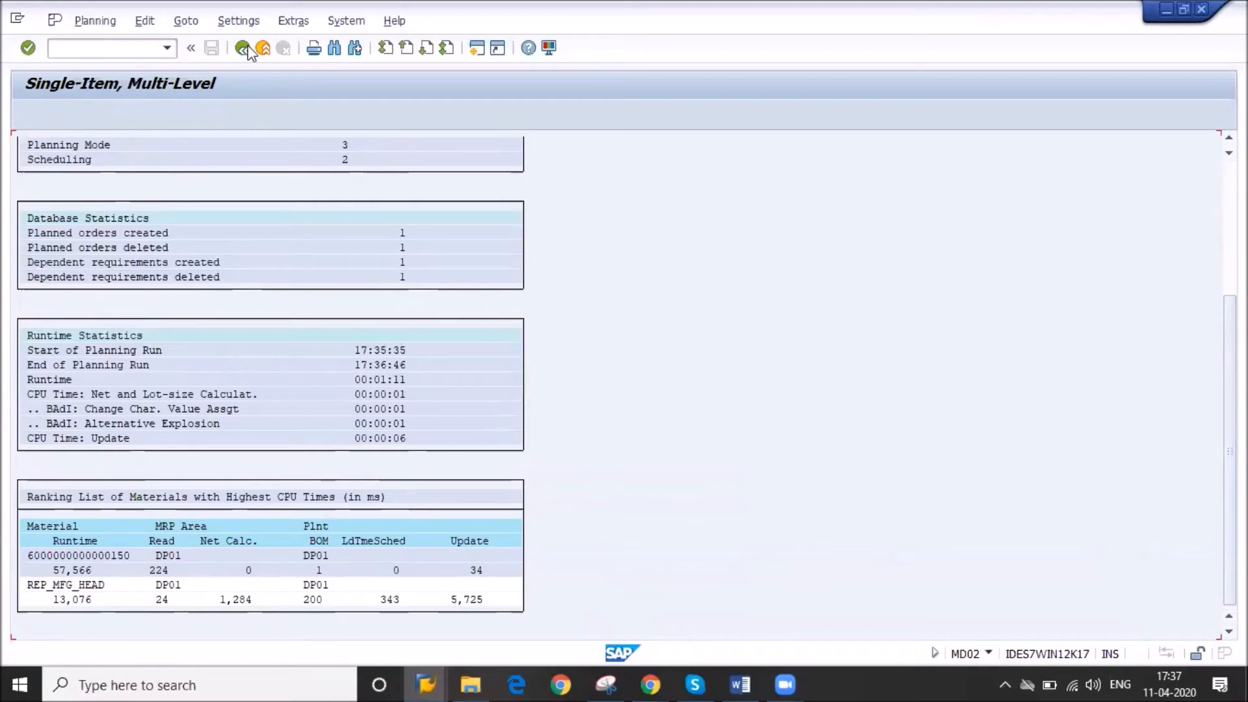
{"action": "left_click", "coordinate": [248, 47]}
{"action": "type", "text": "md04"}
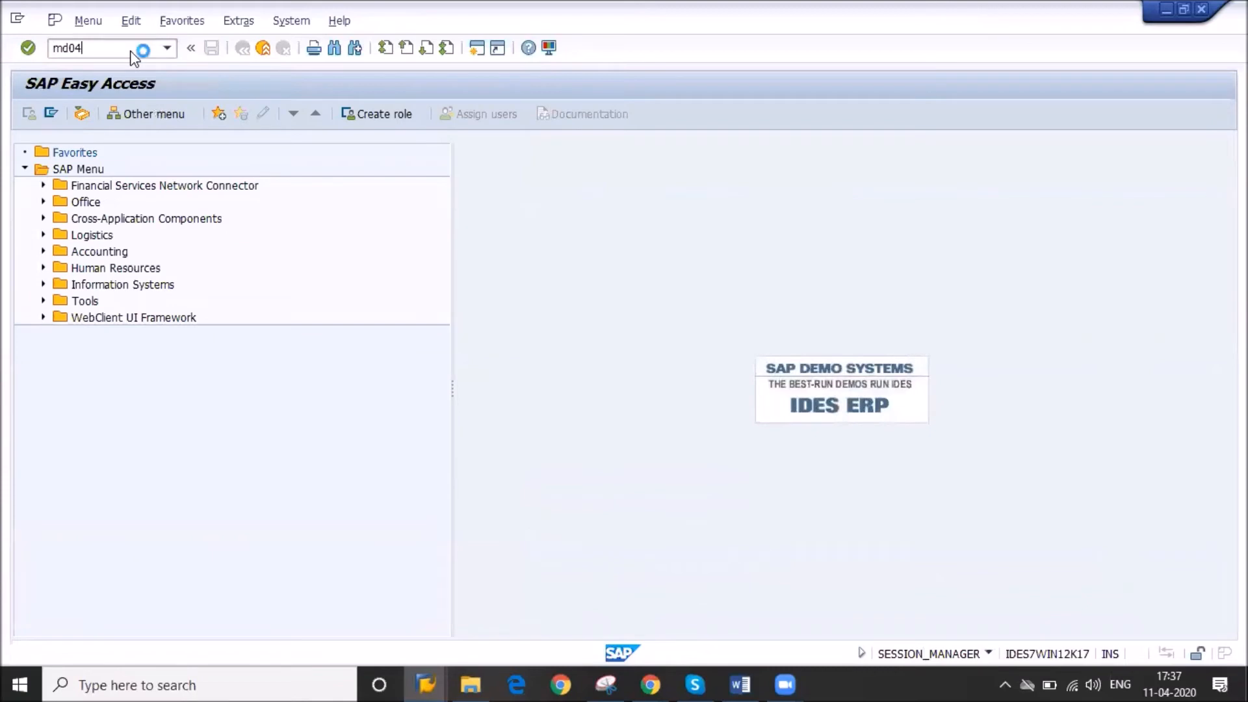
{"action": "key", "text": "Return"}
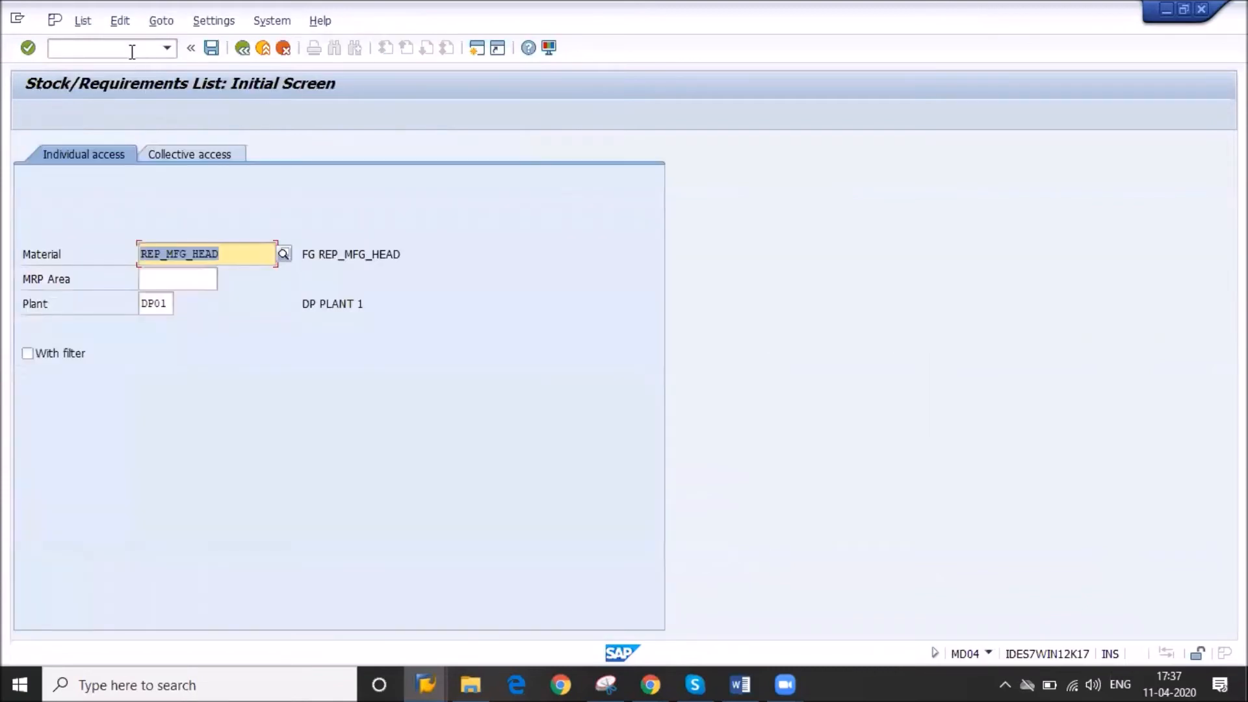
{"action": "key", "text": "Return"}
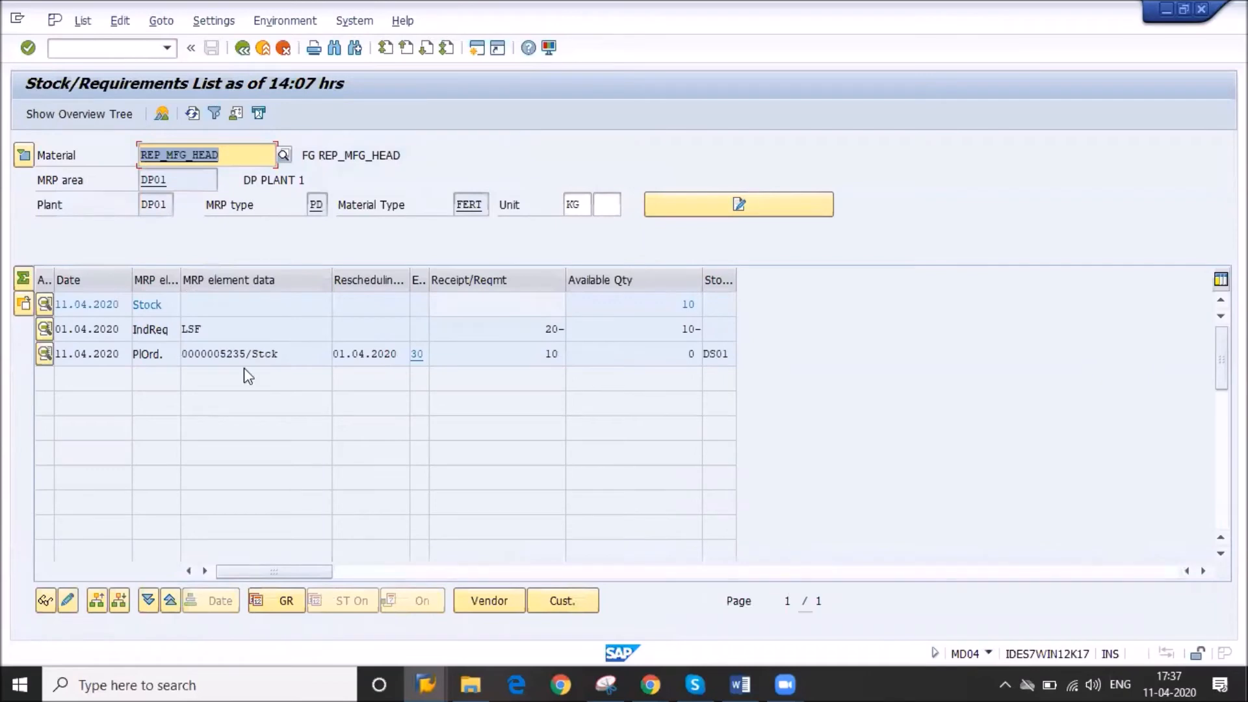
- Check the planned order row's number and receipt quantity, and open its additional data to inspect the order quantity
{"action": "left_click_drag", "start_coordinate": [248, 354], "coordinate": [219, 355]}
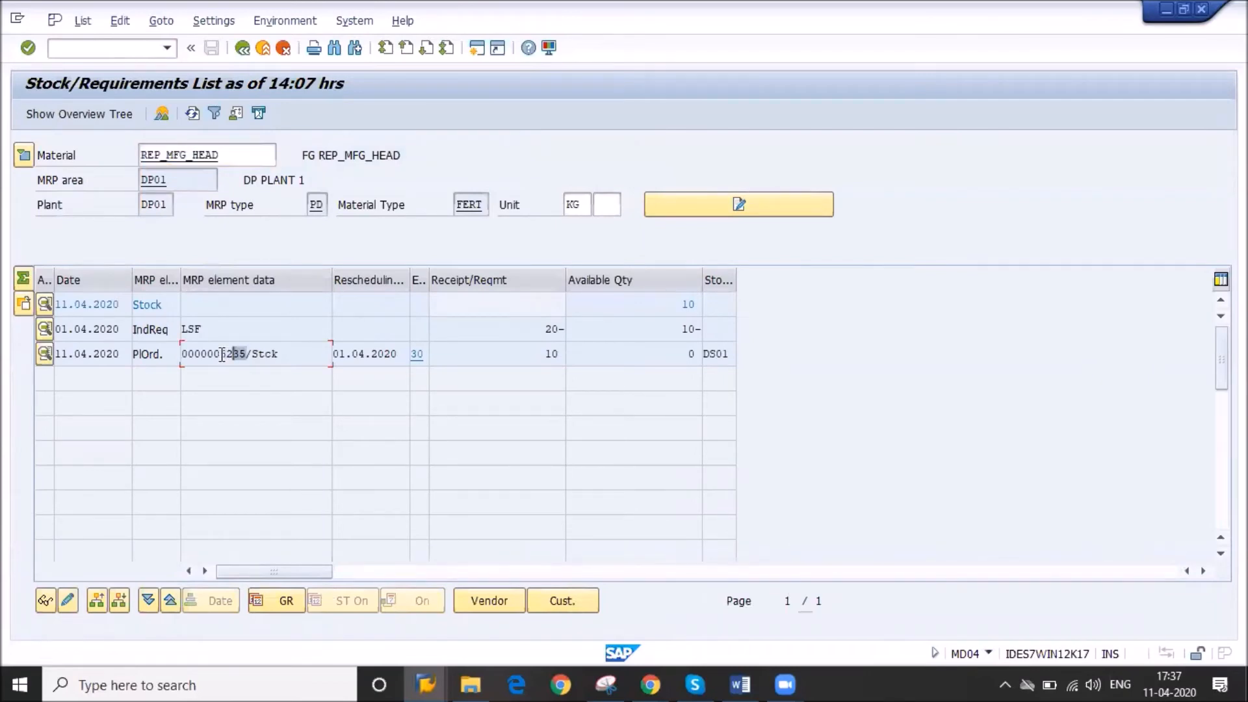
{"action": "left_click_drag", "start_coordinate": [541, 349], "coordinate": [565, 351]}
{"action": "double_click", "coordinate": [232, 350]}
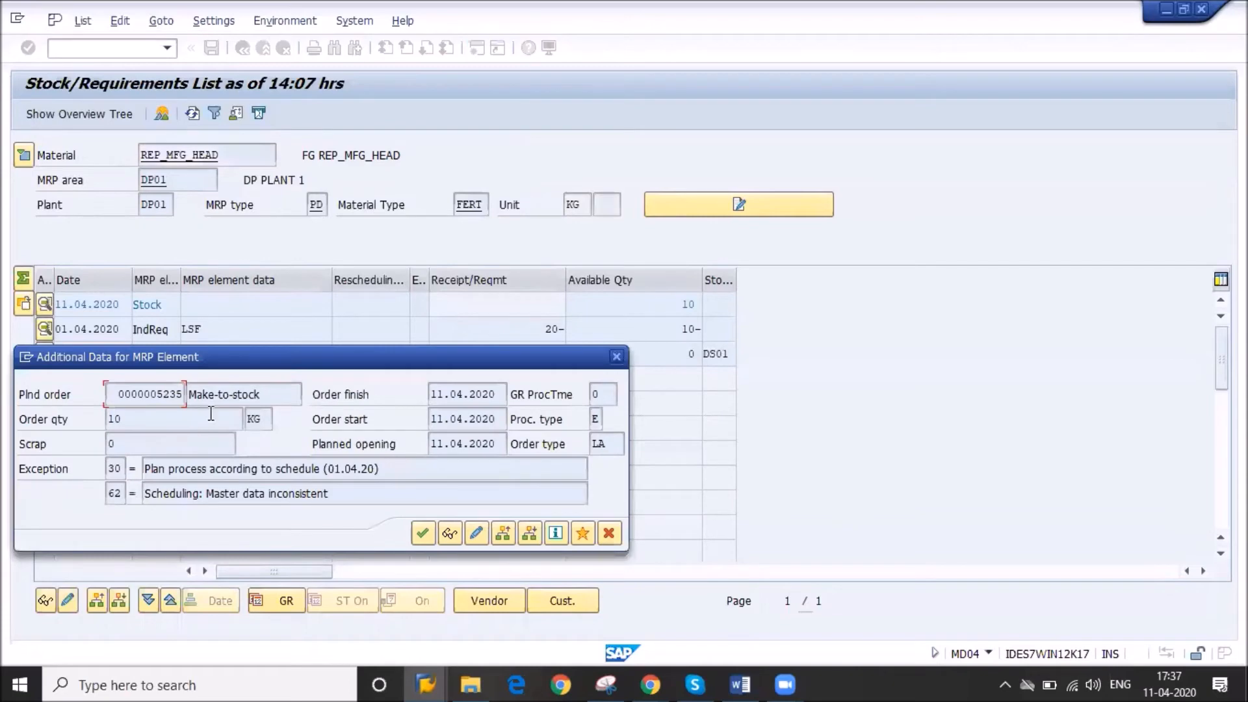
{"action": "double_click", "coordinate": [109, 417]}
- Display the planned order, check its production plant and storage location, and return to the stock/requirements list
{"action": "left_click", "coordinate": [452, 534]}
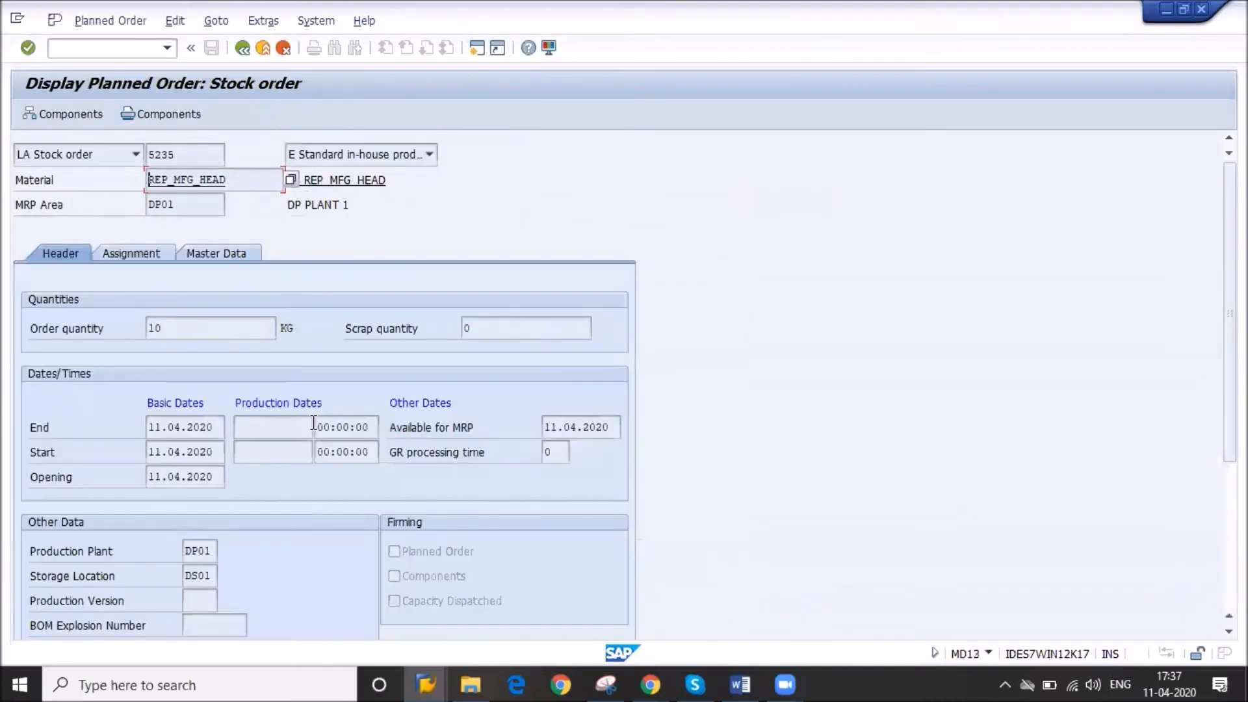
{"action": "left_click", "coordinate": [199, 552]}
{"action": "left_click", "coordinate": [198, 576]}
{"action": "left_click", "coordinate": [243, 48]}
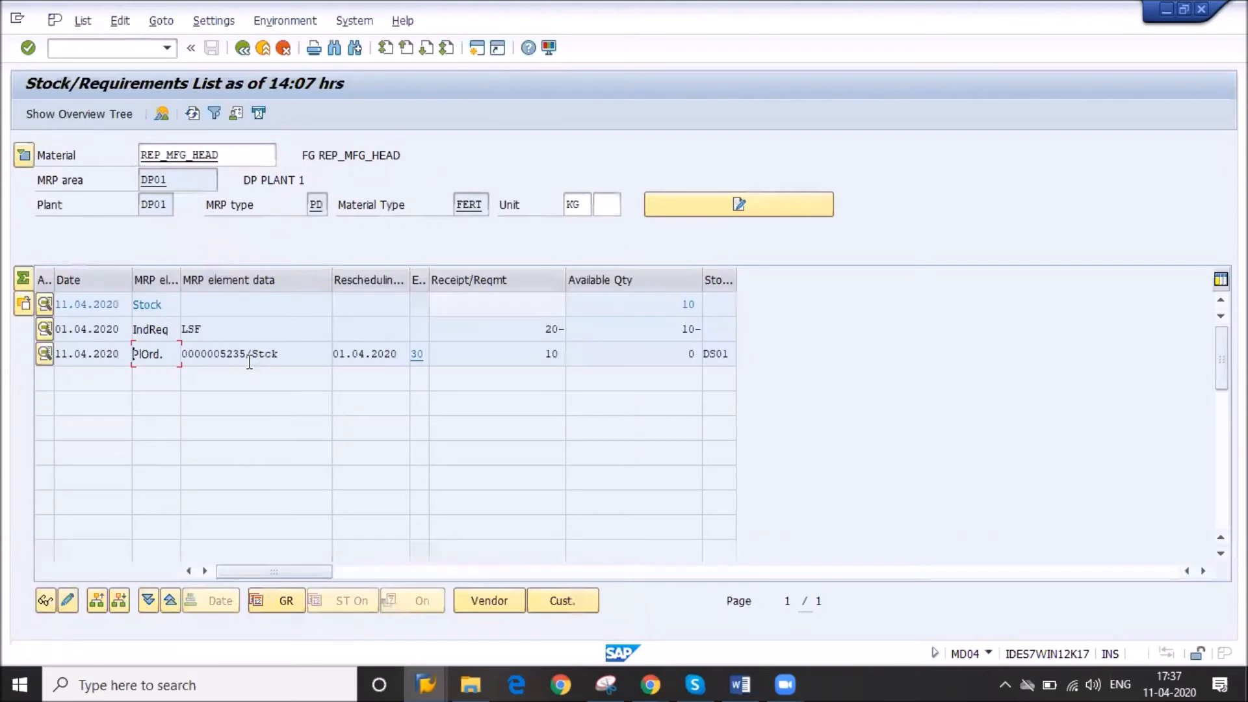
- Copy the planned order's number from its row in the stock/requirements list and leave the list
{"action": "left_click_drag", "start_coordinate": [249, 362], "coordinate": [185, 351]}
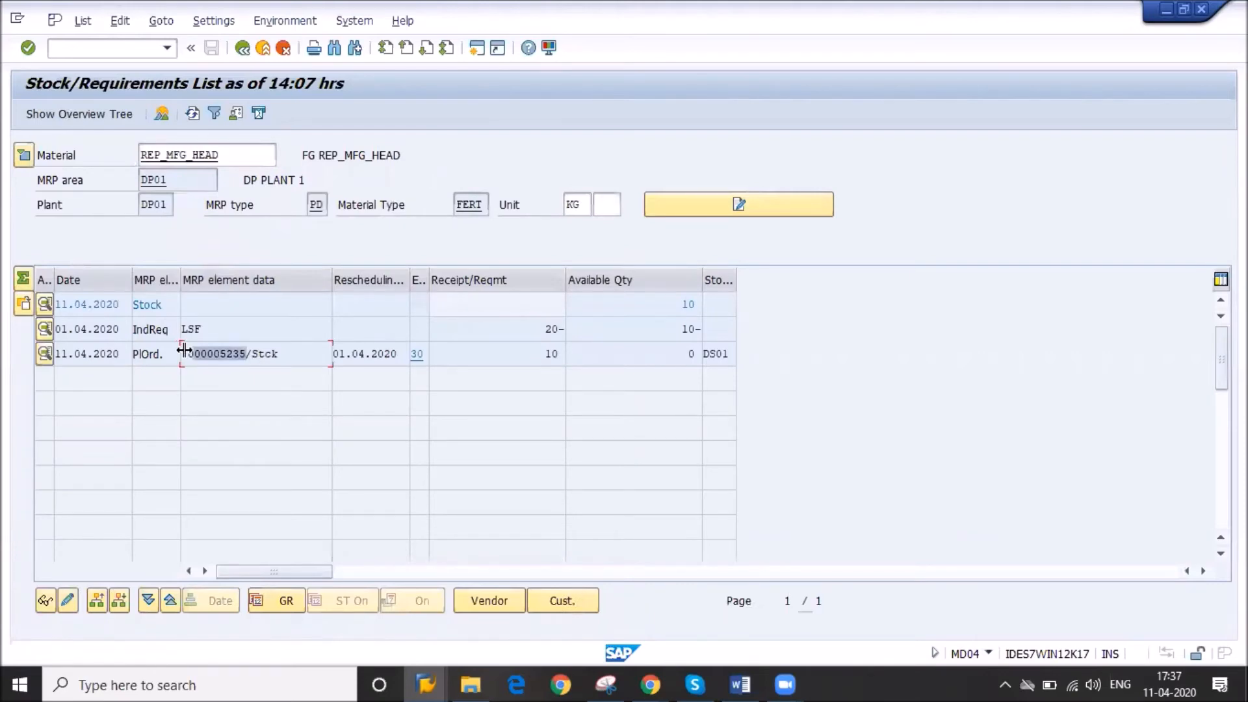
{"action": "key", "text": "ctrl+c"}
{"action": "left_click", "coordinate": [243, 50]}
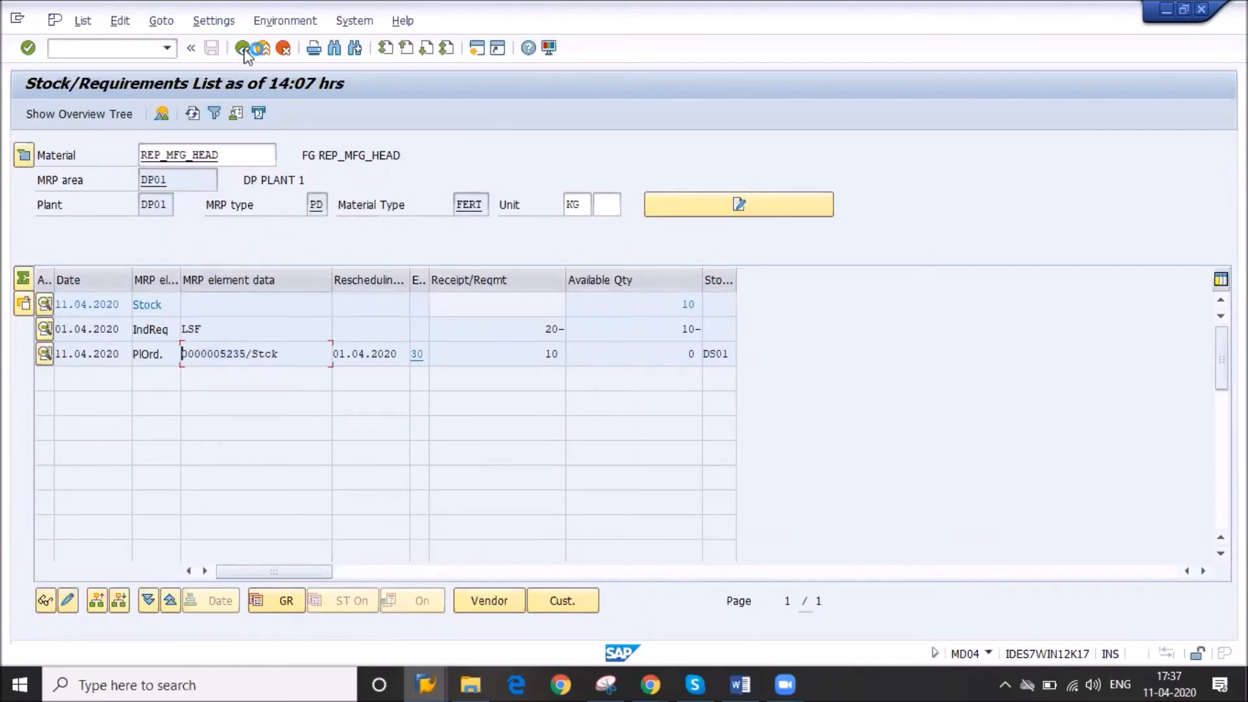
{"action": "left_click", "coordinate": [244, 51]}
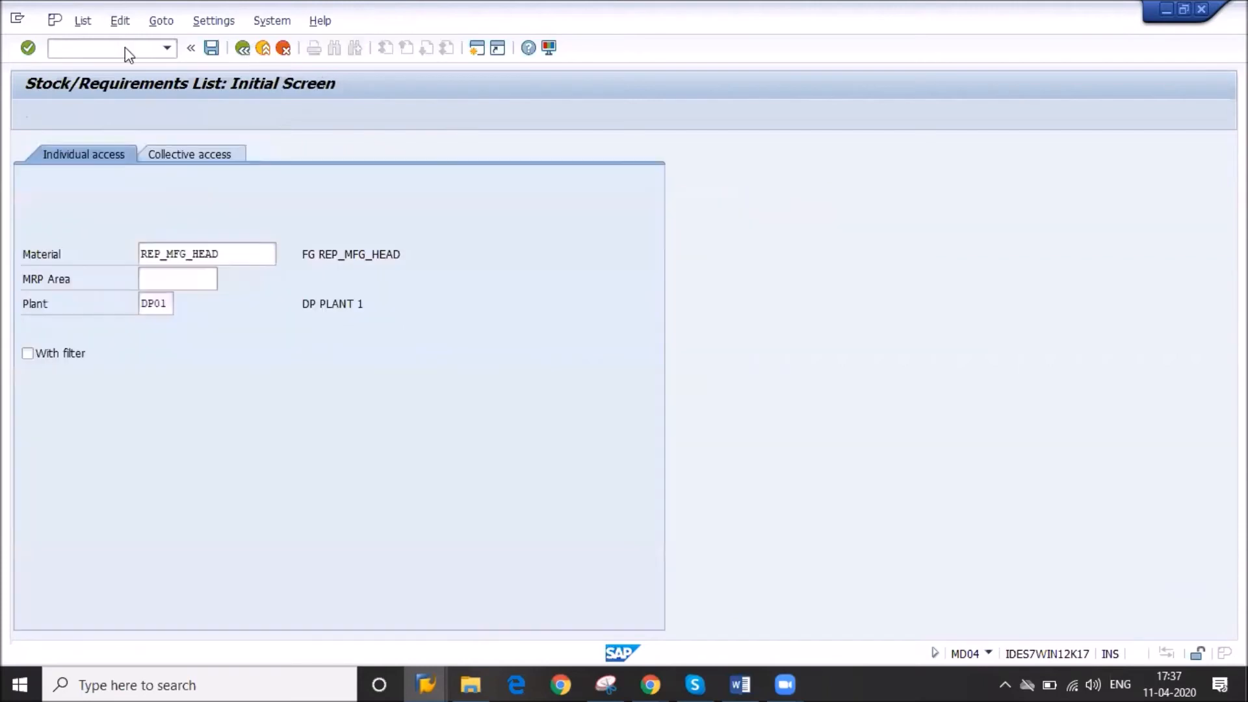
- Open transaction MD02 and review the available planning mode values for REP_MFG_HEAD without changing the setting
{"action": "left_click", "coordinate": [124, 49]}
{"action": "type", "text": "md02"}
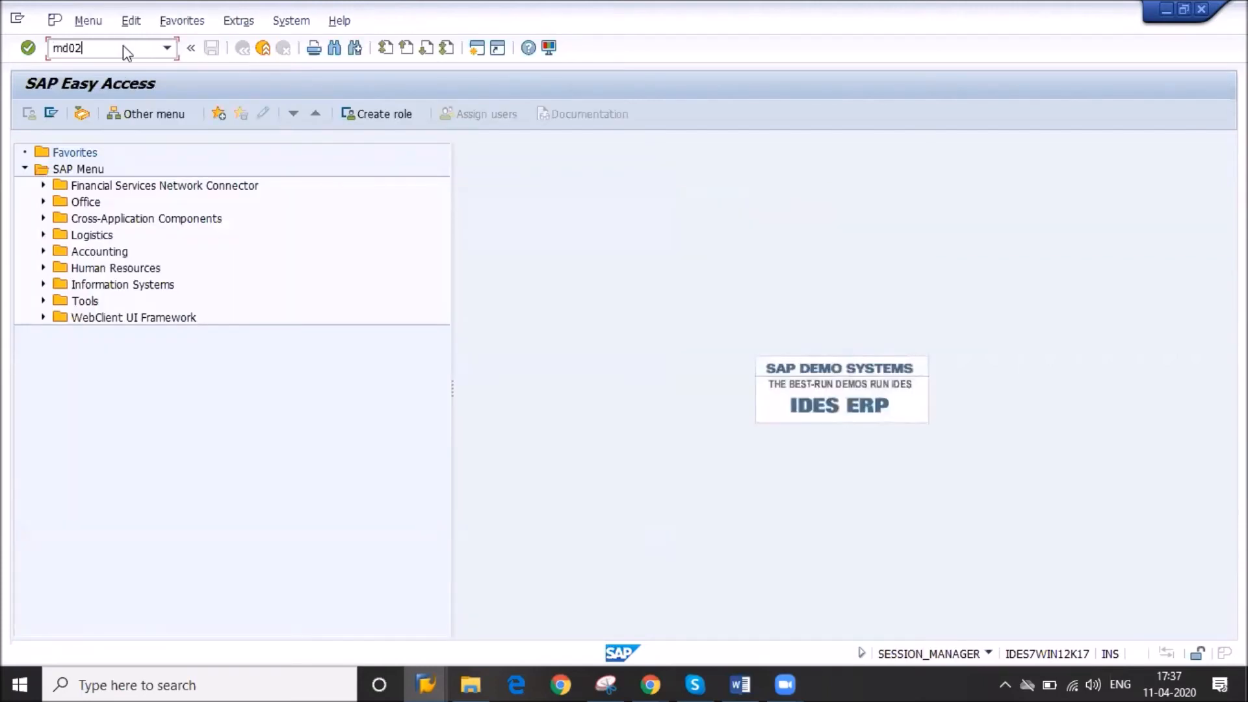
{"action": "key", "text": "Return"}
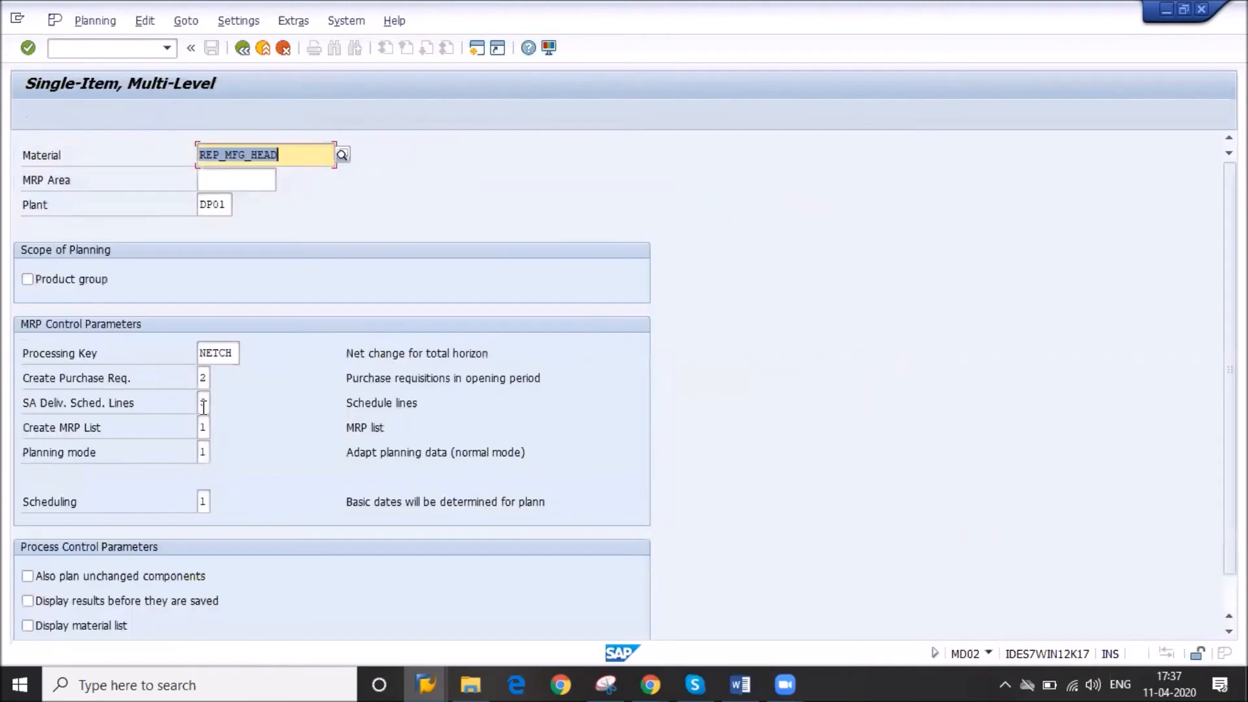
{"action": "left_click", "coordinate": [202, 451]}
{"action": "left_click", "coordinate": [215, 448]}
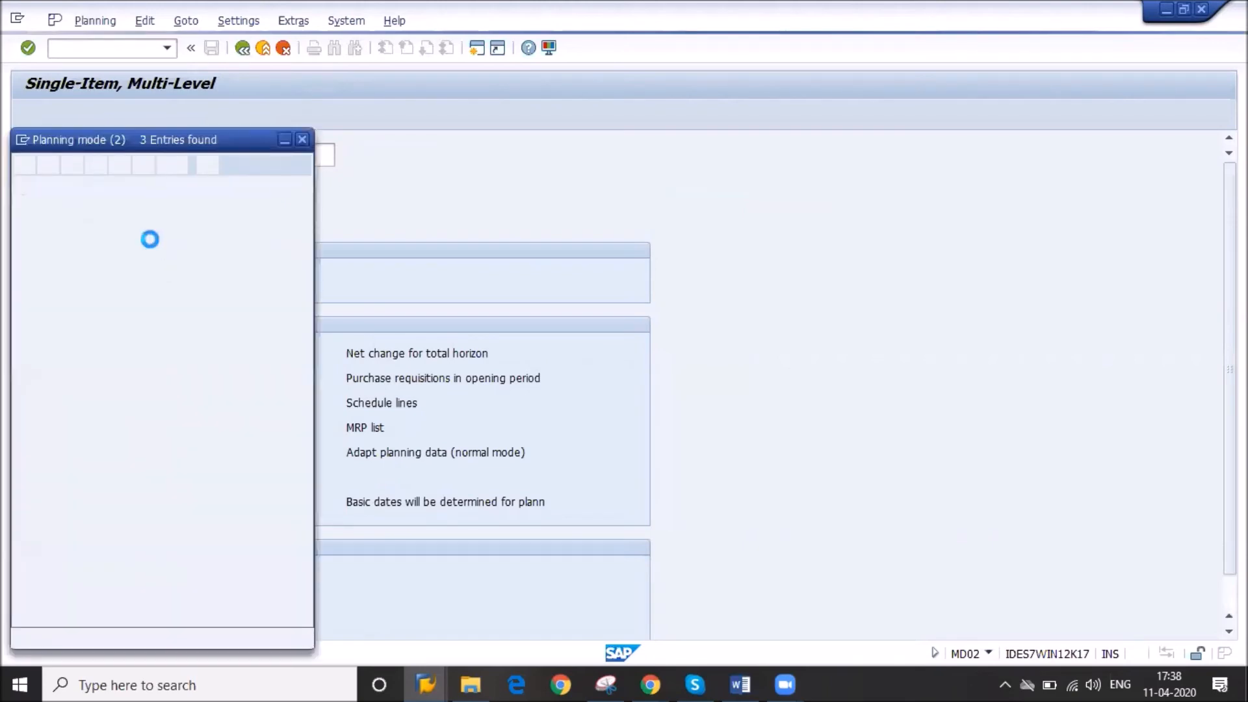
{"action": "left_click", "coordinate": [145, 244]}
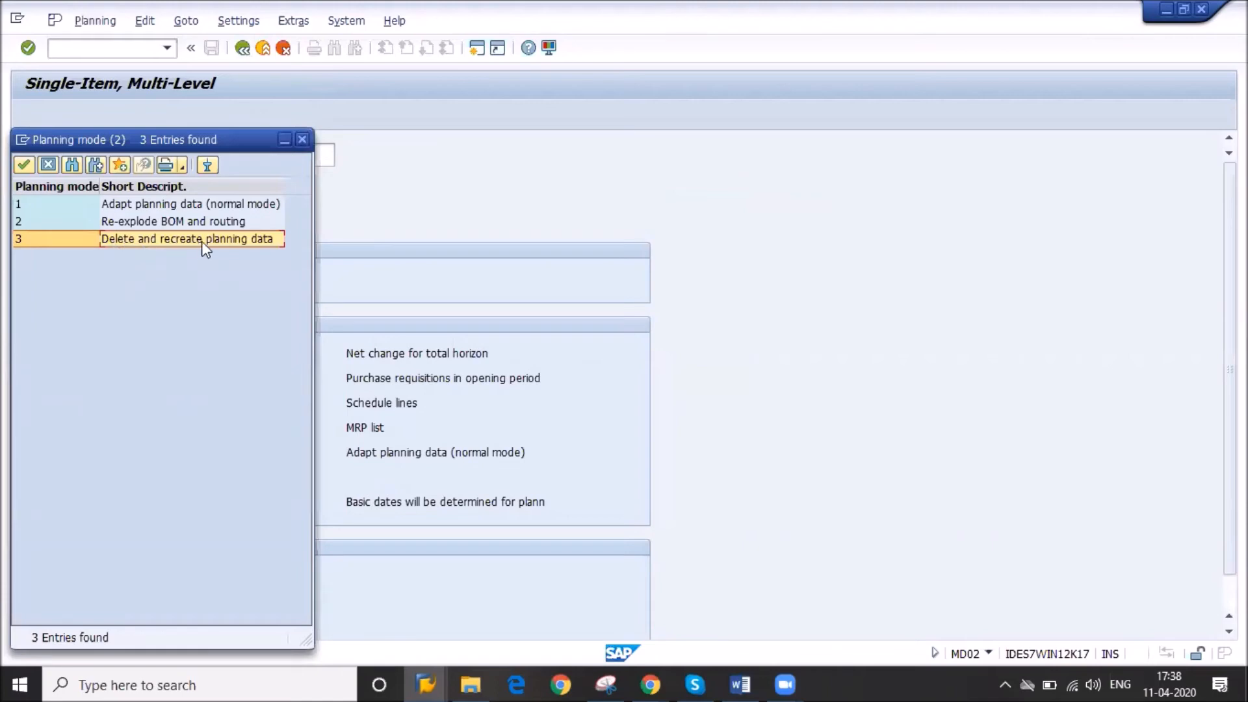
{"action": "left_click", "coordinate": [301, 137]}
- Leave MD02, check the planned order row for REP_MFG_HEAD in MD04 again, and return to the start screen
{"action": "key", "text": "F3"}
{"action": "type", "text": "md04"}
{"action": "key", "text": "Return"}
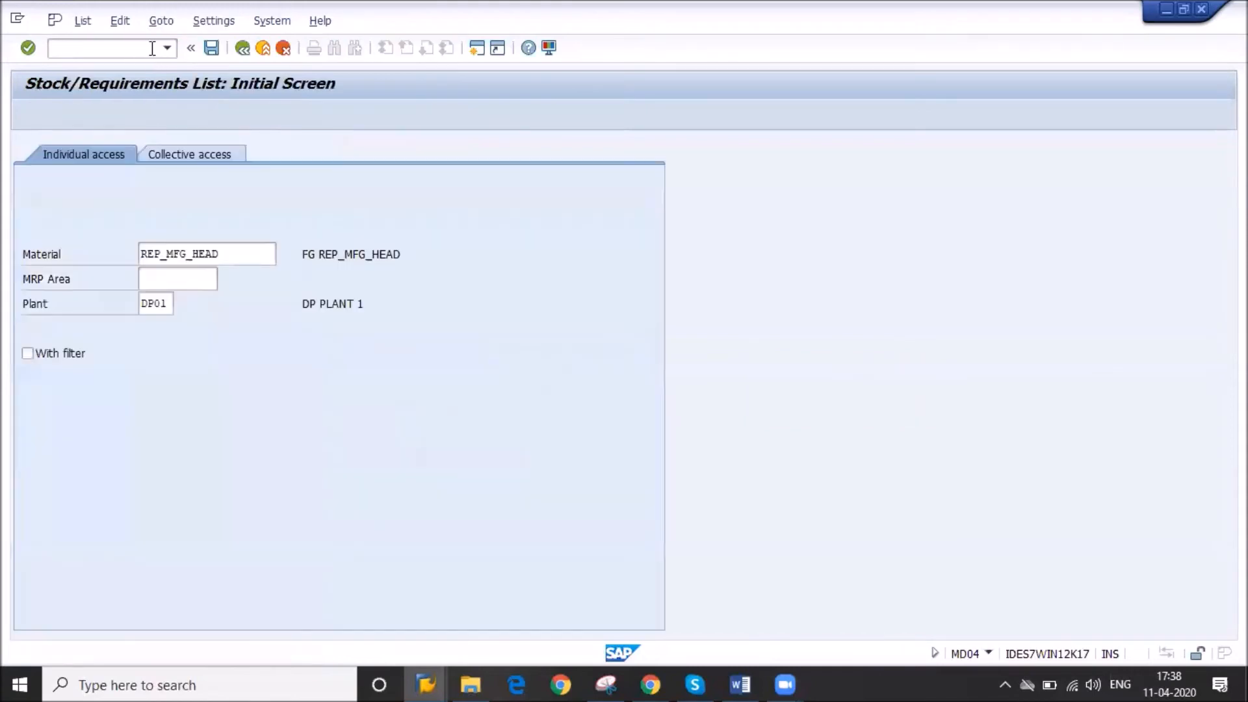
{"action": "key", "text": "Return"}
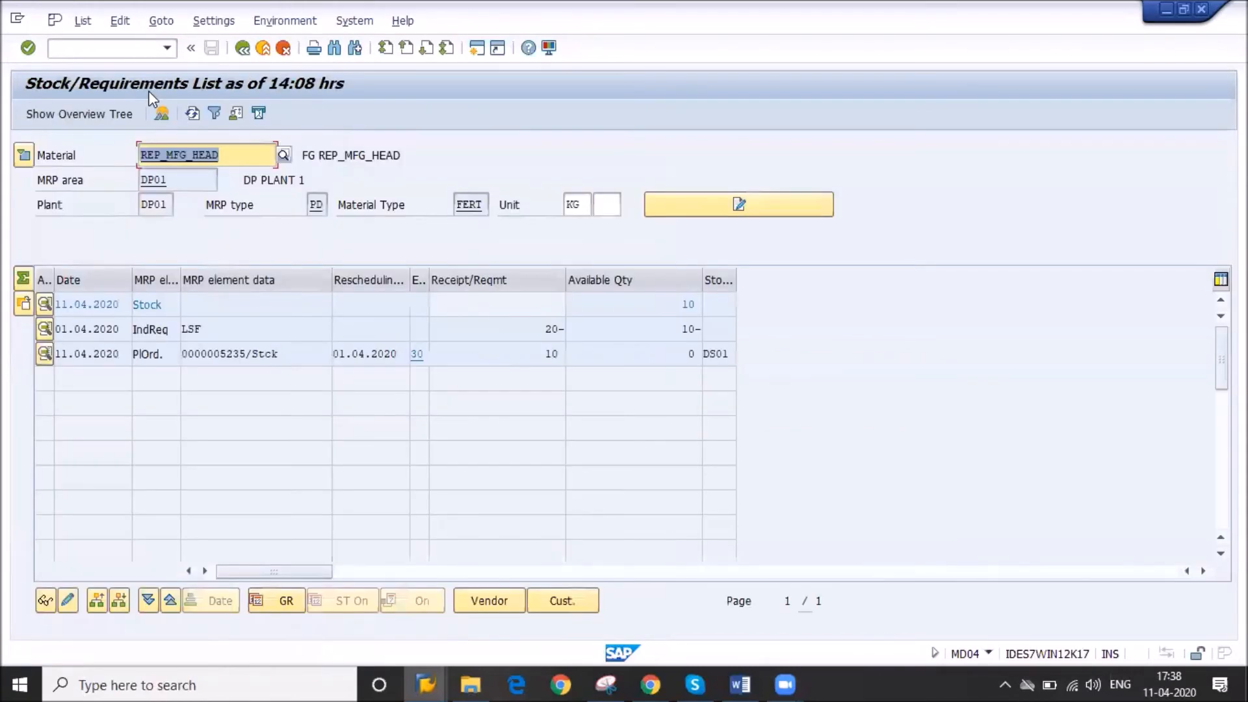
{"action": "left_click", "coordinate": [185, 355]}
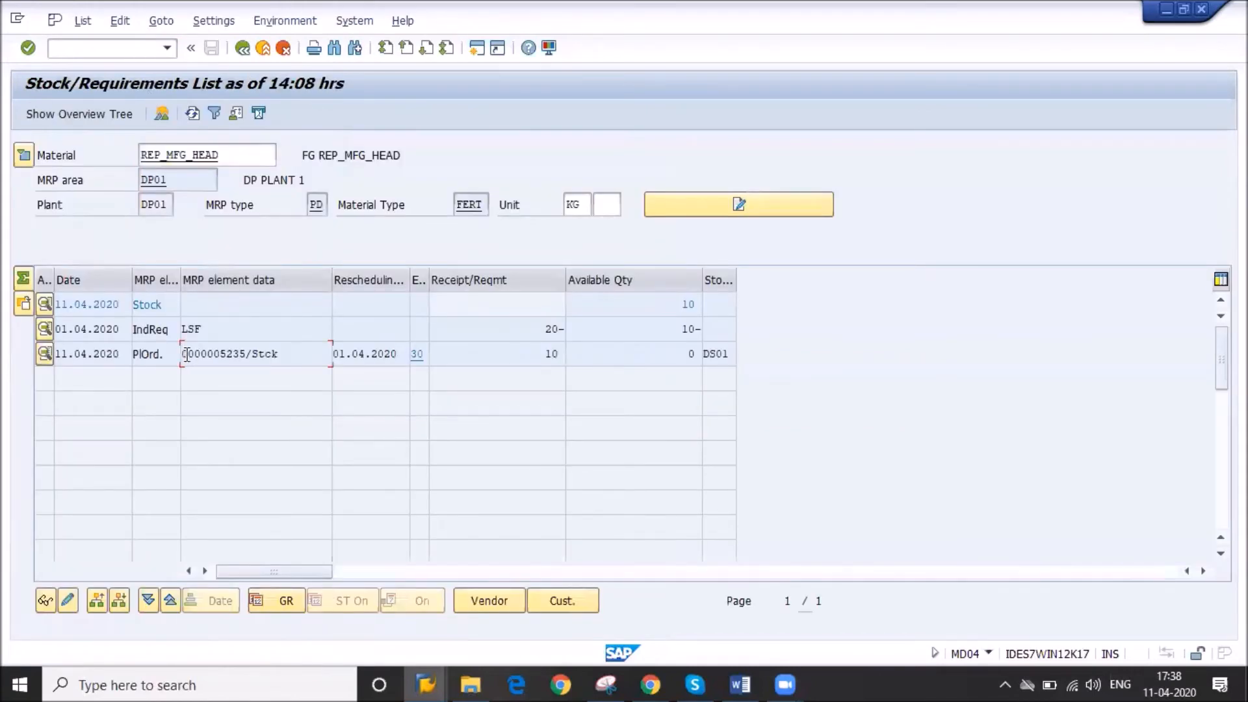
{"action": "left_click", "coordinate": [239, 51]}
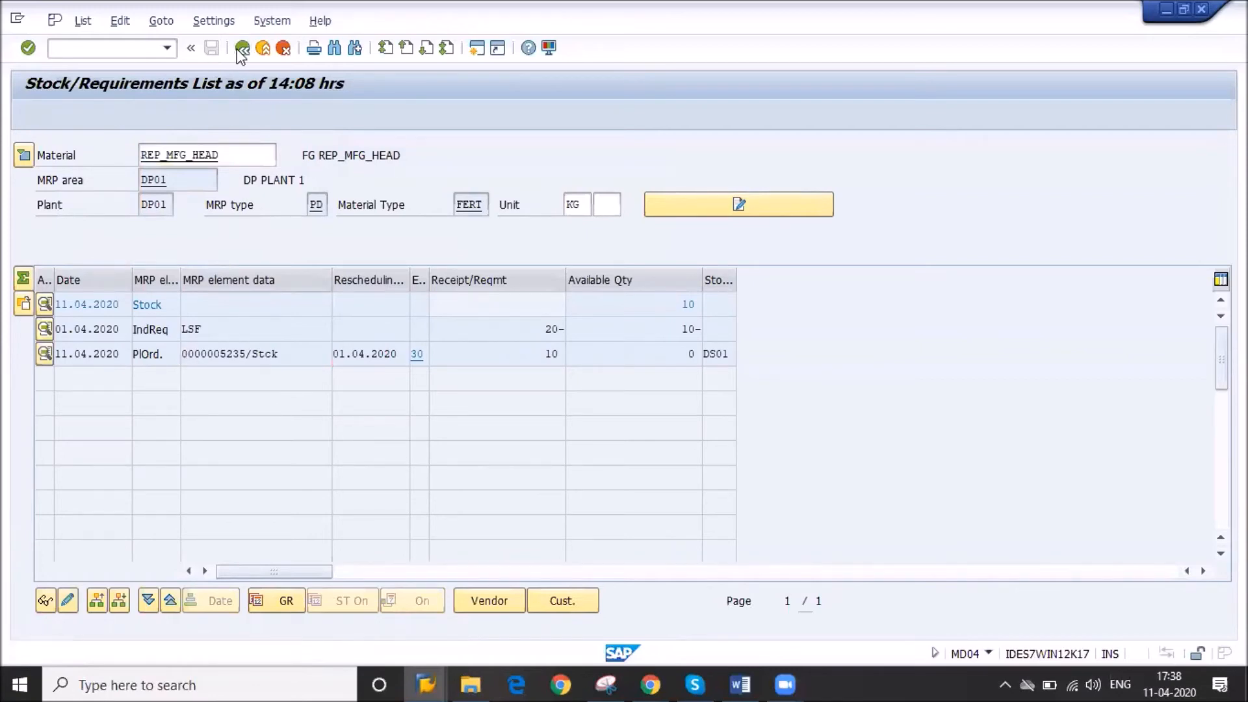
{"action": "left_click", "coordinate": [241, 49]}
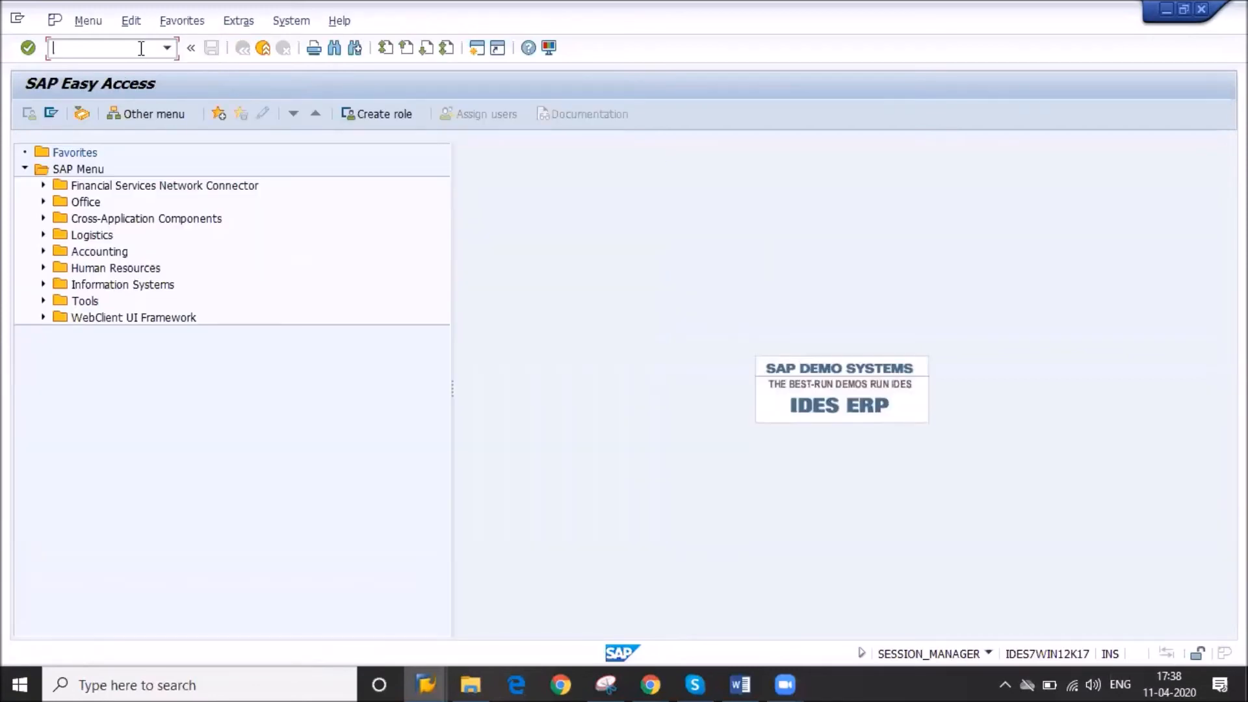
- Open the repetitive manufacturing confirmation with transaction MFBF
{"action": "type", "text": "m"}
{"action": "key", "text": "BackSpace"}
{"action": "type", "text": "mfbf"}
{"action": "key", "text": "Return"}
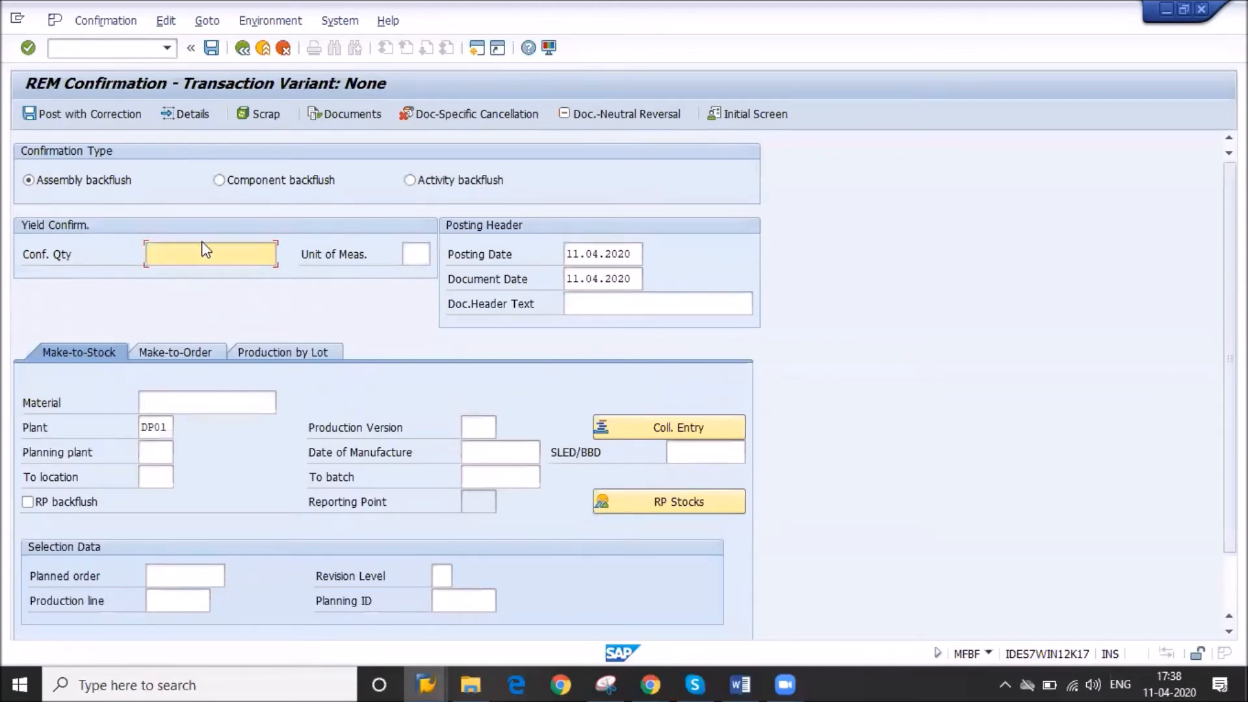
- Set the confirmation quantity to 10 and paste the copied planned order number into the make-to-stock selection data
{"action": "type", "text": "10"}
{"action": "left_click", "coordinate": [240, 396]}
{"action": "left_click", "coordinate": [191, 570]}
{"action": "key", "text": "ctrl+v"}
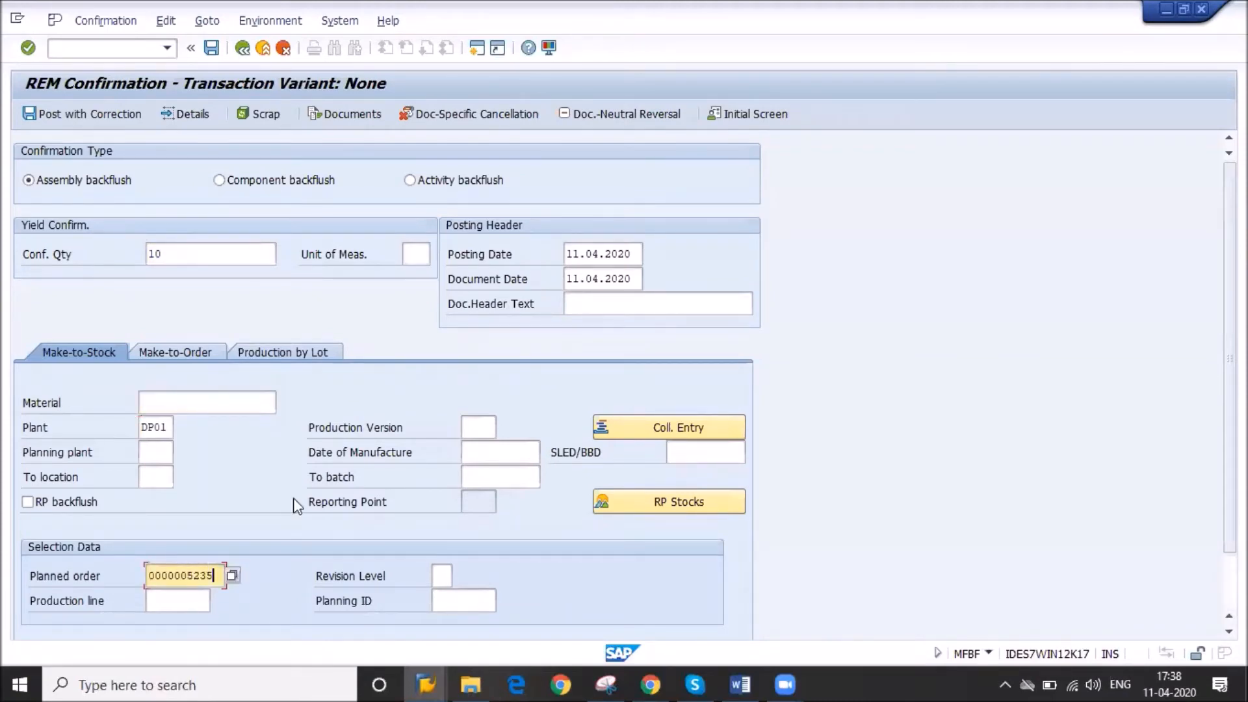
- Set the production line to REM_WC01 and load the planned order's data into the confirmation
{"action": "left_click", "coordinate": [206, 601]}
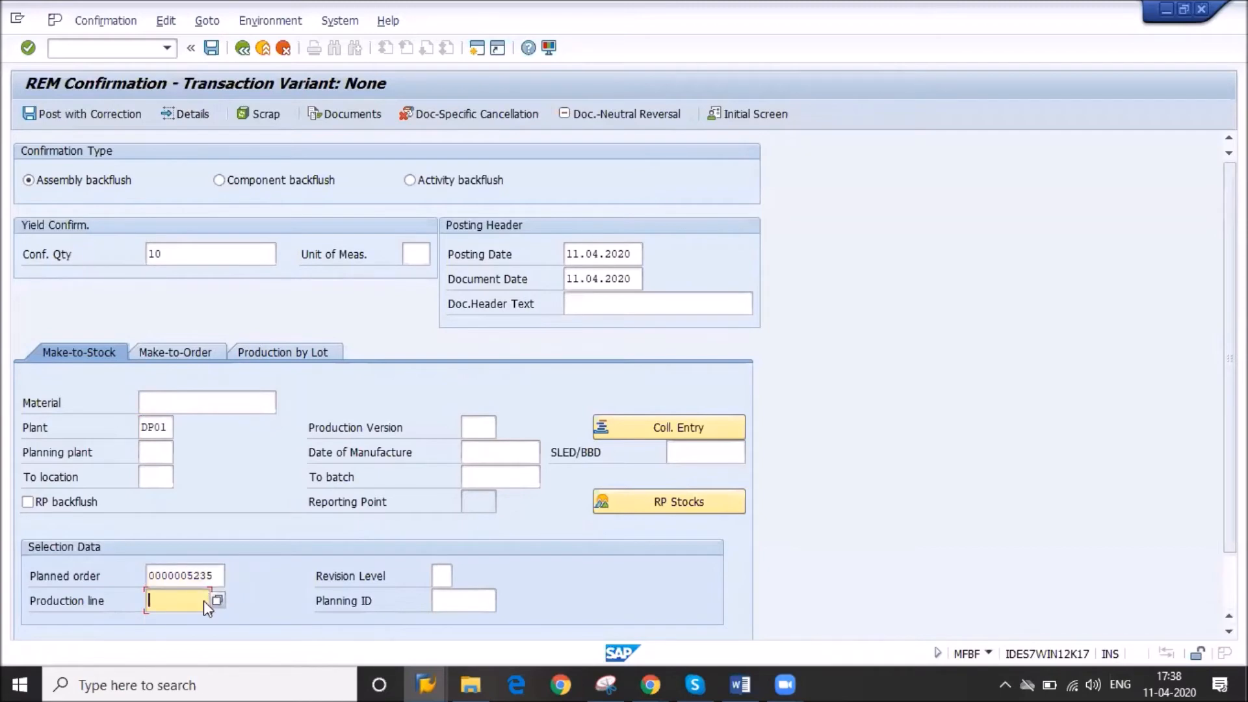
{"action": "key", "text": "alt+Tab"}
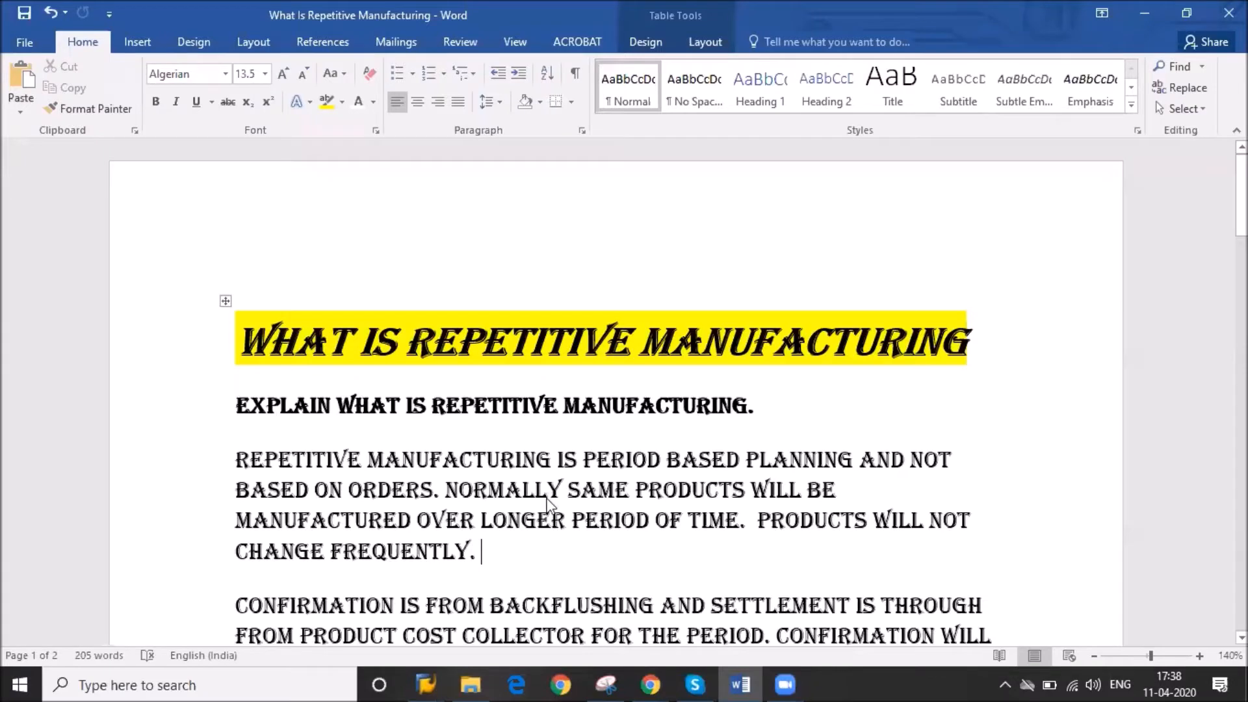
{"action": "key", "text": "alt+Tab"}
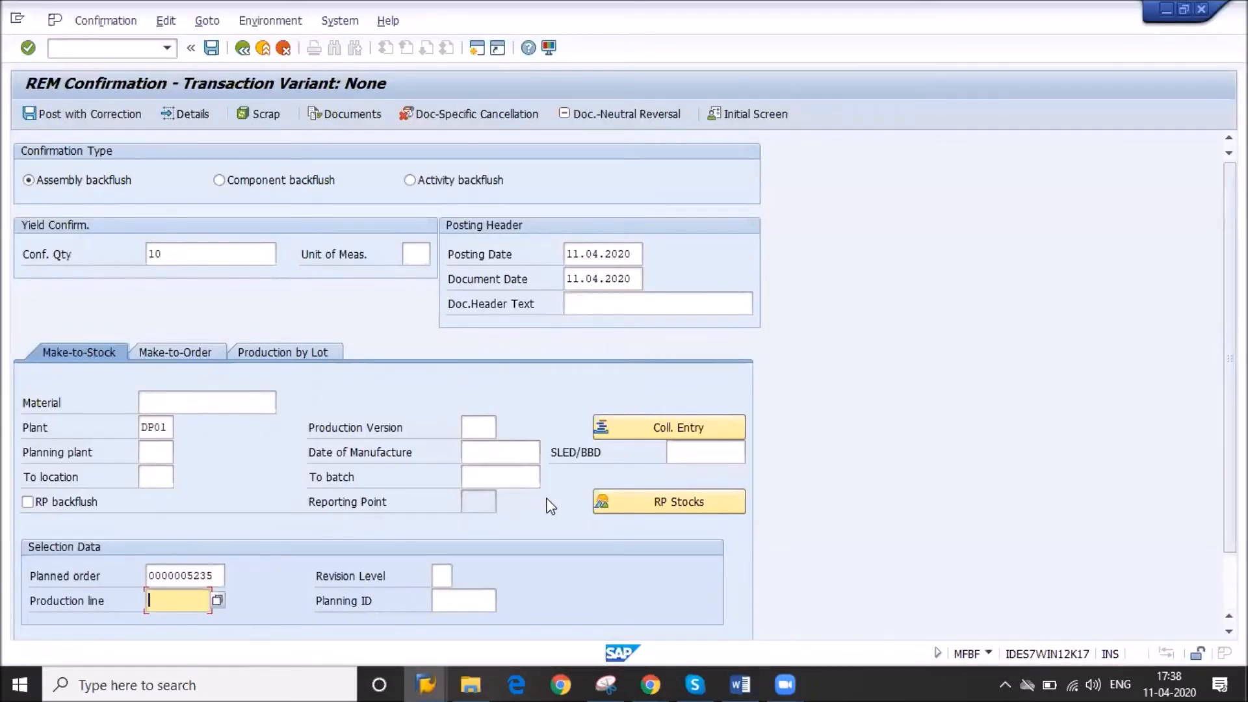
{"action": "type", "text": "REM_WC01"}
{"action": "key", "text": "Return"}
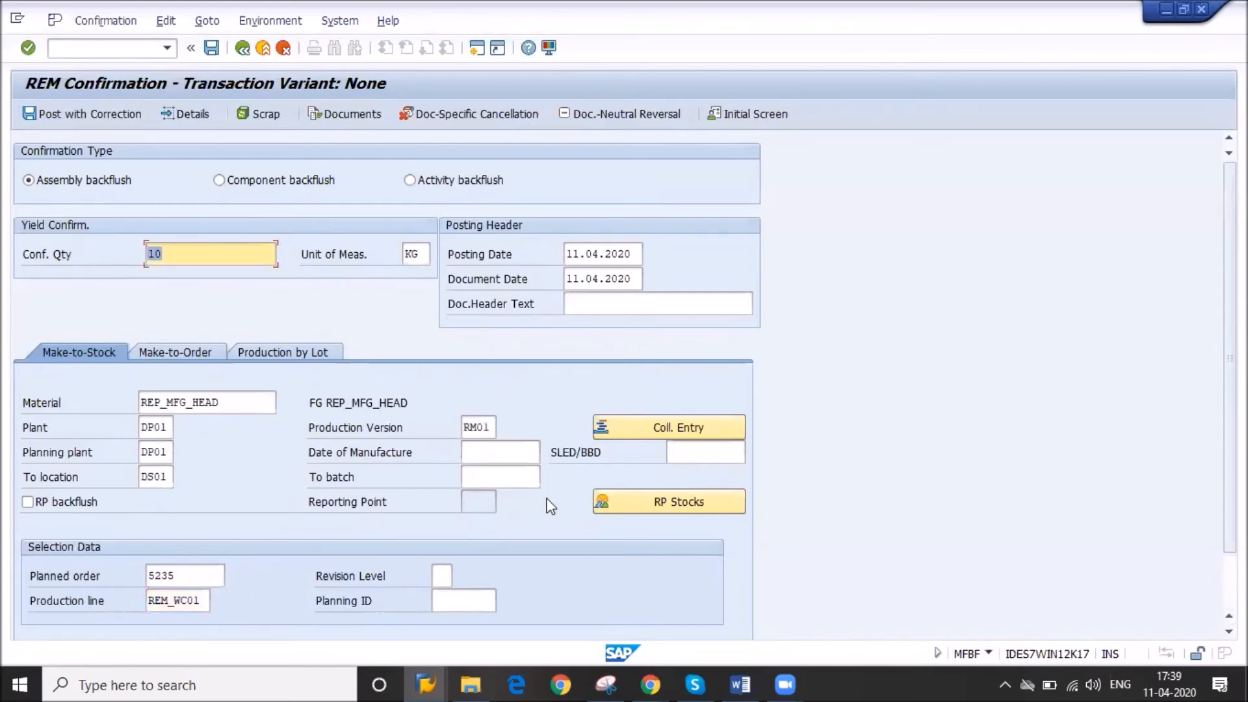
- Check the confirmation's plant, planning plant, receiving storage location and production version
{"action": "left_click", "coordinate": [157, 437]}
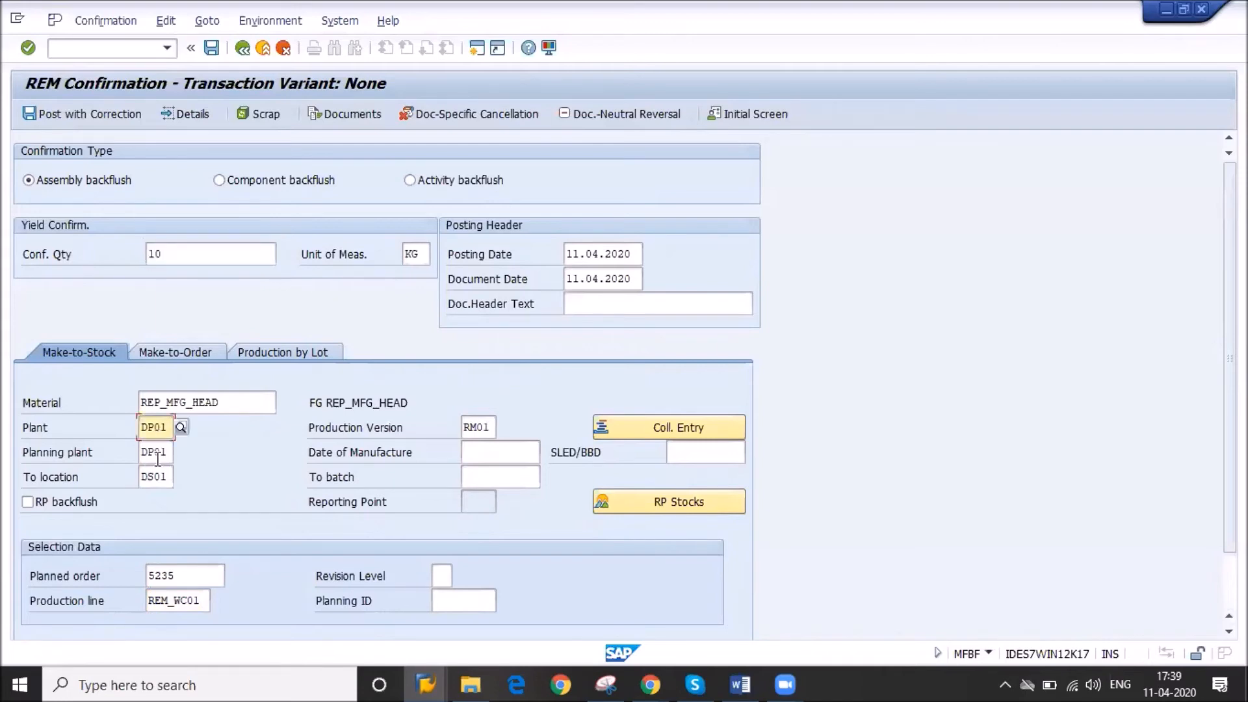
{"action": "left_click", "coordinate": [158, 458]}
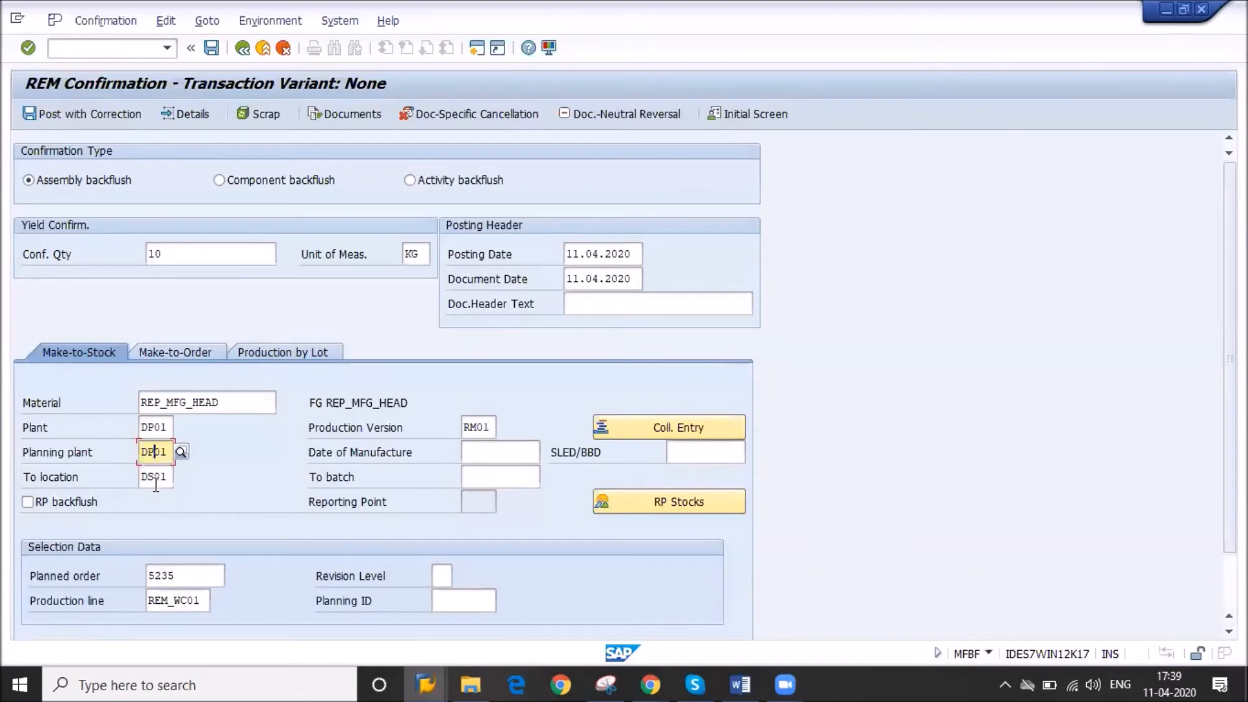
{"action": "left_click", "coordinate": [156, 482]}
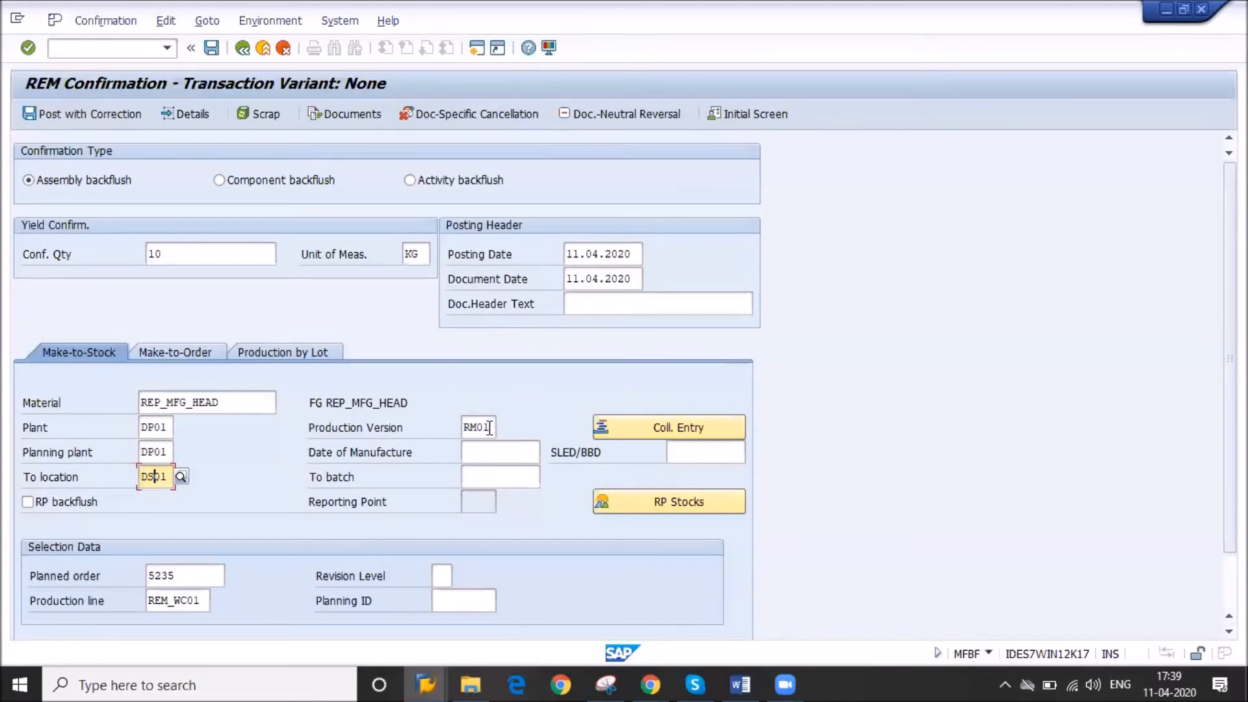
{"action": "left_click", "coordinate": [467, 428]}
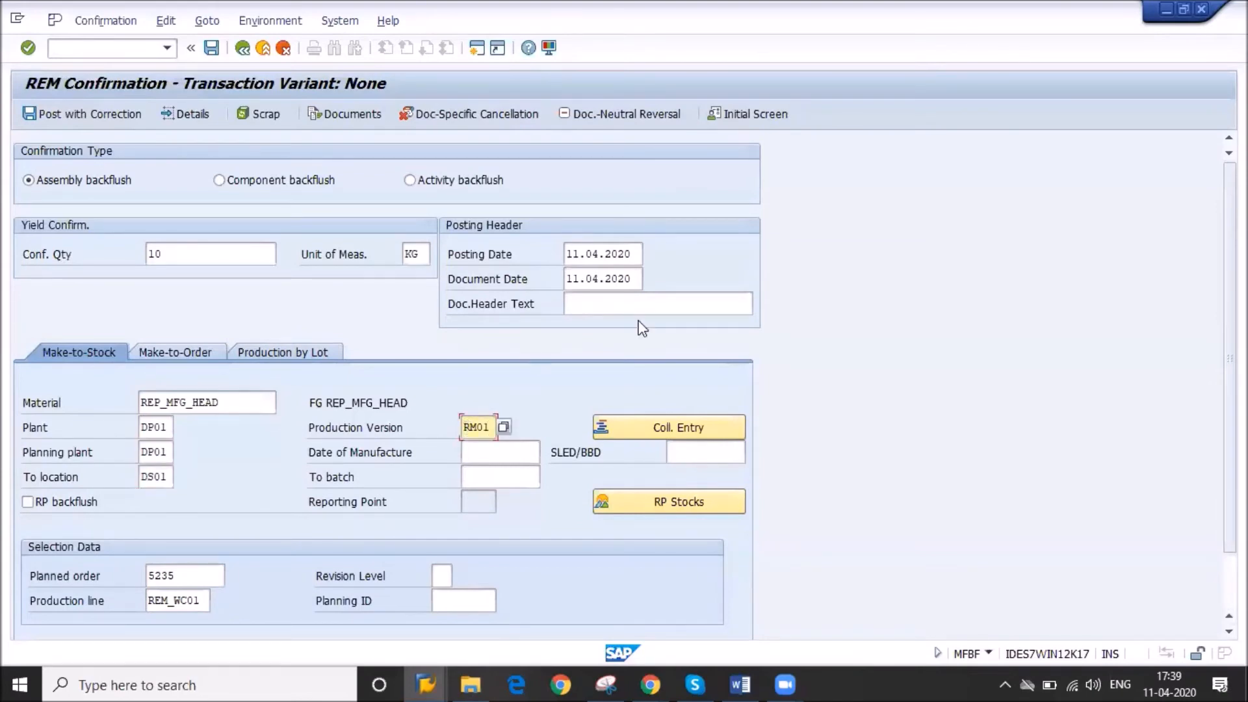
- Change the posting date's day to 10, set it back to 11, and validate the confirmation entries
{"action": "left_click", "coordinate": [518, 258]}
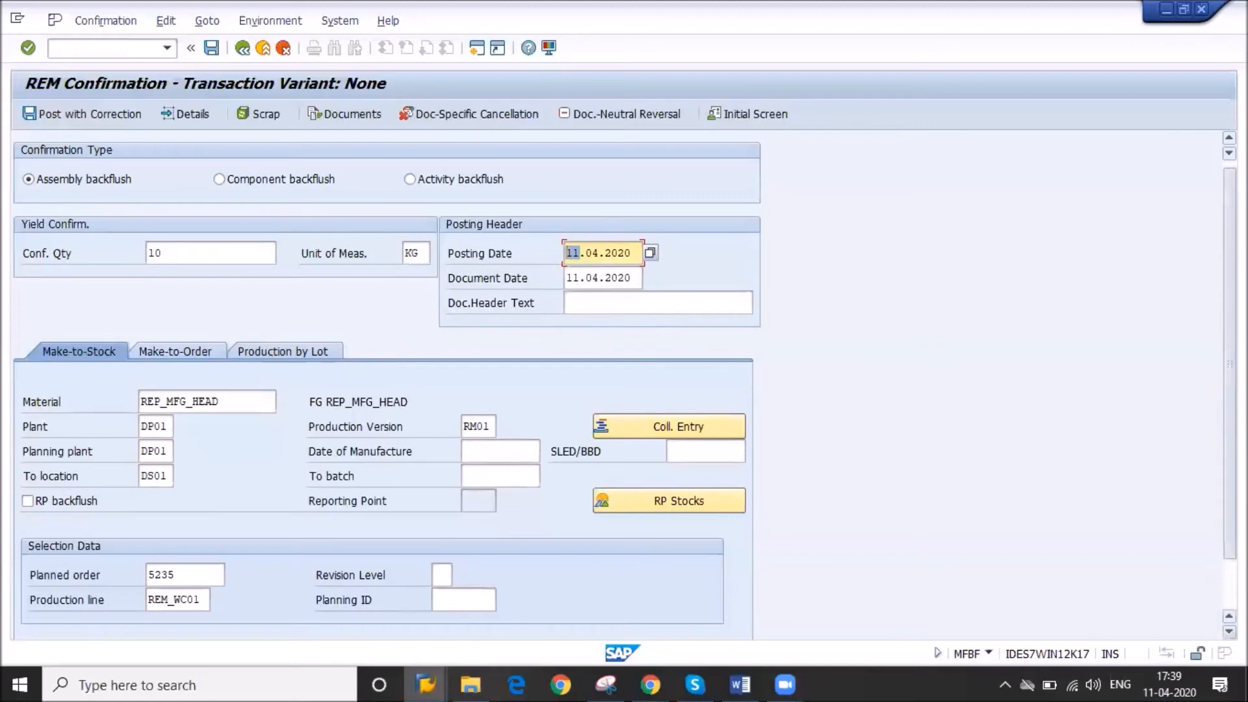
{"action": "scroll", "coordinate": [387, 349], "scroll_direction": "down", "scroll_amount": 3}
{"action": "scroll", "coordinate": [386, 349], "scroll_direction": "up", "scroll_amount": 2}
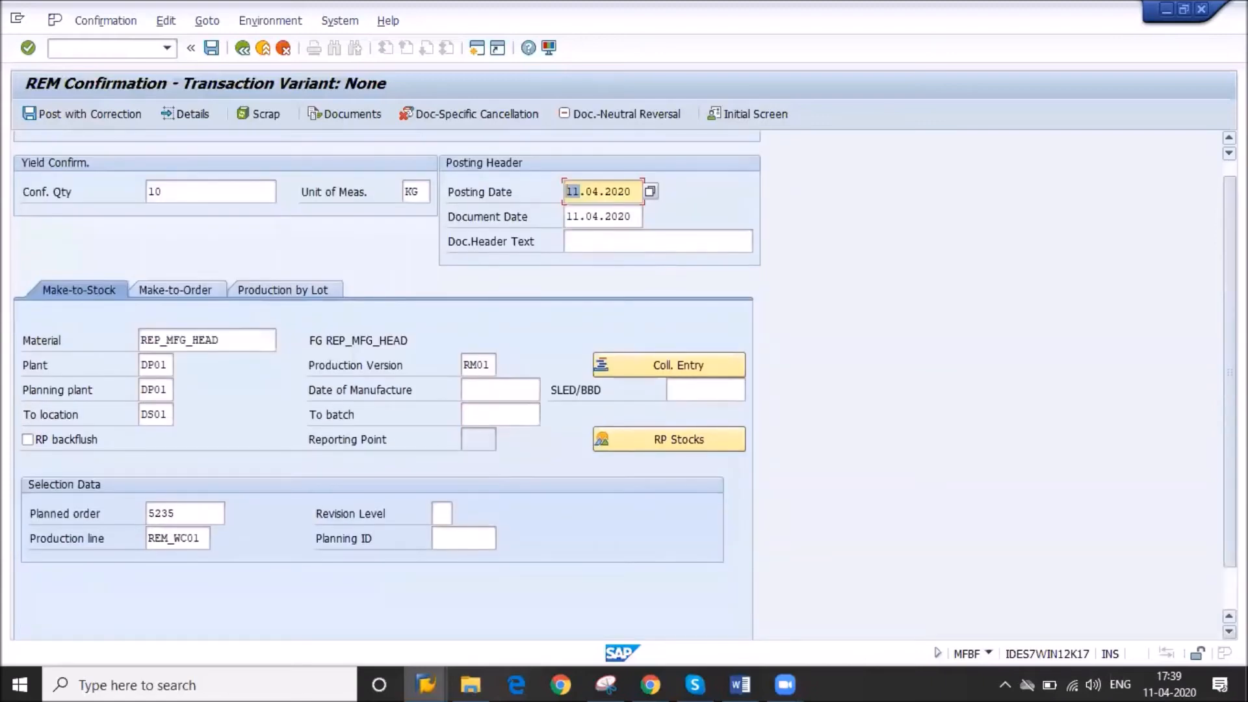
{"action": "scroll", "coordinate": [386, 349], "scroll_direction": "up", "scroll_amount": 3}
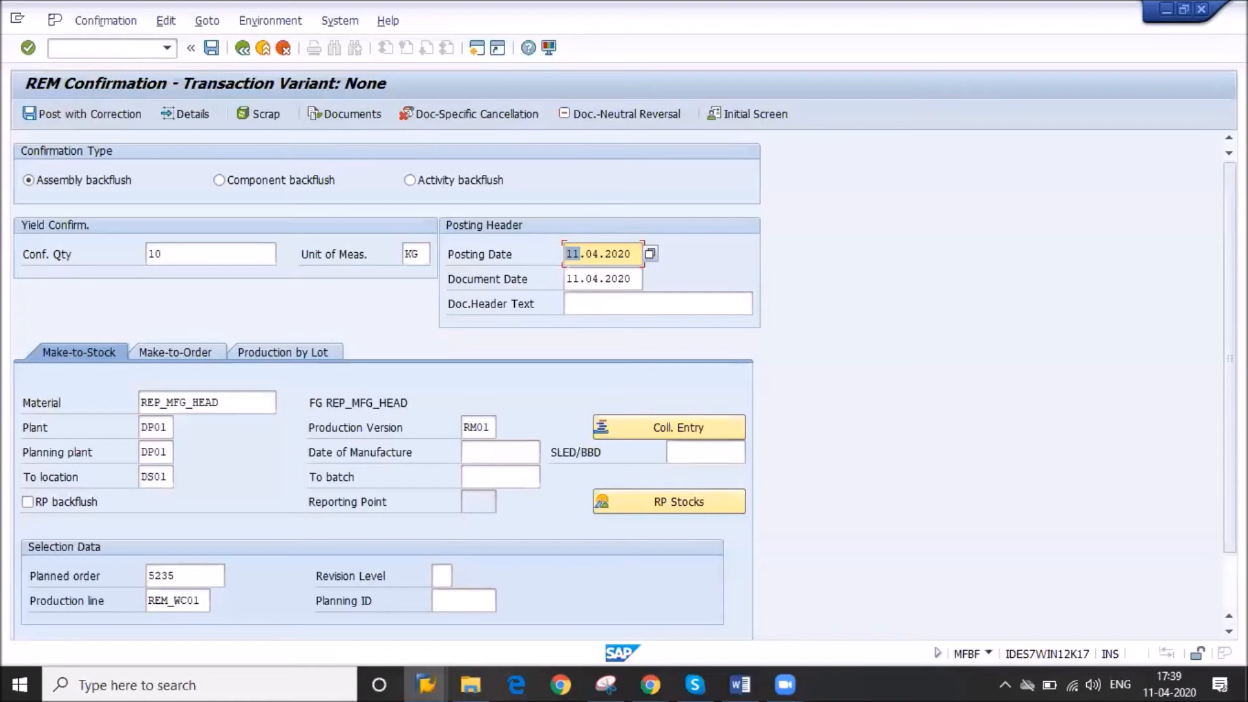
{"action": "type", "text": "10"}
{"action": "key", "text": "BackSpace"}
{"action": "key", "text": "BackSpace"}
{"action": "type", "text": "11"}
{"action": "key", "text": "Return"}
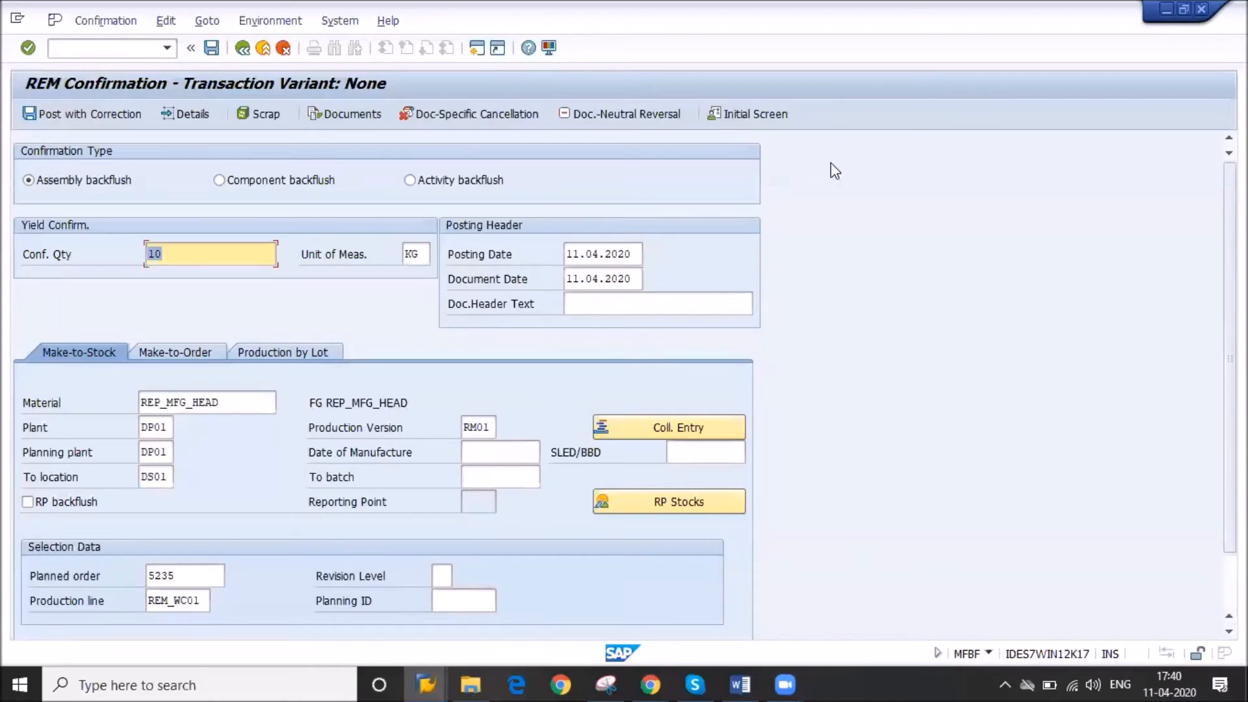
- Post the assembly backflush with correction after checking the raw material component's quantity and movement type
{"action": "left_click", "coordinate": [104, 117]}
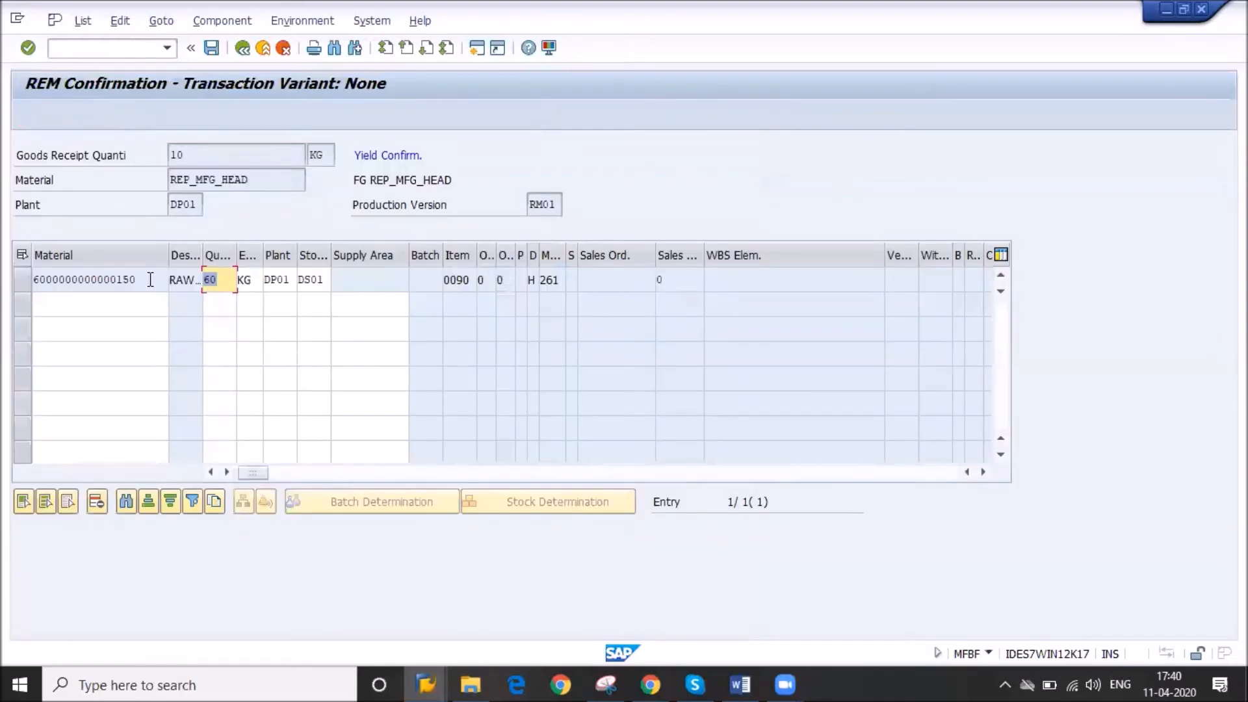
{"action": "left_click_drag", "start_coordinate": [40, 282], "coordinate": [185, 279]}
{"action": "left_click", "coordinate": [219, 280]}
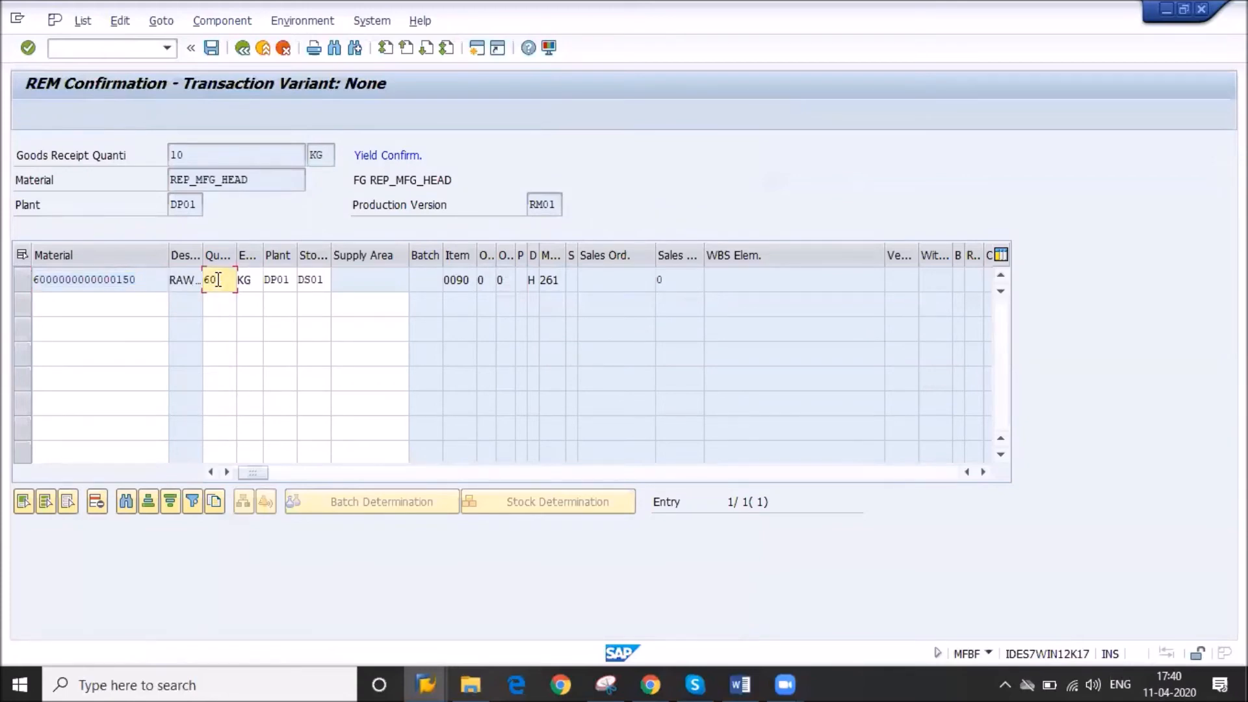
{"action": "left_click", "coordinate": [543, 280]}
{"action": "double_click", "coordinate": [543, 279]}
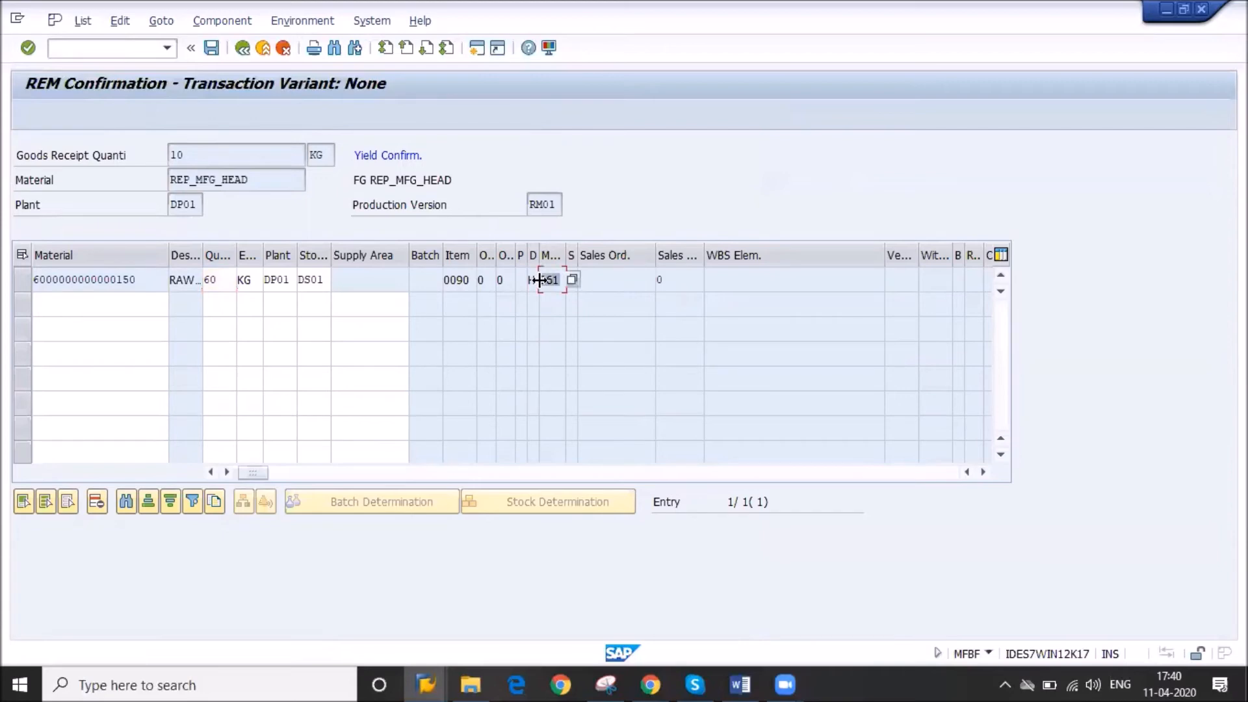
{"action": "left_click", "coordinate": [212, 48]}
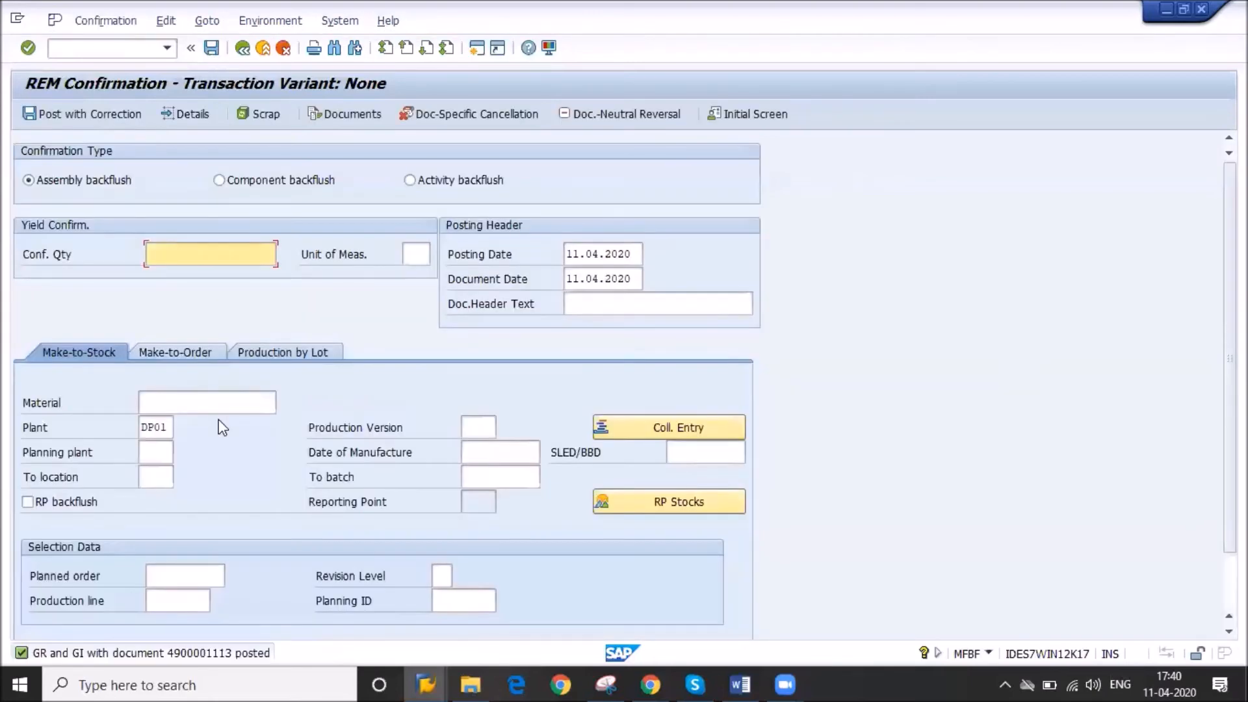
- Open the details of the posting message, copy the material document number, and close the details
{"action": "double_click", "coordinate": [186, 650]}
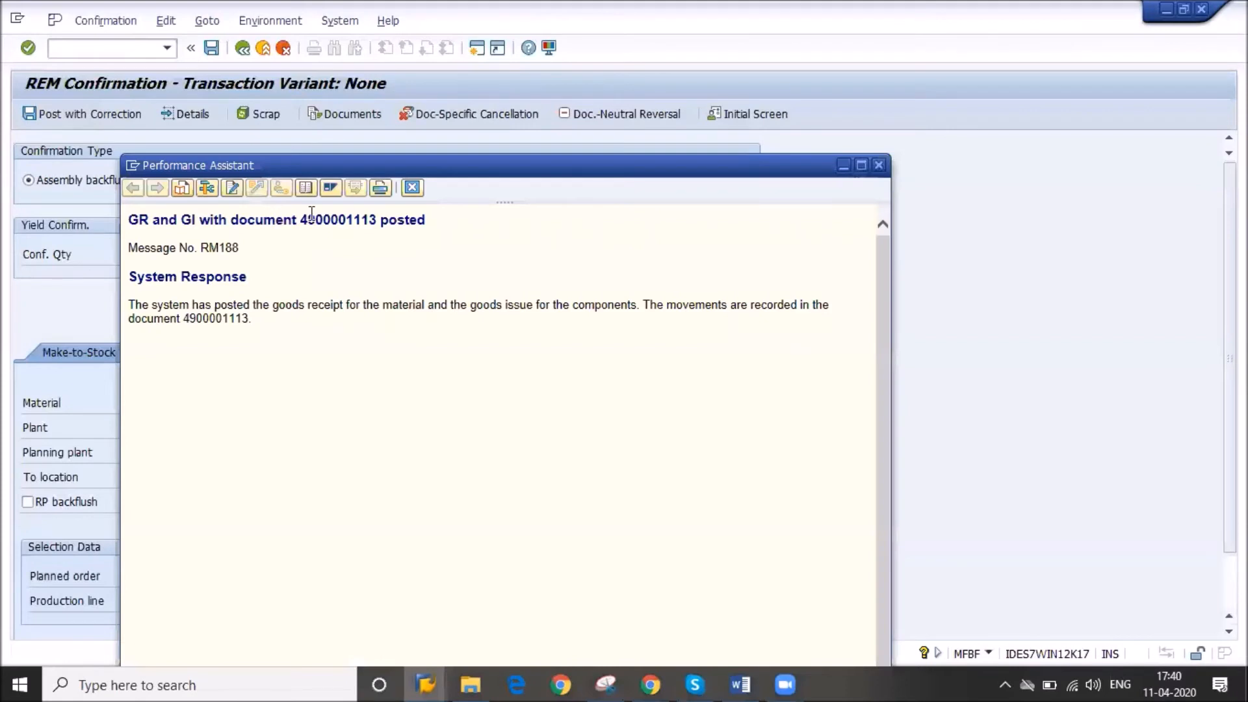
{"action": "double_click", "coordinate": [360, 221]}
{"action": "key", "text": "ctrl+c"}
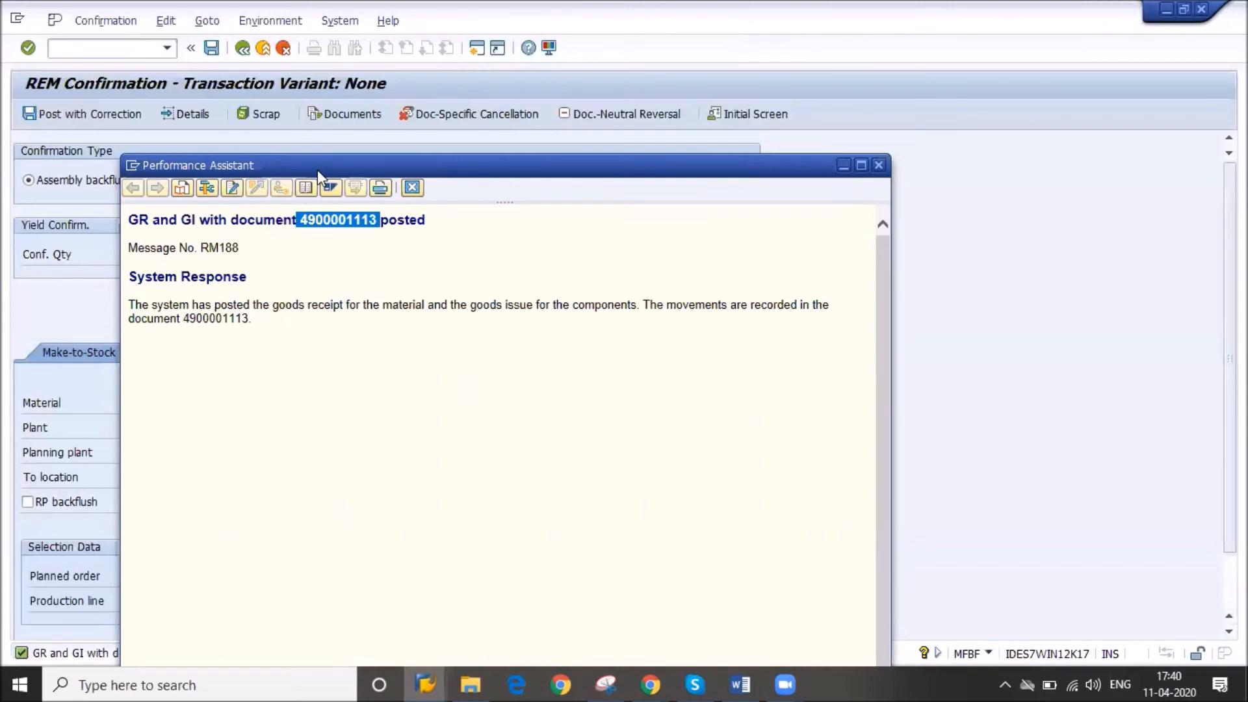
{"action": "left_click_drag", "start_coordinate": [319, 176], "coordinate": [359, 138]}
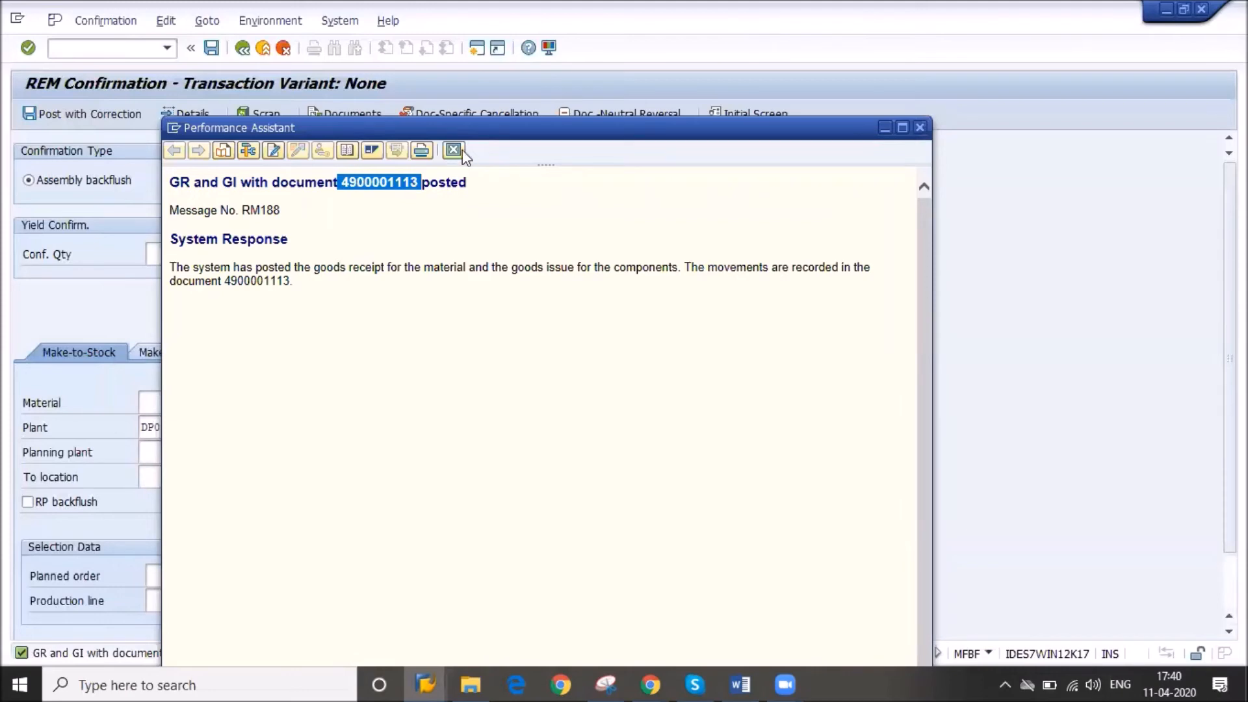
{"action": "left_click", "coordinate": [920, 129]}
{"action": "left_click", "coordinate": [920, 129]}
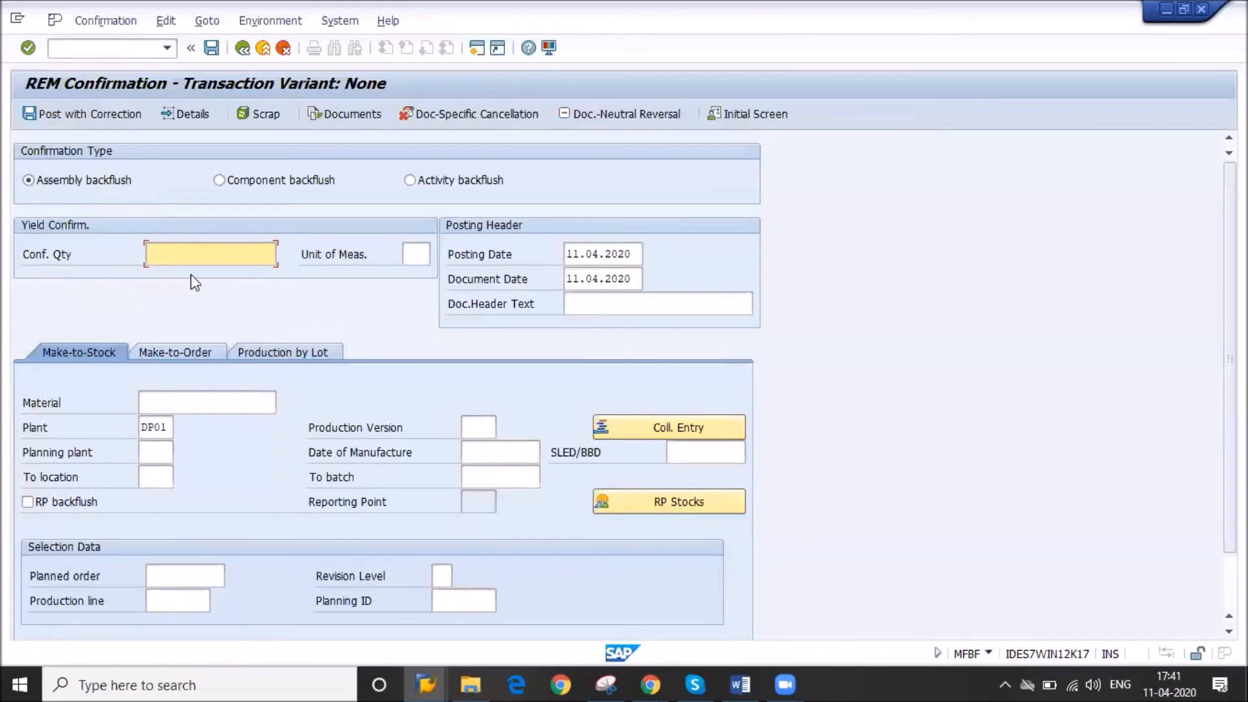
- Leave the REM confirmation, start transaction MIGO, and set its action to A04 Display for a material document
{"action": "left_click", "coordinate": [244, 52]}
{"action": "left_click", "coordinate": [272, 53]}
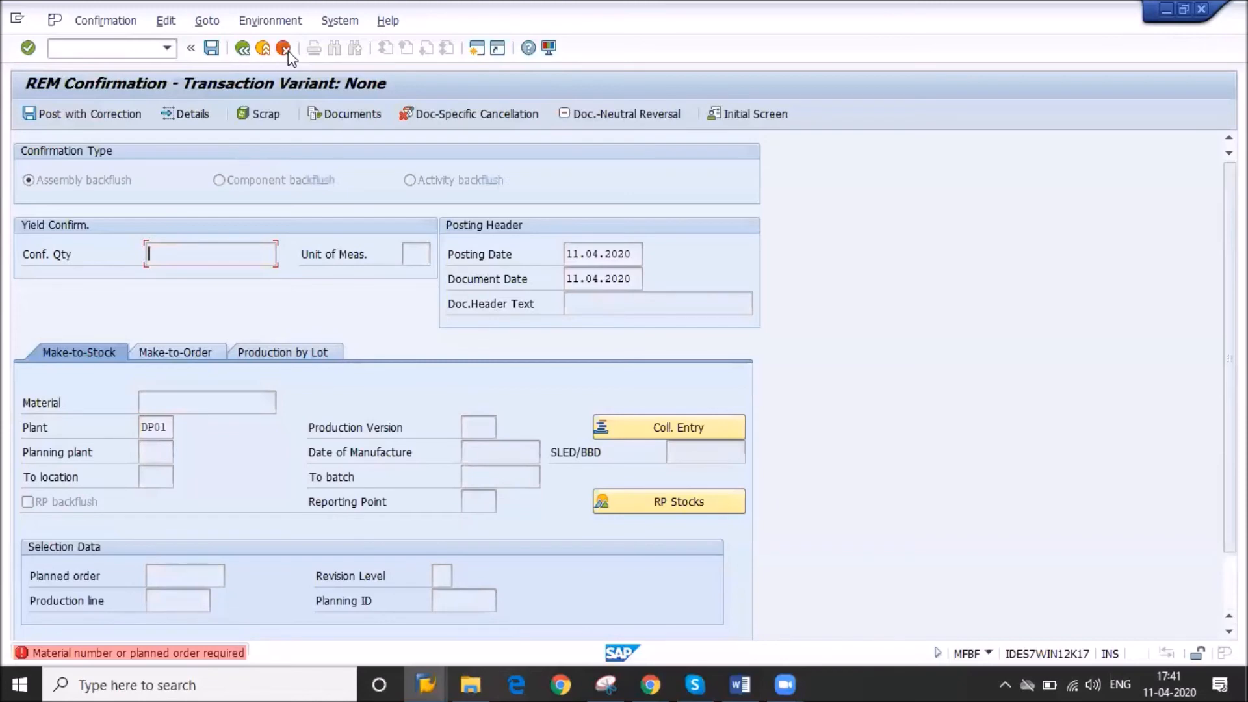
{"action": "left_click", "coordinate": [398, 394]}
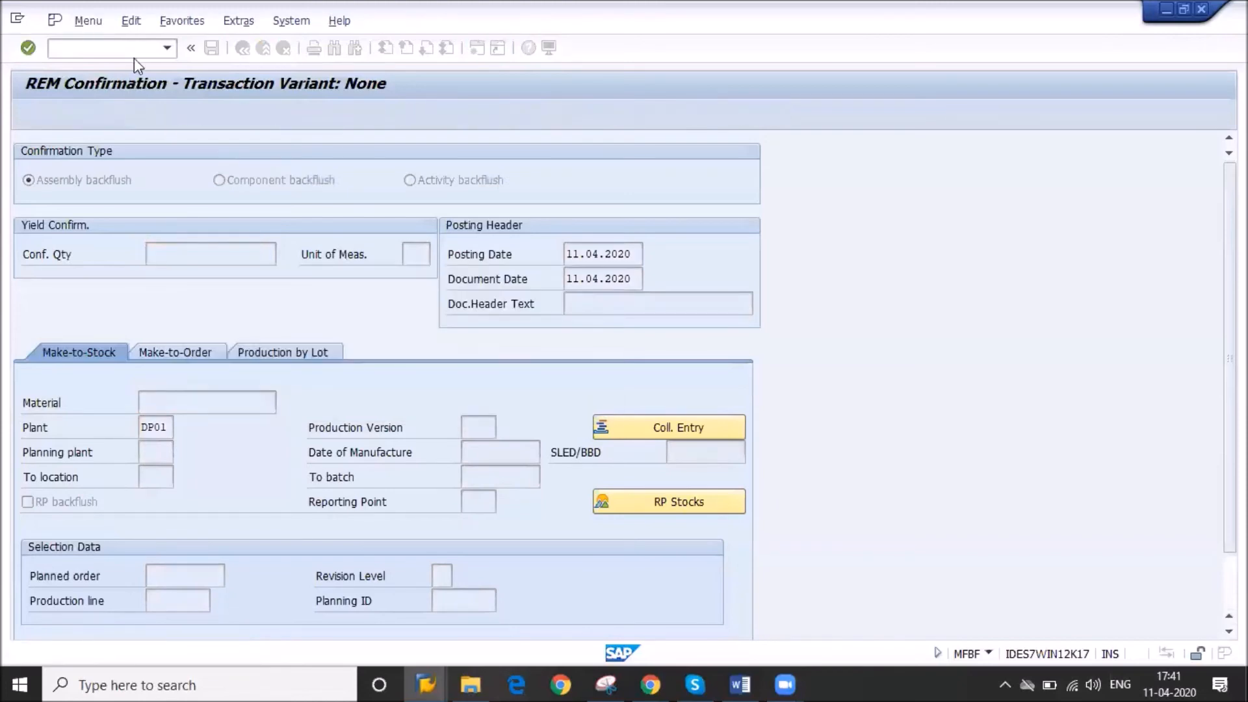
{"action": "type", "text": "migo"}
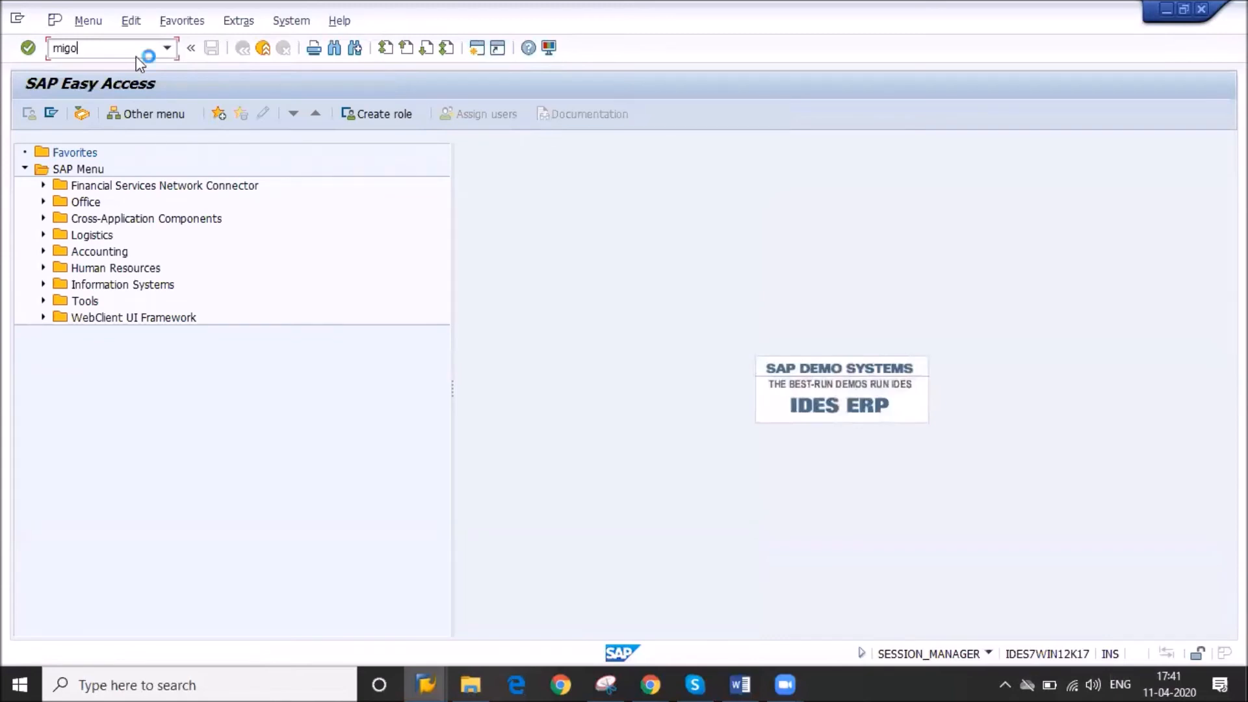
{"action": "left_click", "coordinate": [209, 161]}
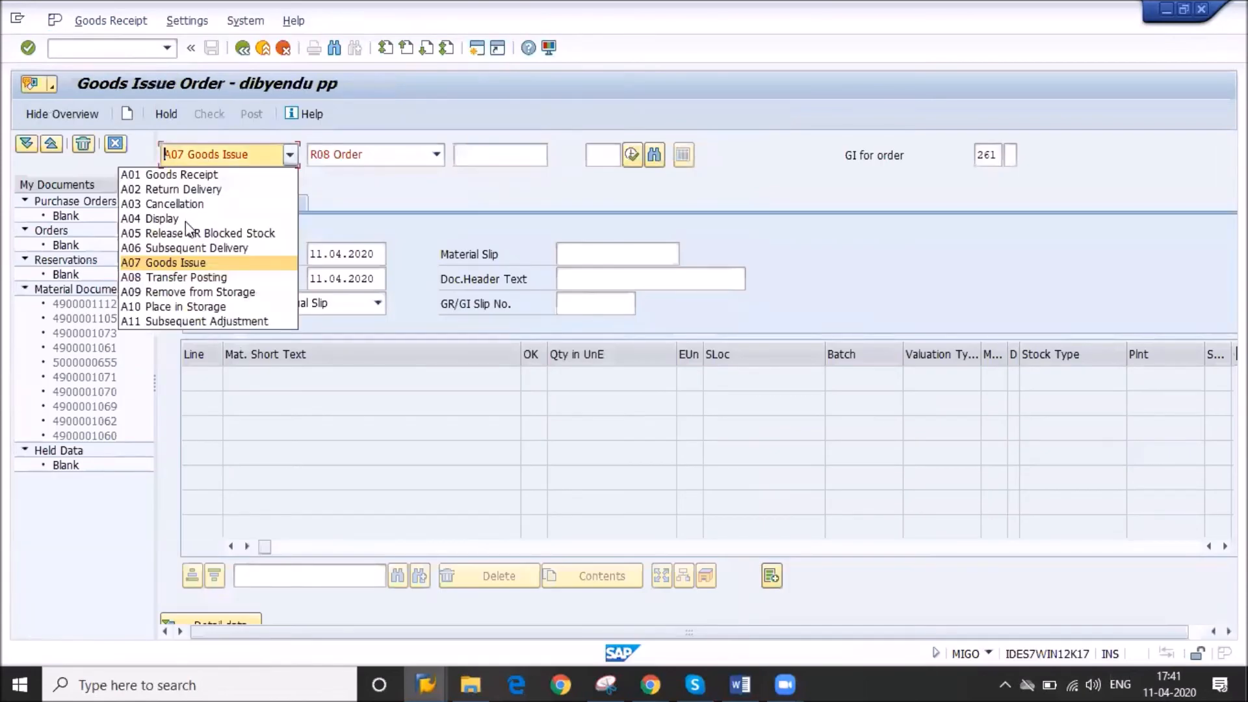
{"action": "left_click", "coordinate": [169, 219]}
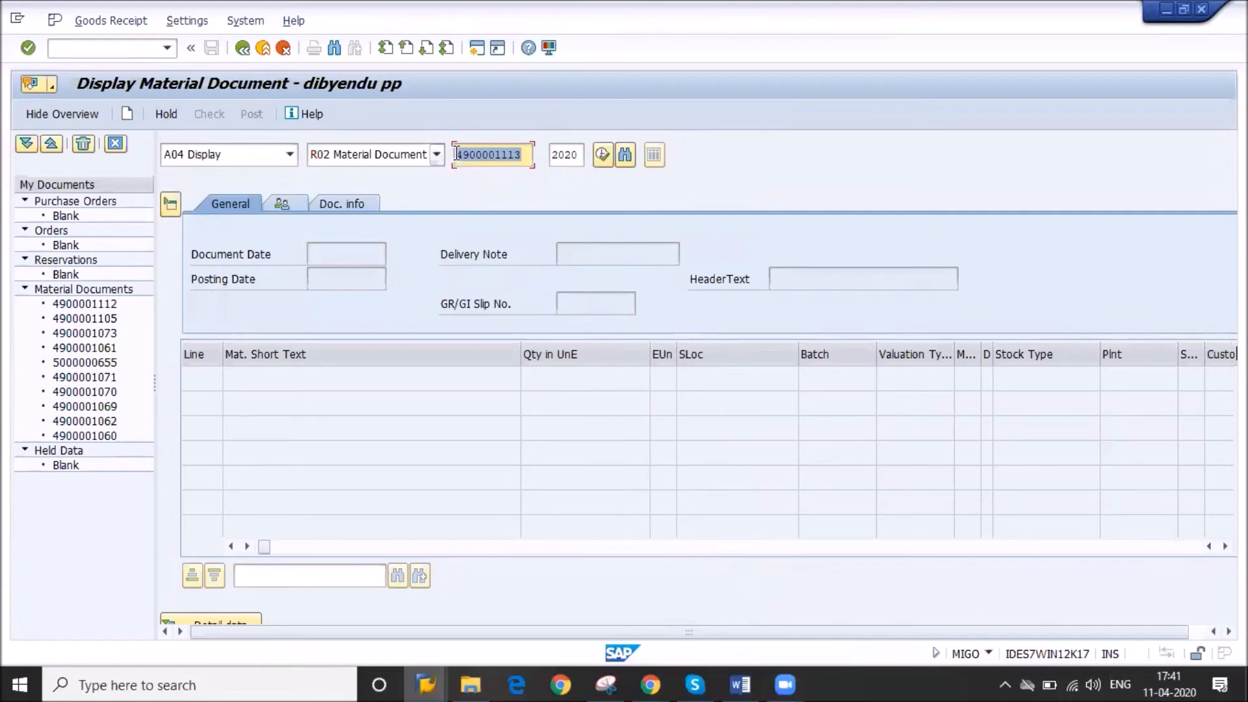
- Try to display the copied material document number for 2020 and for 2019, and leave the transaction
{"action": "key", "text": "ctrl+v"}
{"action": "key", "text": "Return"}
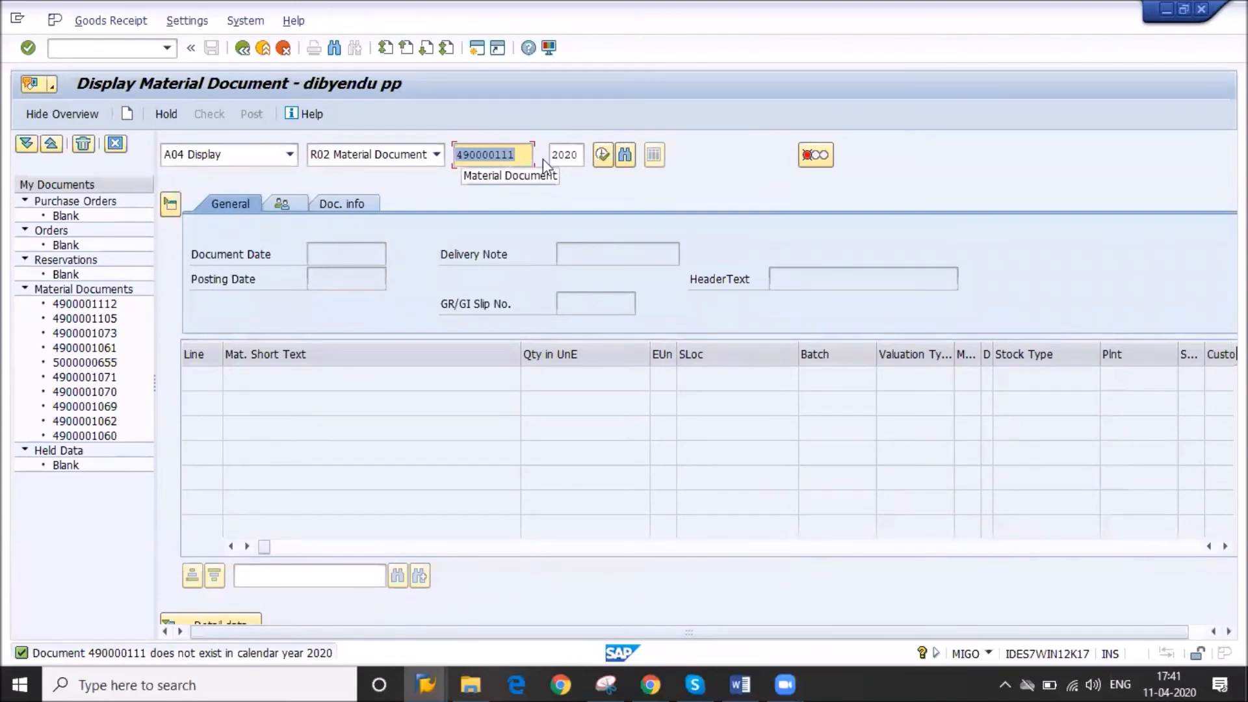
{"action": "key", "text": "Tab"}
{"action": "type", "text": "2019"}
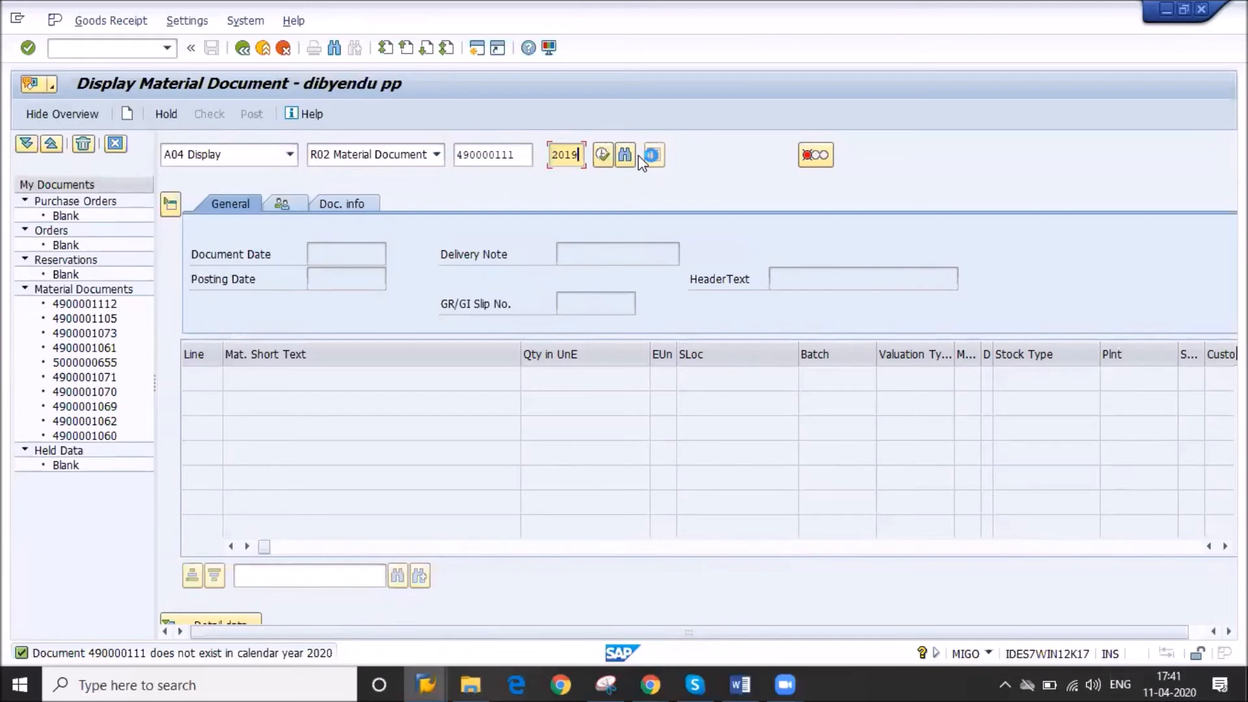
{"action": "key", "text": "Return"}
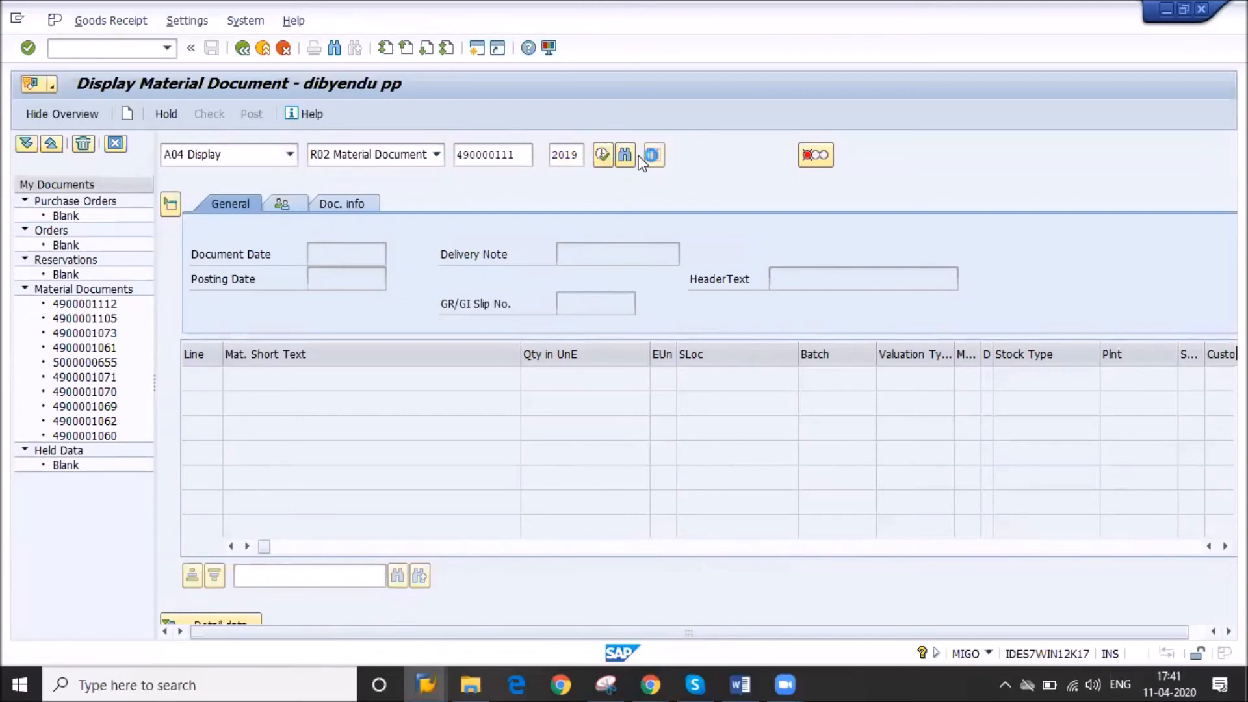
{"action": "left_click", "coordinate": [253, 47]}
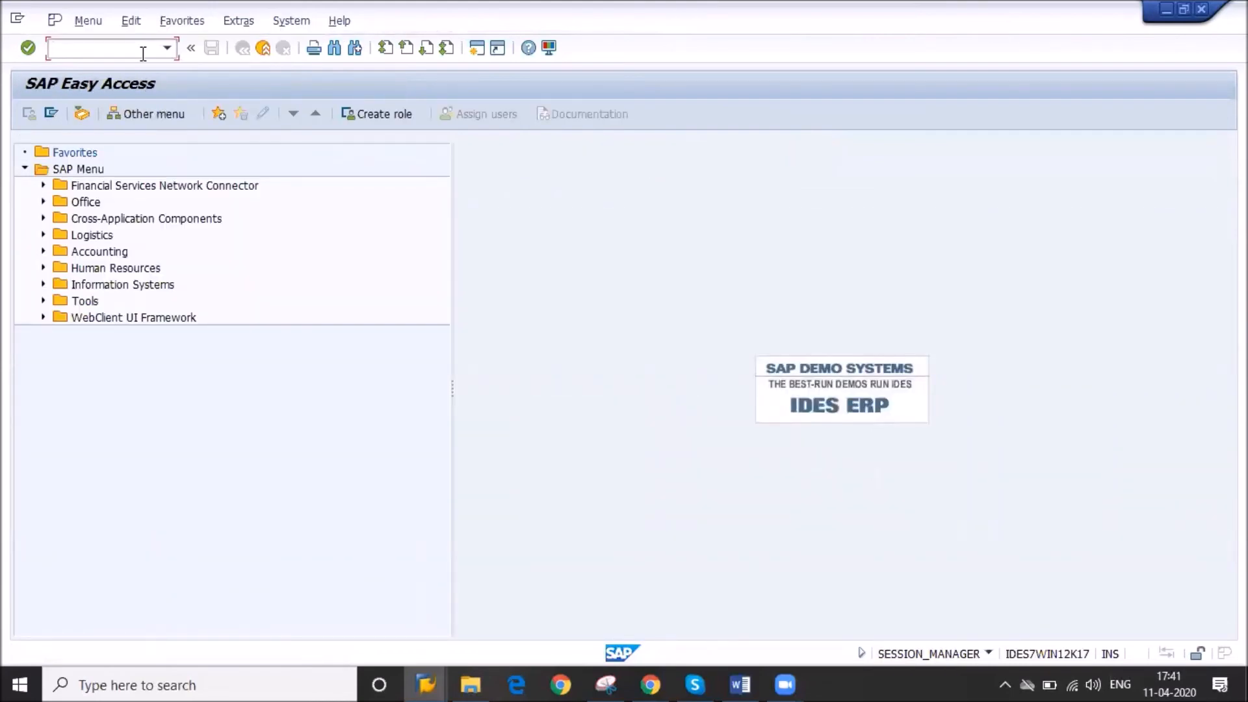
- Start the document log display MF12 and restrict the production type to Make-to-stock by excluding make-to-order production and KANBAN
{"action": "type", "text": "mf12"}
{"action": "key", "text": "Return"}
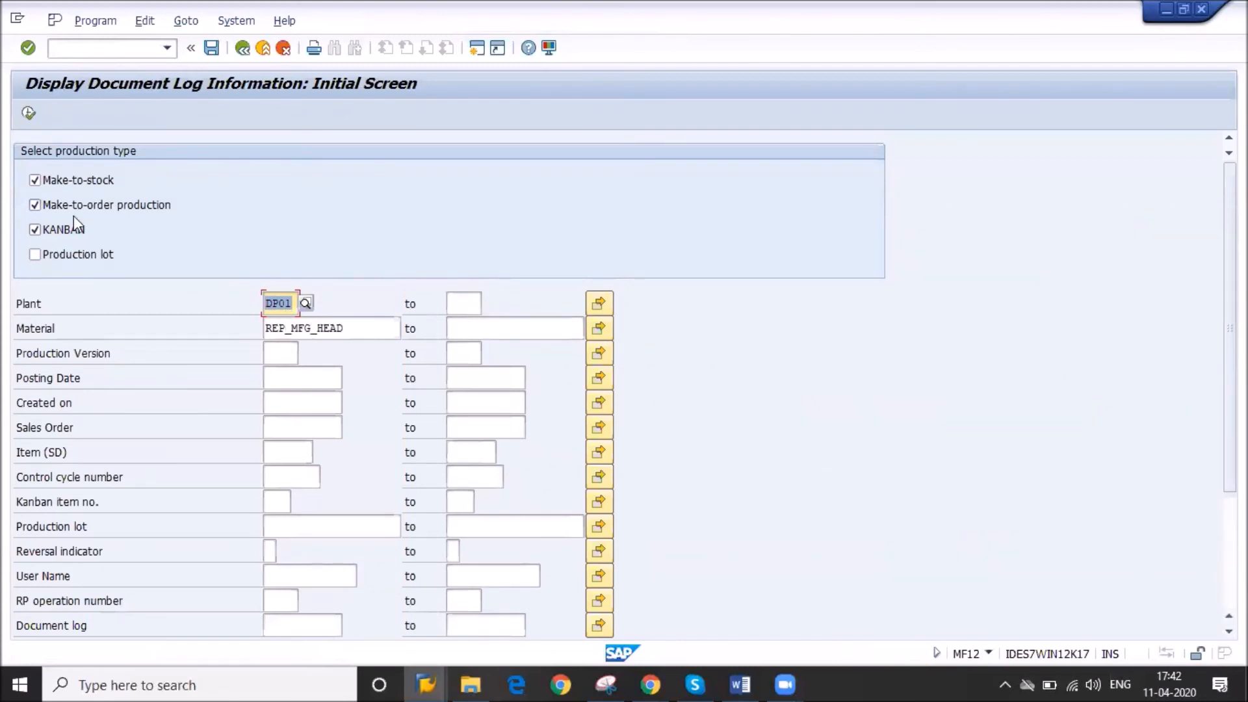
{"action": "left_click", "coordinate": [35, 229]}
{"action": "left_click", "coordinate": [35, 205]}
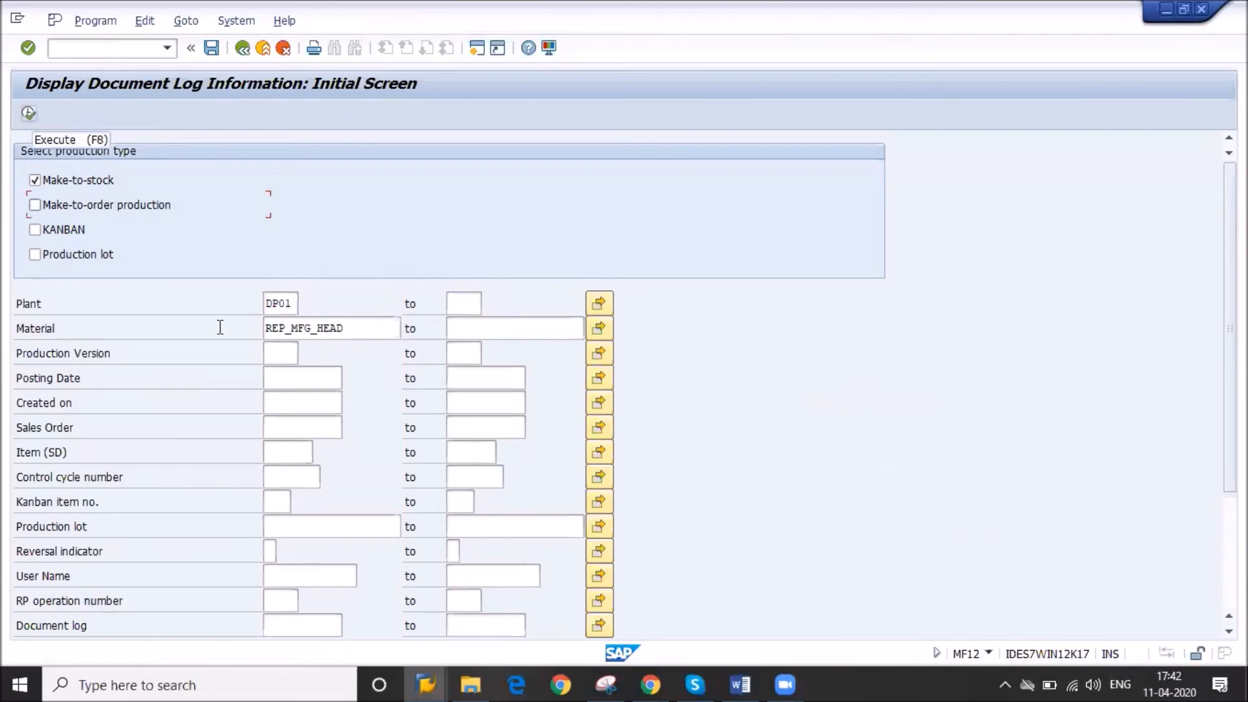
- Set the posting date to 11.04.2020 and run the document log for material REP_MFG_HEAD in plant DP01
{"action": "left_click", "coordinate": [295, 375]}
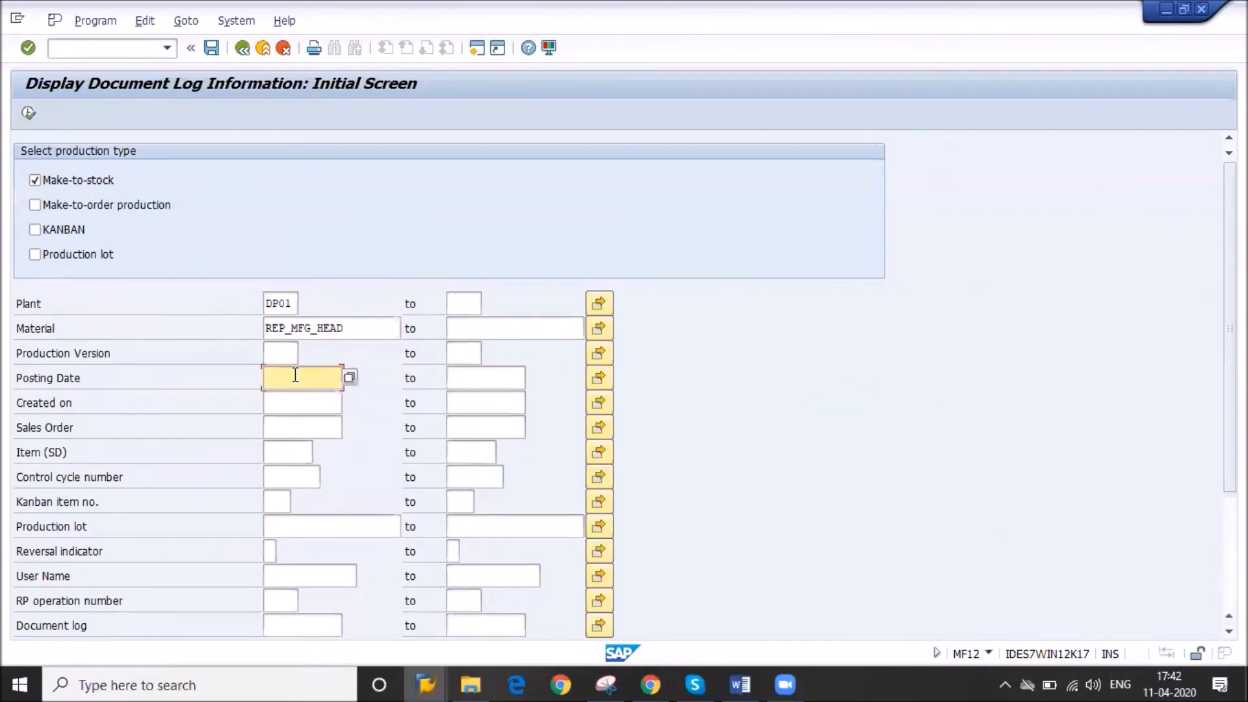
{"action": "type", "text": "1104201"}
{"action": "key", "text": "BackSpace"}
{"action": "type", "text": "202"}
{"action": "key", "text": "BackSpace"}
{"action": "left_click", "coordinate": [28, 113]}
{"action": "left_click", "coordinate": [29, 115]}
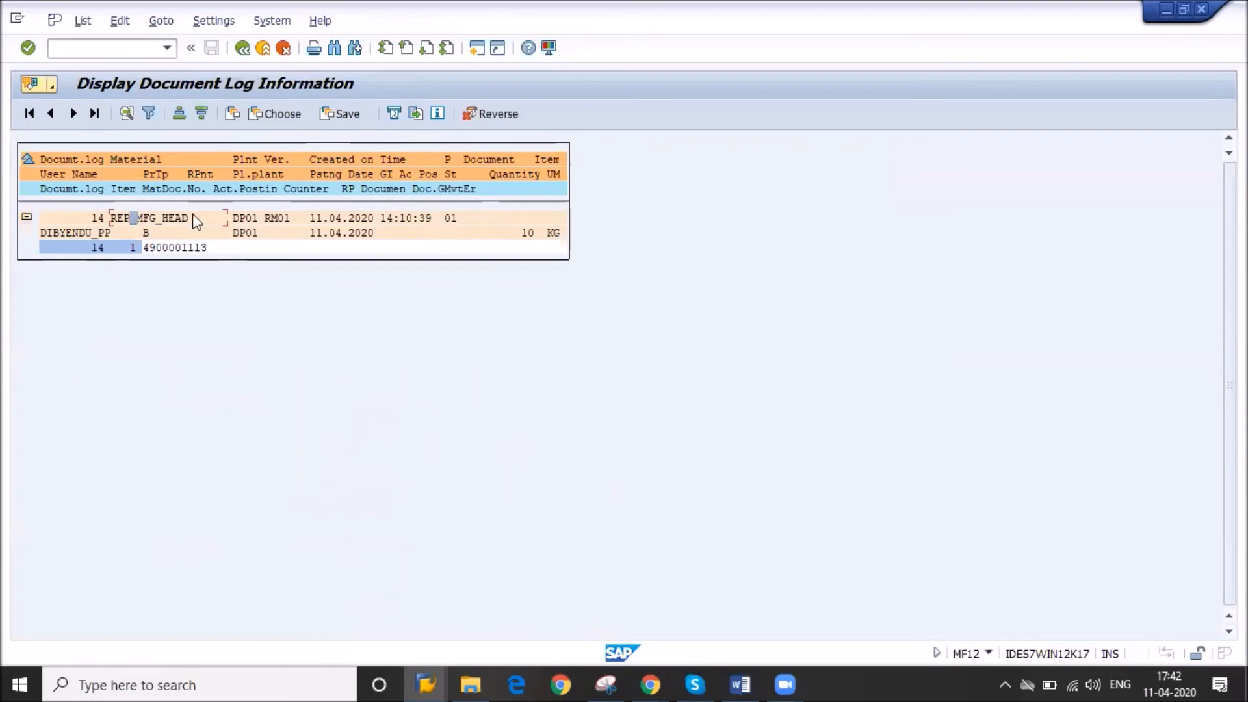
- Open the material document of the REP_MFG_HEAD log entry and check its finished product and raw material lines
{"action": "left_click", "coordinate": [249, 218]}
{"action": "left_click", "coordinate": [268, 220]}
{"action": "left_click", "coordinate": [183, 248]}
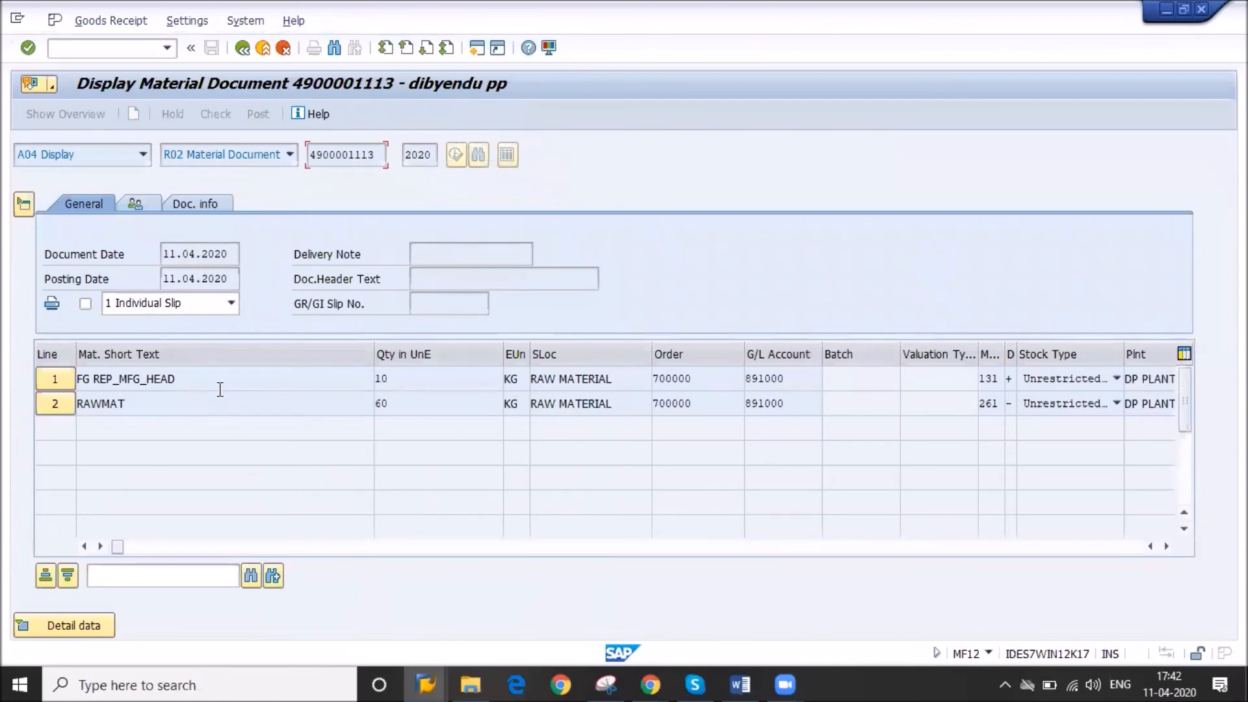
{"action": "left_click", "coordinate": [392, 386]}
{"action": "left_click_drag", "start_coordinate": [76, 377], "coordinate": [160, 383]}
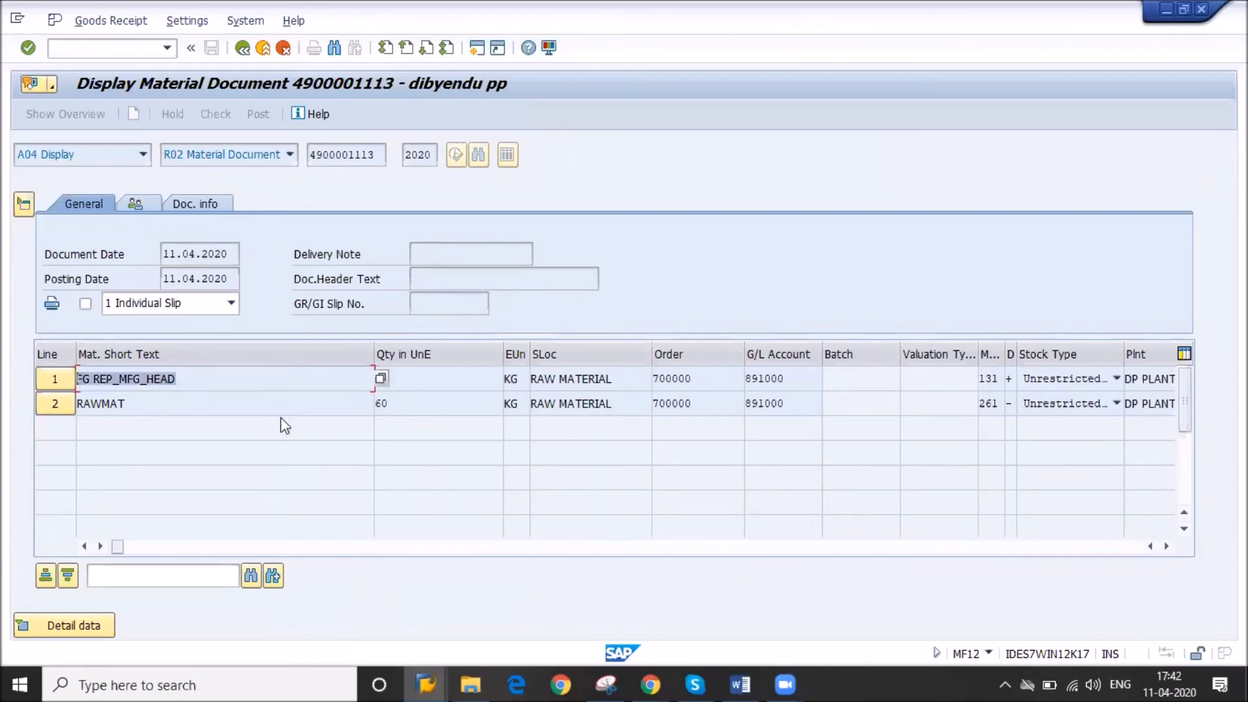
{"action": "left_click", "coordinate": [86, 403]}
{"action": "left_click_drag", "start_coordinate": [69, 403], "coordinate": [217, 396]}
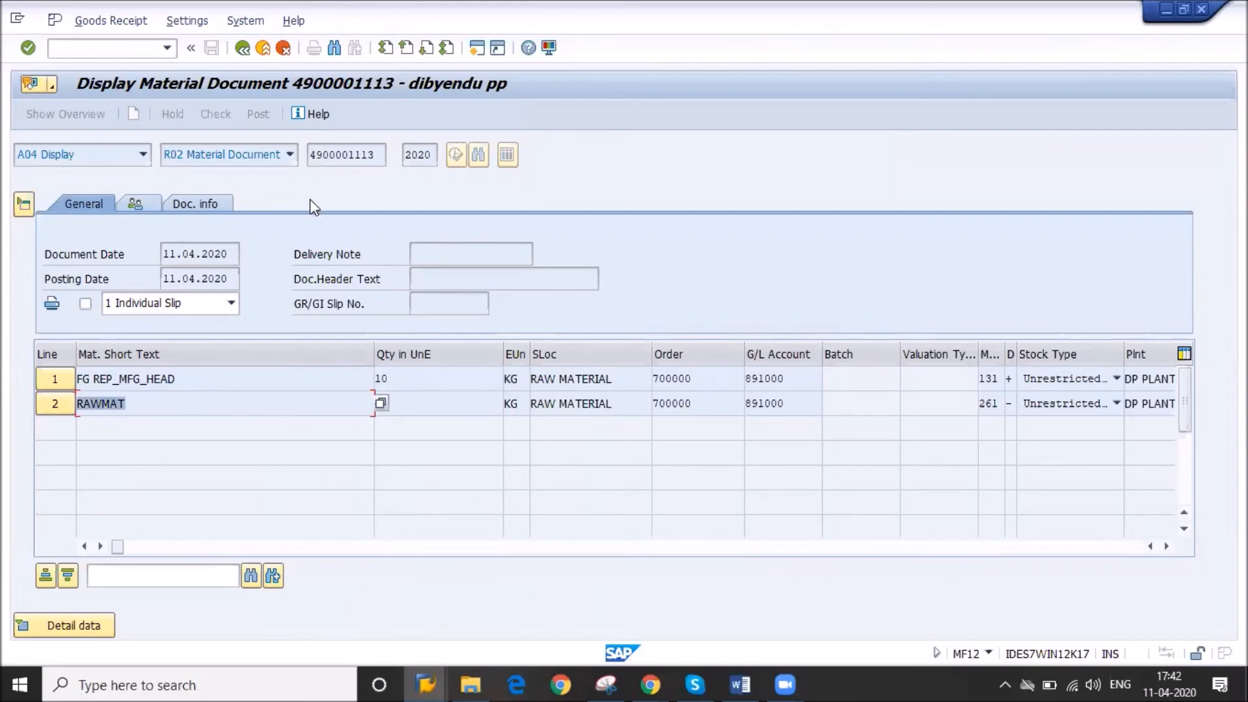
- Select the material document's number and return to the document log list
{"action": "left_click_drag", "start_coordinate": [375, 159], "coordinate": [286, 160]}
{"action": "key", "text": "alt+Tab"}
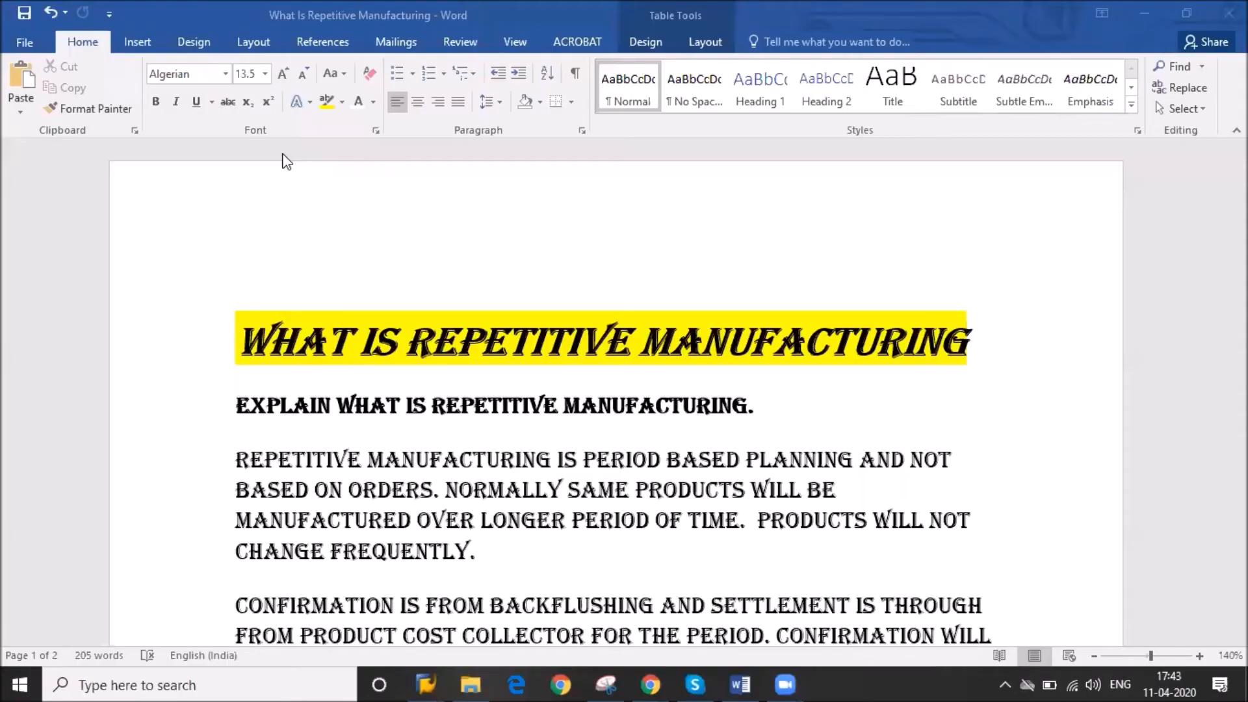
{"action": "key", "text": "alt+Tab"}
{"action": "left_click", "coordinate": [245, 53]}
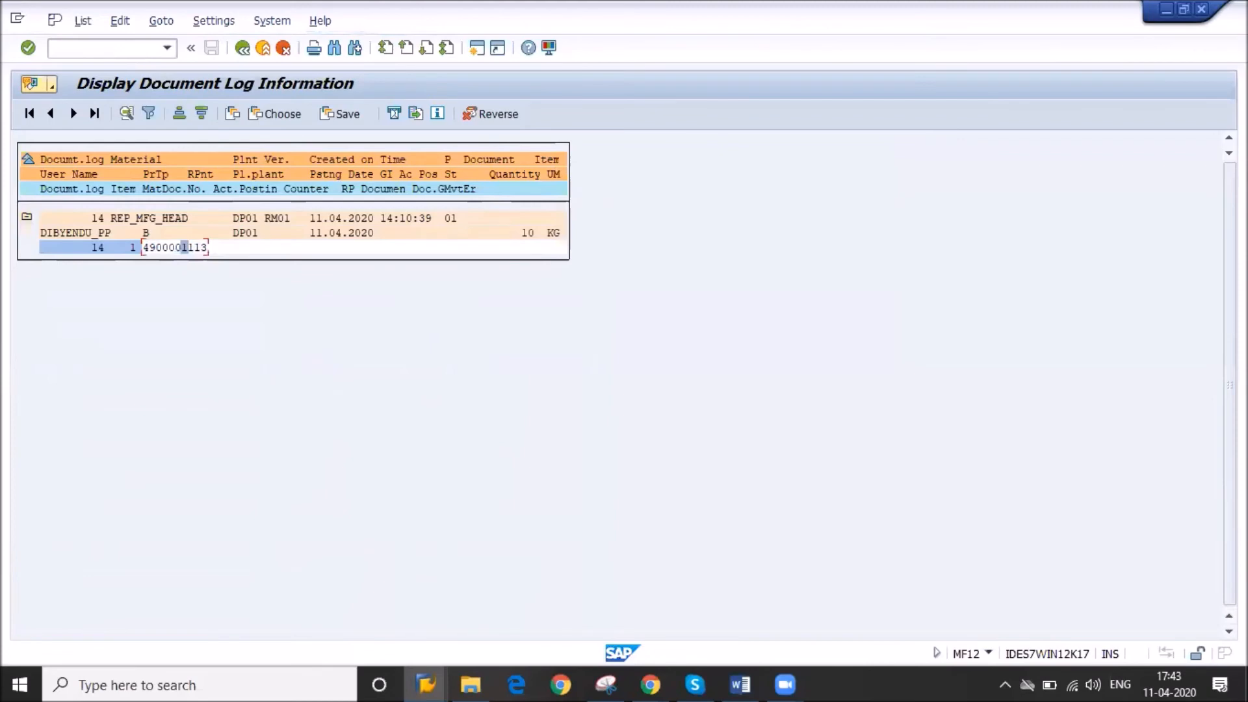
- Start MIGO in a separate session and display the material document for year 2020
{"action": "type", "text": "/migo"}
{"action": "key", "text": "Return"}
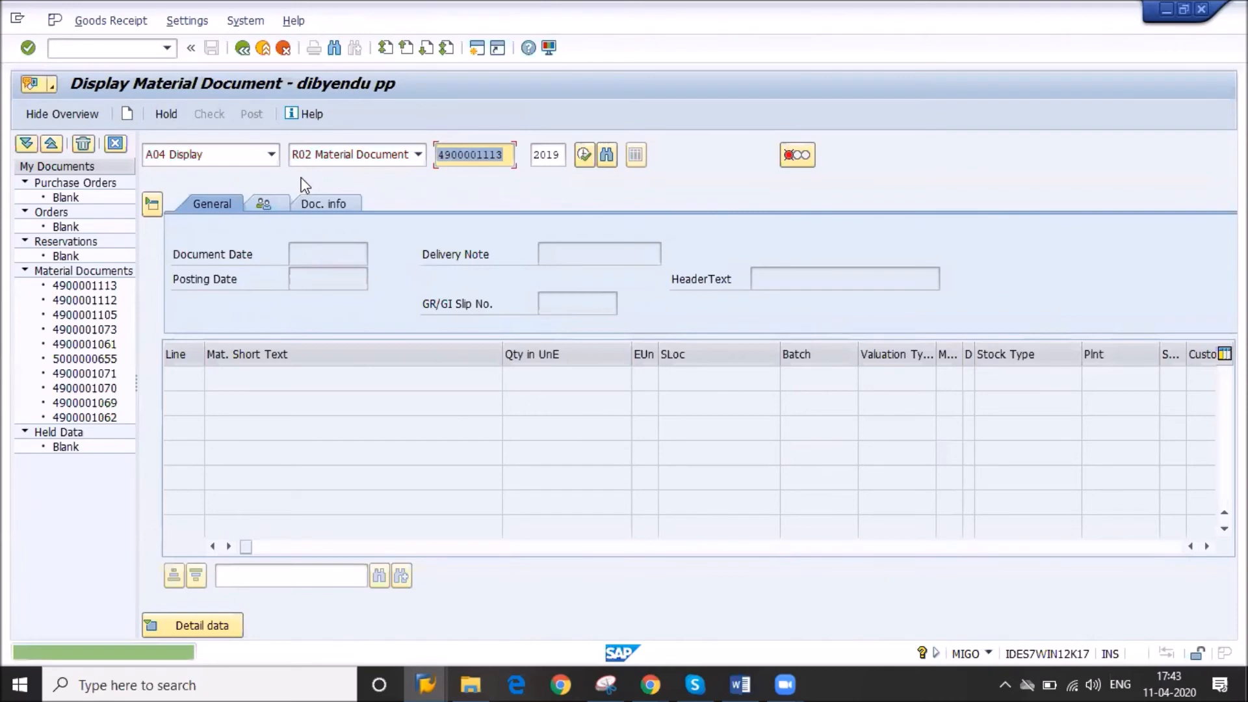
{"action": "key", "text": "Tab"}
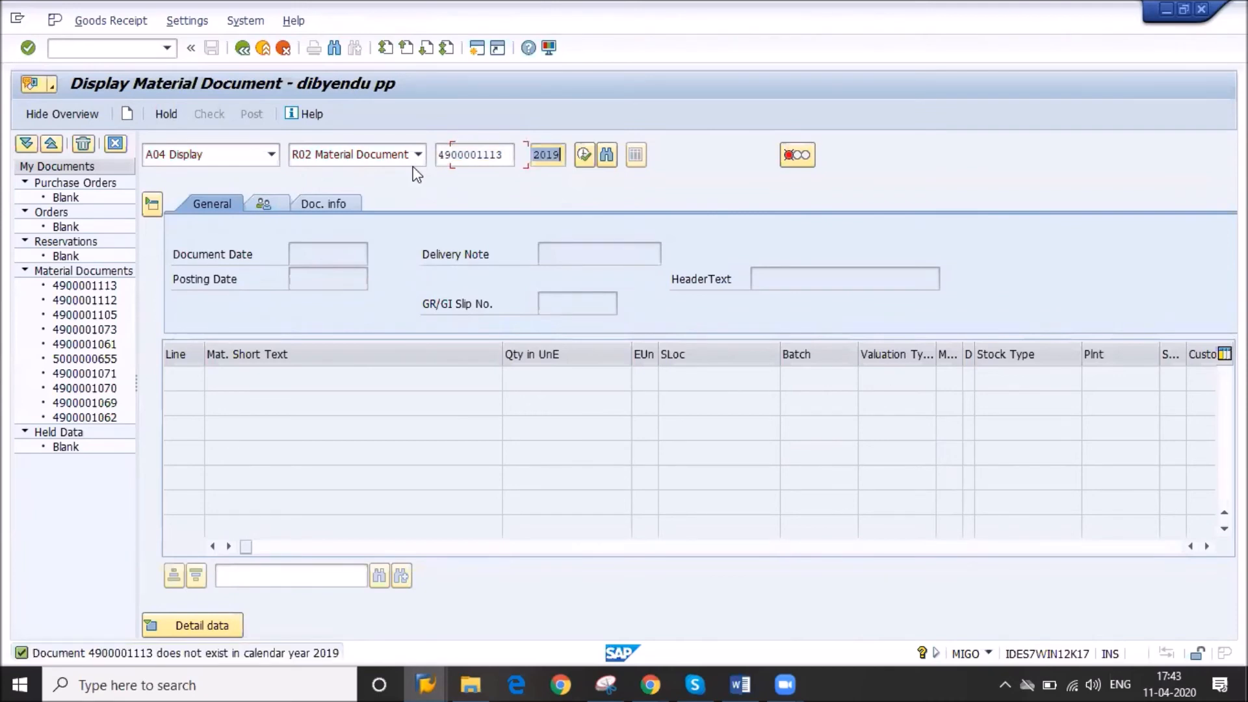
{"action": "type", "text": "2020"}
{"action": "key", "text": "Return"}
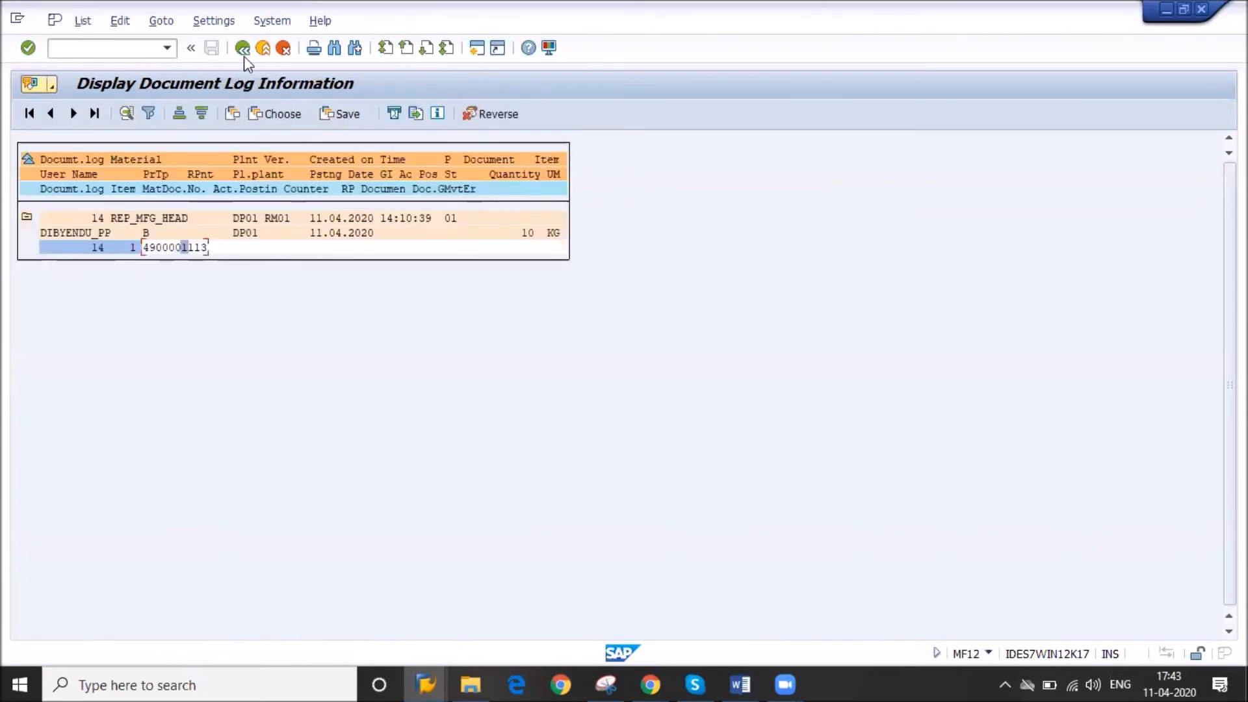
- Rerun the document log from its selection screen and open the REP_MFG_HEAD entry's material document again
{"action": "left_click", "coordinate": [244, 55]}
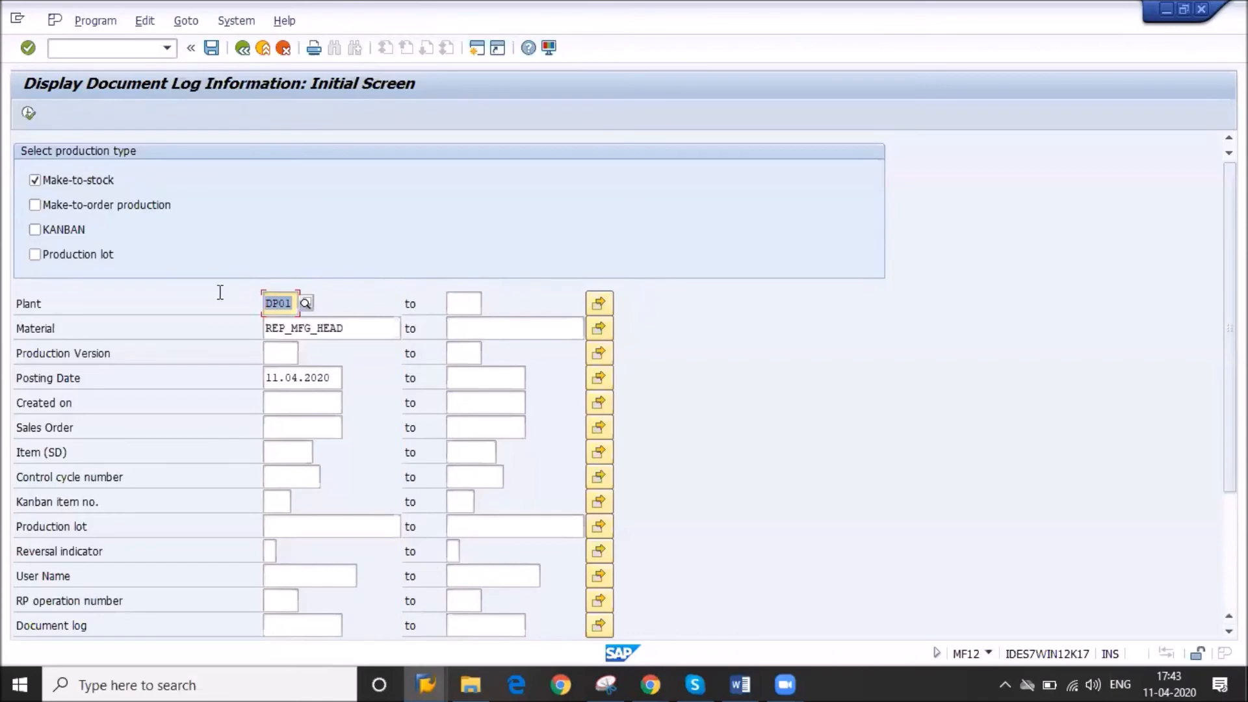
{"action": "left_click", "coordinate": [33, 115]}
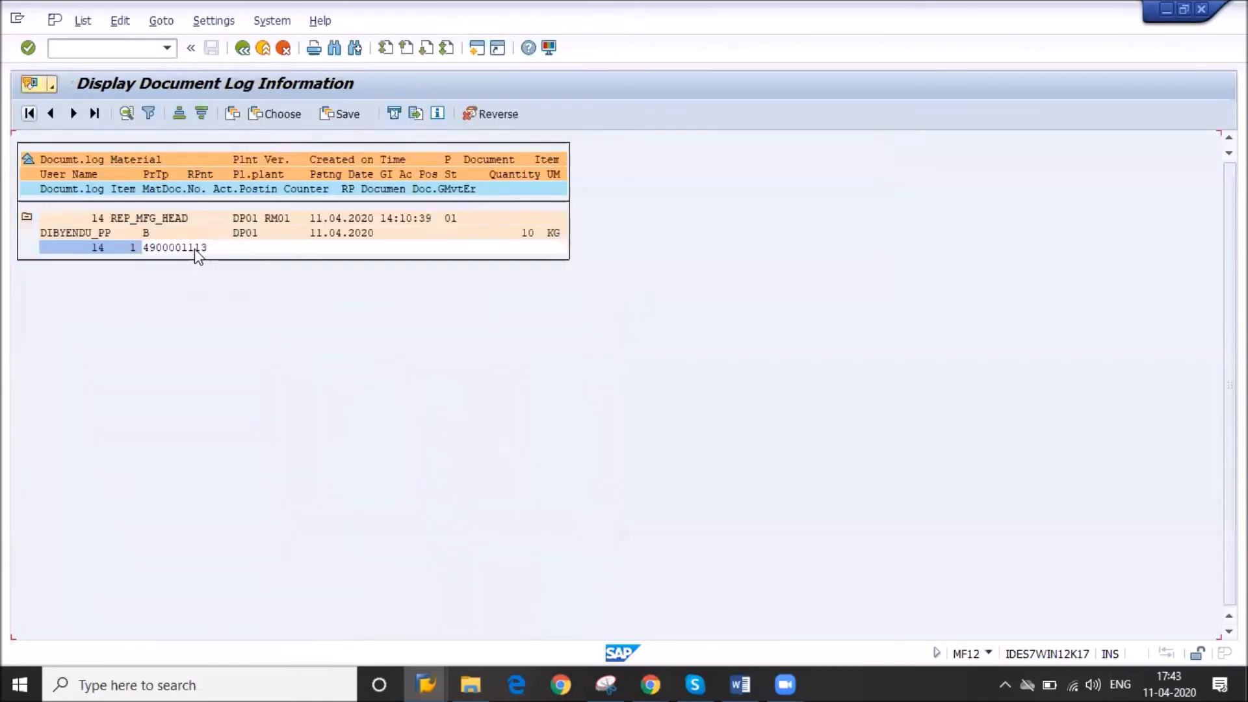
{"action": "left_click", "coordinate": [193, 249]}
{"action": "double_click", "coordinate": [194, 249]}
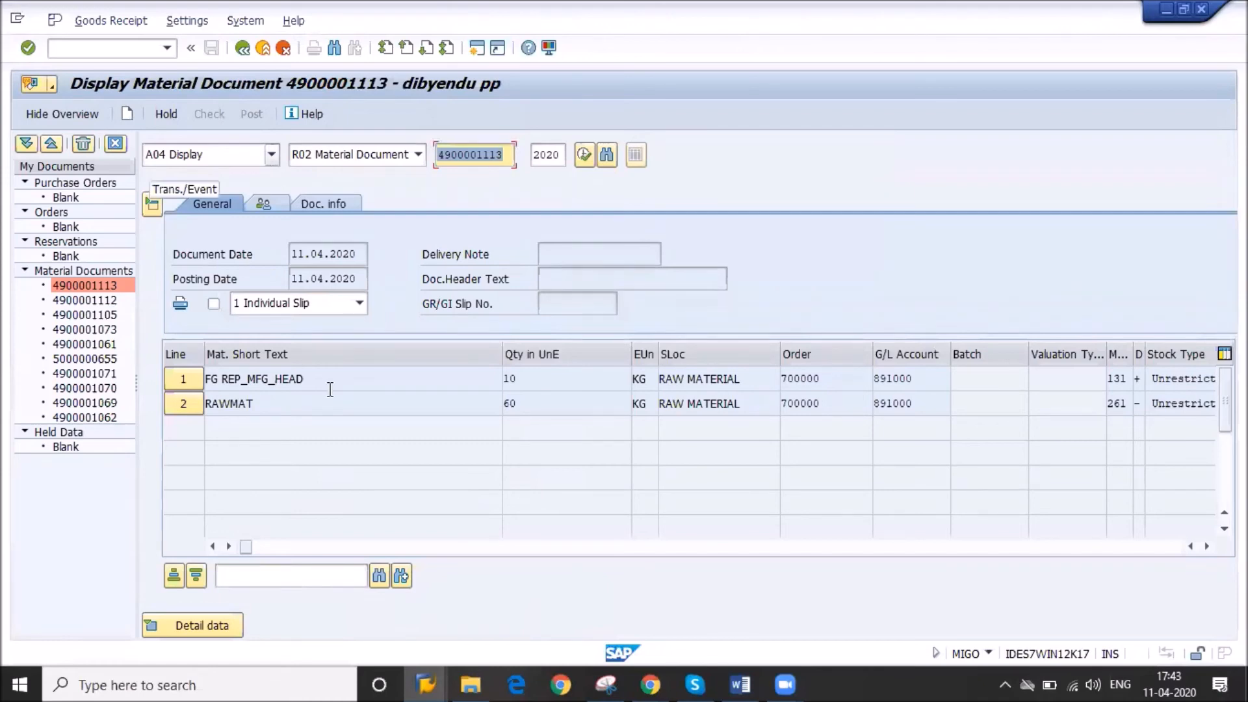
- Check the FG REP_MFG_HEAD and RAWMAT lines in the displayed material document and leave it
{"action": "left_click", "coordinate": [256, 381]}
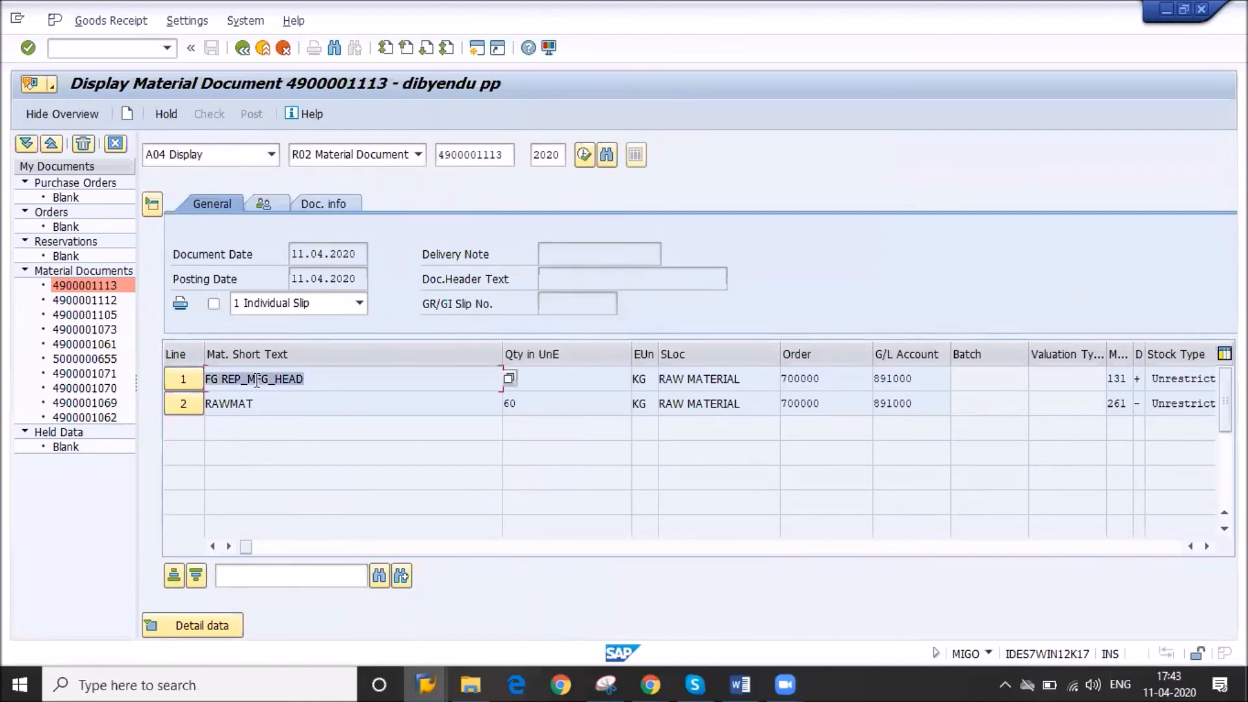
{"action": "key", "text": "Down"}
{"action": "left_click", "coordinate": [241, 55]}
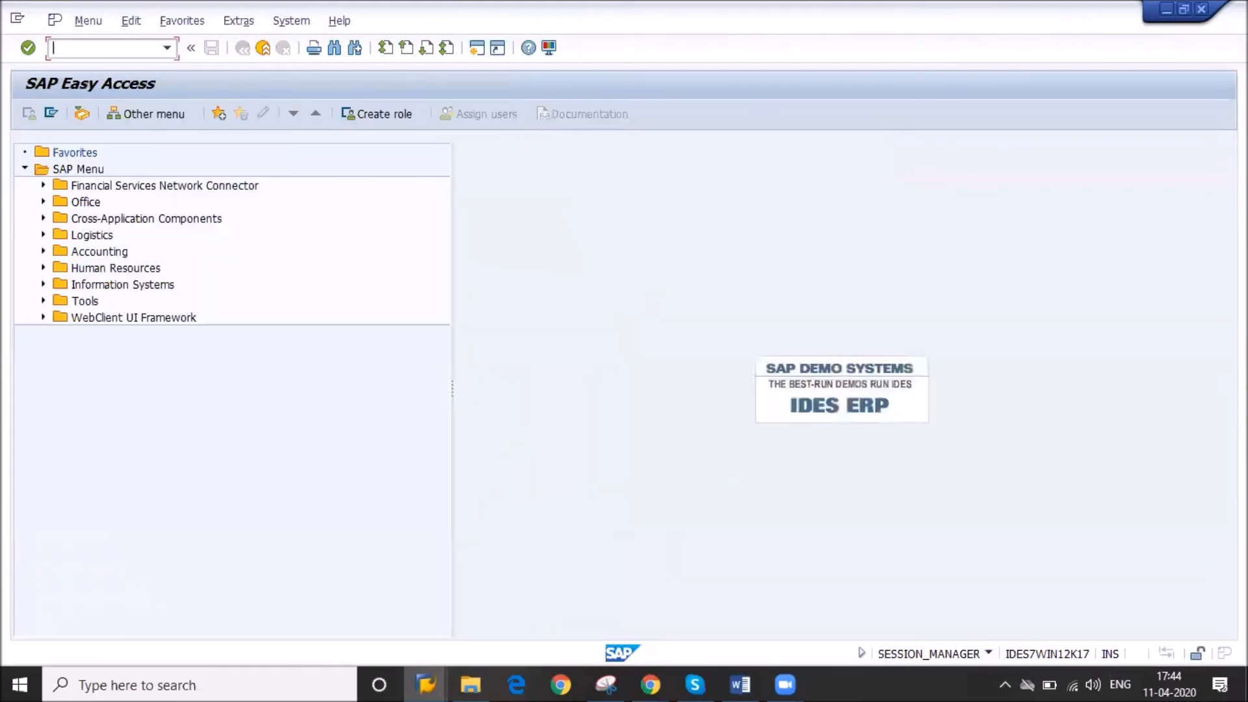
- Run stock overview MMBE for REP_MFG_HEAD in plant DP01, check the unrestricted stock in storage location DS01, and leave the list
{"action": "type", "text": "mmbe"}
{"action": "key", "text": "Return"}
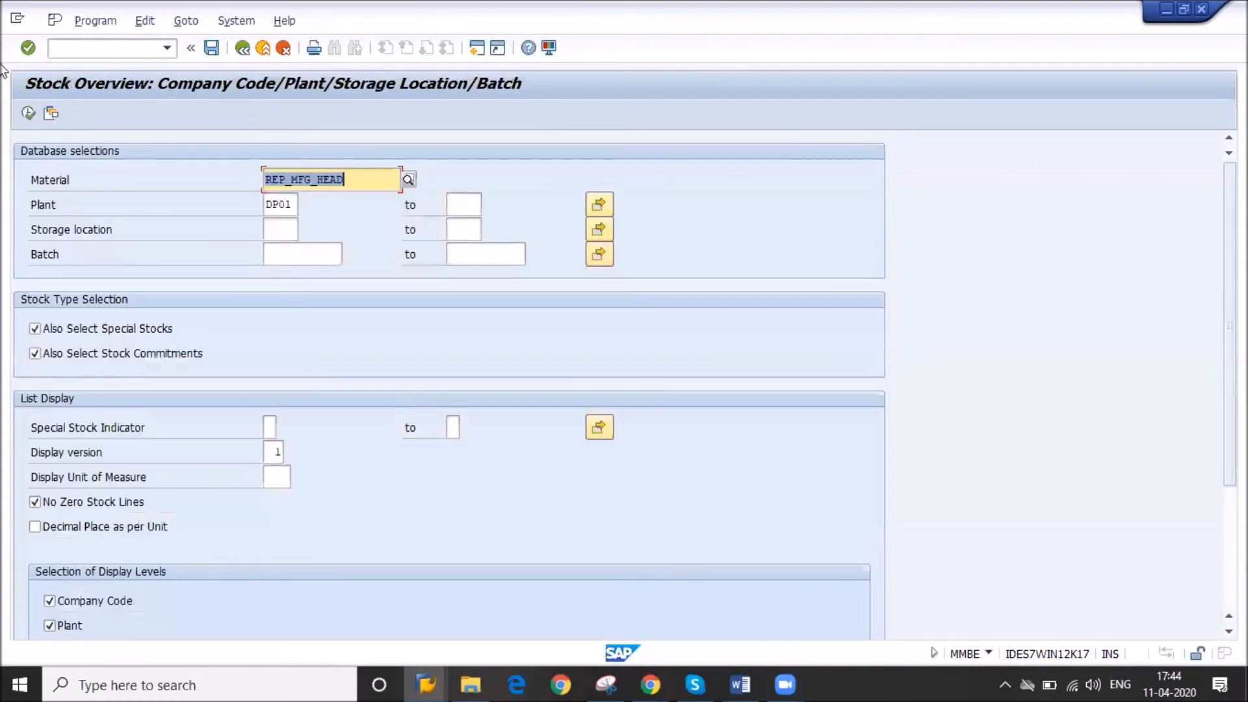
{"action": "left_click", "coordinate": [33, 119]}
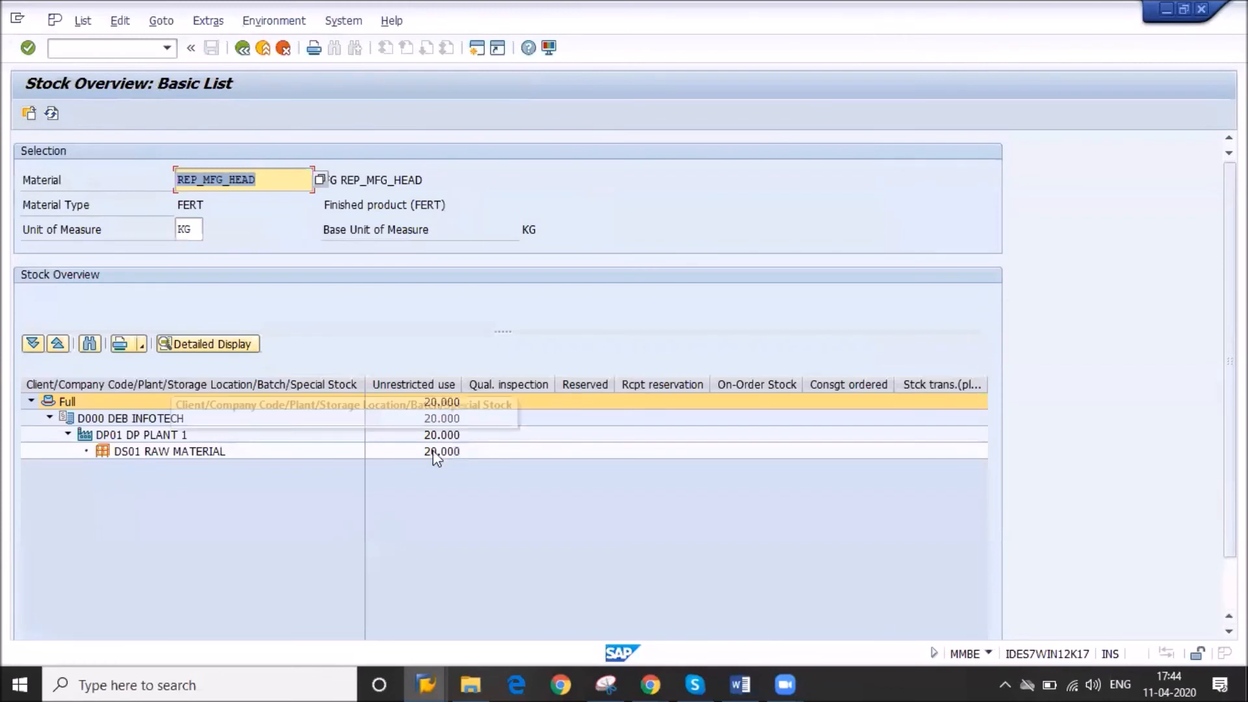
{"action": "left_click", "coordinate": [436, 455]}
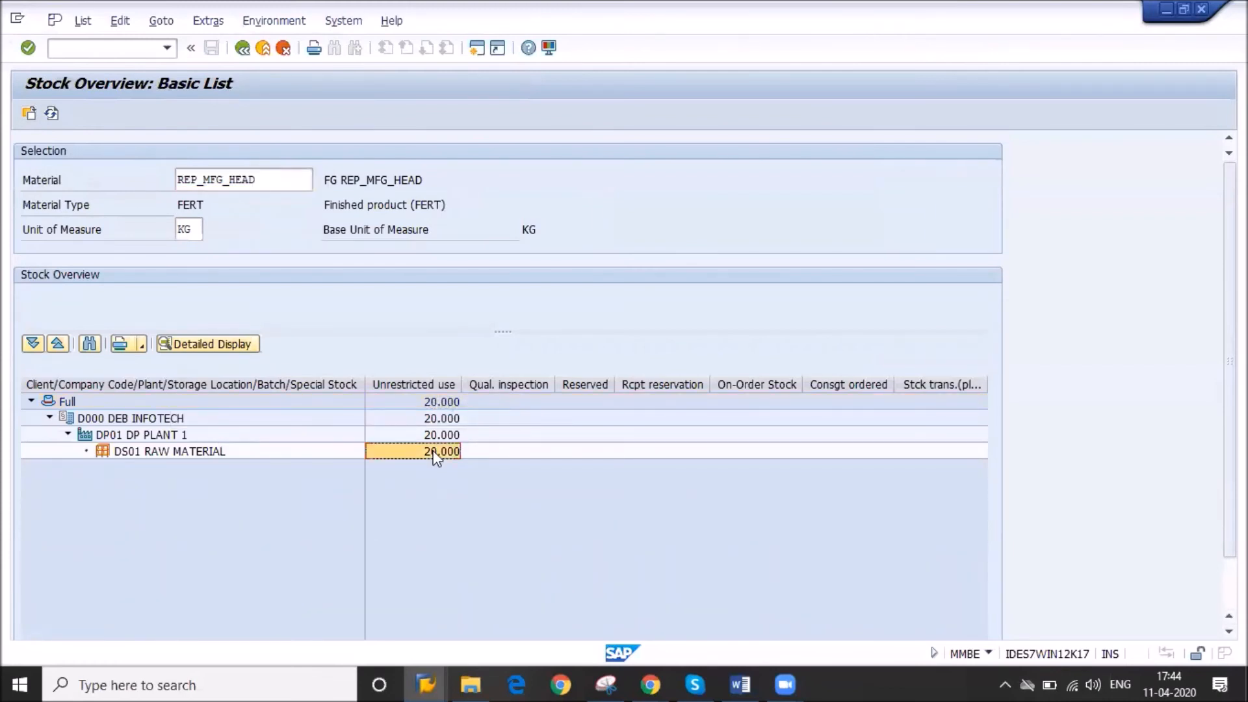
{"action": "left_click", "coordinate": [242, 48]}
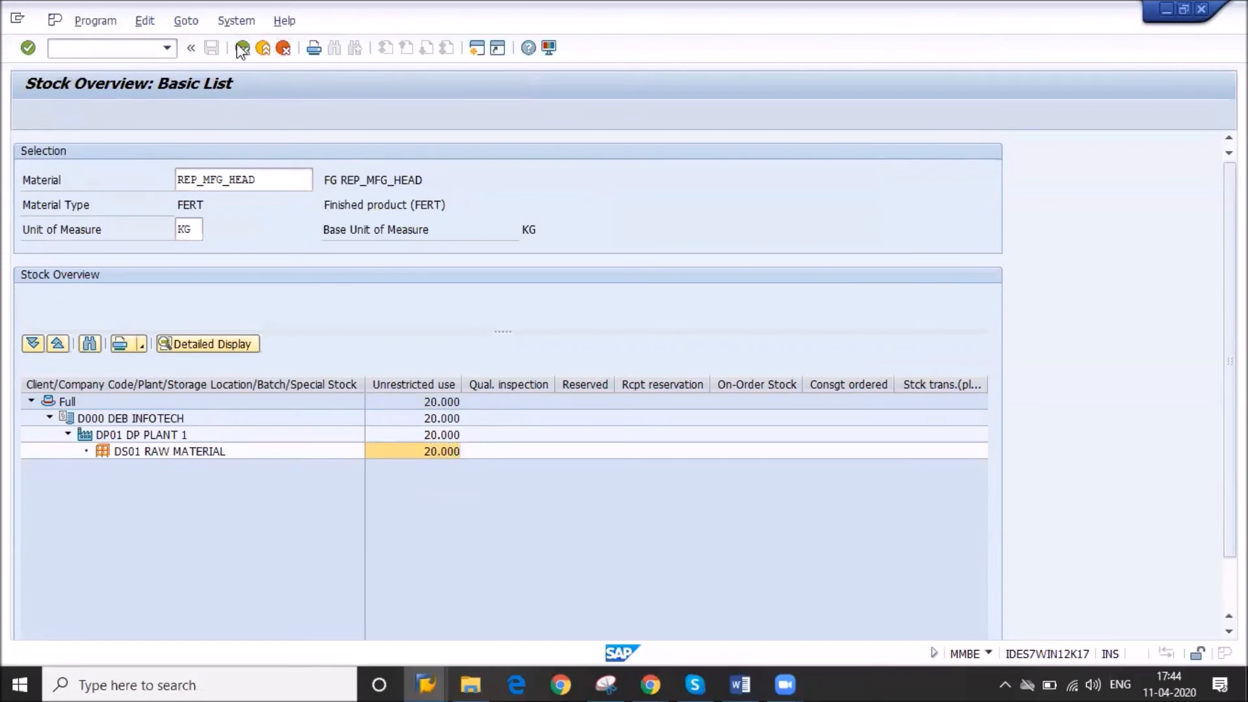
- Switch to the Word document What Is Repetitive Manufacturing and read down to the list of REM production steps
{"action": "left_click", "coordinate": [742, 684]}
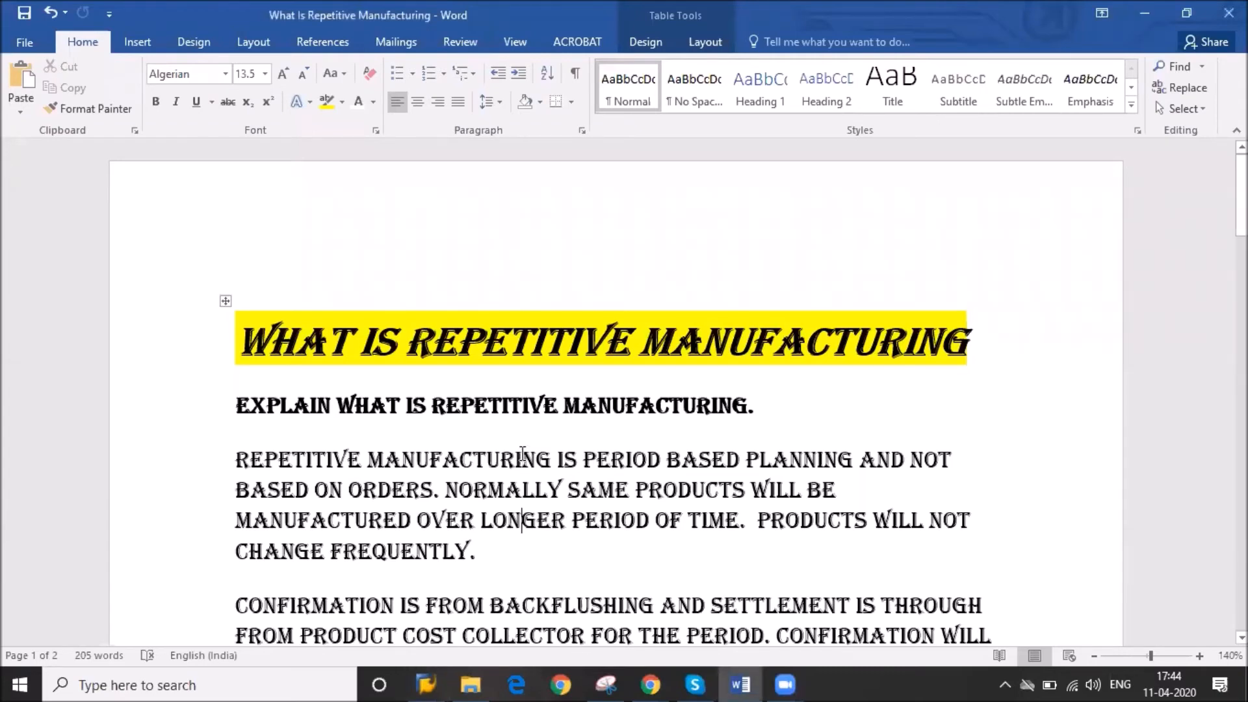
{"action": "scroll", "coordinate": [523, 454], "scroll_direction": "down", "scroll_amount": 1}
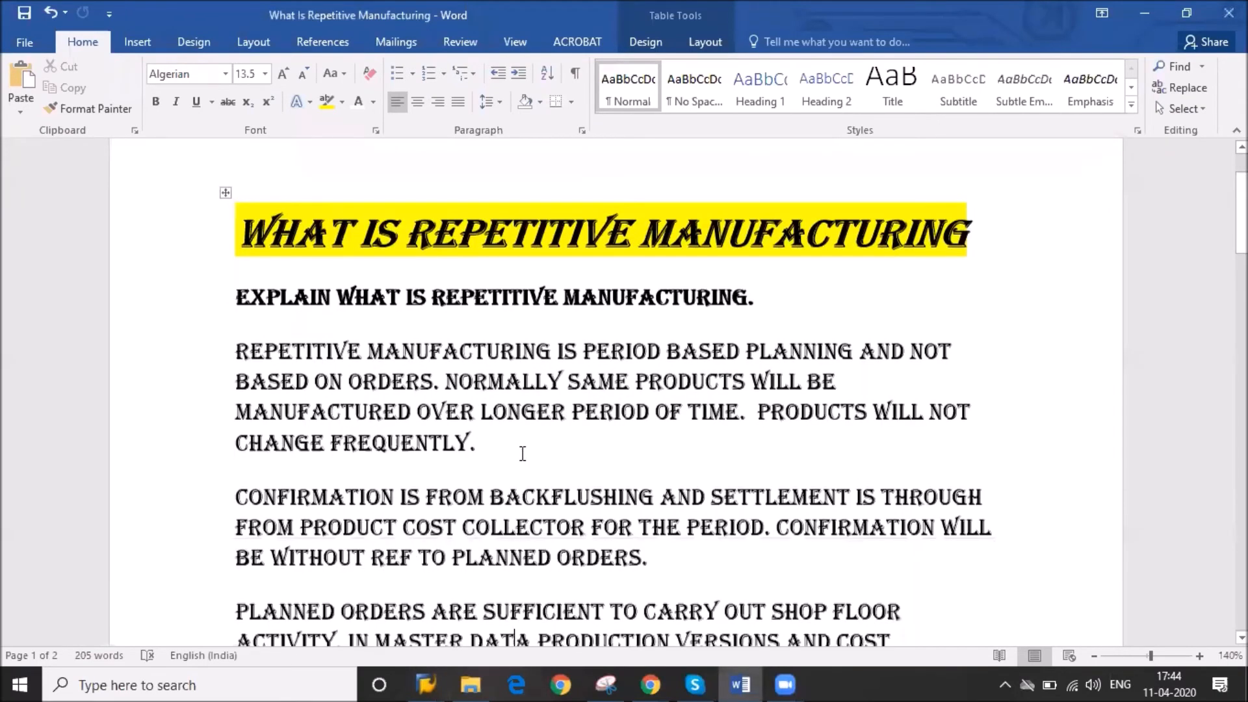
{"action": "scroll", "coordinate": [523, 453], "scroll_direction": "down", "scroll_amount": 3}
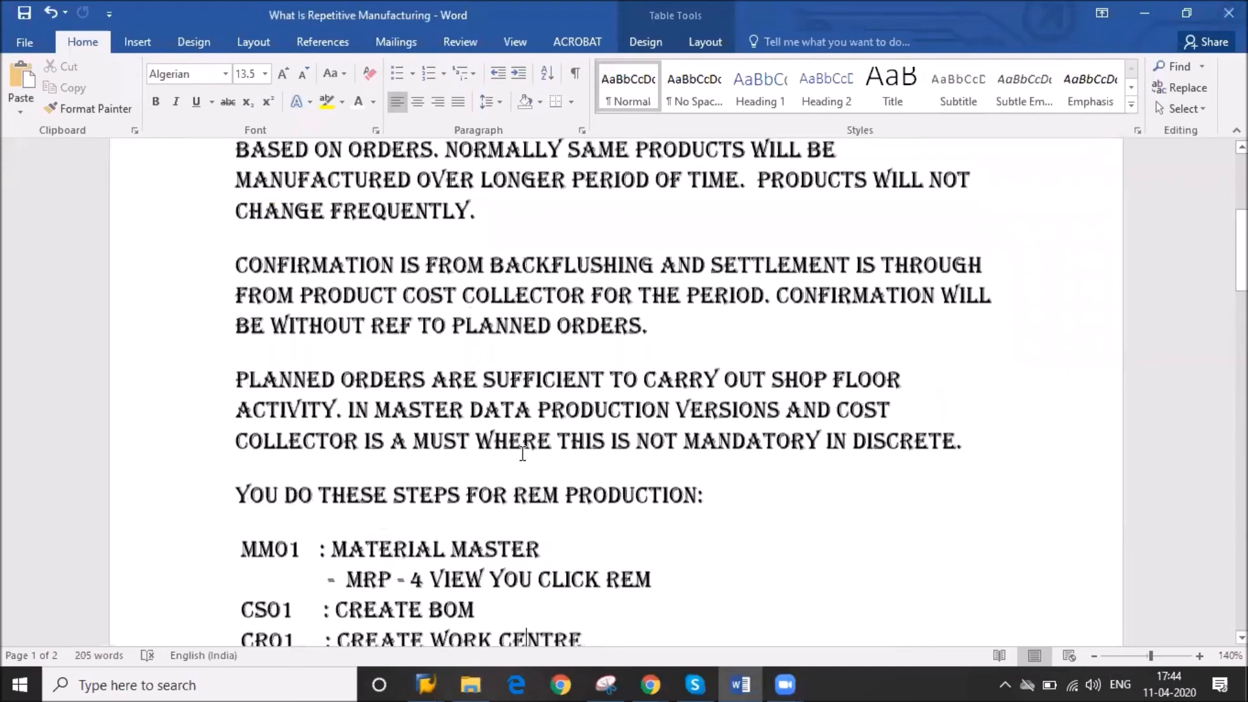
{"action": "scroll", "coordinate": [522, 453], "scroll_direction": "down", "scroll_amount": 2}
{"action": "scroll", "coordinate": [523, 454], "scroll_direction": "down", "scroll_amount": 1}
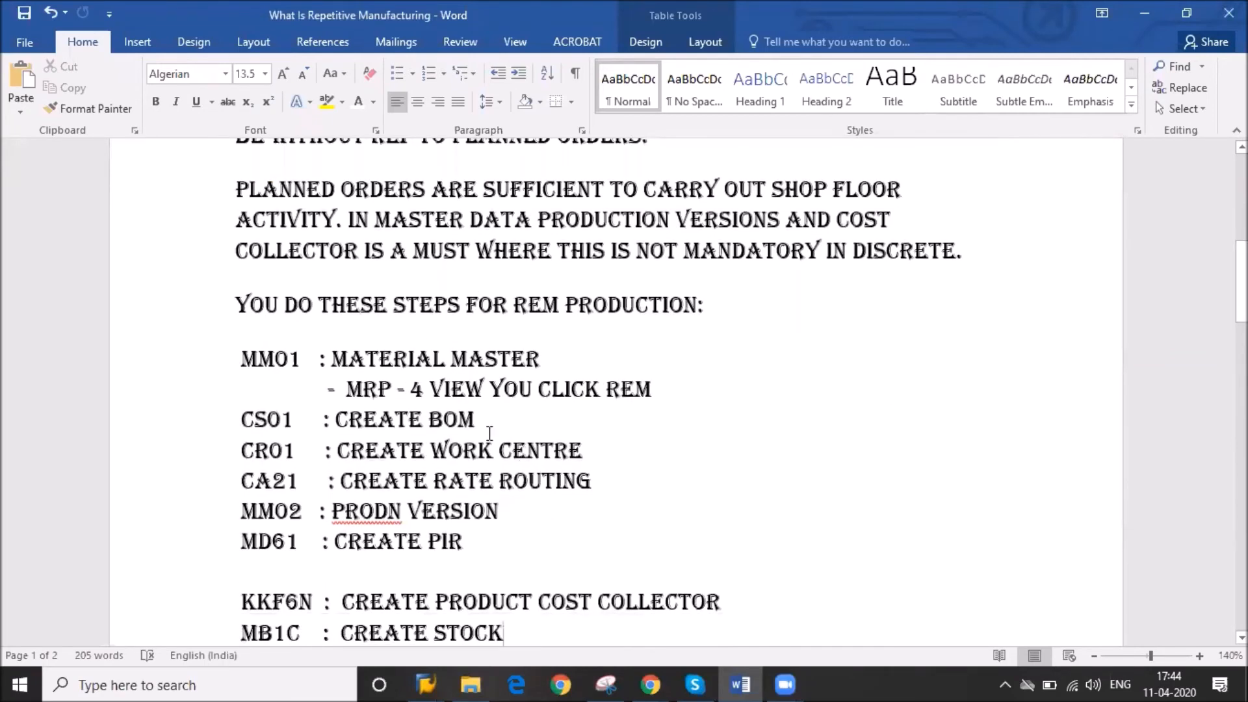
{"action": "key", "text": "Down"}
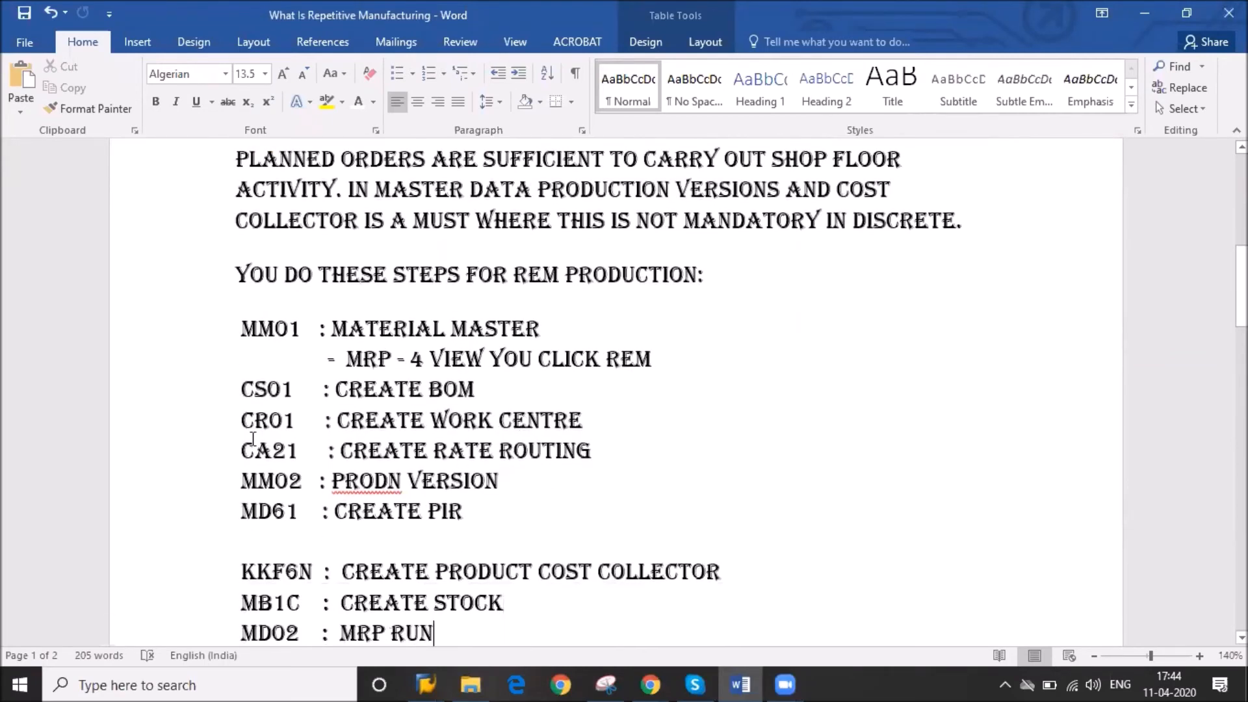
- Highlight the CA21 Create Rate Routing line in yellow and select the KKF6N Create Product Cost Collector line
{"action": "left_click_drag", "start_coordinate": [591, 450], "coordinate": [253, 439]}
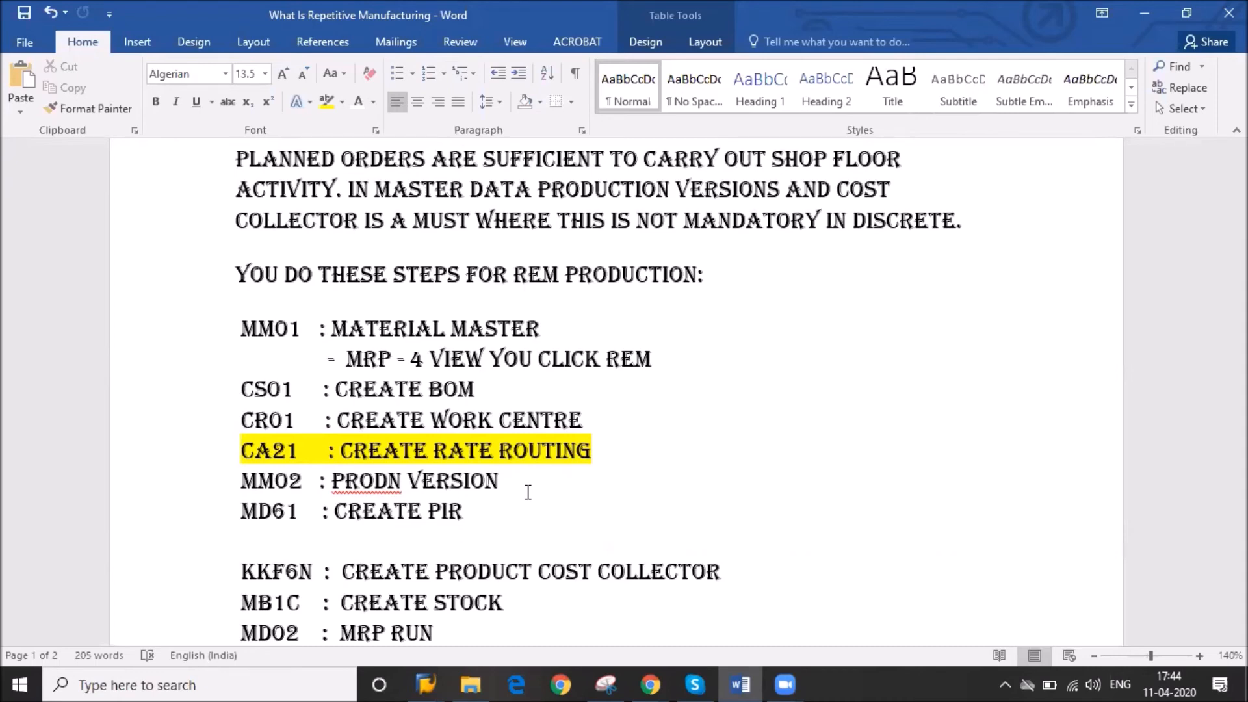
{"action": "key", "text": "Down"}
{"action": "key", "text": "Down"}
{"action": "key", "text": "Down"}
{"action": "key", "text": "Down"}
{"action": "key", "text": "Down"}
{"action": "key", "text": "Down"}
{"action": "key", "text": "Down"}
{"action": "key", "text": "Down"}
{"action": "key", "text": "Down"}
{"action": "left_click_drag", "start_coordinate": [730, 435], "coordinate": [260, 429]}
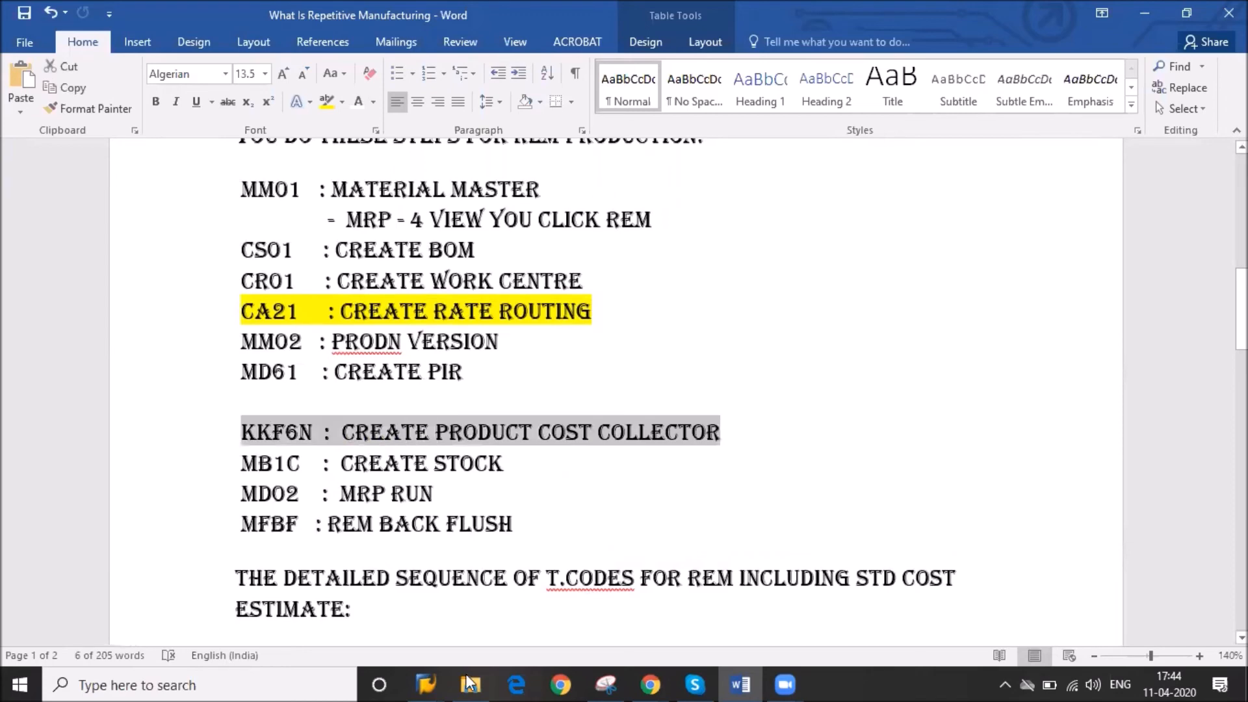
- Switch to the SAP Easy Access session, run KKF6N and display the REP_MFG_HEAD product cost collector in plant DP01
{"action": "left_click", "coordinate": [426, 683]}
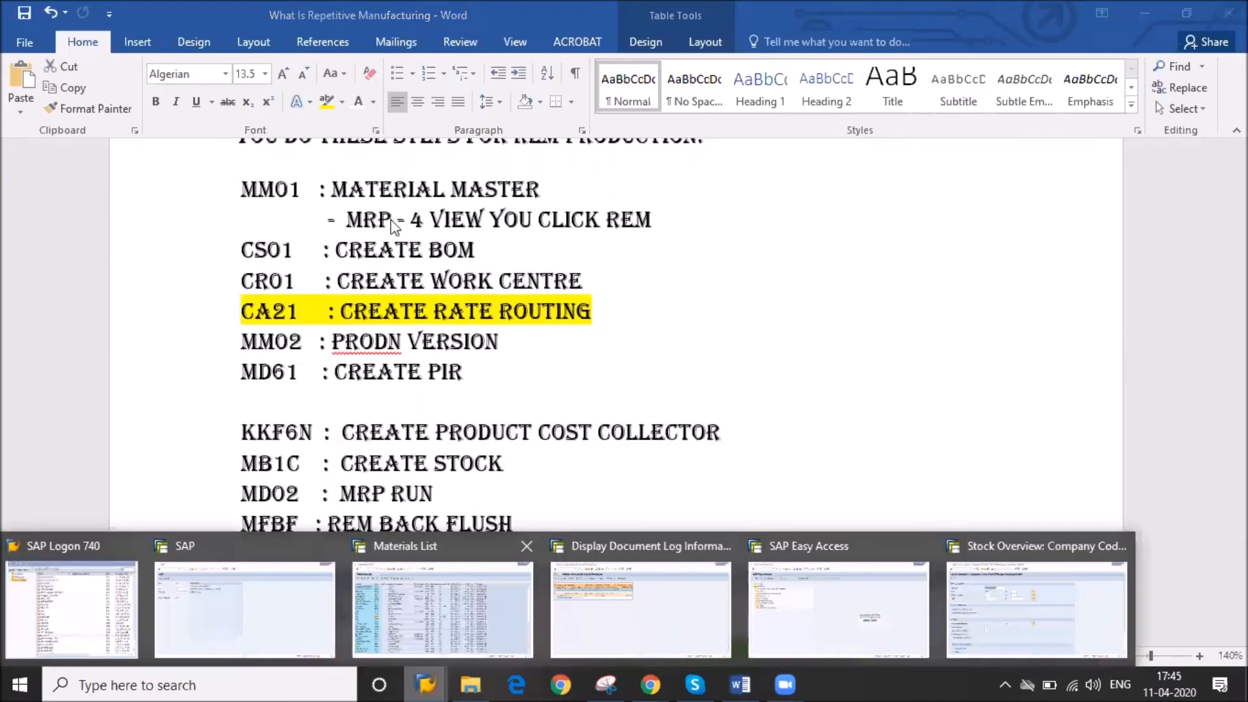
{"action": "left_click", "coordinate": [838, 610]}
{"action": "left_click", "coordinate": [123, 46]}
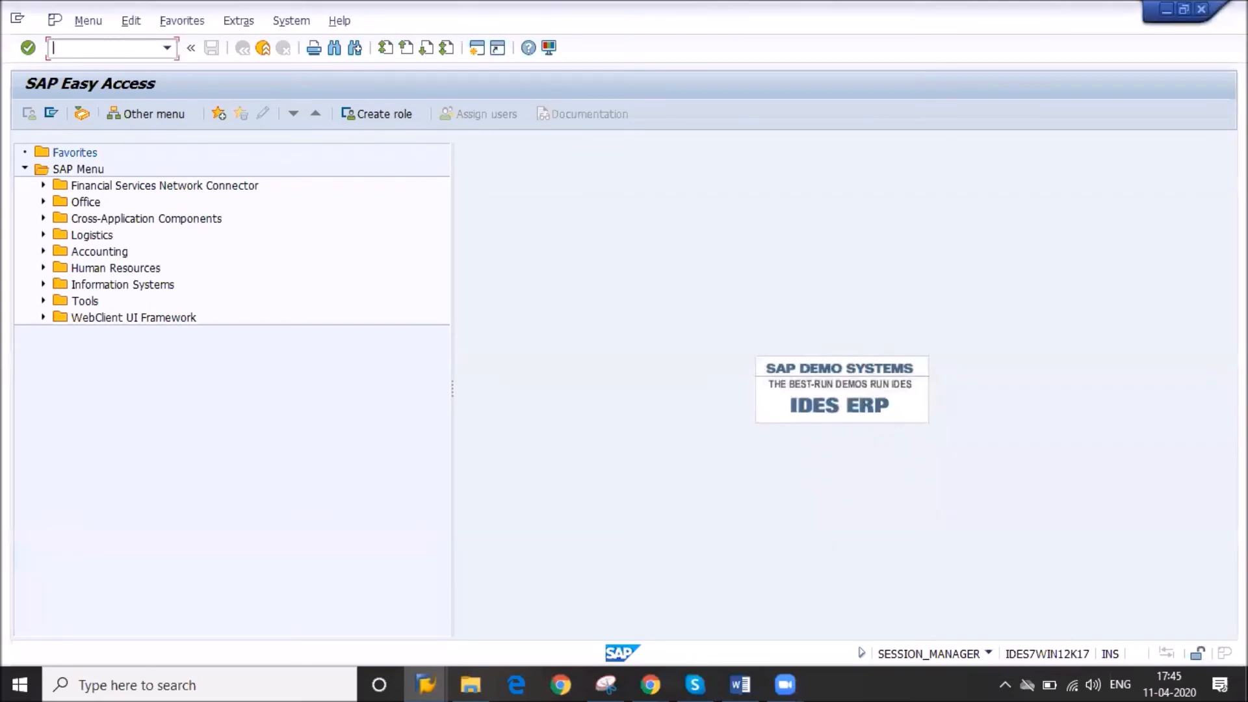
{"action": "type", "text": "kkf6n"}
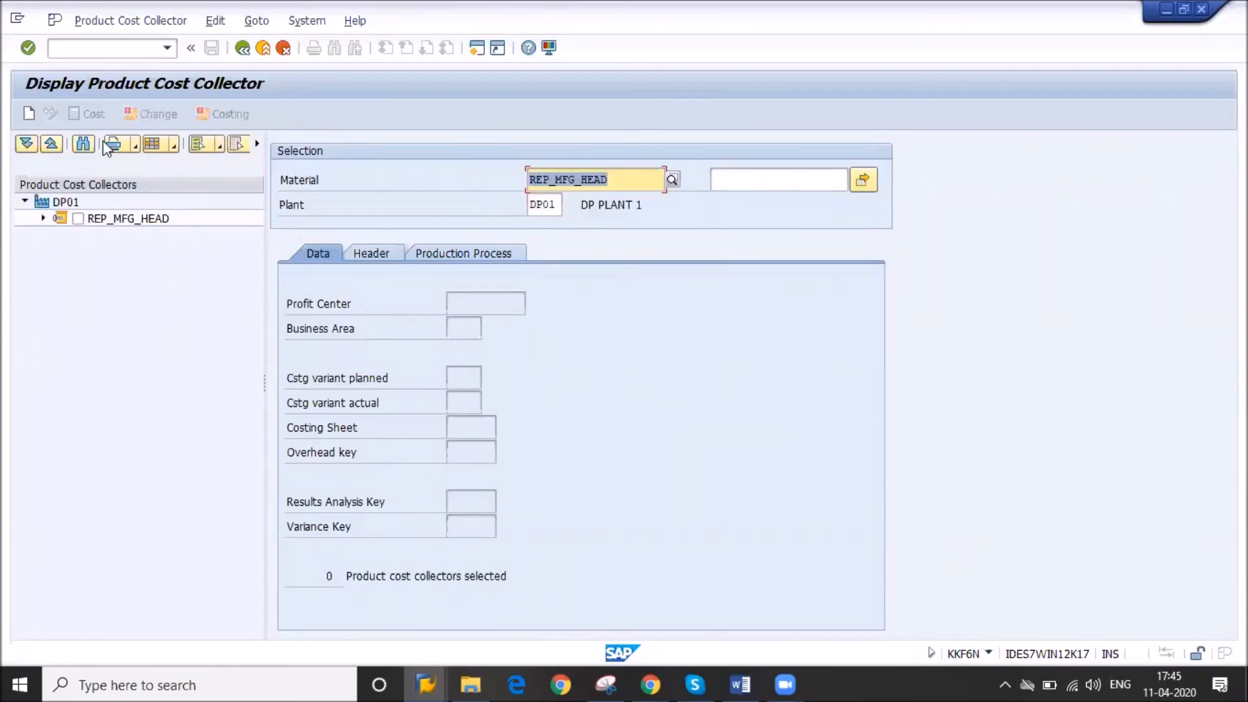
{"action": "left_click", "coordinate": [92, 217]}
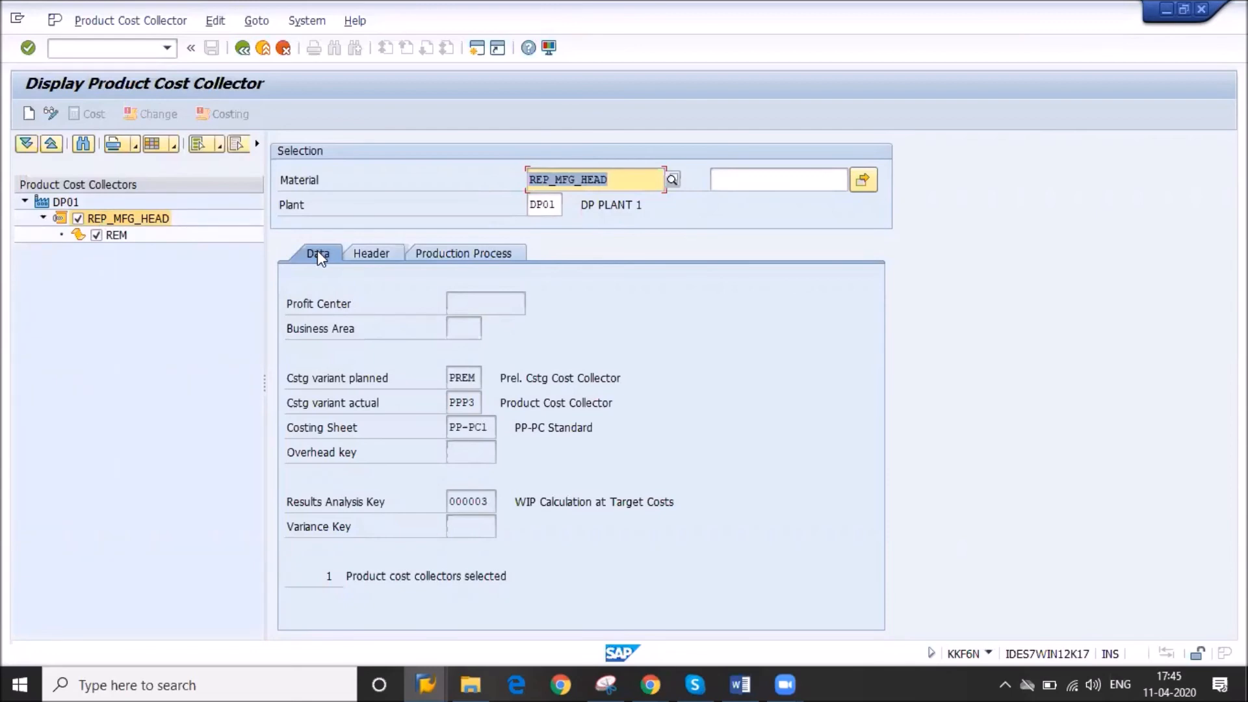
- Examine the cost collector's order type and company code in the header, and its production process number
{"action": "left_click", "coordinate": [368, 256]}
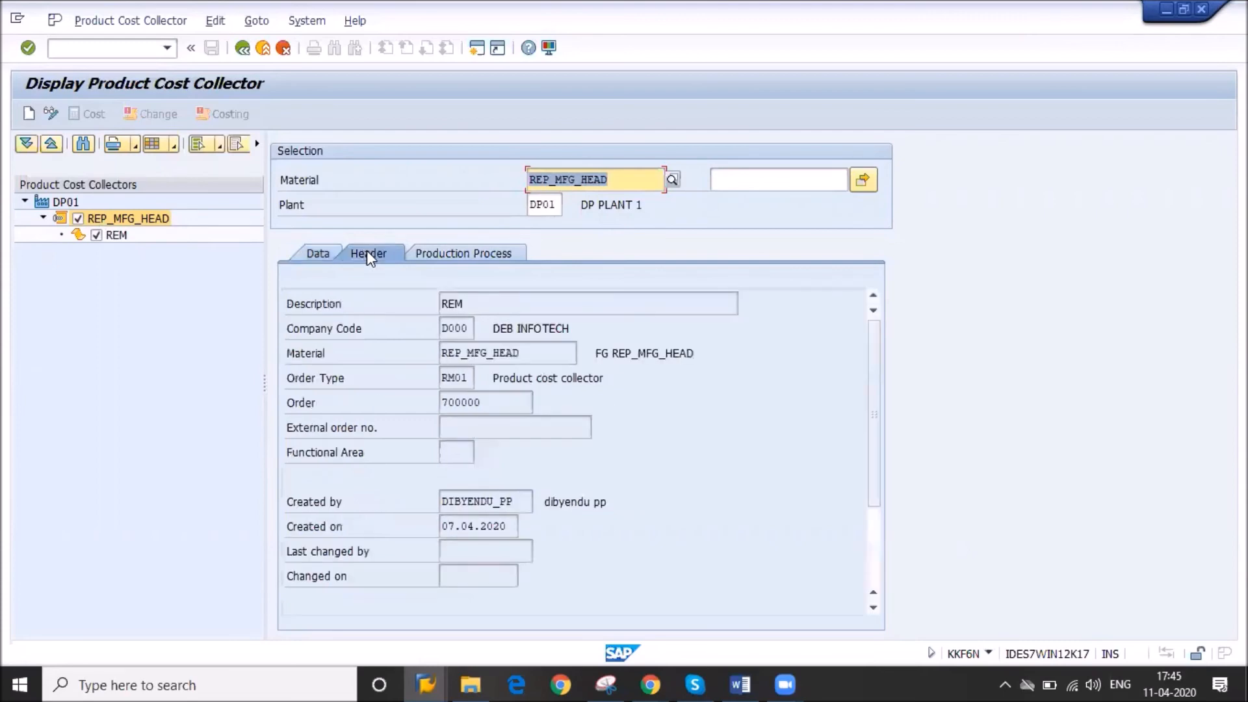
{"action": "left_click", "coordinate": [464, 370]}
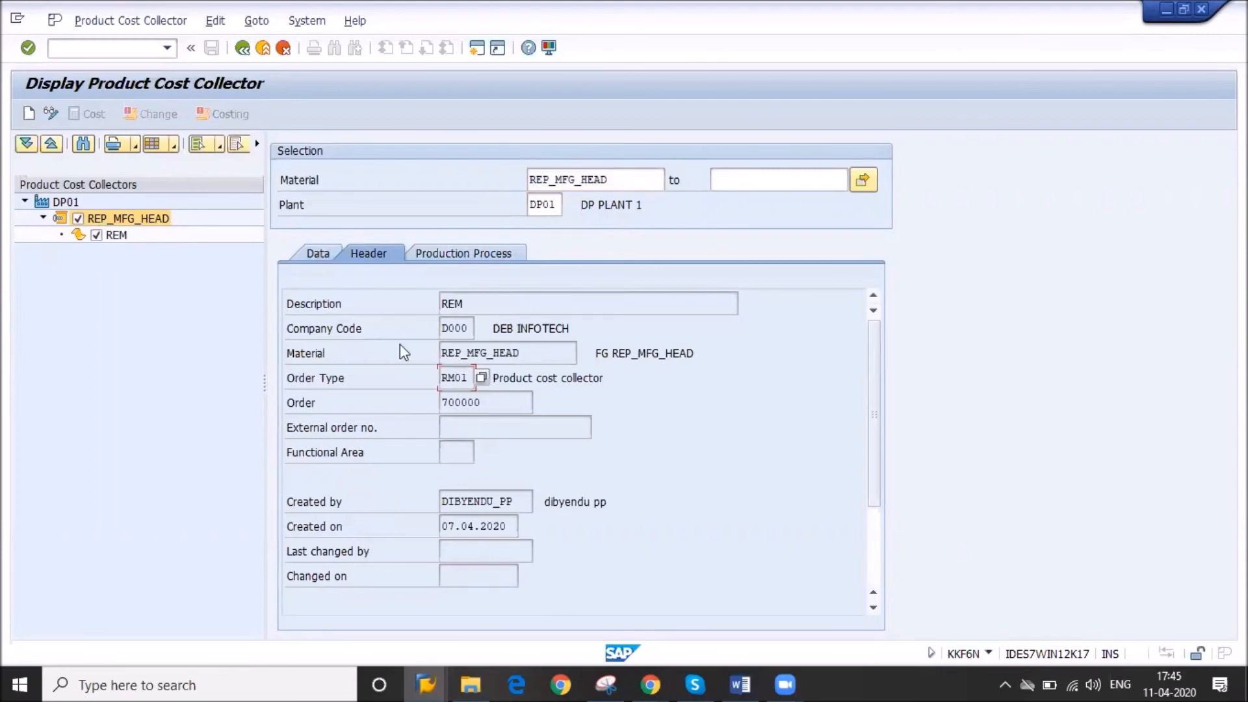
{"action": "key", "text": "shift+Tab"}
{"action": "left_click", "coordinate": [461, 329]}
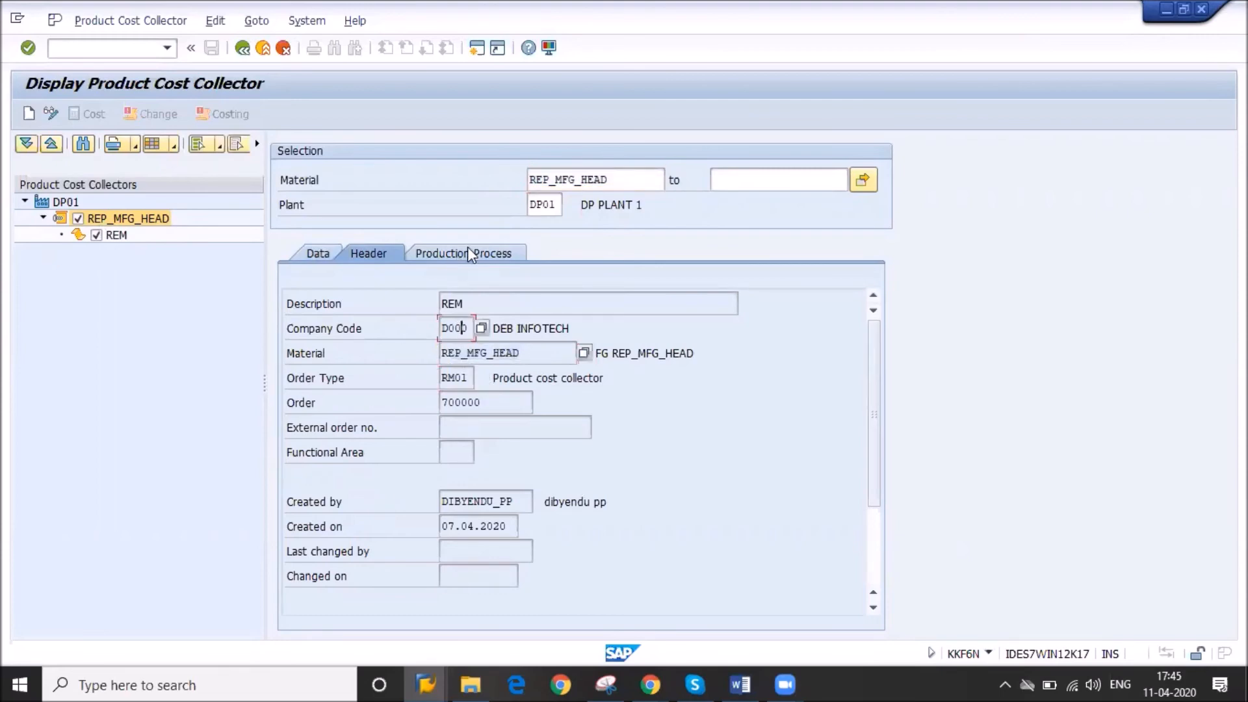
{"action": "left_click", "coordinate": [470, 254]}
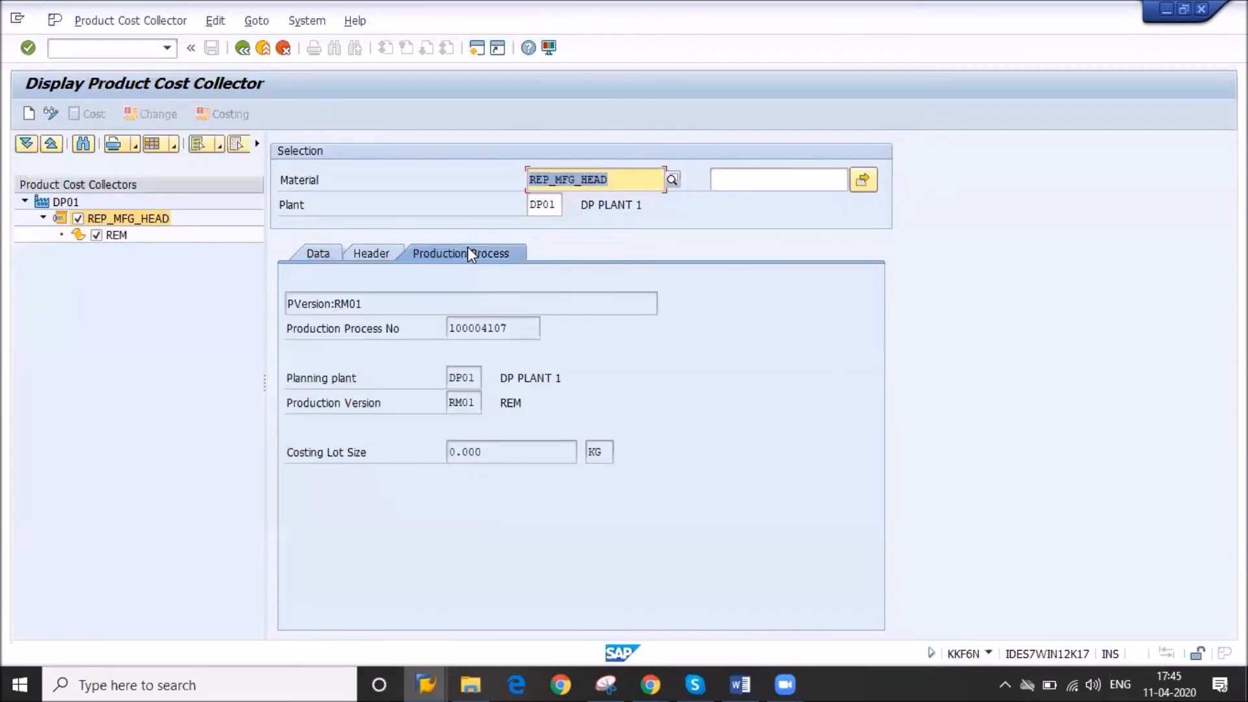
{"action": "left_click", "coordinate": [443, 328]}
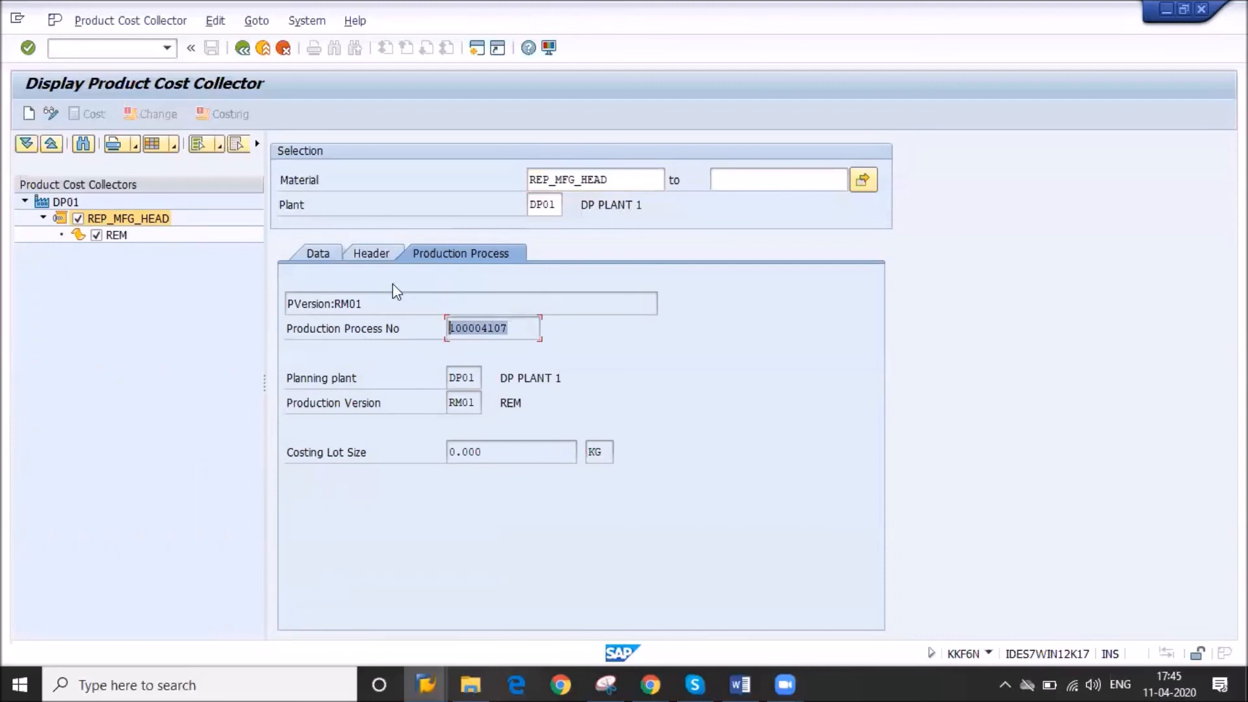
- Review the cost collector's costing data and header once more, and leave the KKF6N display
{"action": "left_click", "coordinate": [372, 260]}
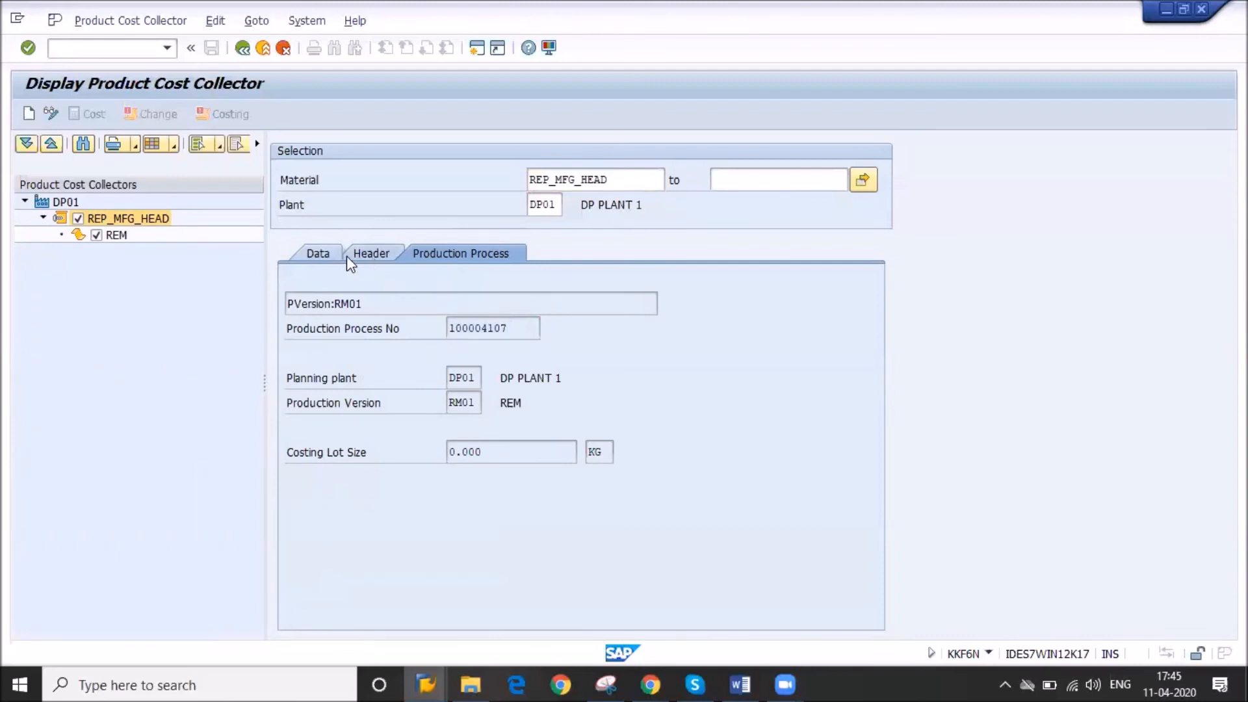
{"action": "left_click", "coordinate": [329, 255]}
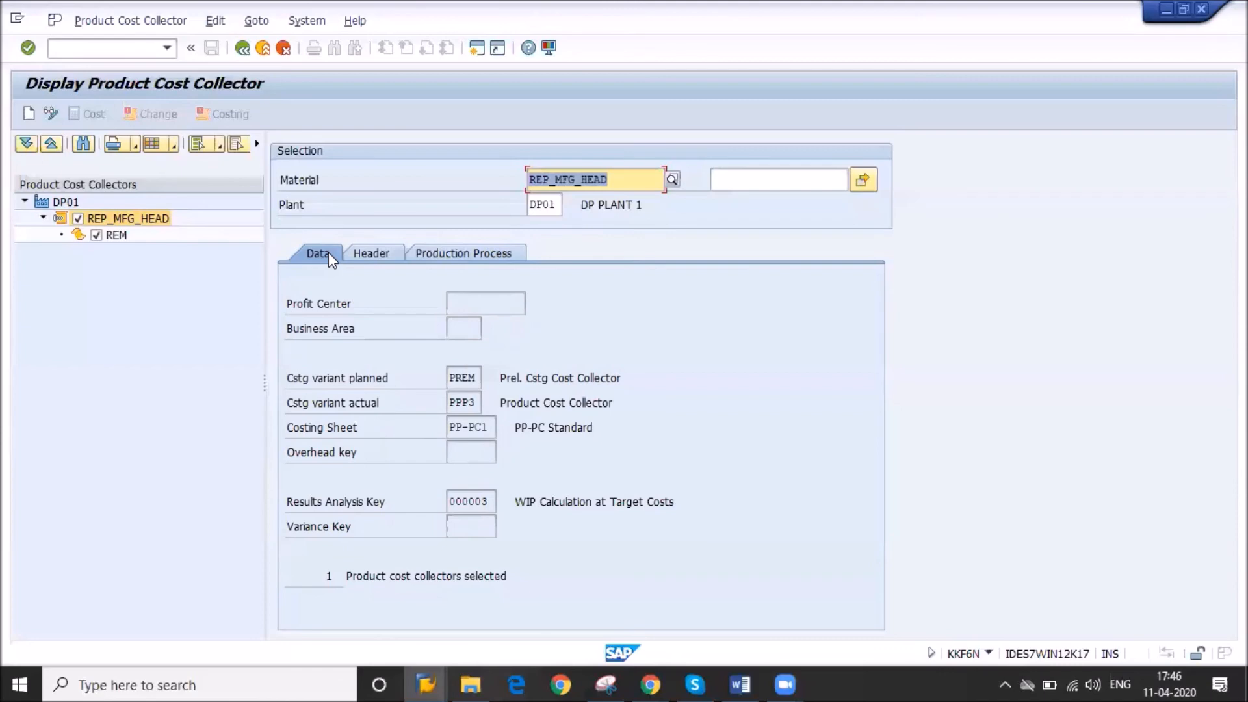
{"action": "left_click", "coordinate": [364, 257]}
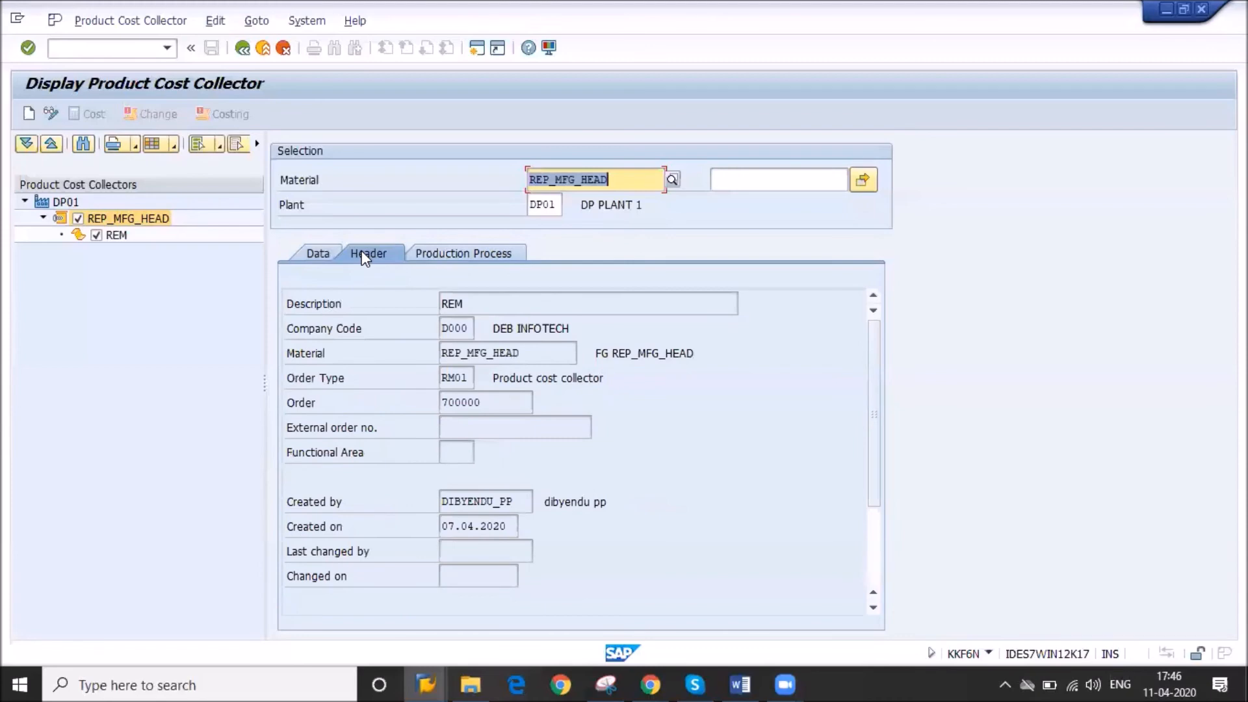
{"action": "left_click", "coordinate": [243, 48]}
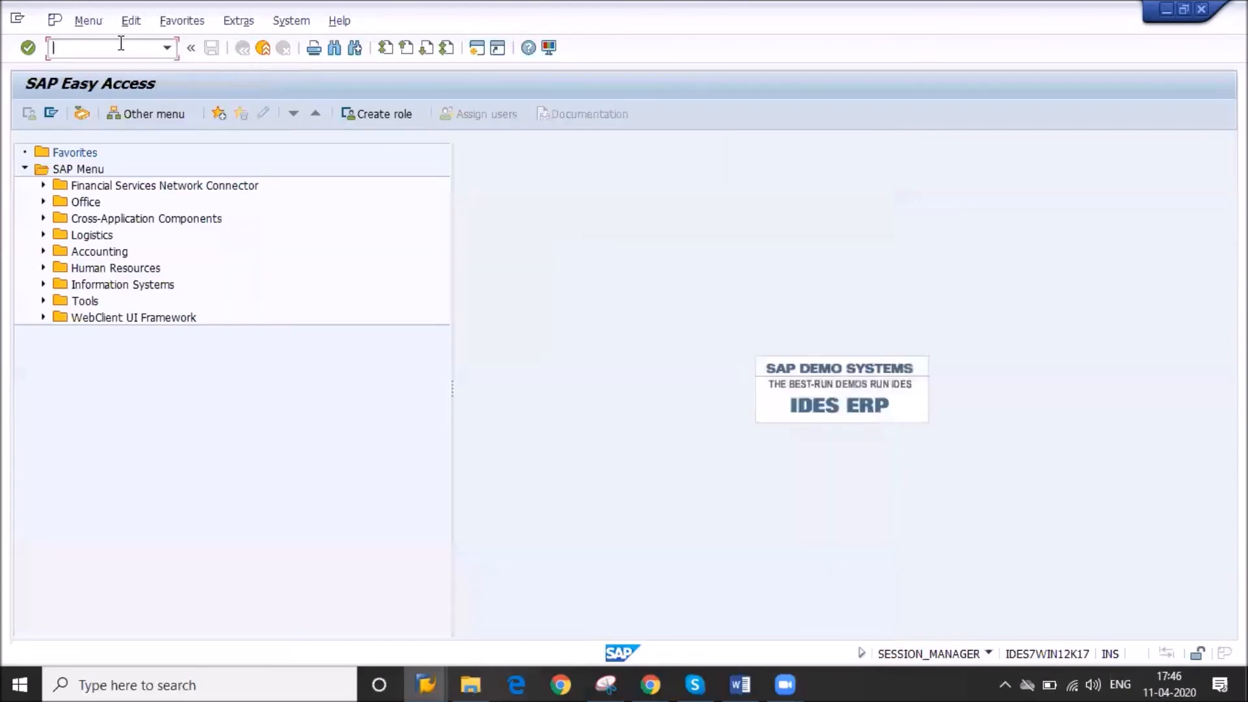
- Run MM03 and display material REP_MFG_HEAD for plant DP01 and storage location DS01 with the preselected views
{"action": "type", "text": "mm03"}
{"action": "key", "text": "Return"}
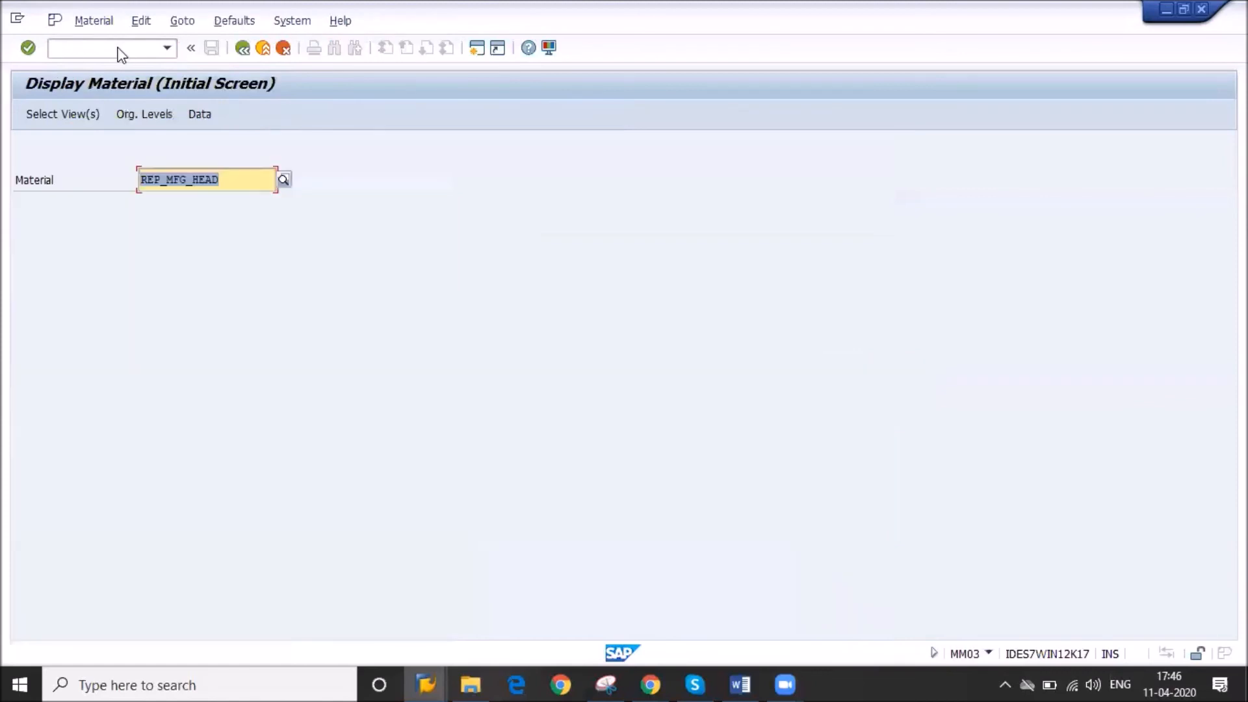
{"action": "left_click", "coordinate": [118, 48]}
{"action": "key", "text": "Return"}
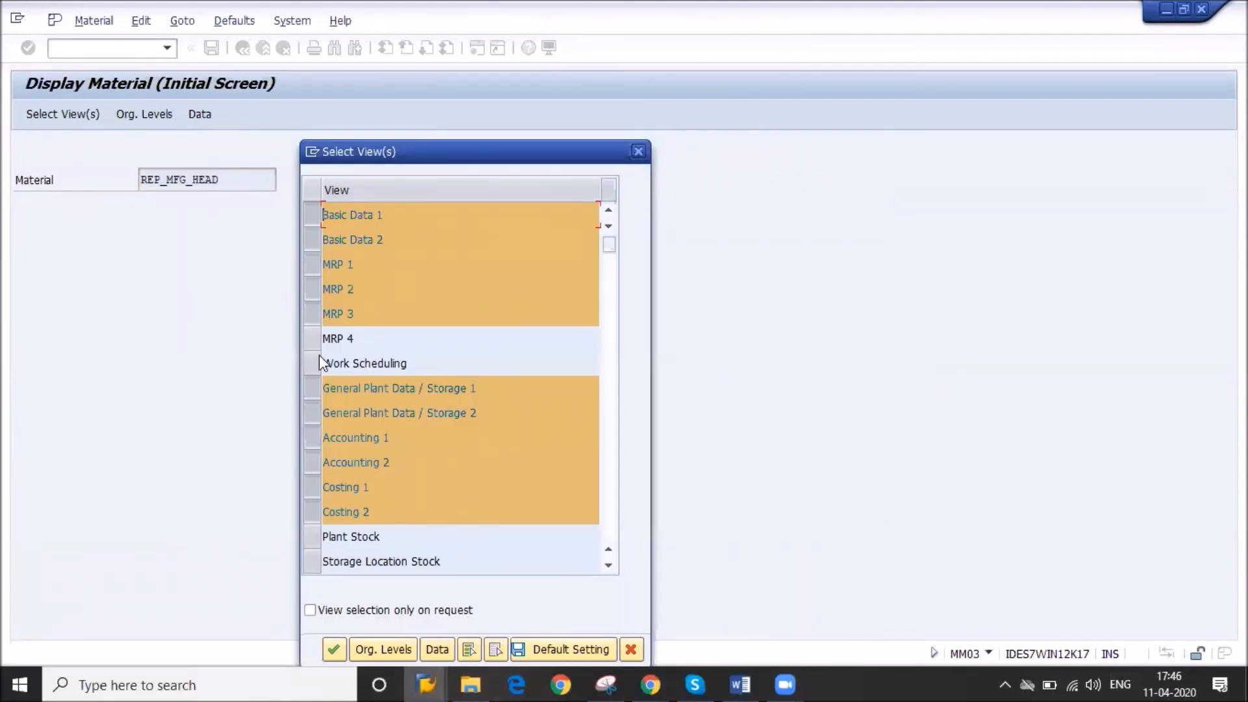
{"action": "key", "text": "Return"}
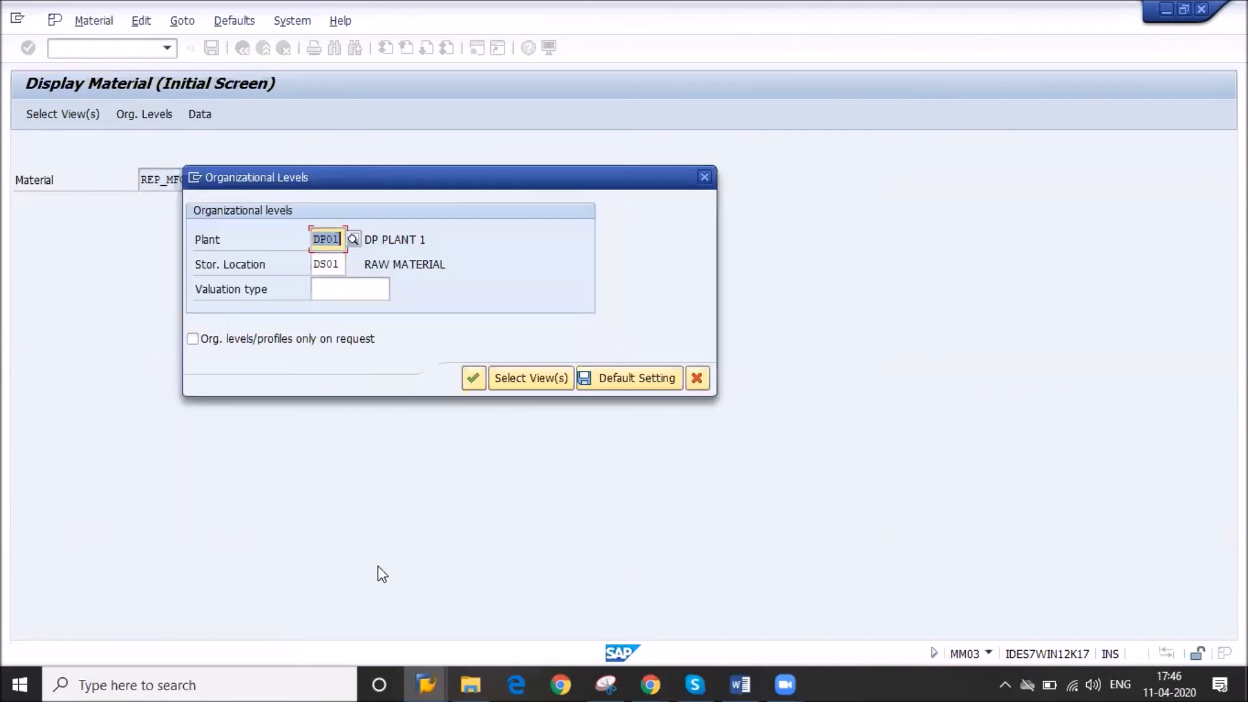
{"action": "key", "text": "Return"}
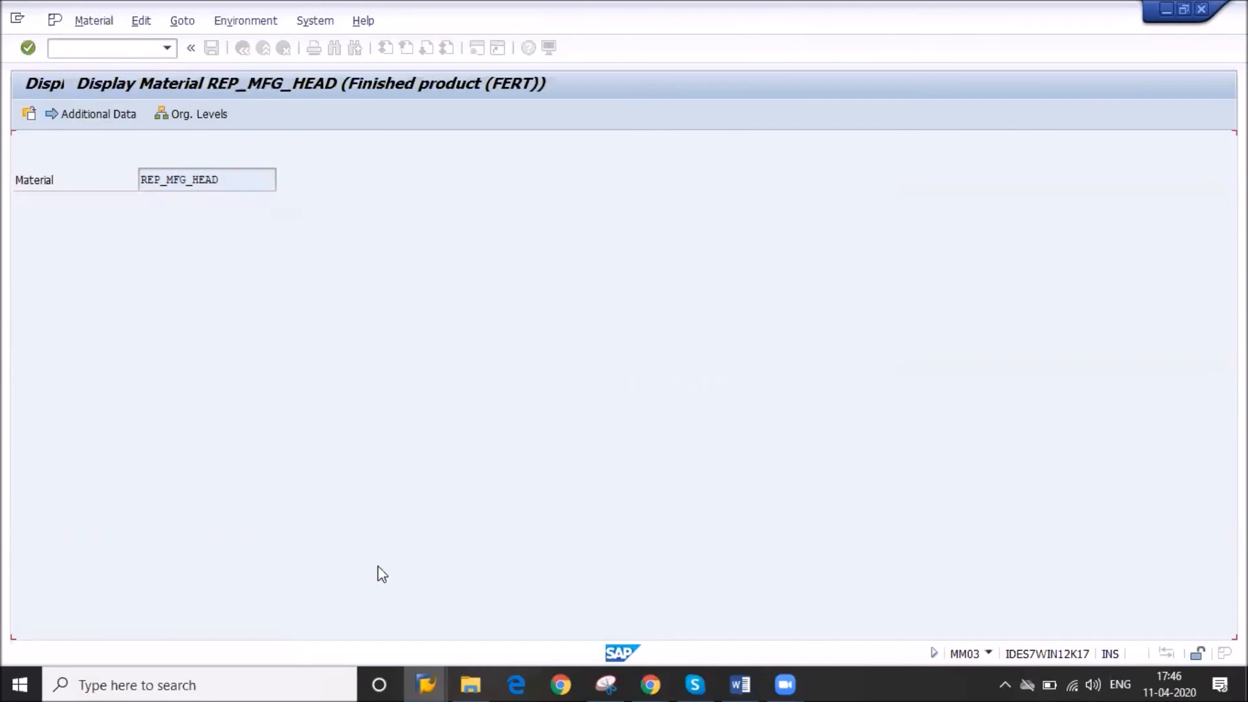
- Check the repetitive manufacturing indicator and REM profile in the material's MRP 4 view, and exit the material display
{"action": "left_click", "coordinate": [657, 153]}
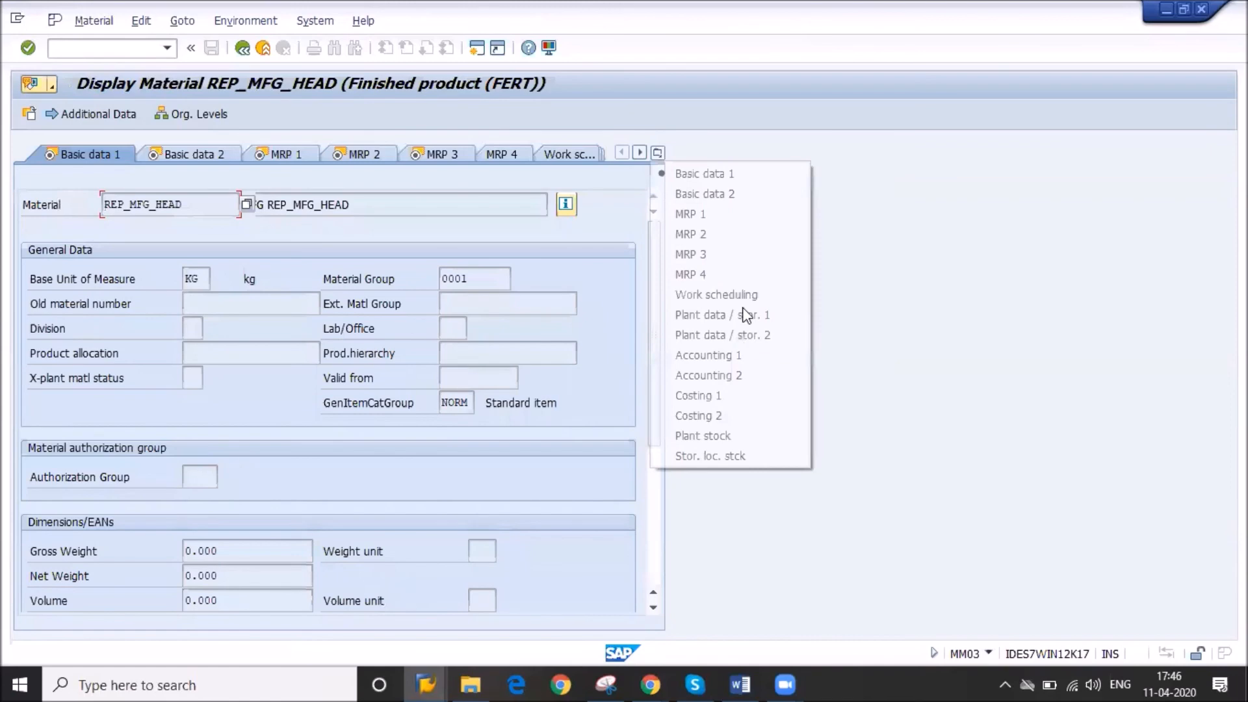
{"action": "left_click", "coordinate": [722, 280]}
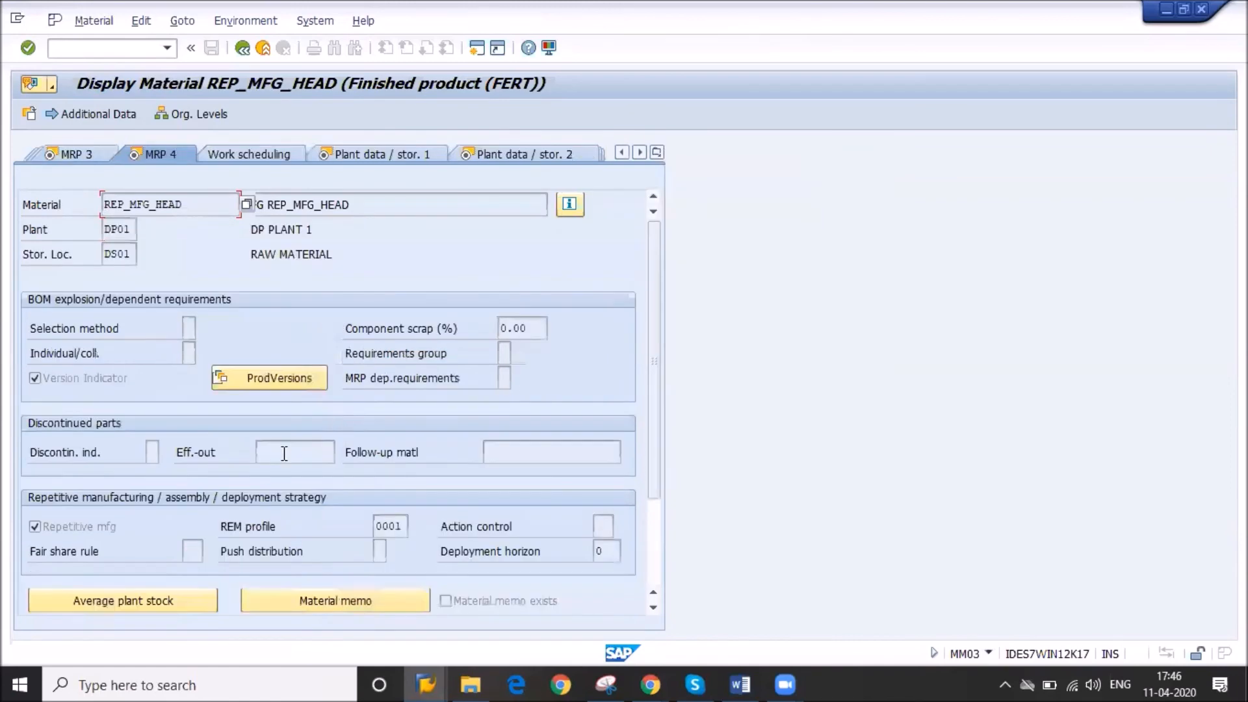
{"action": "left_click", "coordinate": [59, 527]}
{"action": "double_click", "coordinate": [398, 525]}
{"action": "left_click", "coordinate": [398, 526]}
{"action": "left_click", "coordinate": [242, 48]}
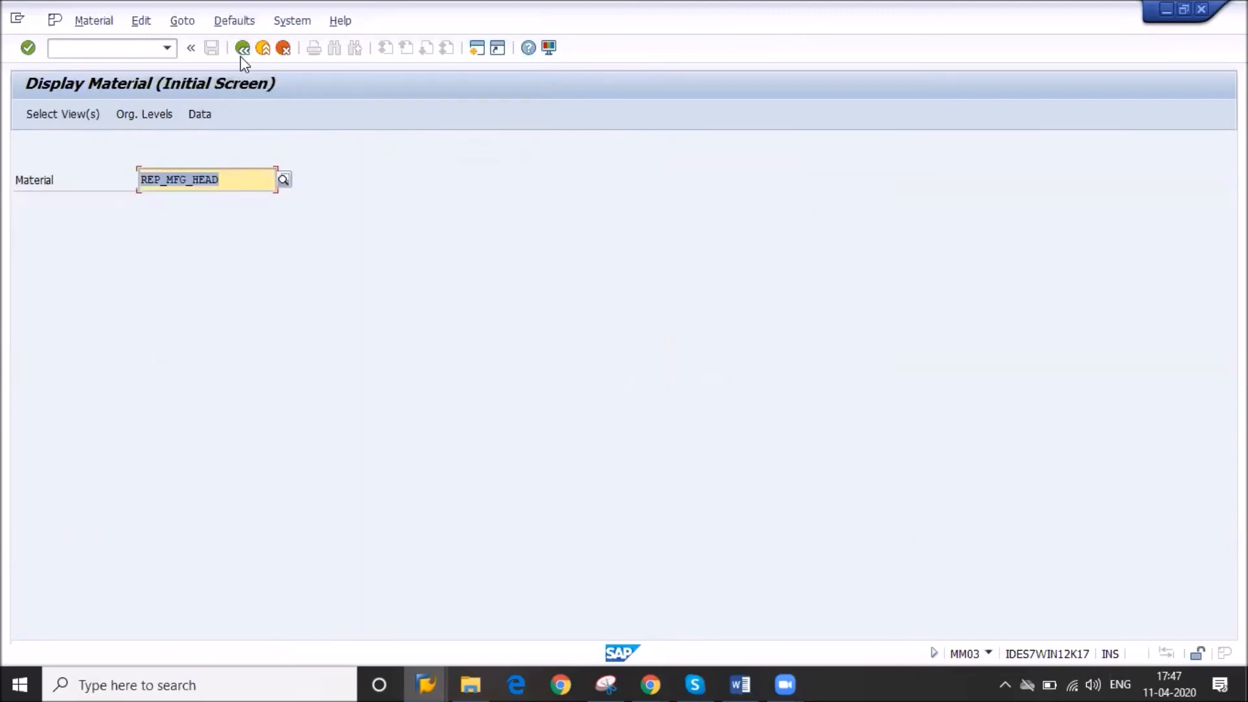
{"action": "left_click", "coordinate": [242, 51]}
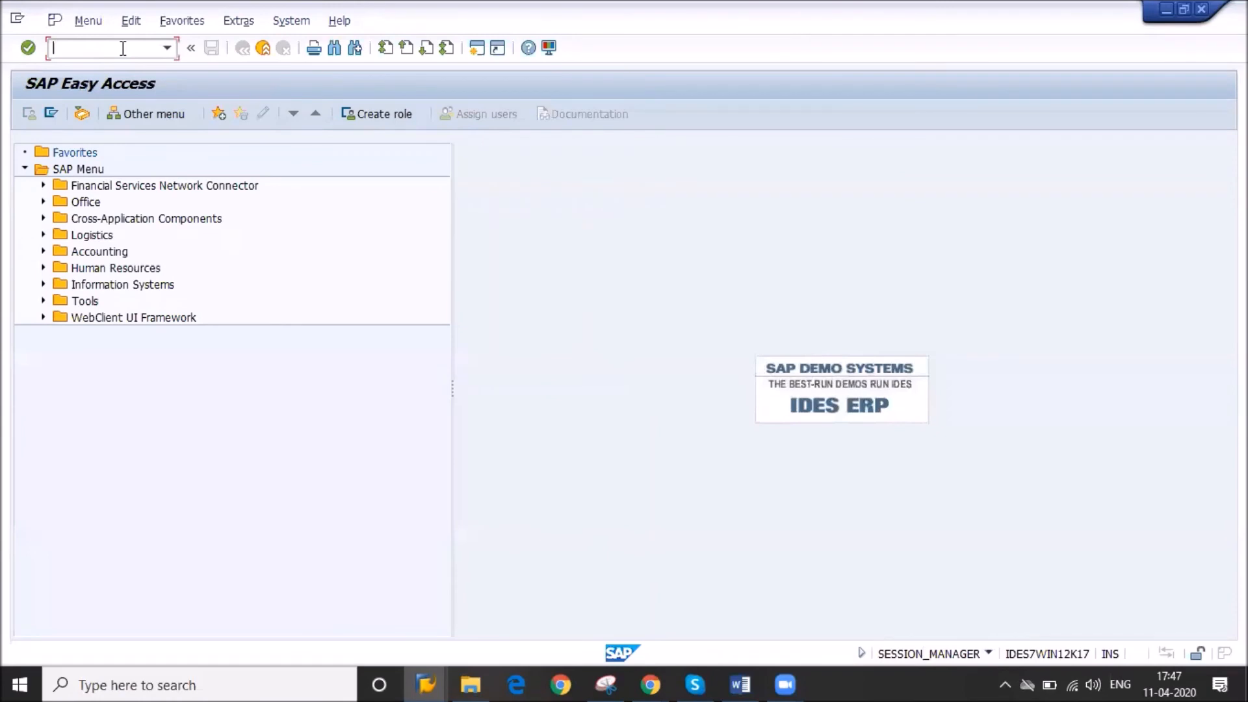
- Run SPRO and display the SAP Reference IMG
{"action": "type", "text": "spro"}
{"action": "key", "text": "Return"}
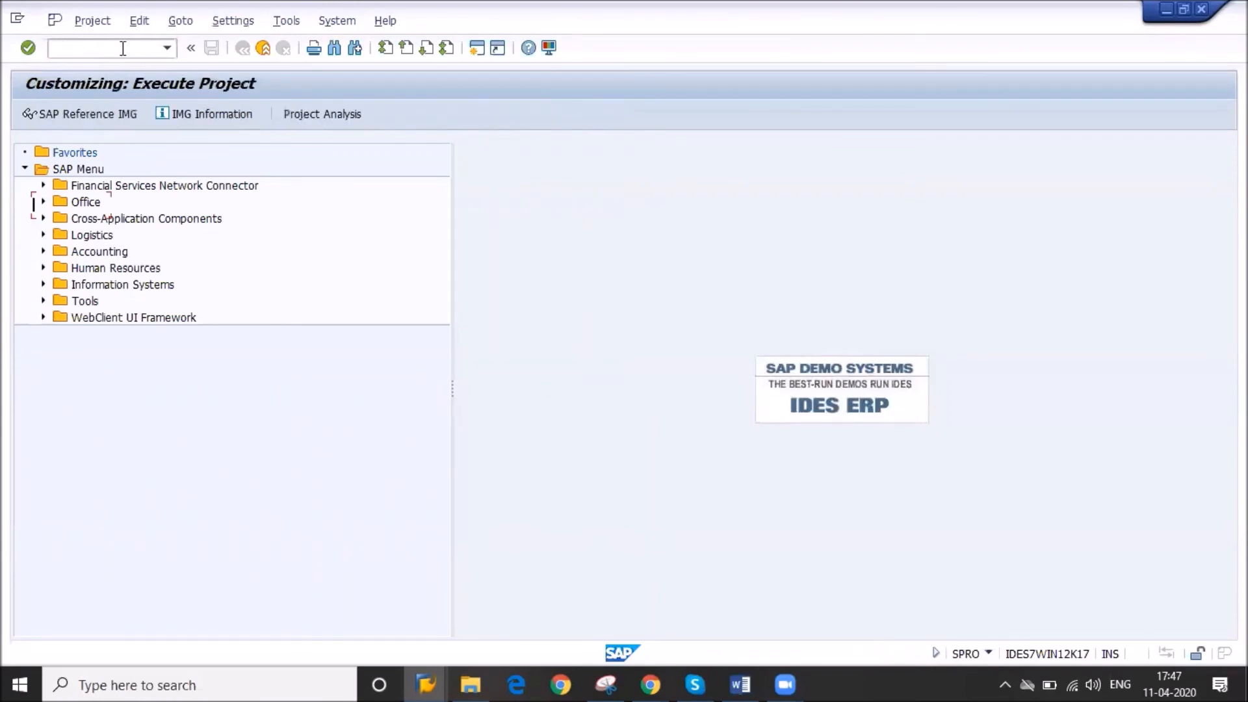
{"action": "left_click", "coordinate": [112, 115]}
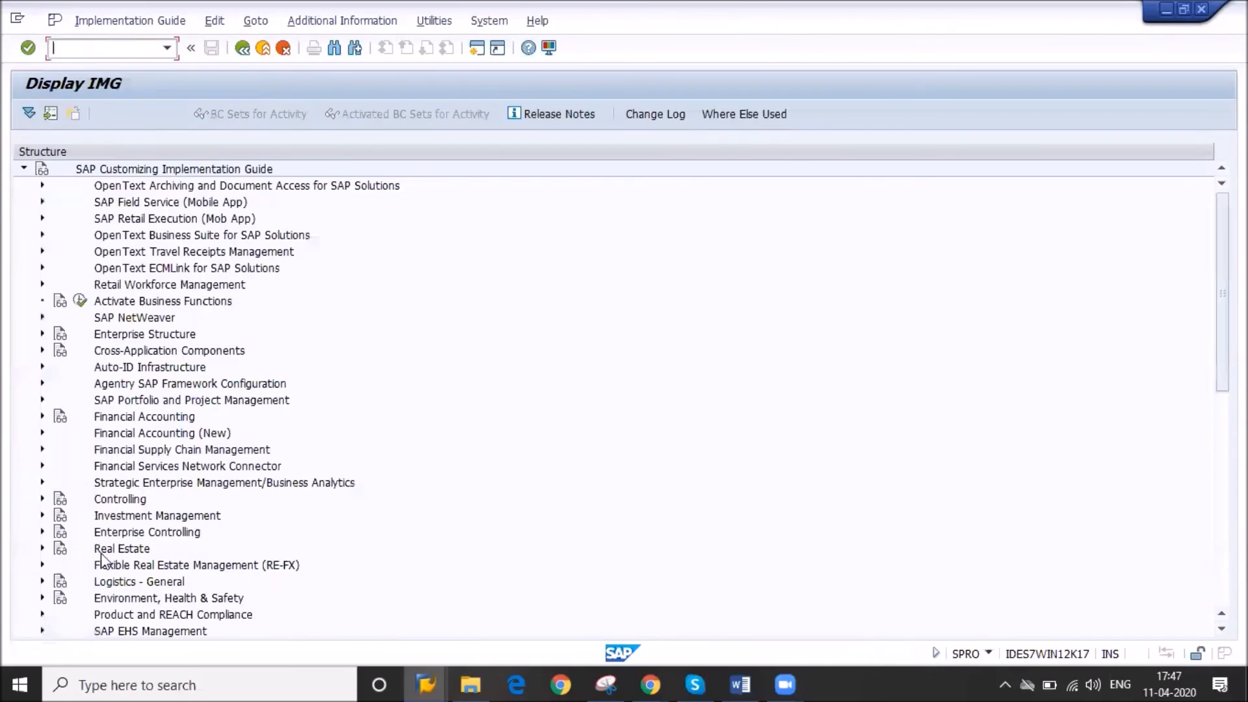
- Look through the top-level IMG structure for the production customizing, checking the contents of the Production Planning for Process Industries node
{"action": "left_click", "coordinate": [101, 553]}
{"action": "key", "text": "Down"}
{"action": "key", "text": "Down"}
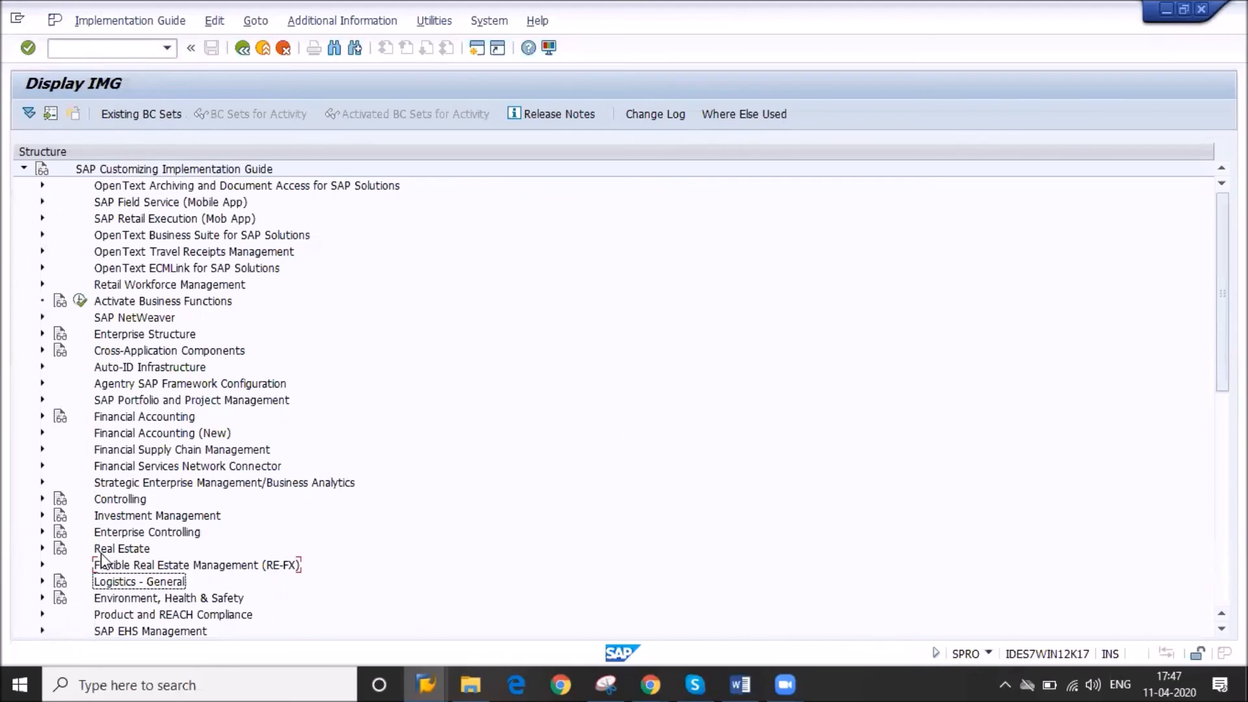
{"action": "key", "text": "Down"}
{"action": "key", "text": "Down"}
{"action": "key", "text": "Down"}
{"action": "key", "text": "Down"}
{"action": "key", "text": "Down"}
{"action": "key", "text": "Down"}
{"action": "key", "text": "Down"}
{"action": "key", "text": "Down"}
{"action": "key", "text": "Down"}
{"action": "key", "text": "Down"}
{"action": "key", "text": "Down"}
{"action": "key", "text": "Down"}
{"action": "key", "text": "Down"}
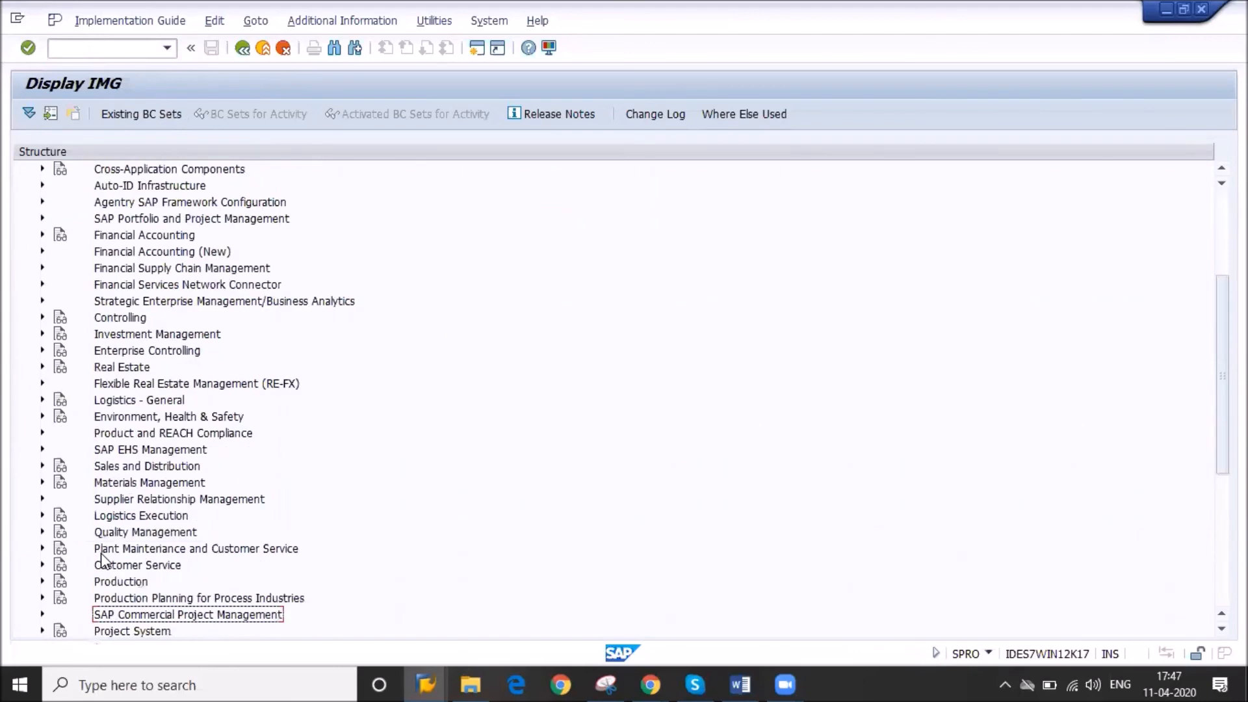
{"action": "key", "text": "Down"}
{"action": "key", "text": "Down"}
{"action": "key", "text": "Down"}
{"action": "key", "text": "Down"}
{"action": "key", "text": "Down"}
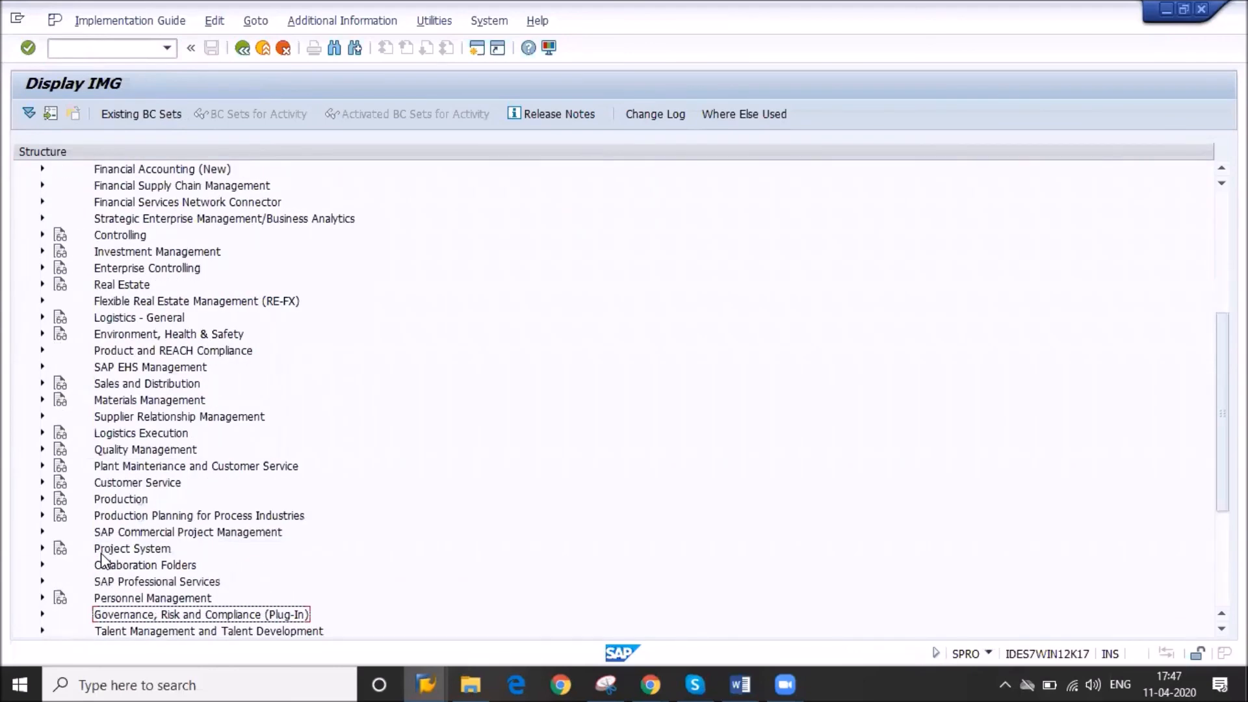
{"action": "key", "text": "Down"}
{"action": "key", "text": "Down"}
{"action": "key", "text": "Down"}
{"action": "key", "text": "Down"}
{"action": "key", "text": "Down"}
{"action": "key", "text": "Down"}
{"action": "key", "text": "Down"}
{"action": "key", "text": "Down"}
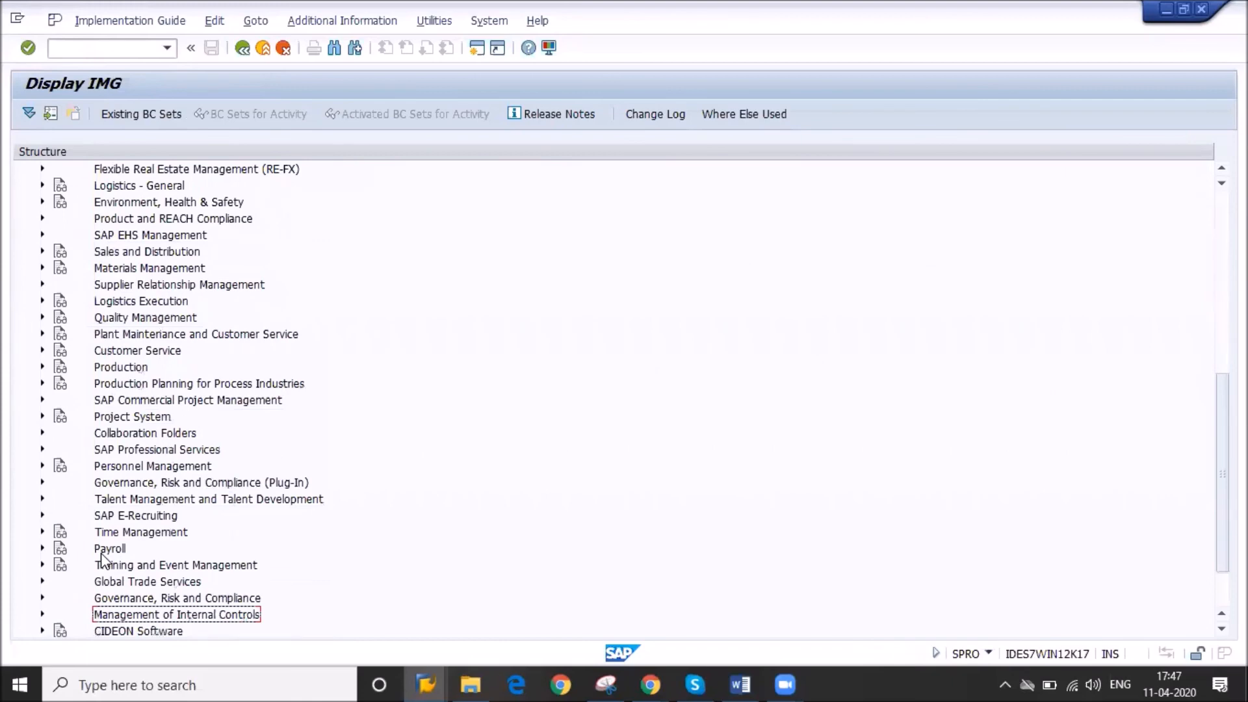
{"action": "key", "text": "Down"}
{"action": "key", "text": "Down"}
{"action": "key", "text": "Down"}
{"action": "key", "text": "Down"}
{"action": "key", "text": "Down"}
{"action": "key", "text": "Up"}
{"action": "key", "text": "Up"}
{"action": "key", "text": "Up"}
{"action": "key", "text": "Up"}
{"action": "key", "text": "Up"}
{"action": "key", "text": "Up"}
{"action": "key", "text": "Up"}
{"action": "key", "text": "Up"}
{"action": "key", "text": "Up"}
{"action": "key", "text": "Up"}
{"action": "key", "text": "Up"}
{"action": "key", "text": "Up"}
{"action": "key", "text": "Up"}
{"action": "key", "text": "Up"}
{"action": "key", "text": "Up"}
{"action": "key", "text": "Up"}
{"action": "key", "text": "Up"}
{"action": "key", "text": "Up"}
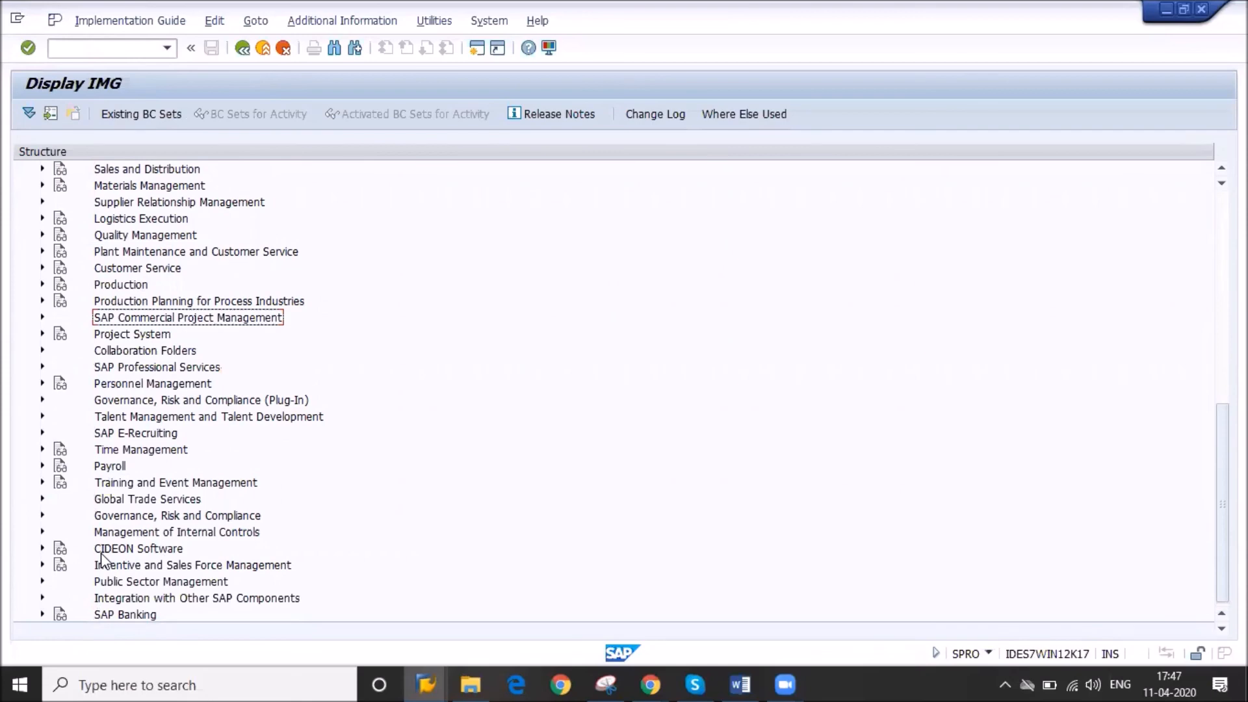
{"action": "key", "text": "Up"}
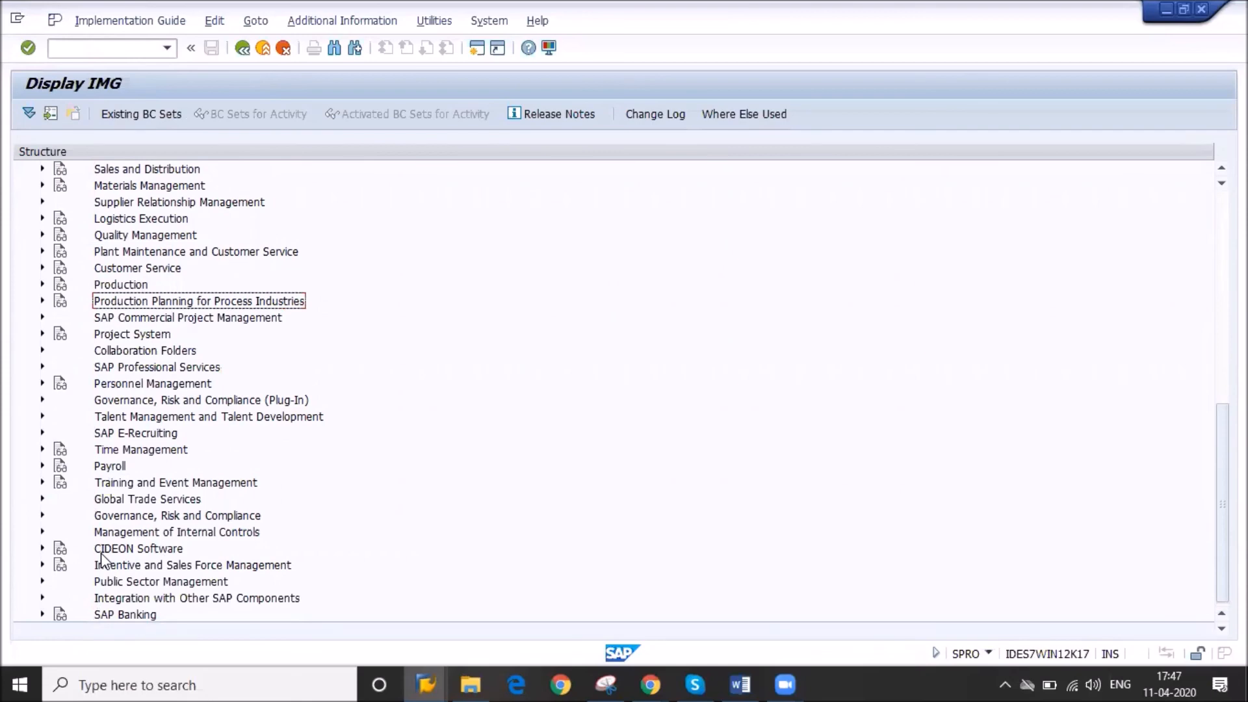
{"action": "key", "text": "Right"}
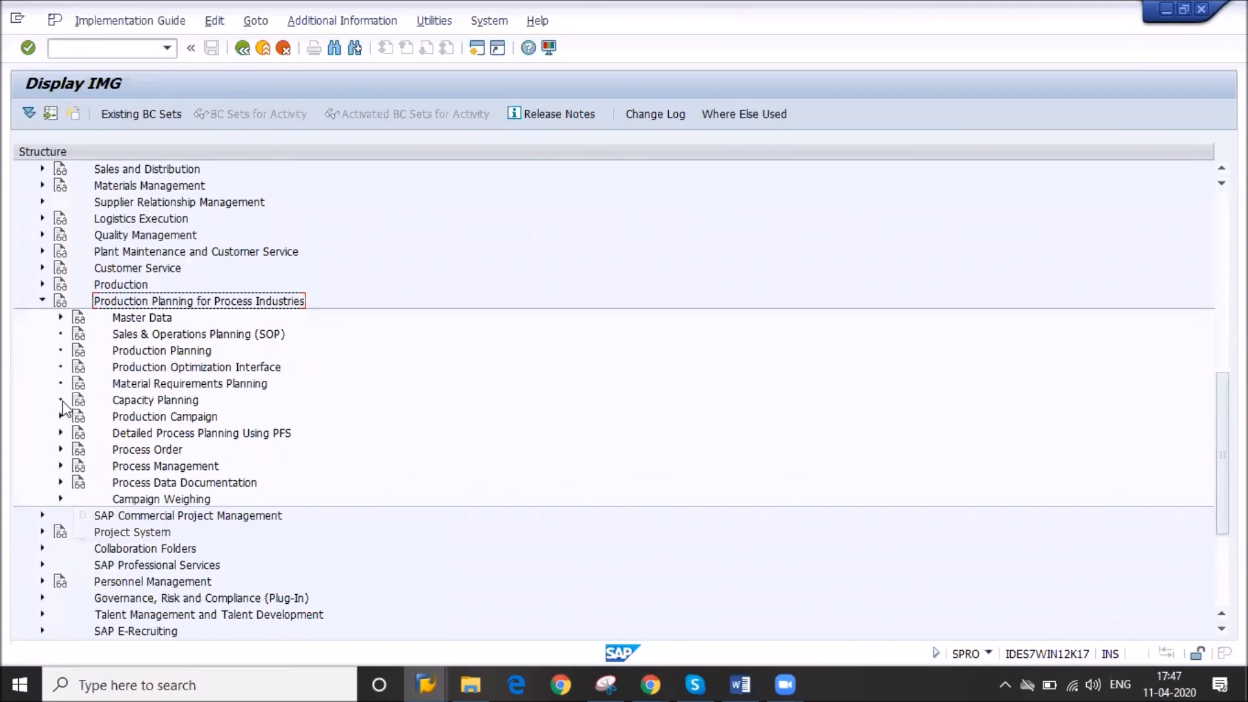
{"action": "left_click", "coordinate": [43, 301]}
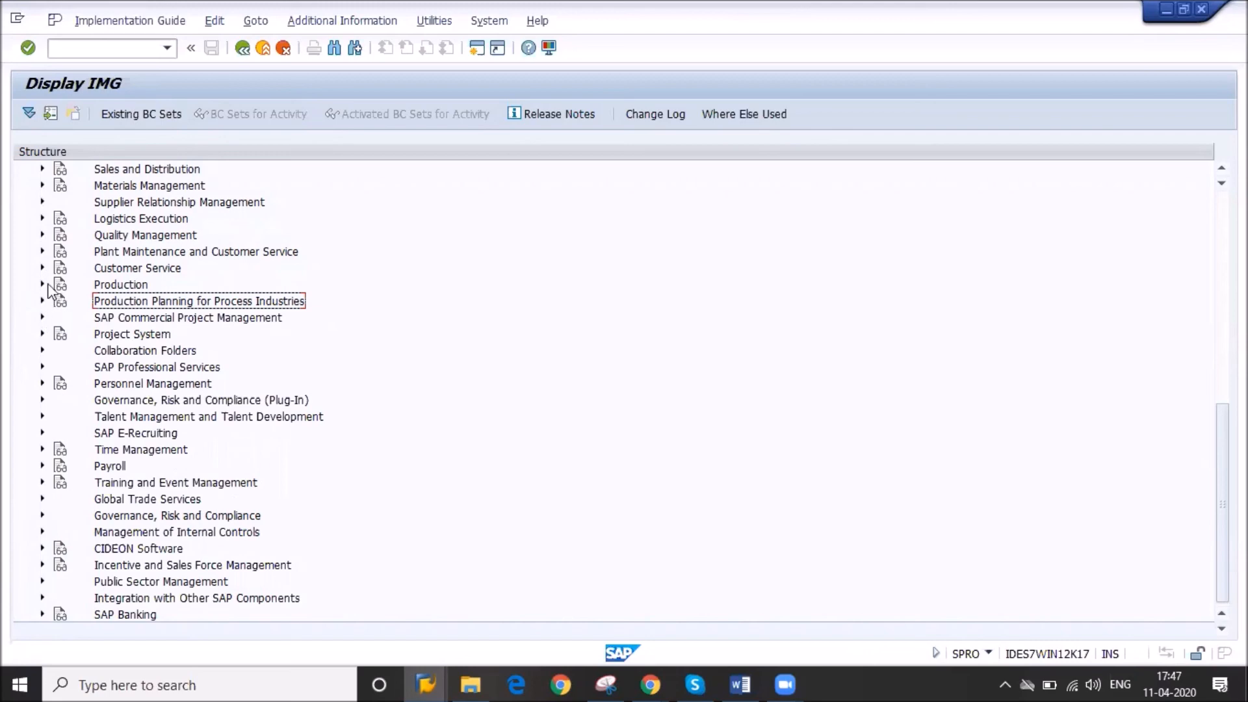
- Open the Define Repetitive Manufacturing Profiles activity under Production, Repetitive Manufacturing, Control in the IMG
{"action": "left_click", "coordinate": [42, 284]}
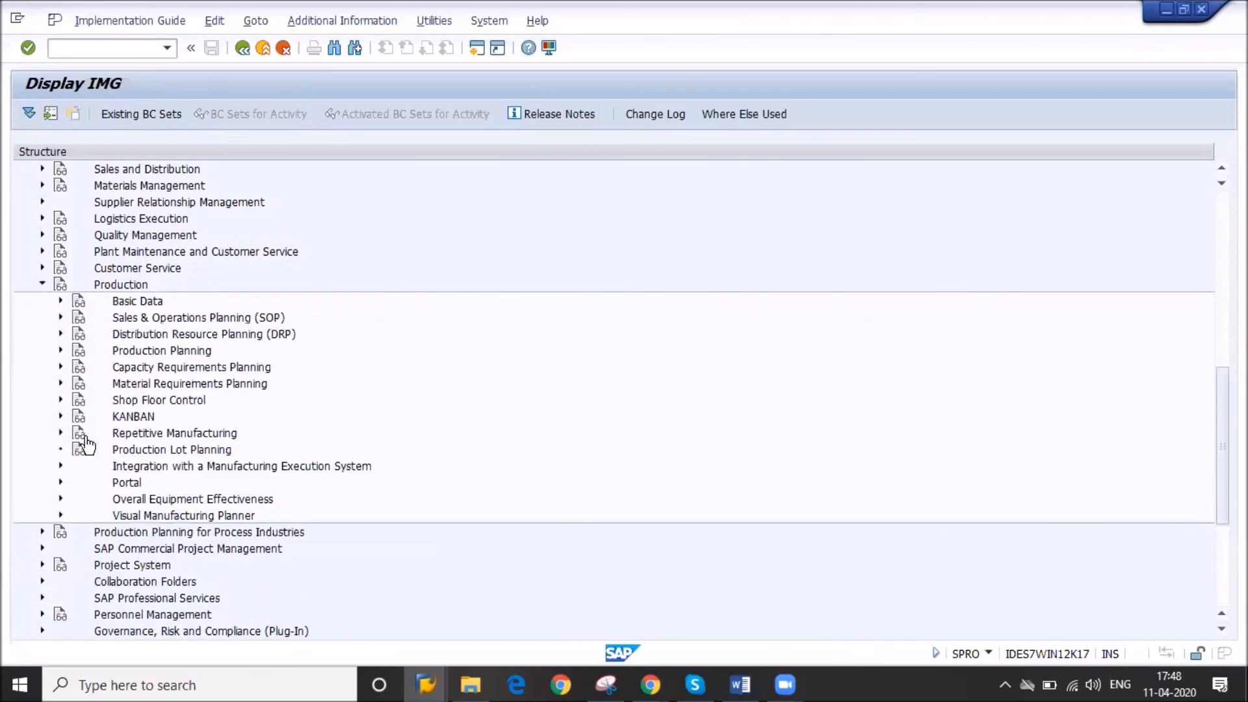
{"action": "left_click", "coordinate": [60, 433]}
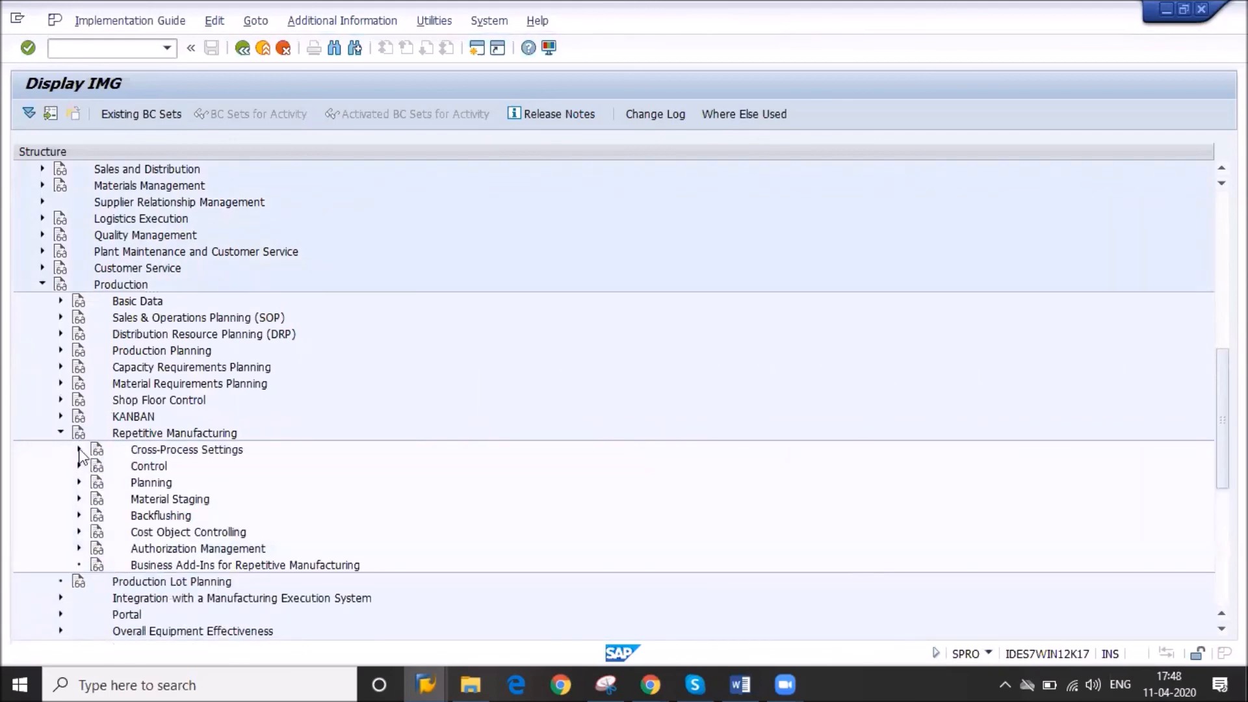
{"action": "left_click", "coordinate": [79, 449]}
{"action": "left_click", "coordinate": [79, 449]}
{"action": "left_click", "coordinate": [79, 483]}
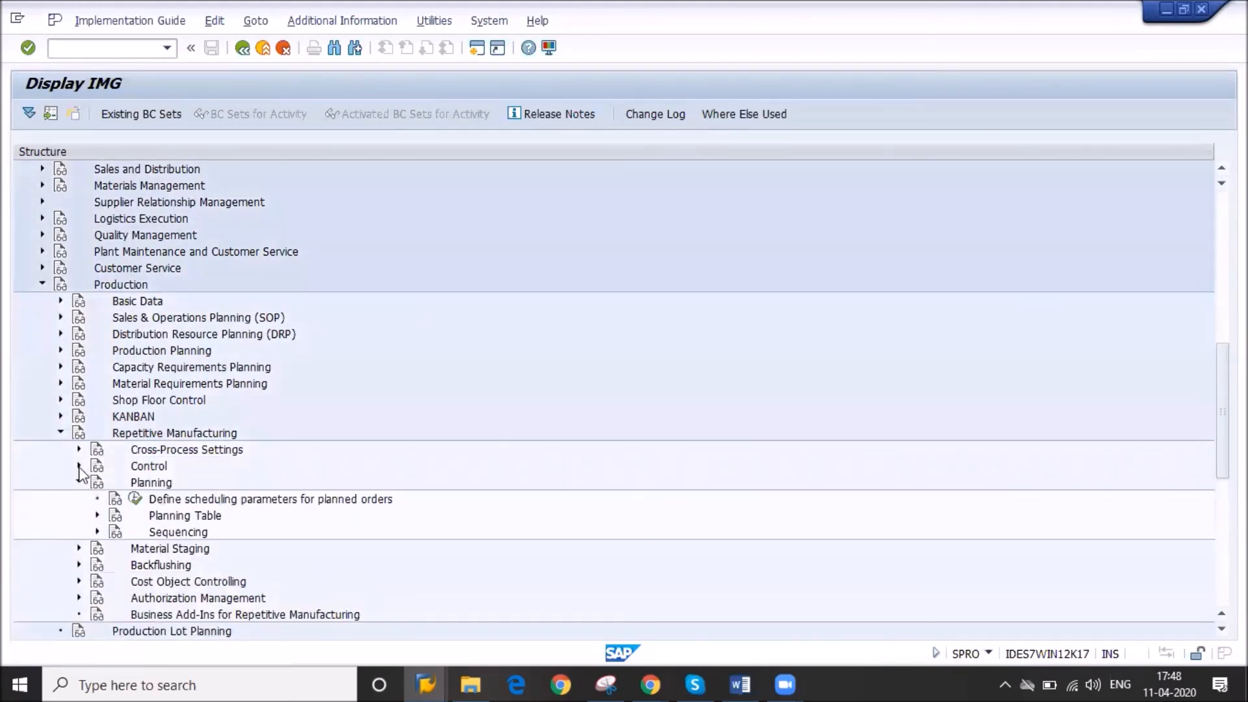
{"action": "left_click", "coordinate": [79, 466]}
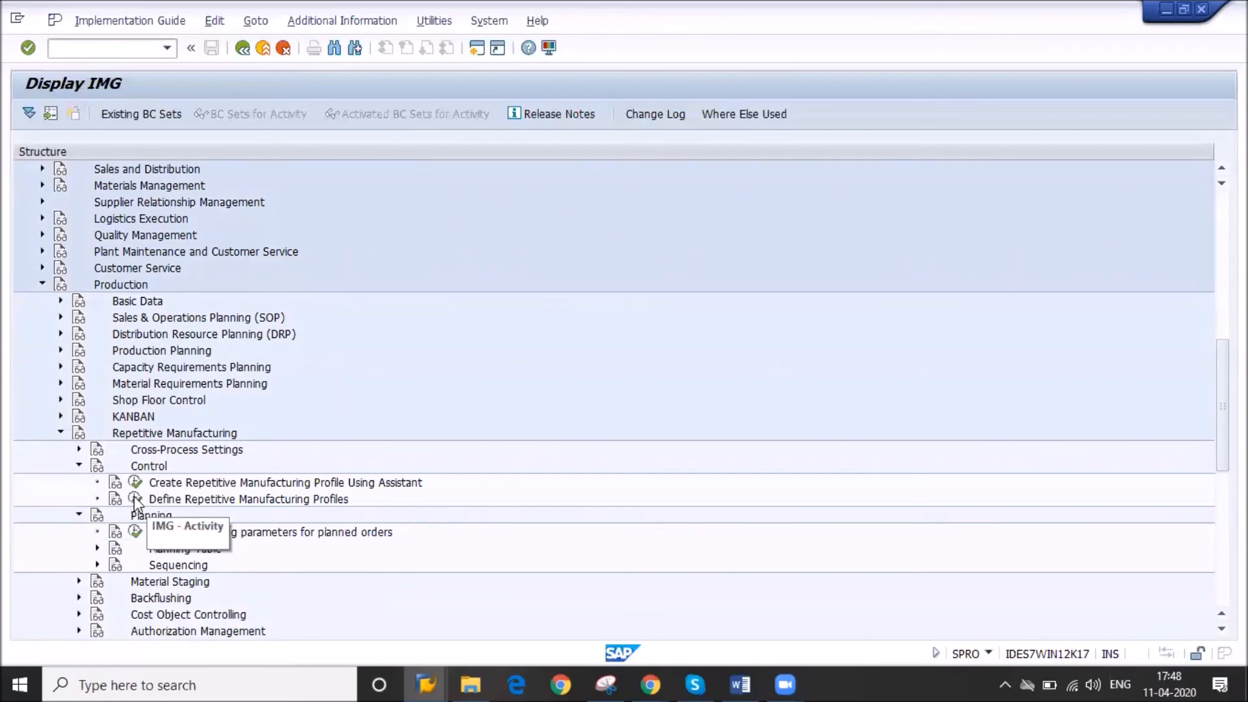
{"action": "left_click", "coordinate": [136, 499]}
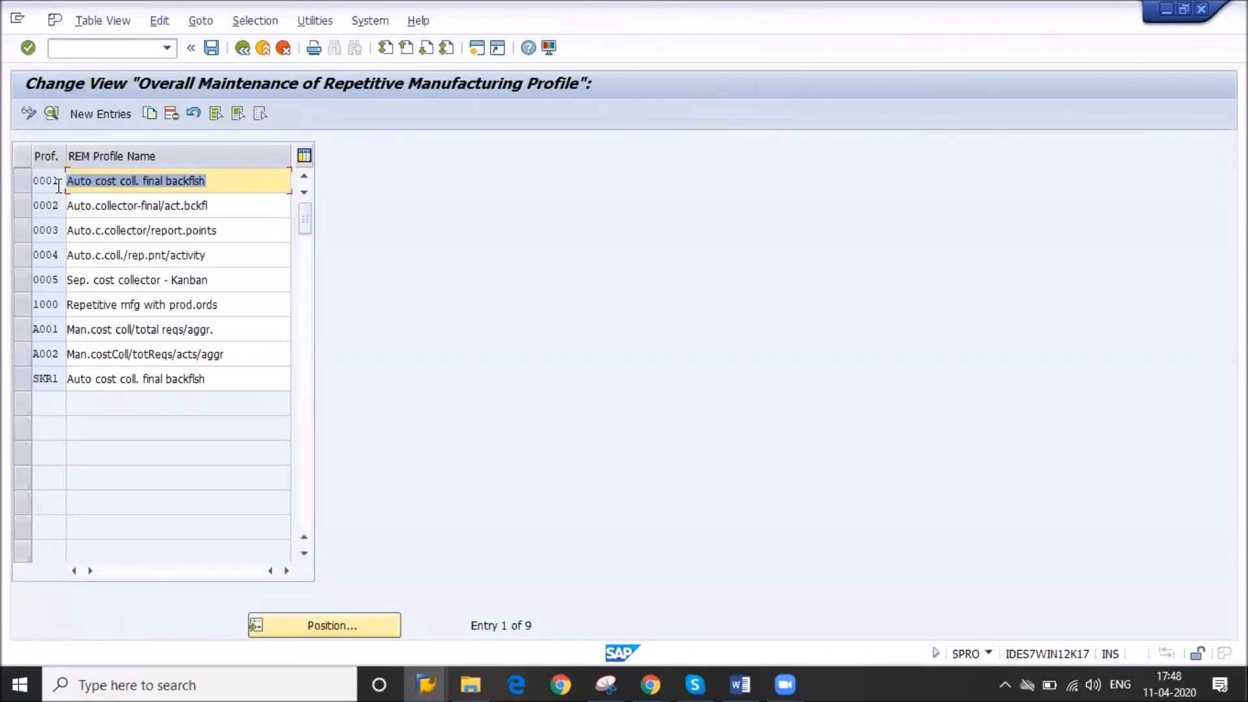
- Review the control data and movement types of REM profile 0001, and return to the IMG structure
{"action": "left_click", "coordinate": [25, 184]}
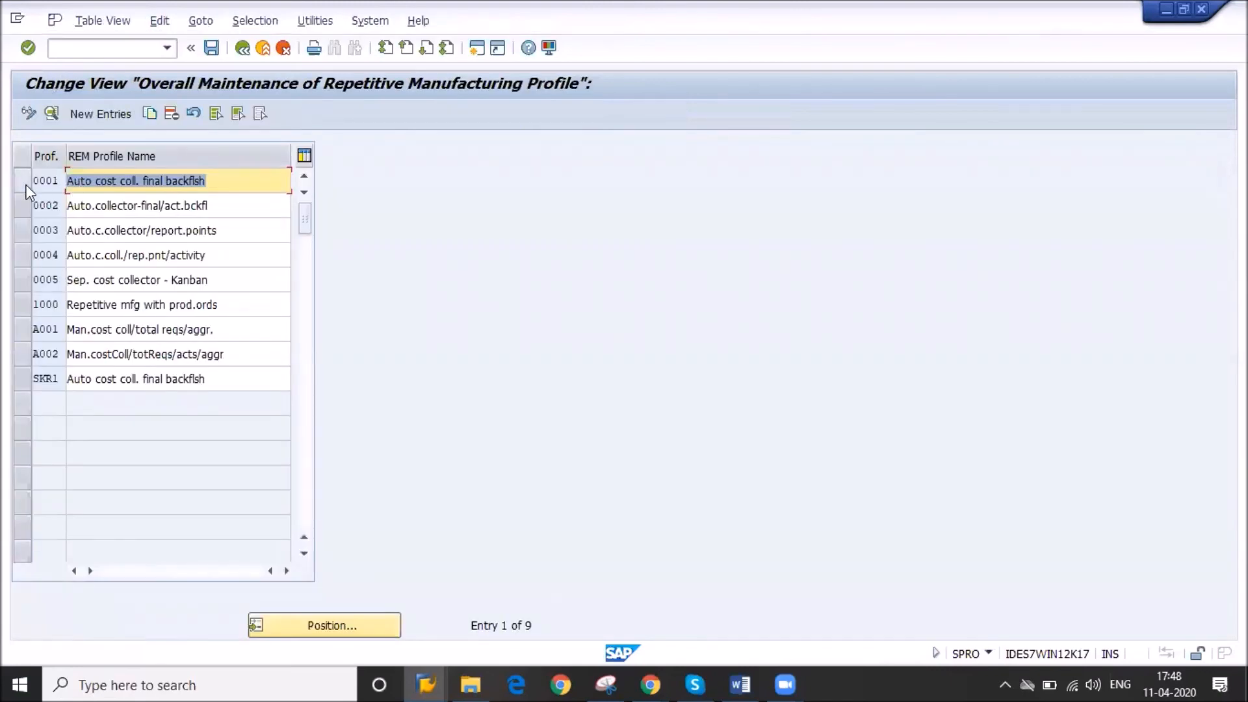
{"action": "left_click", "coordinate": [52, 114]}
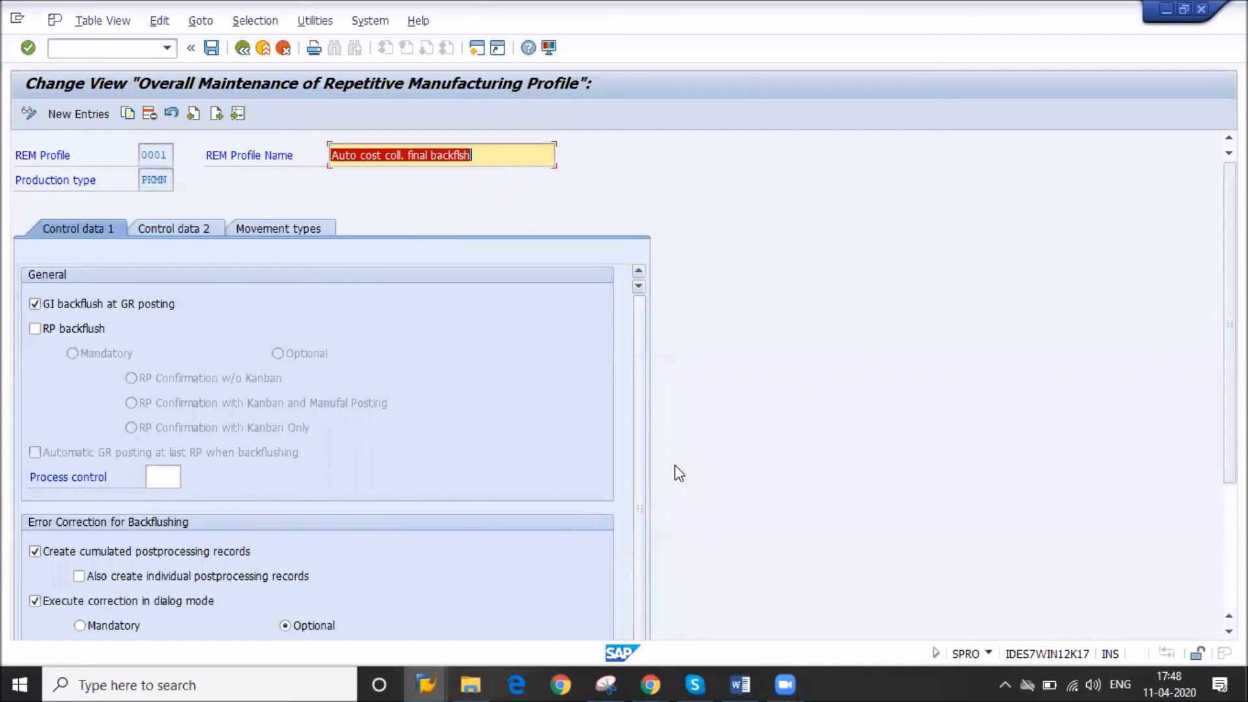
{"action": "left_click_drag", "start_coordinate": [641, 474], "coordinate": [641, 510]}
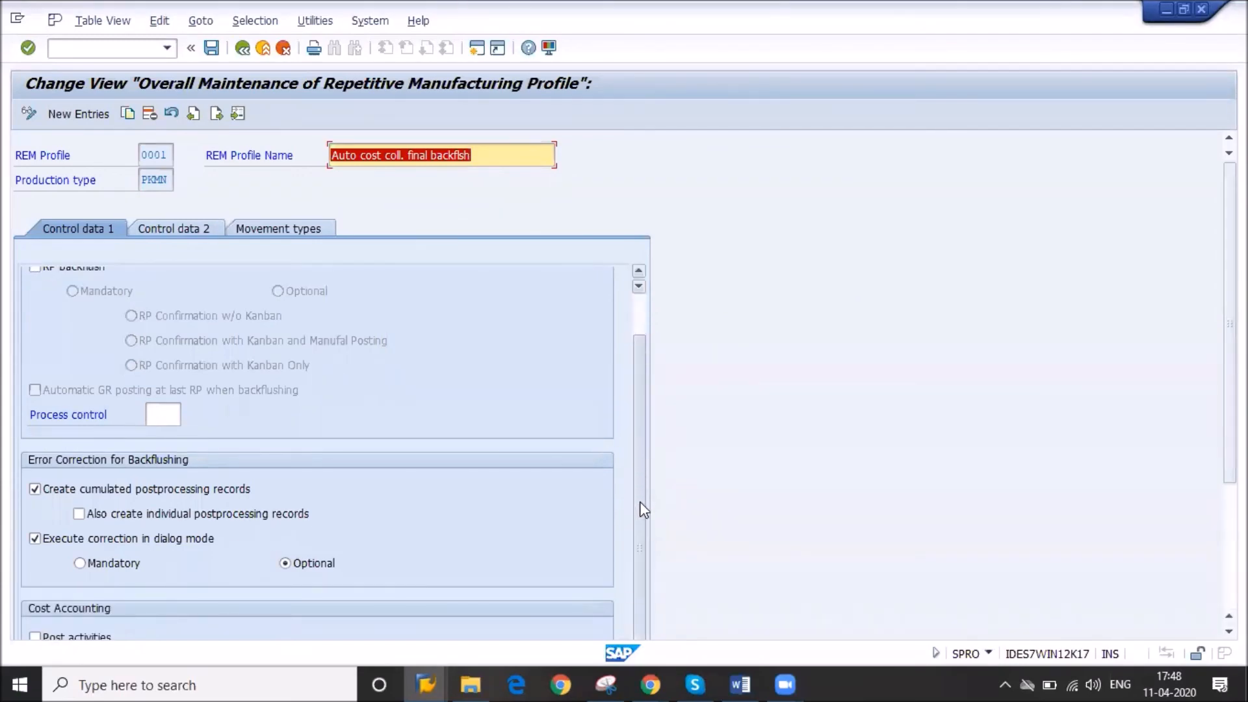
{"action": "left_click_drag", "start_coordinate": [640, 515], "coordinate": [641, 370]}
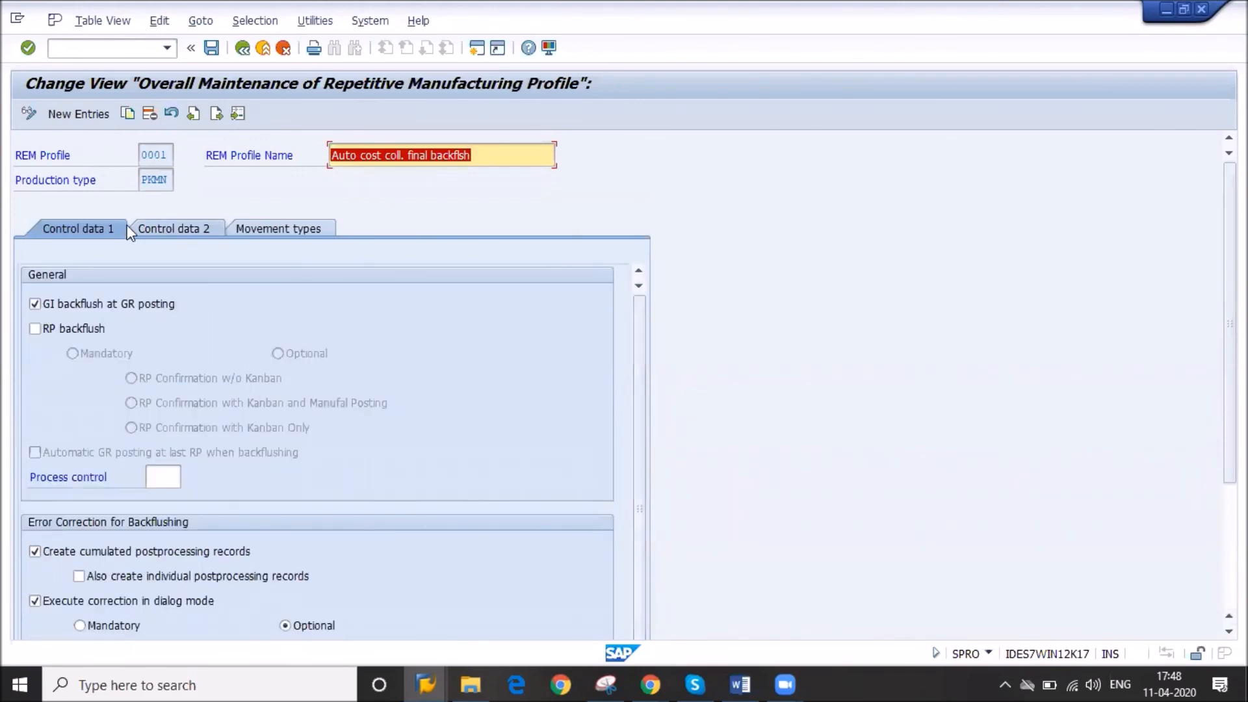
{"action": "left_click", "coordinate": [175, 232]}
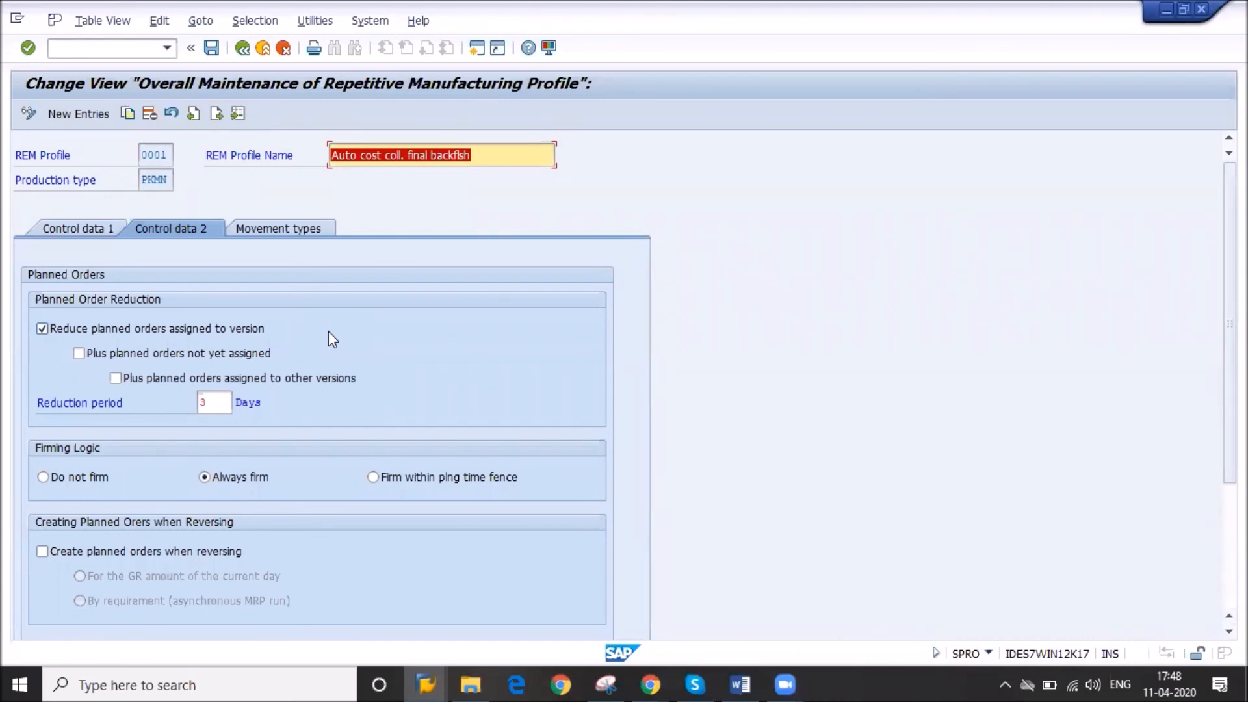
{"action": "left_click", "coordinate": [272, 235]}
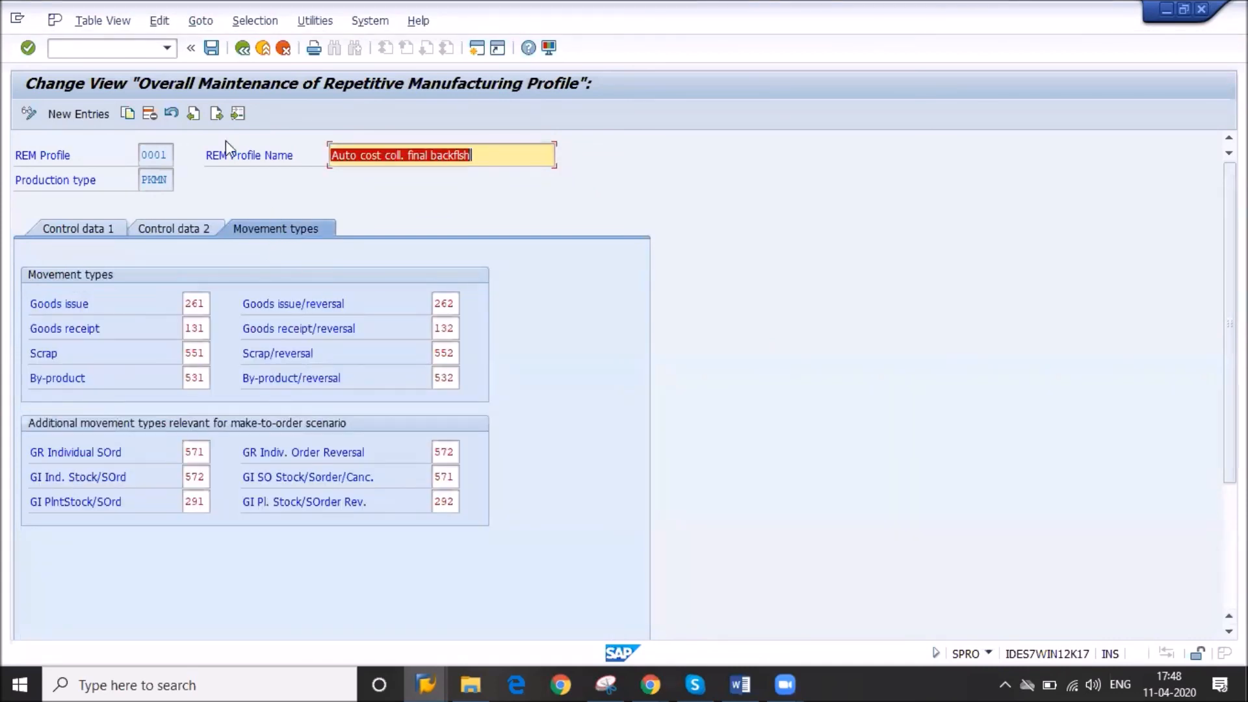
{"action": "left_click", "coordinate": [242, 49]}
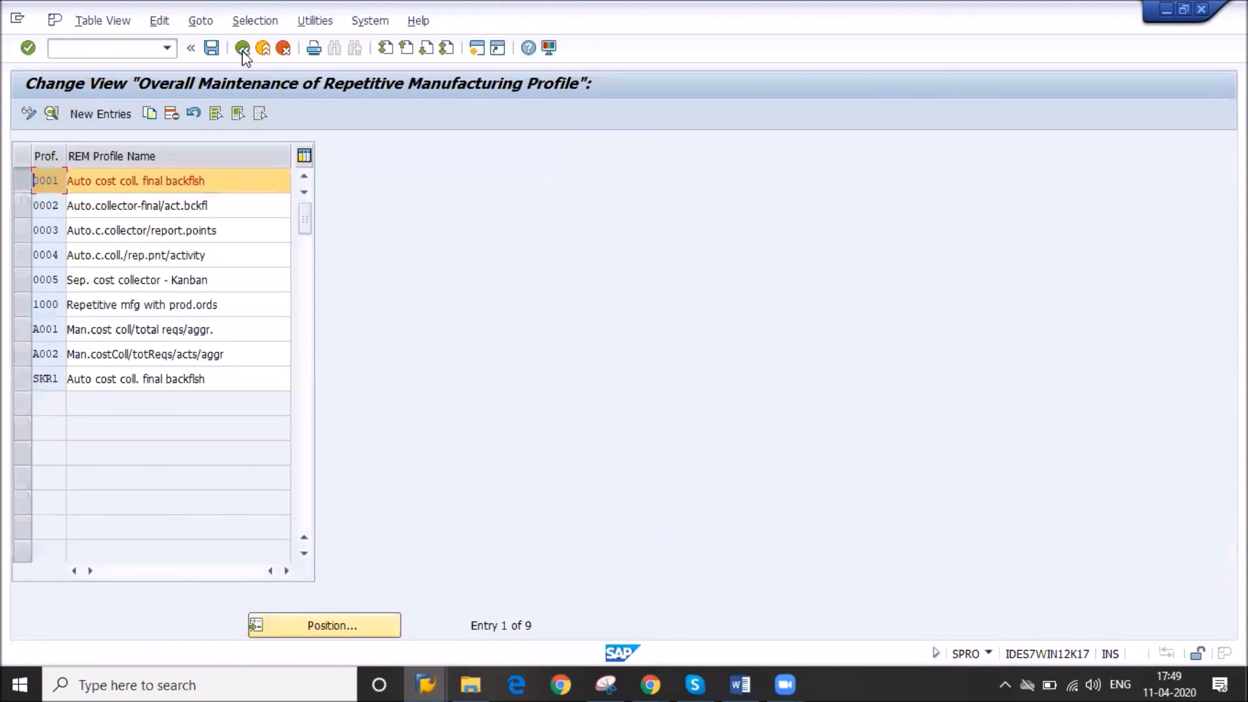
{"action": "left_click", "coordinate": [243, 49]}
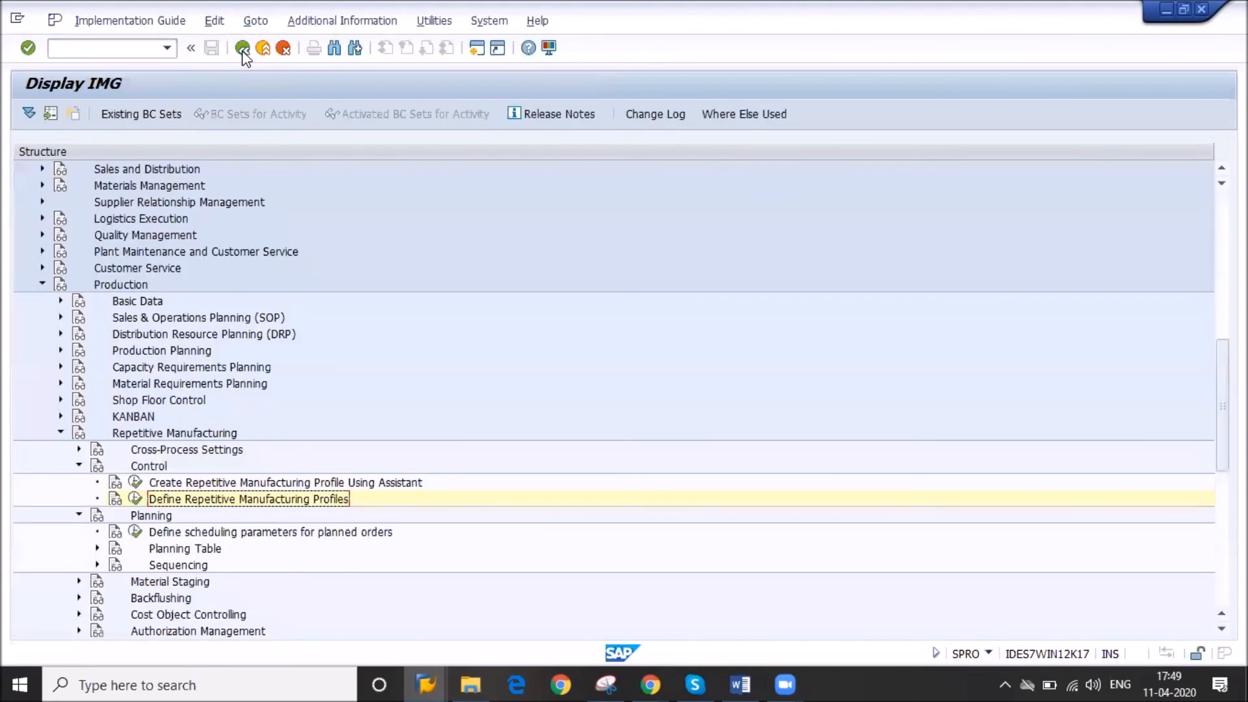
- Reopen REM profile 0001 and read the field help for the planned order reduction period in its second control data view
{"action": "left_click", "coordinate": [135, 499]}
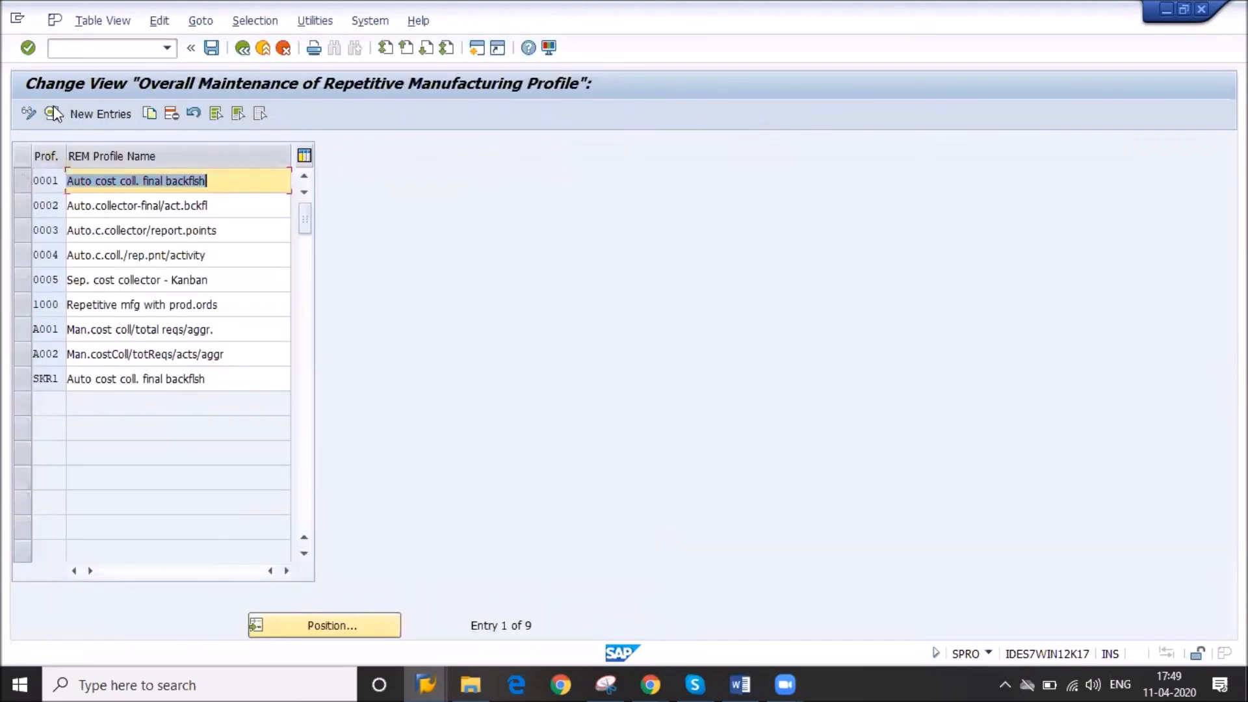
{"action": "left_click", "coordinate": [54, 111]}
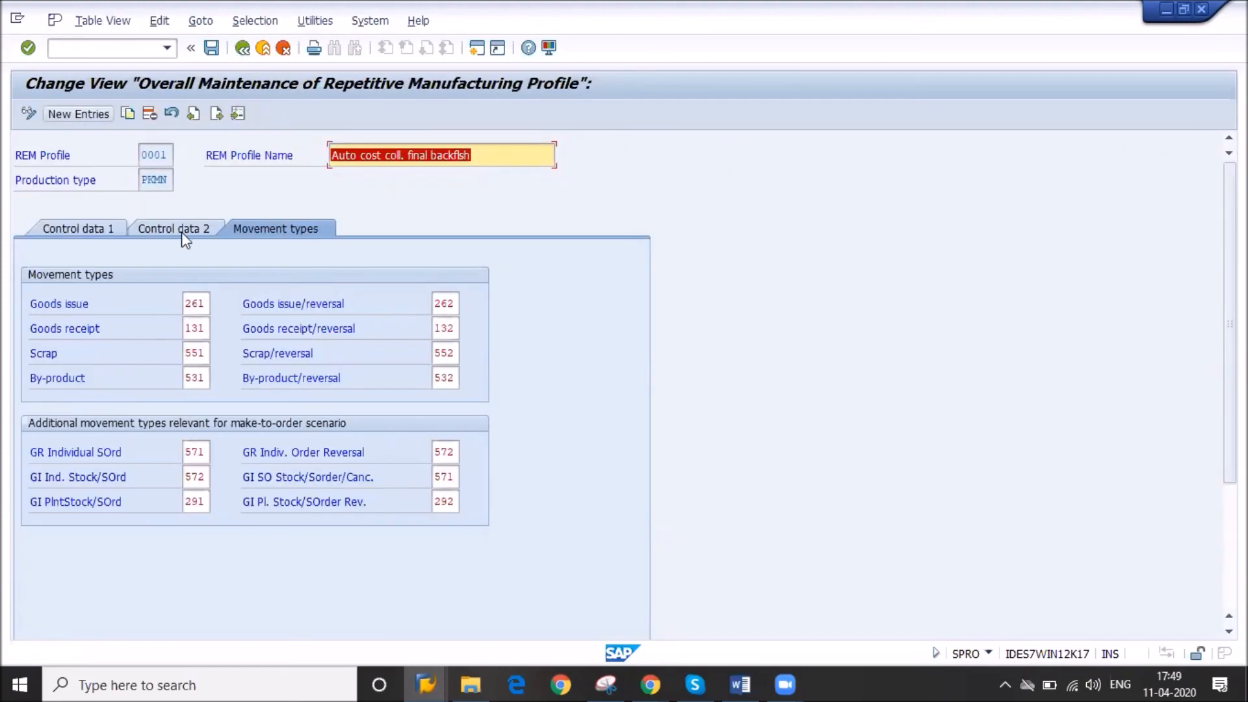
{"action": "left_click", "coordinate": [182, 234]}
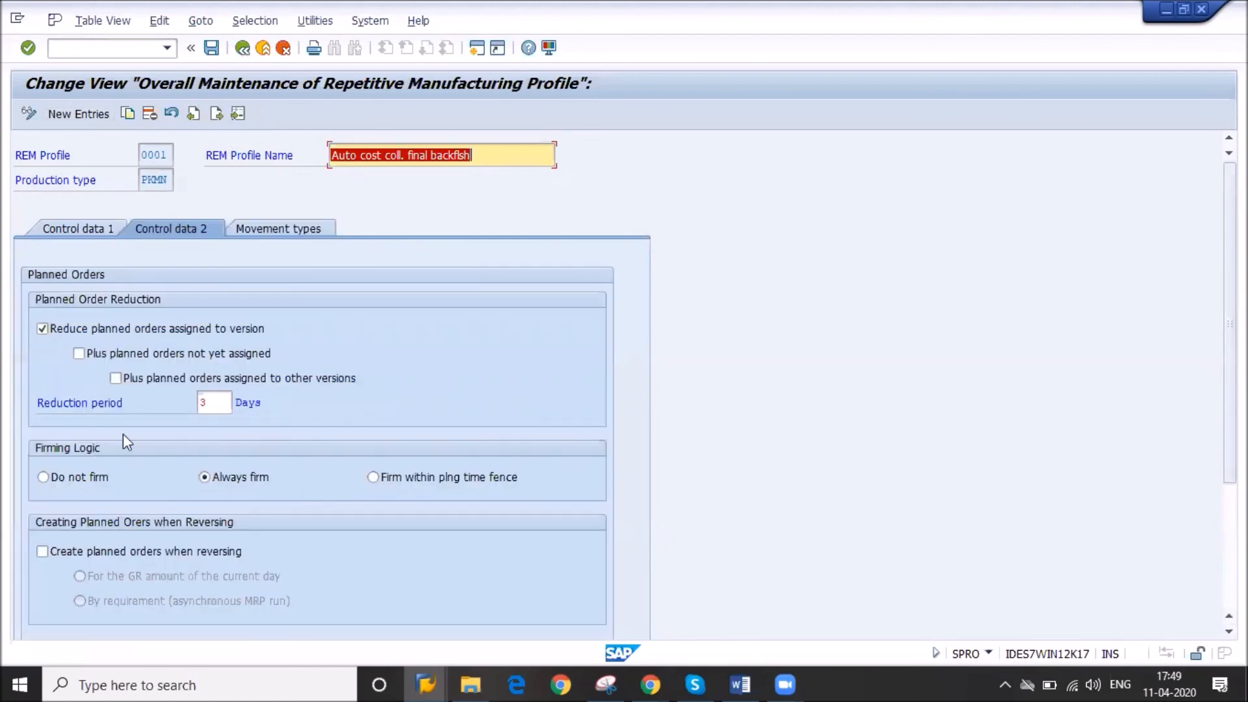
{"action": "left_click", "coordinate": [212, 402]}
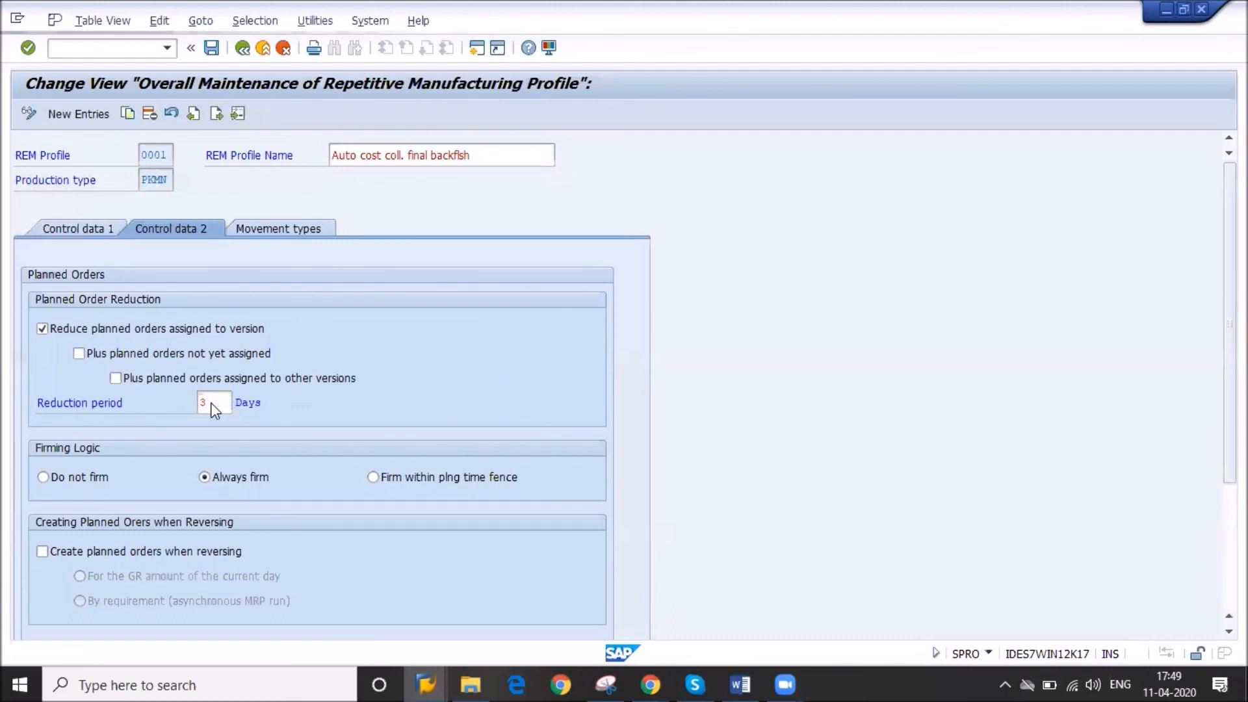
{"action": "key", "text": "F1"}
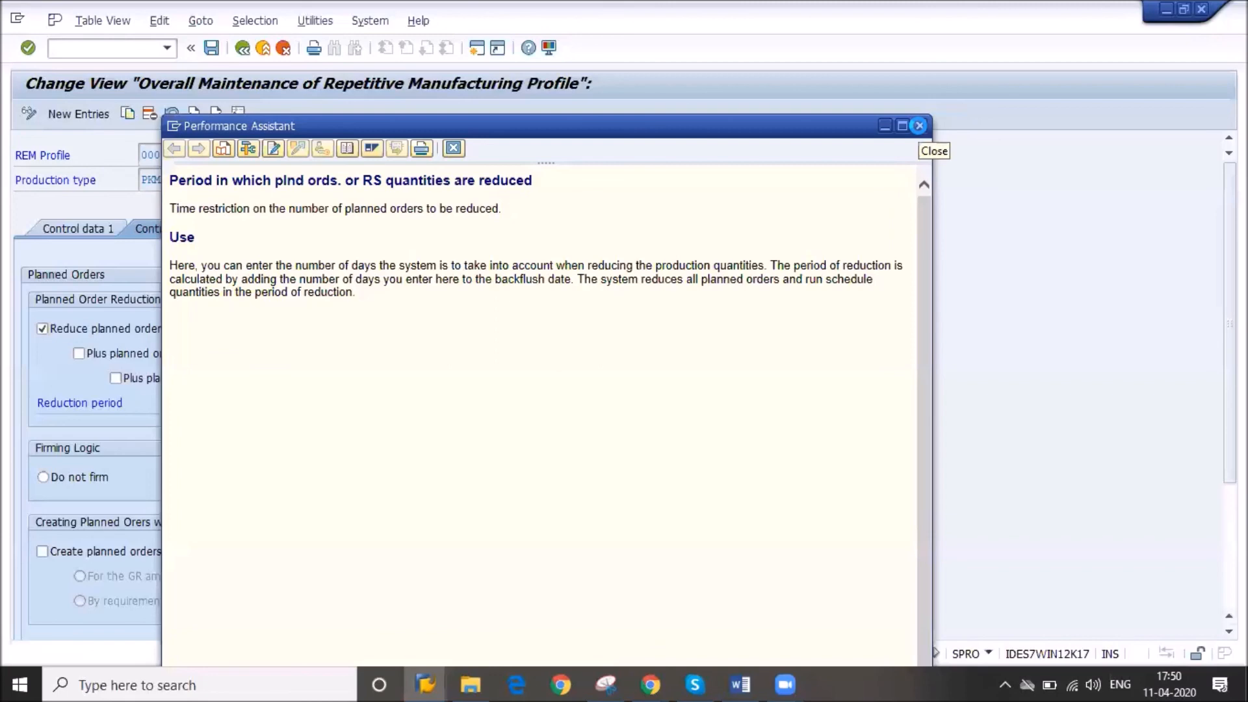
{"action": "left_click", "coordinate": [919, 126]}
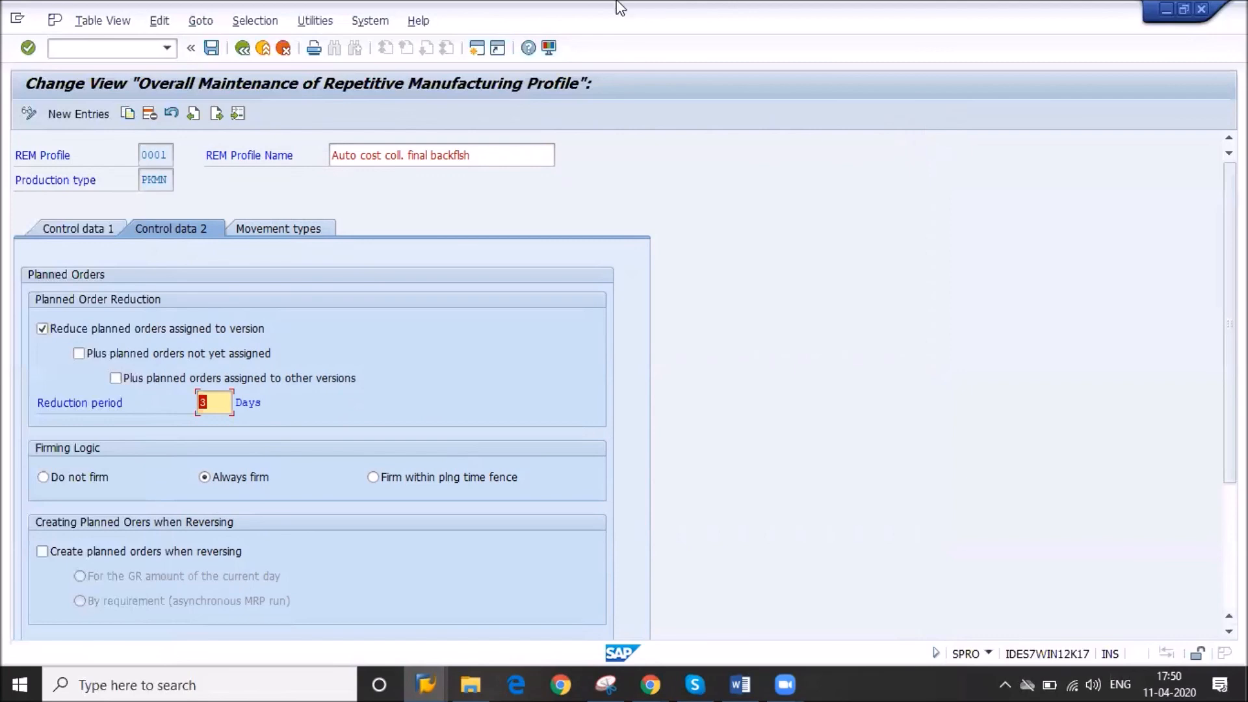
- Exit the REM profile and customizing back to SAP Easy Access, and switch to the repetitive manufacturing notes in Word
{"action": "left_click", "coordinate": [263, 48]}
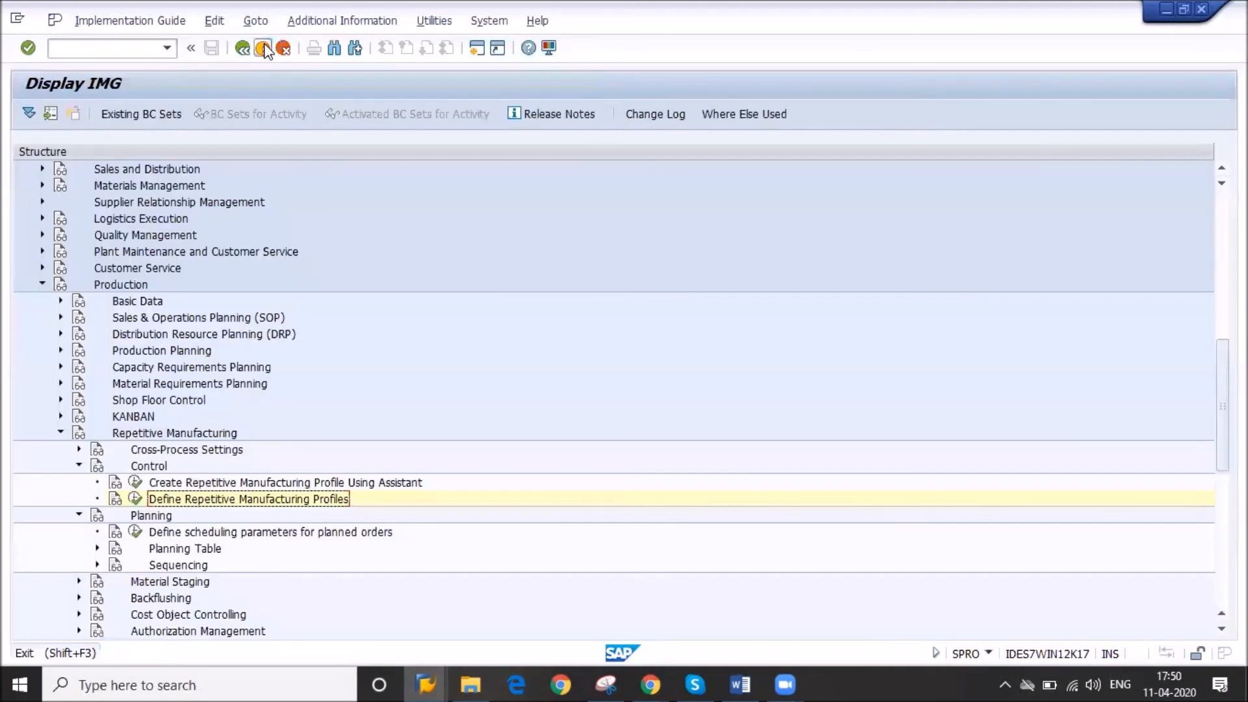
{"action": "left_click", "coordinate": [264, 47]}
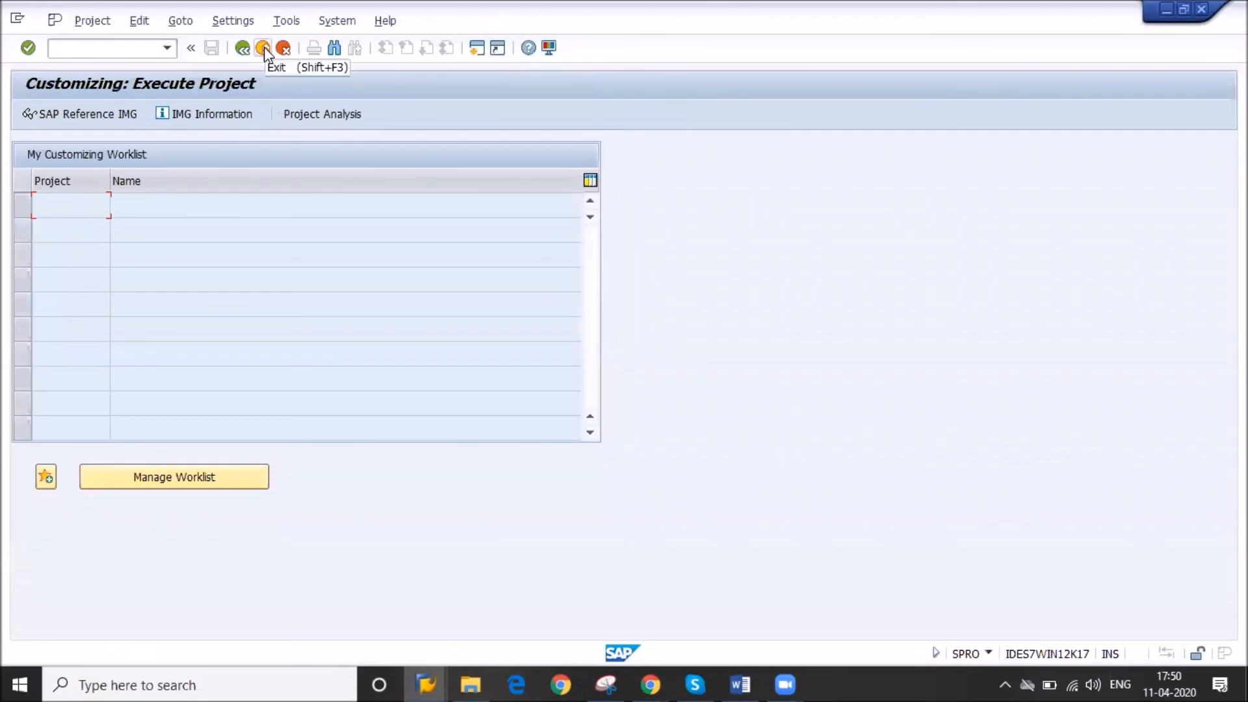
{"action": "left_click", "coordinate": [264, 47]}
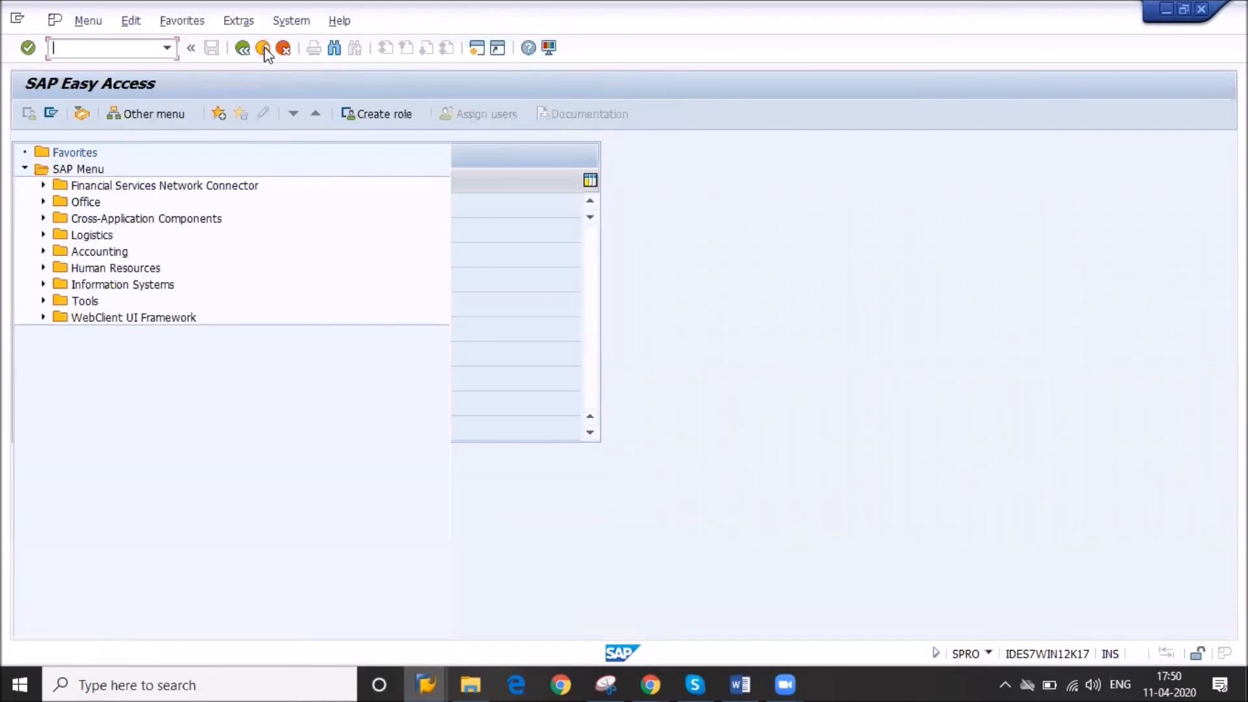
{"action": "key", "text": "alt+Tab"}
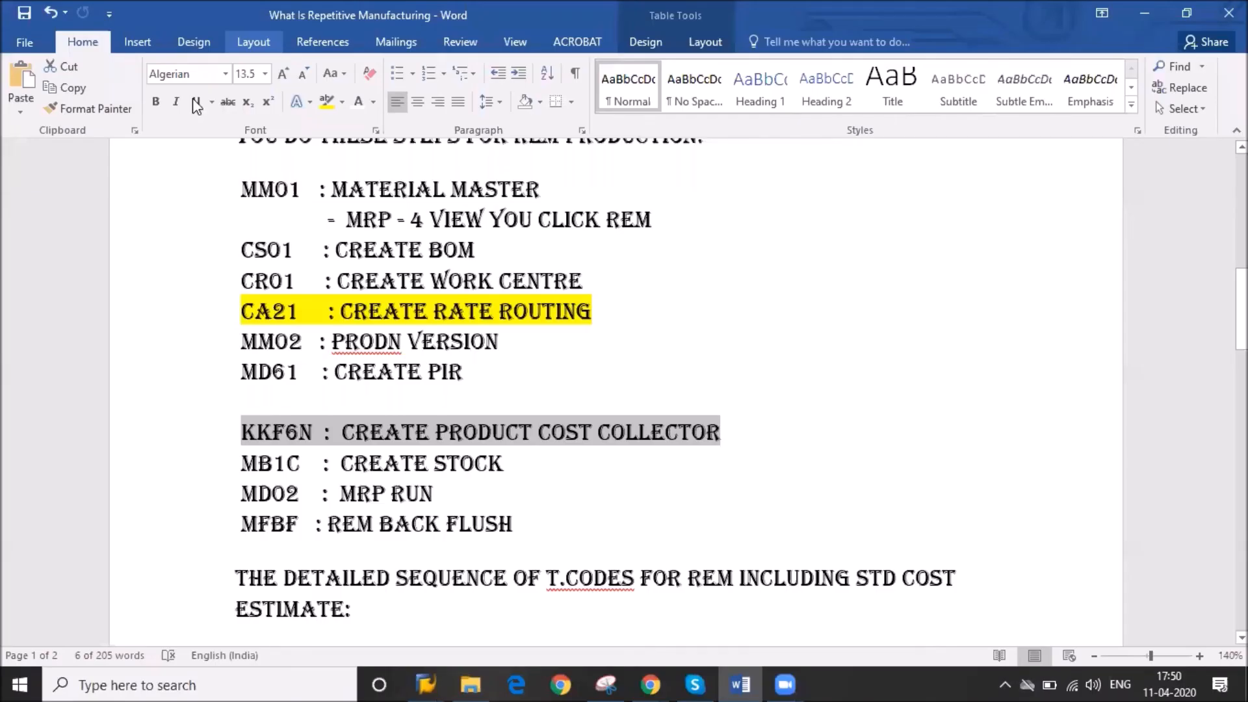